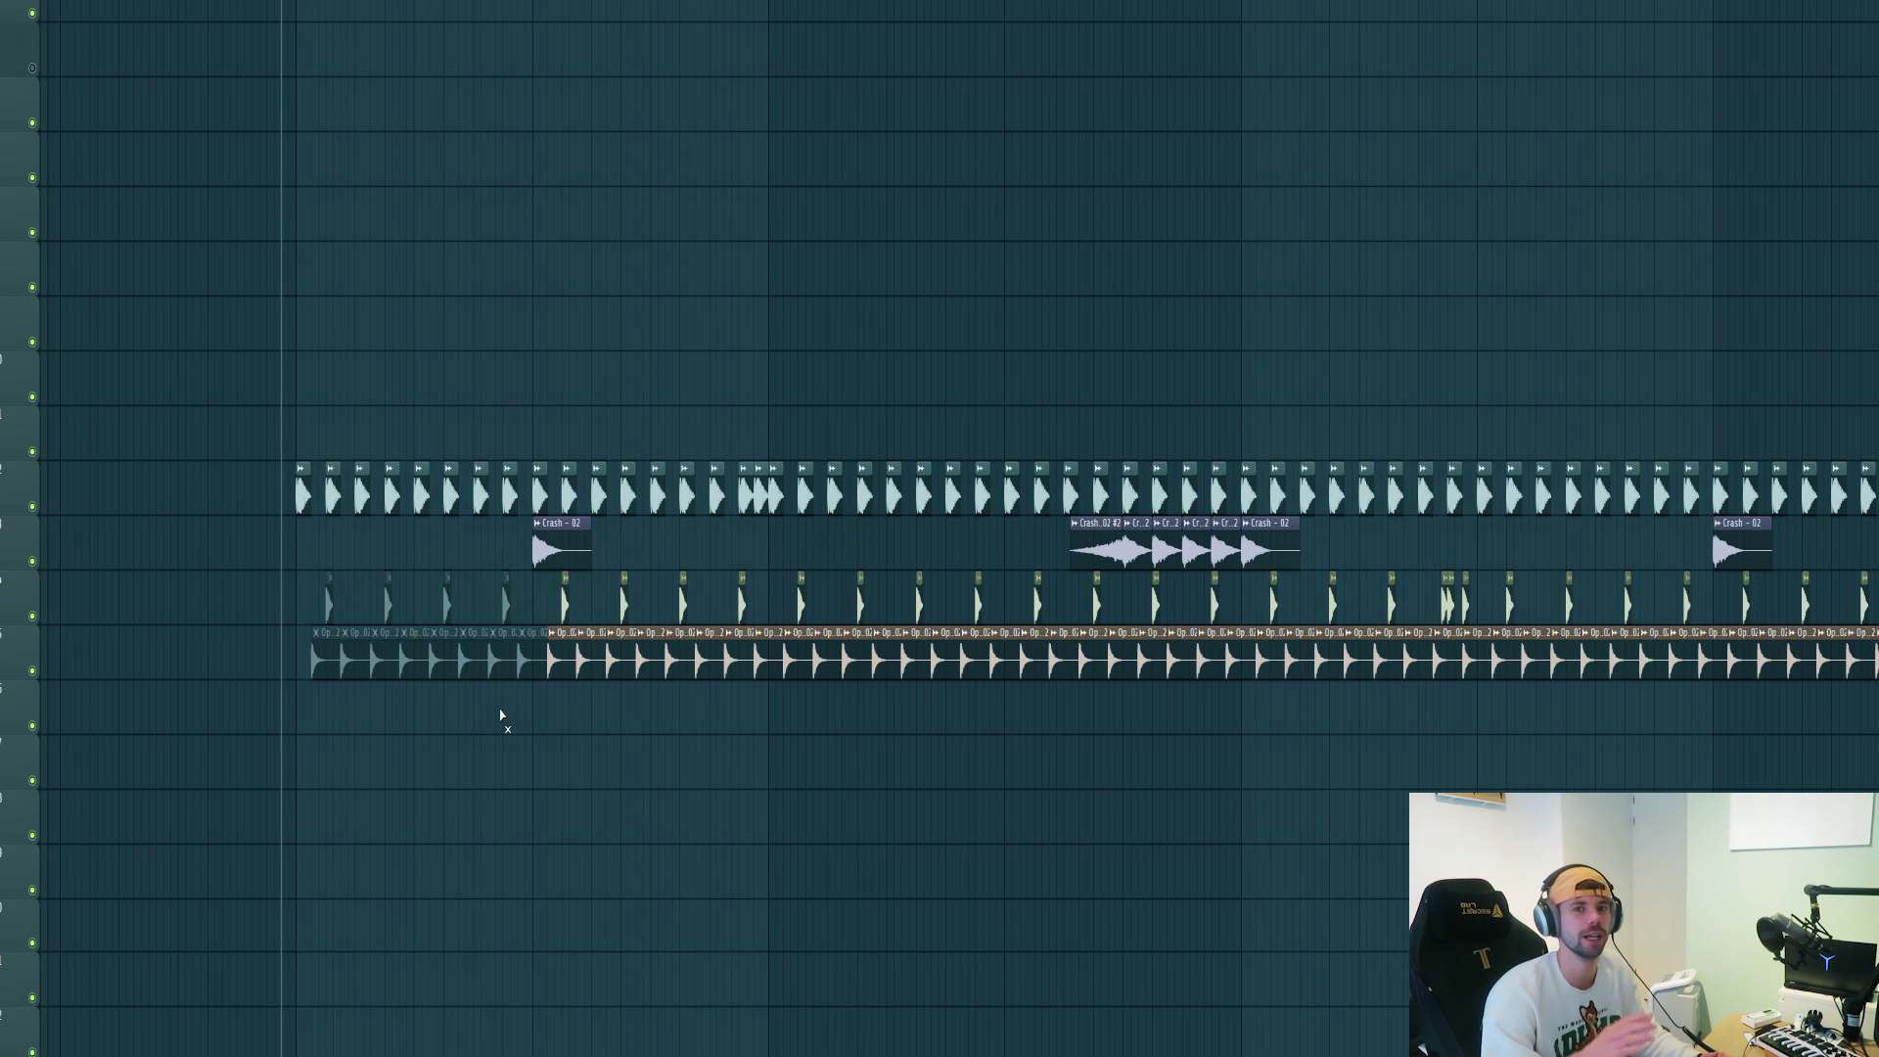
# - Play the drum loop in the Playlist and then stop it
pyautogui.press('space')
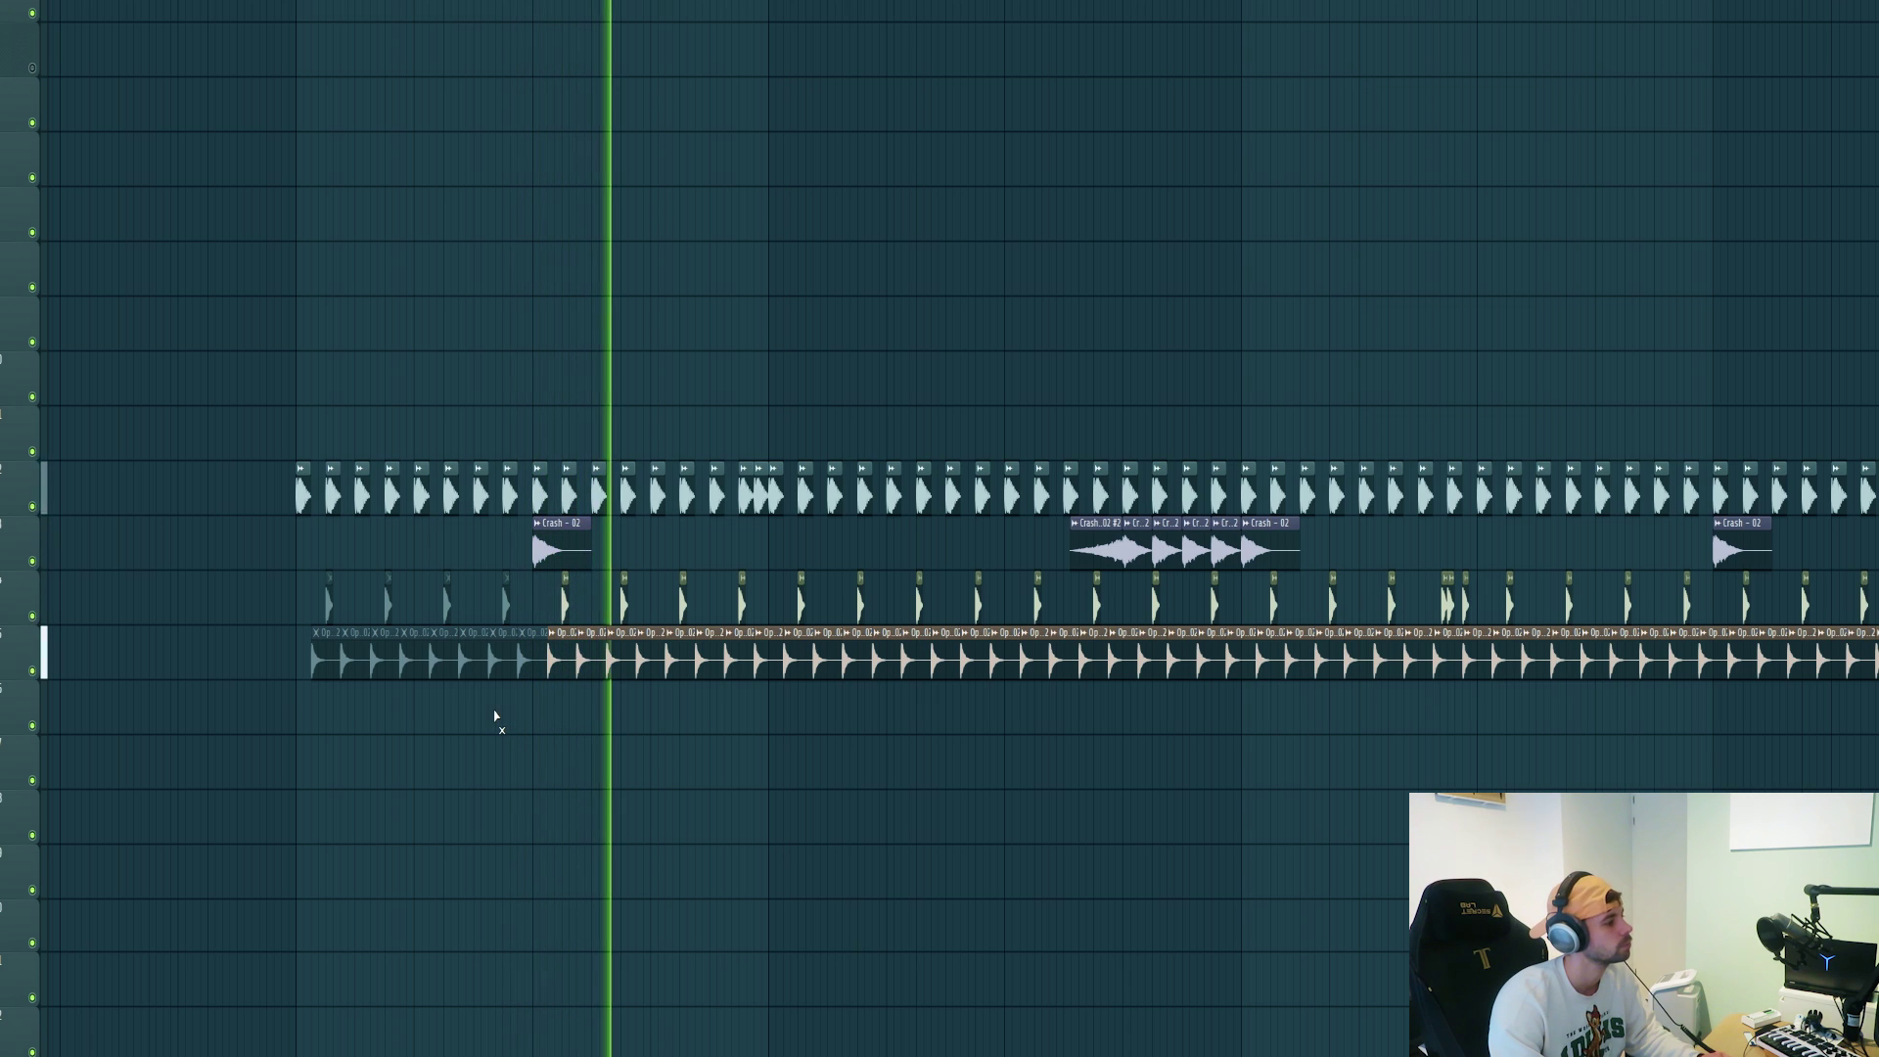
pyautogui.press('space')
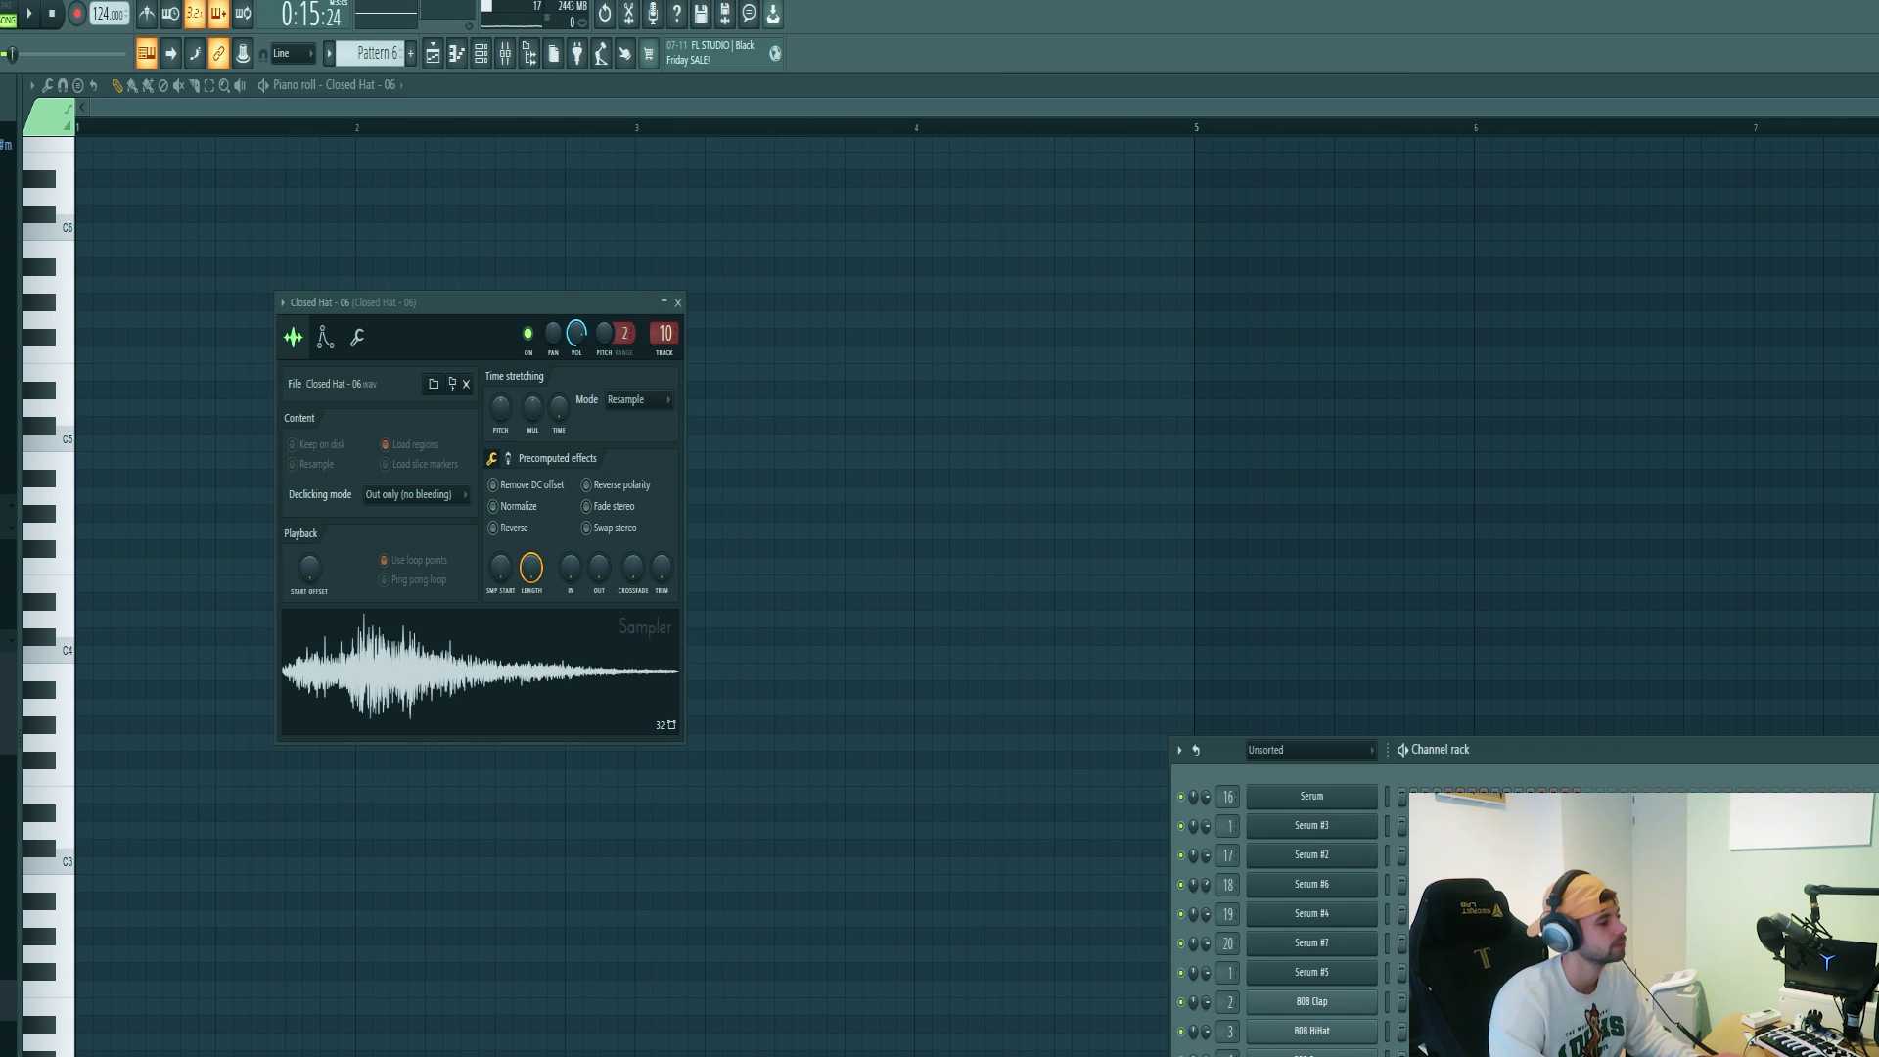
# - Place a C5 closed-hat note at the start of Pattern 6, then play the arrangement through the drop
pyautogui.click(101, 443)
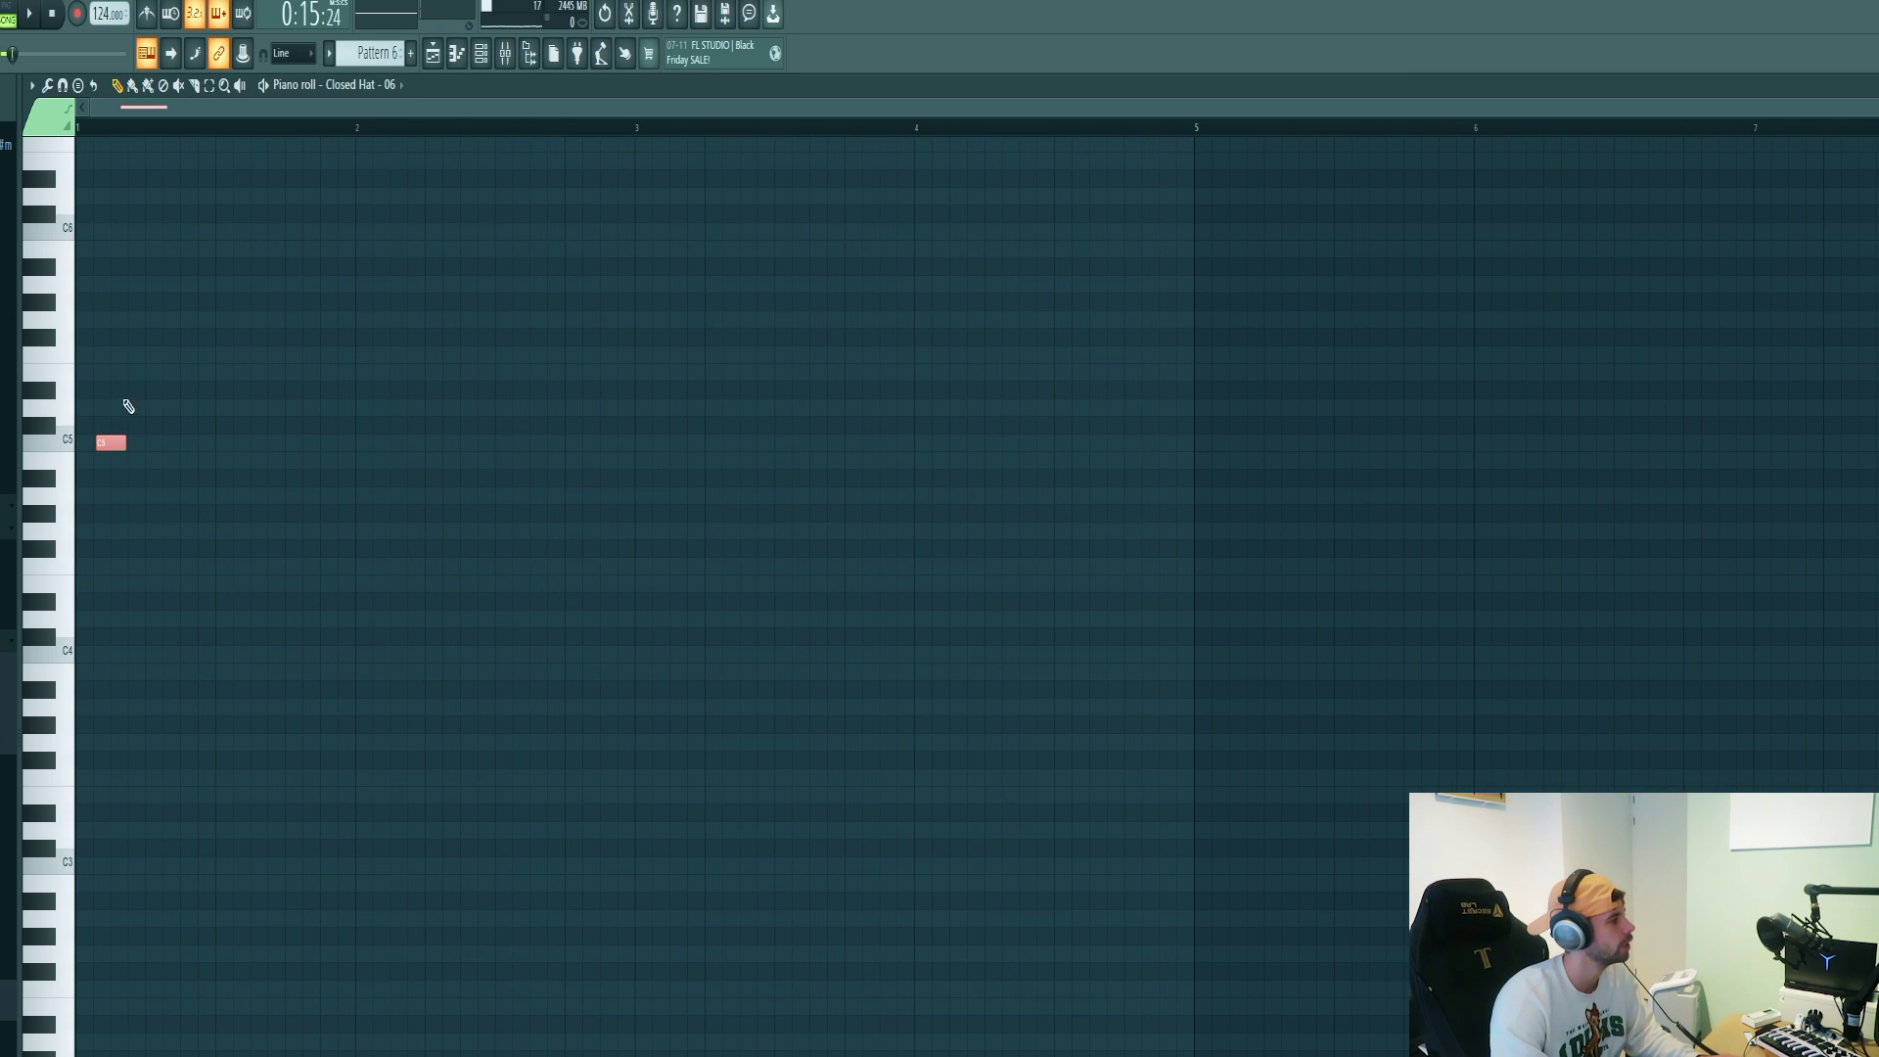
pyautogui.press('F5')
pyautogui.press('space')
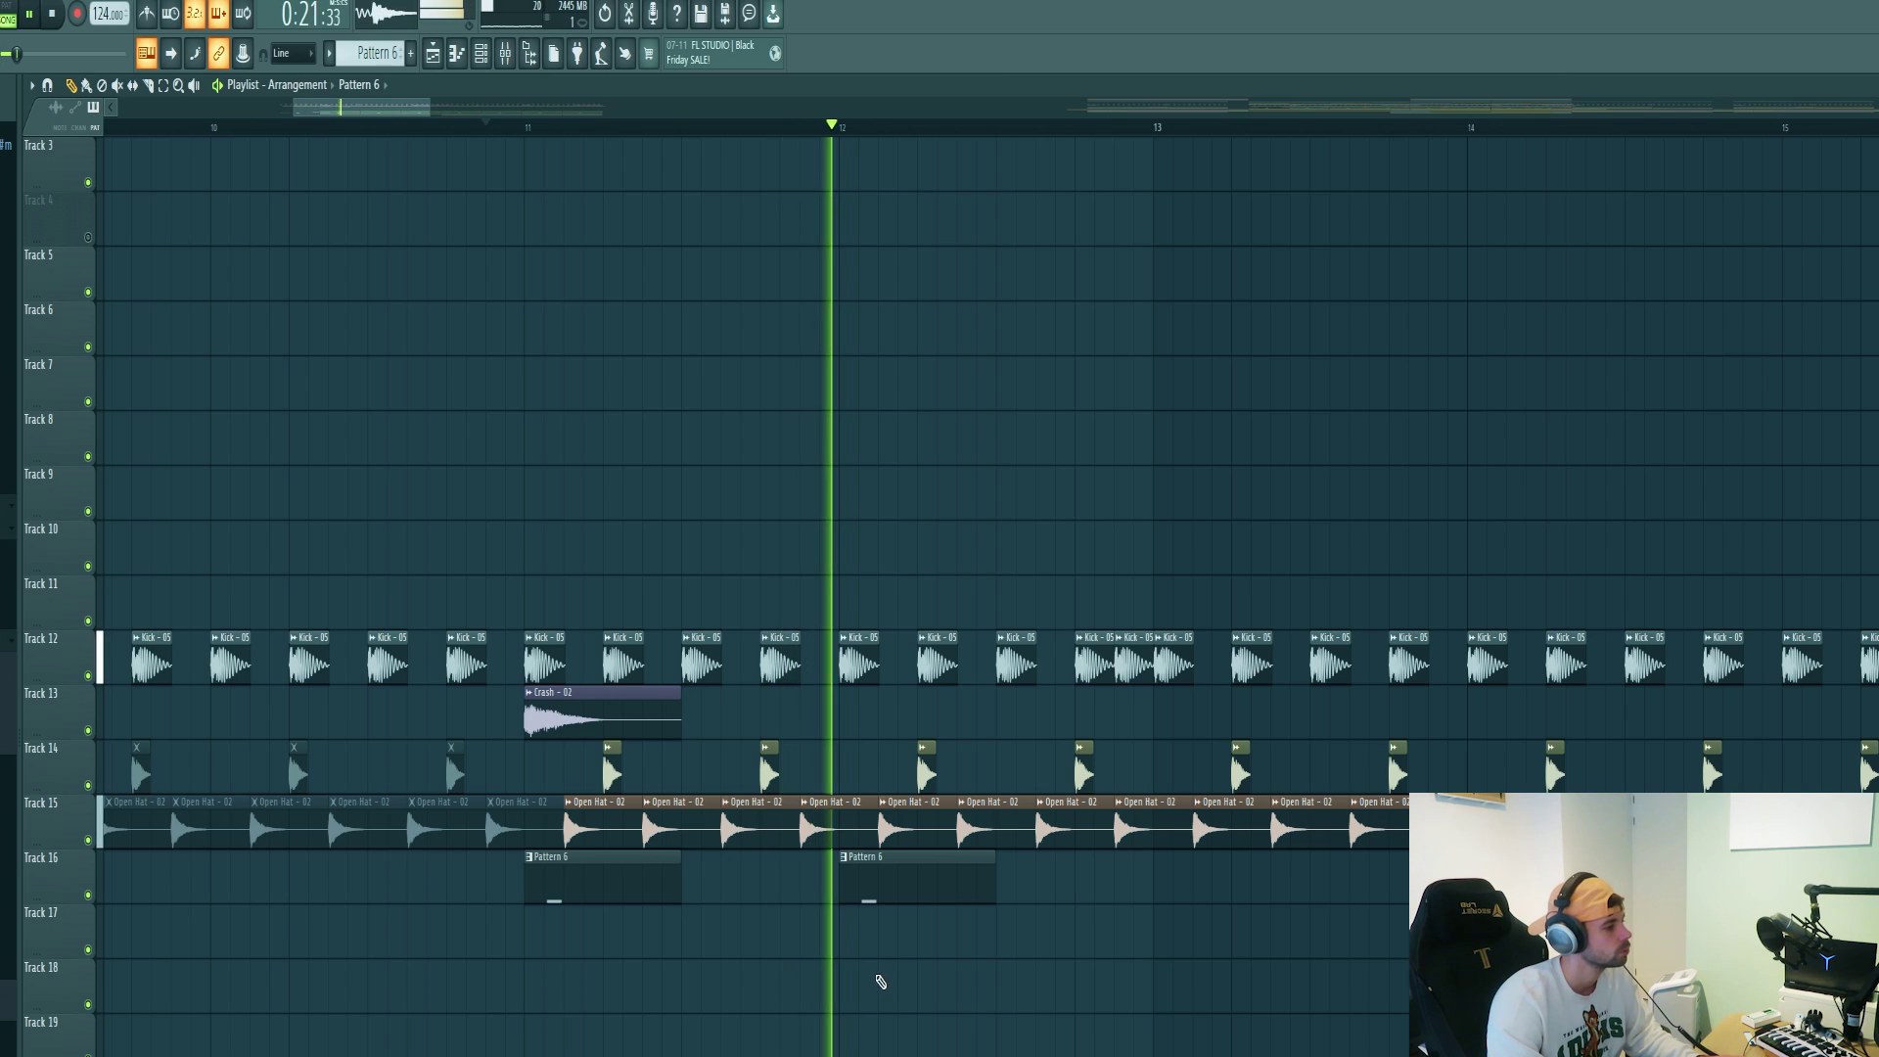
pyautogui.press('space')
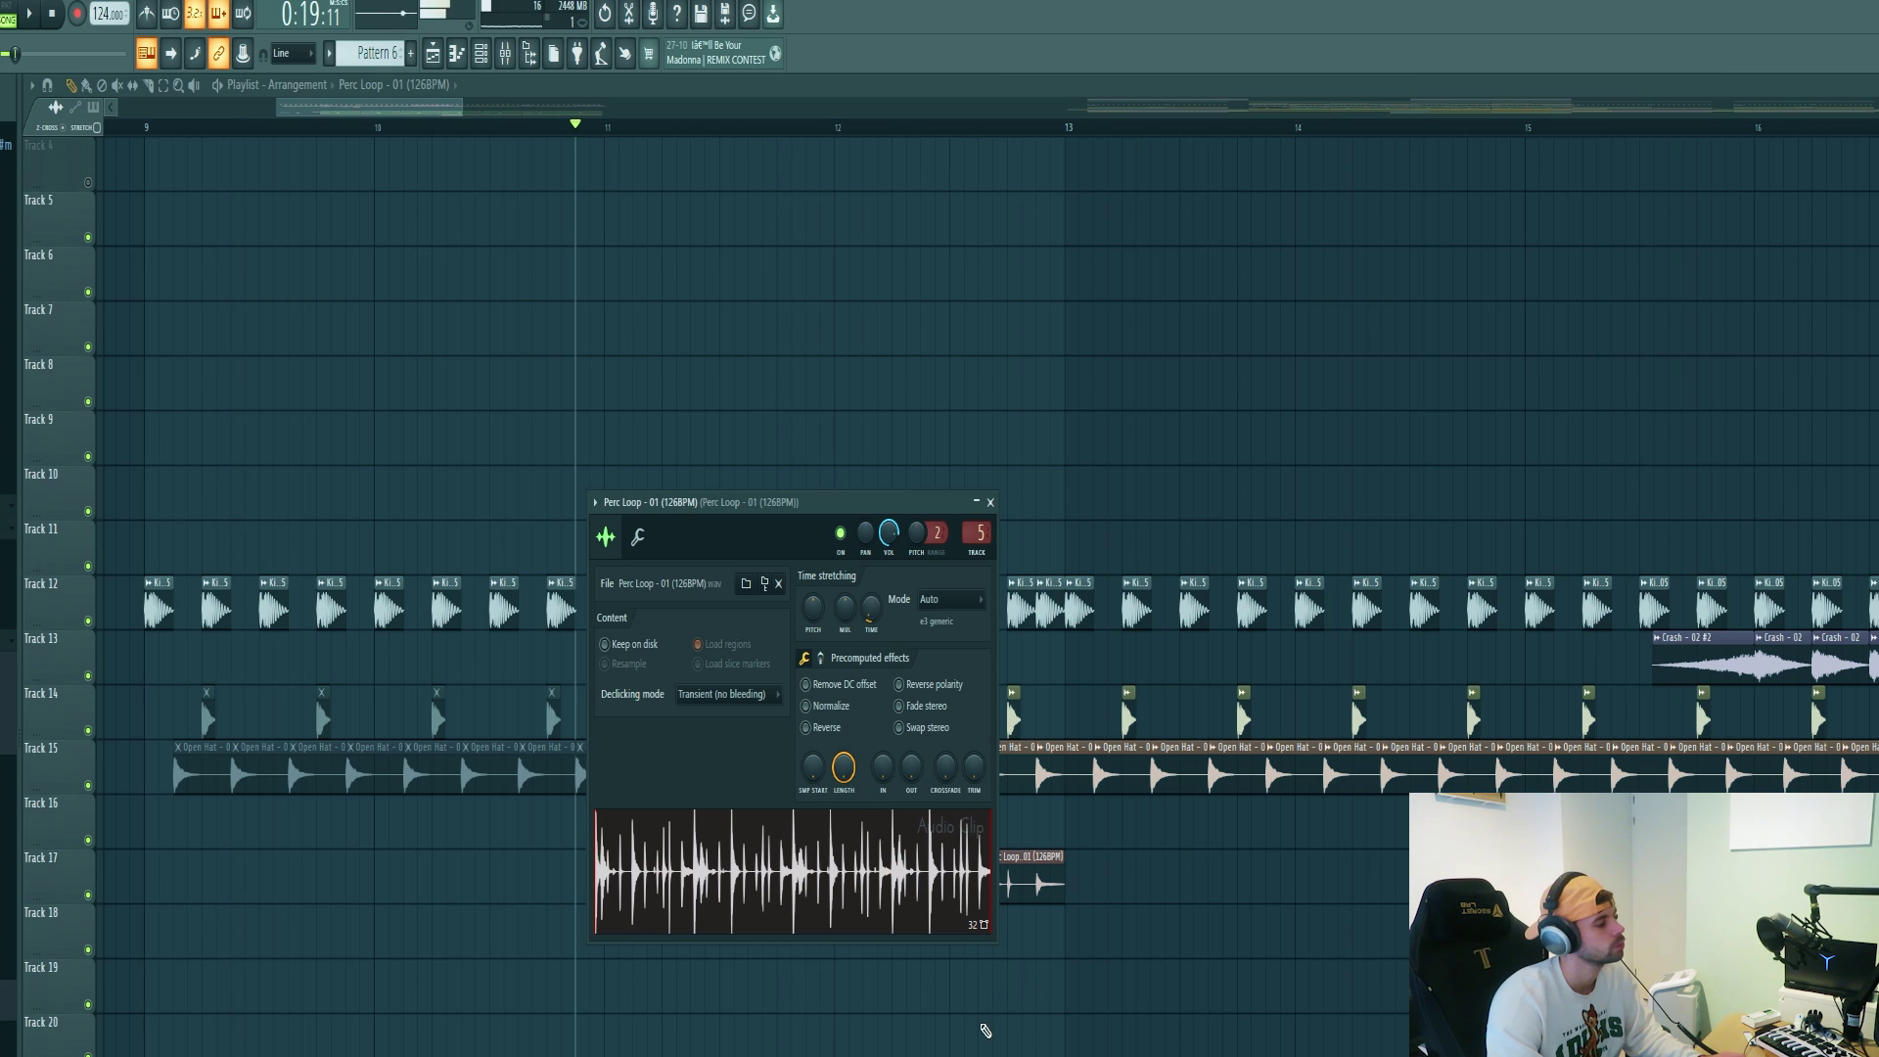
# - Close the Perc Loop - 01 settings, audition the perc loop clip, and play the arrangement with it
pyautogui.scroll(1, 985, 1031)
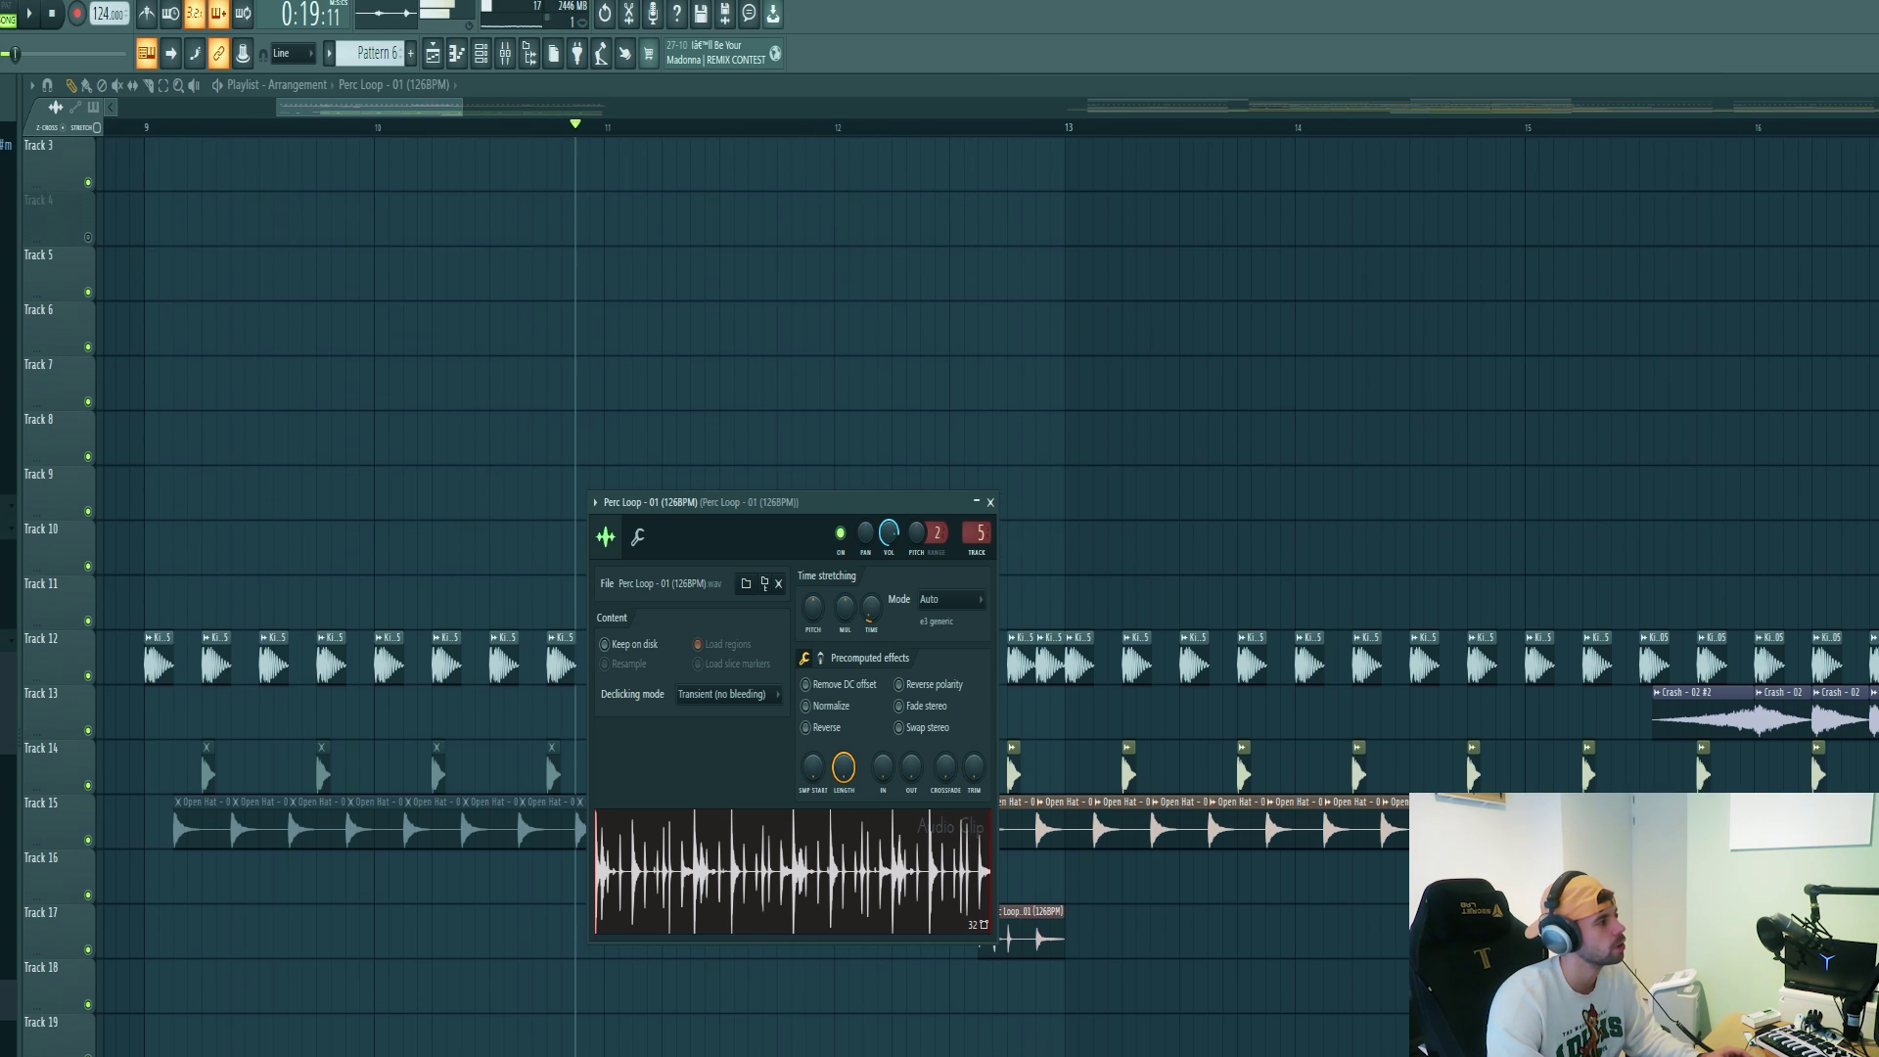
pyautogui.press('Escape')
pyautogui.scroll(2, 307, 234)
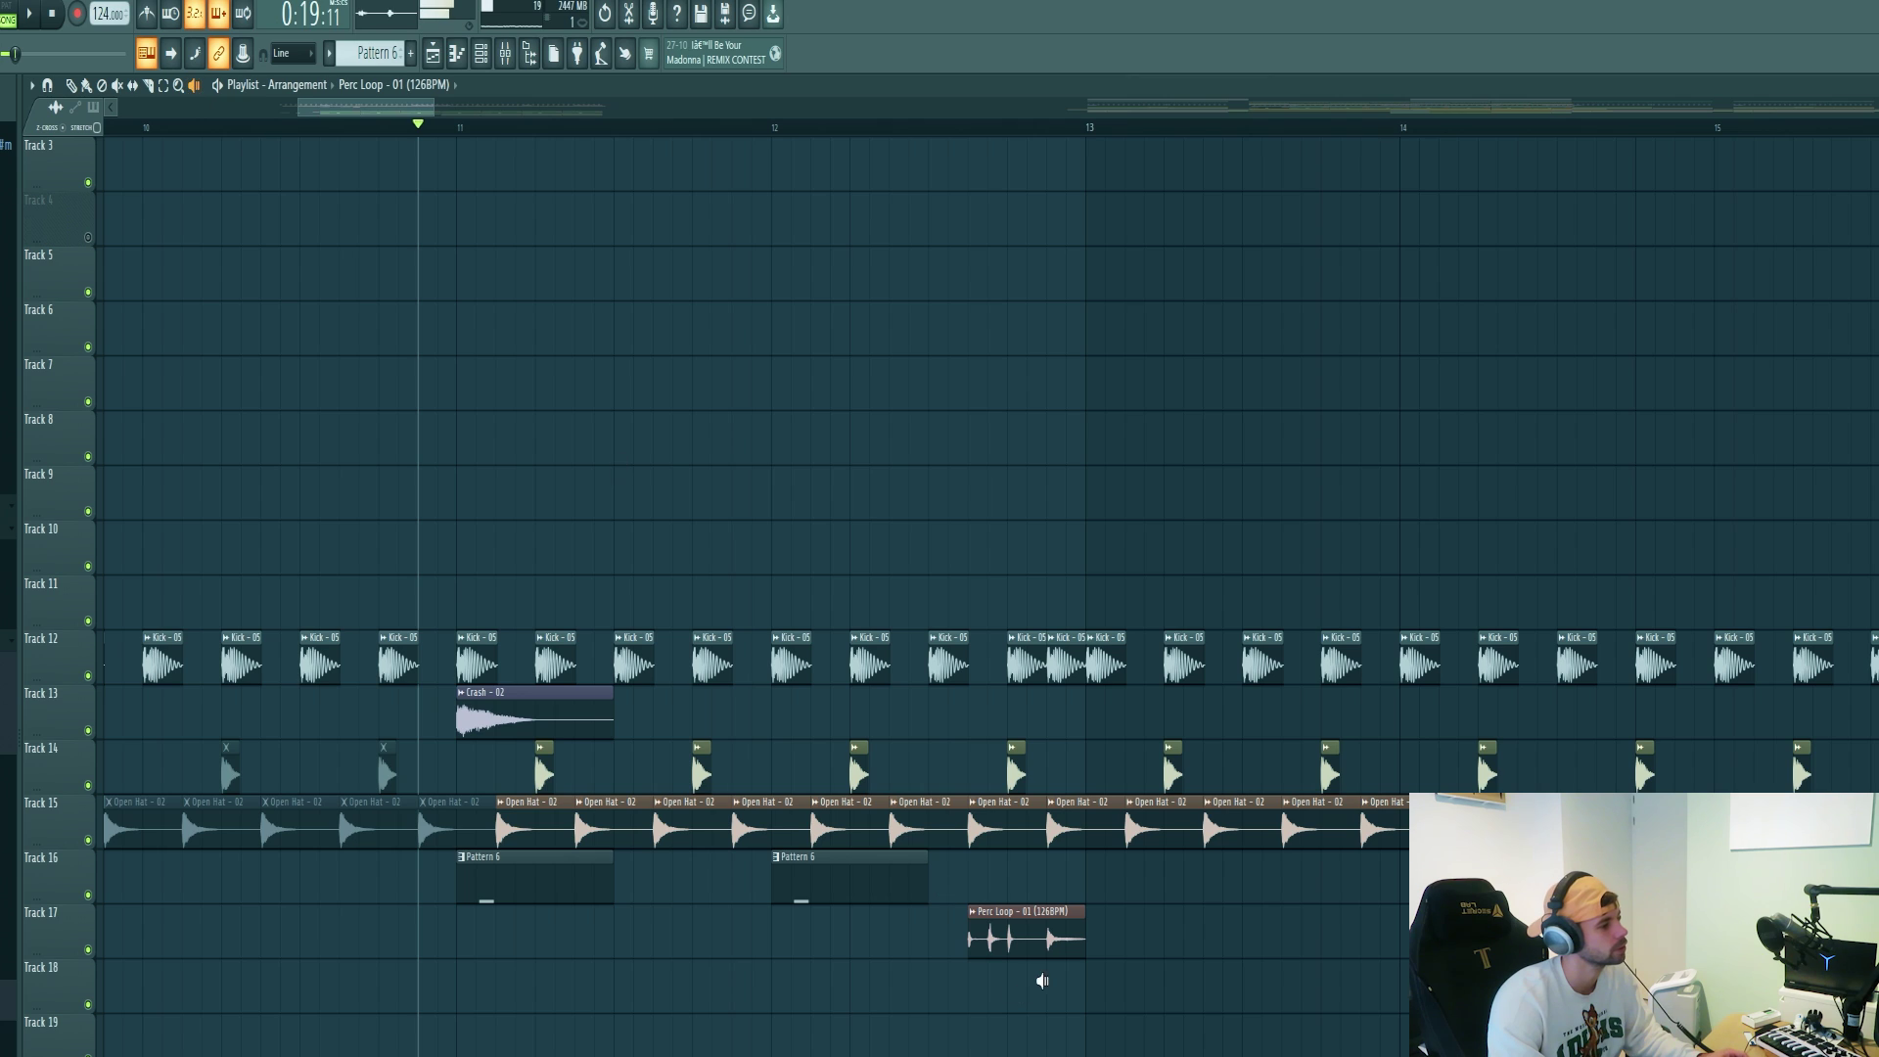
pyautogui.click(969, 935)
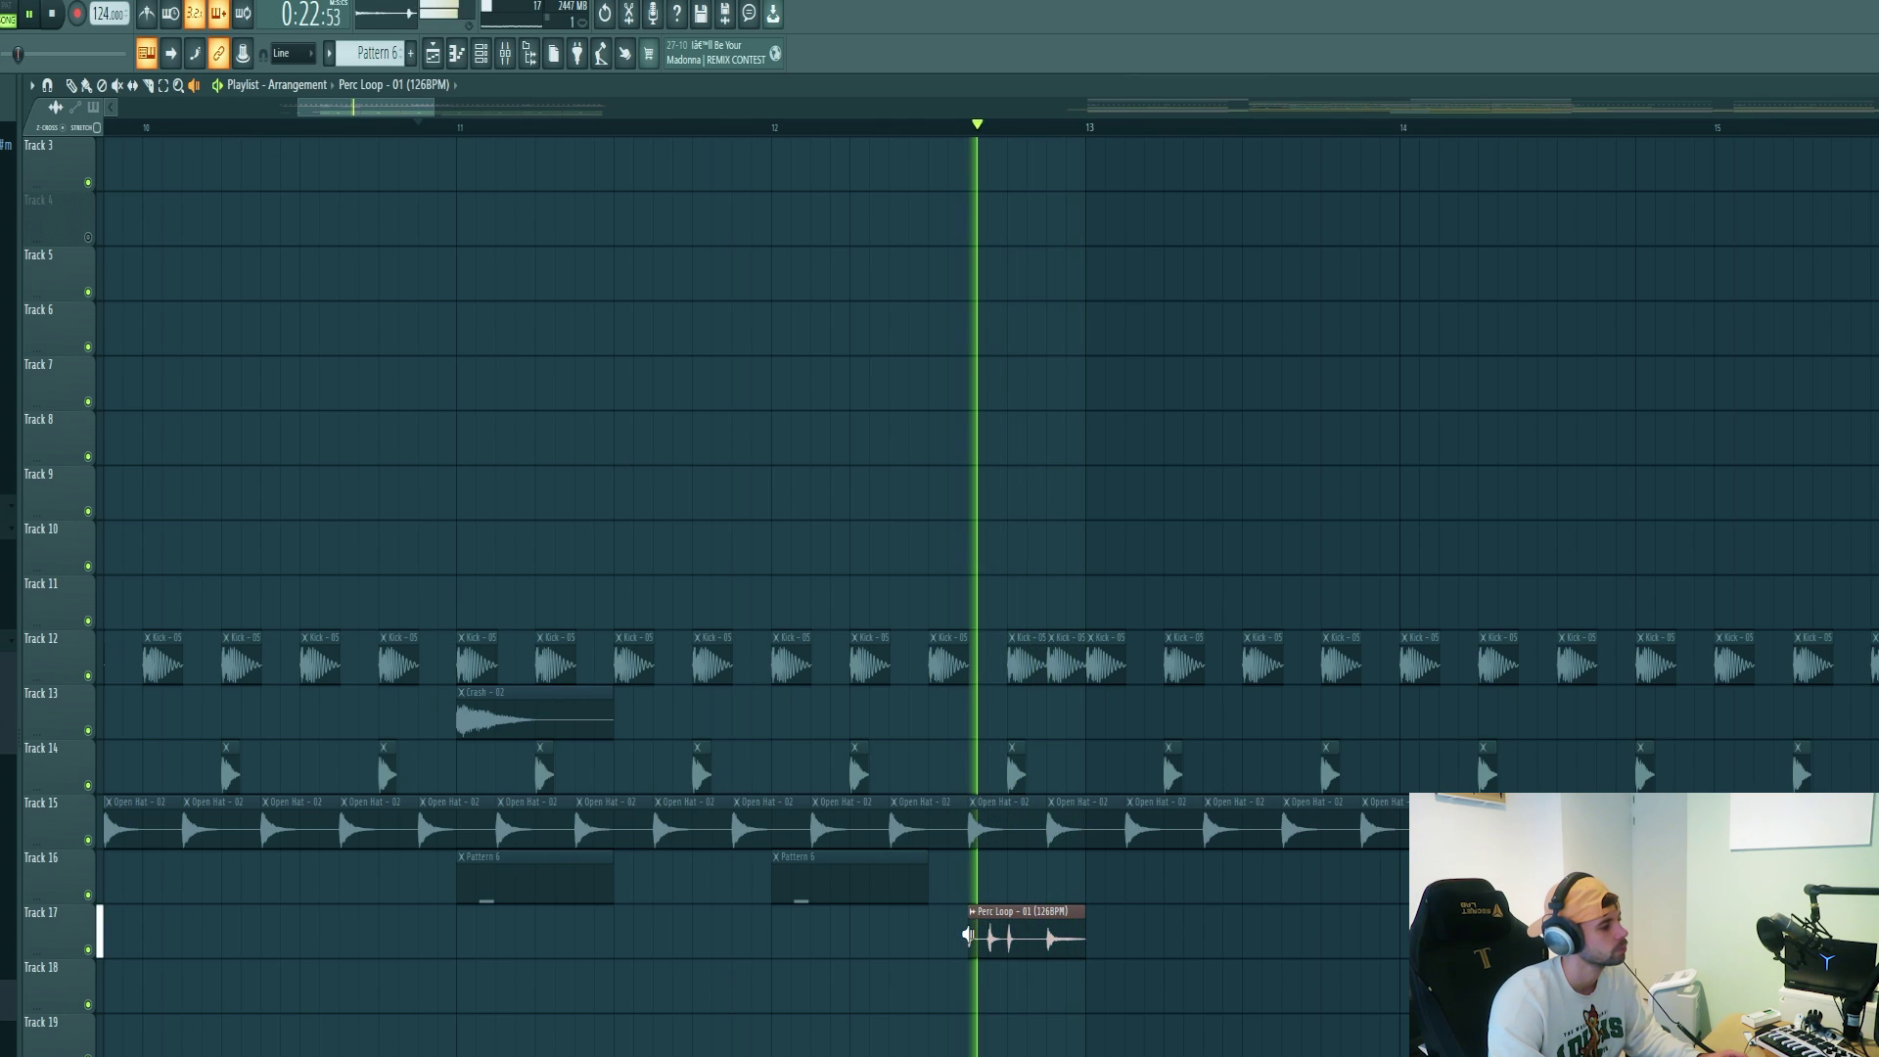
pyautogui.moveTo(968, 934); pyautogui.dragTo(969, 951)
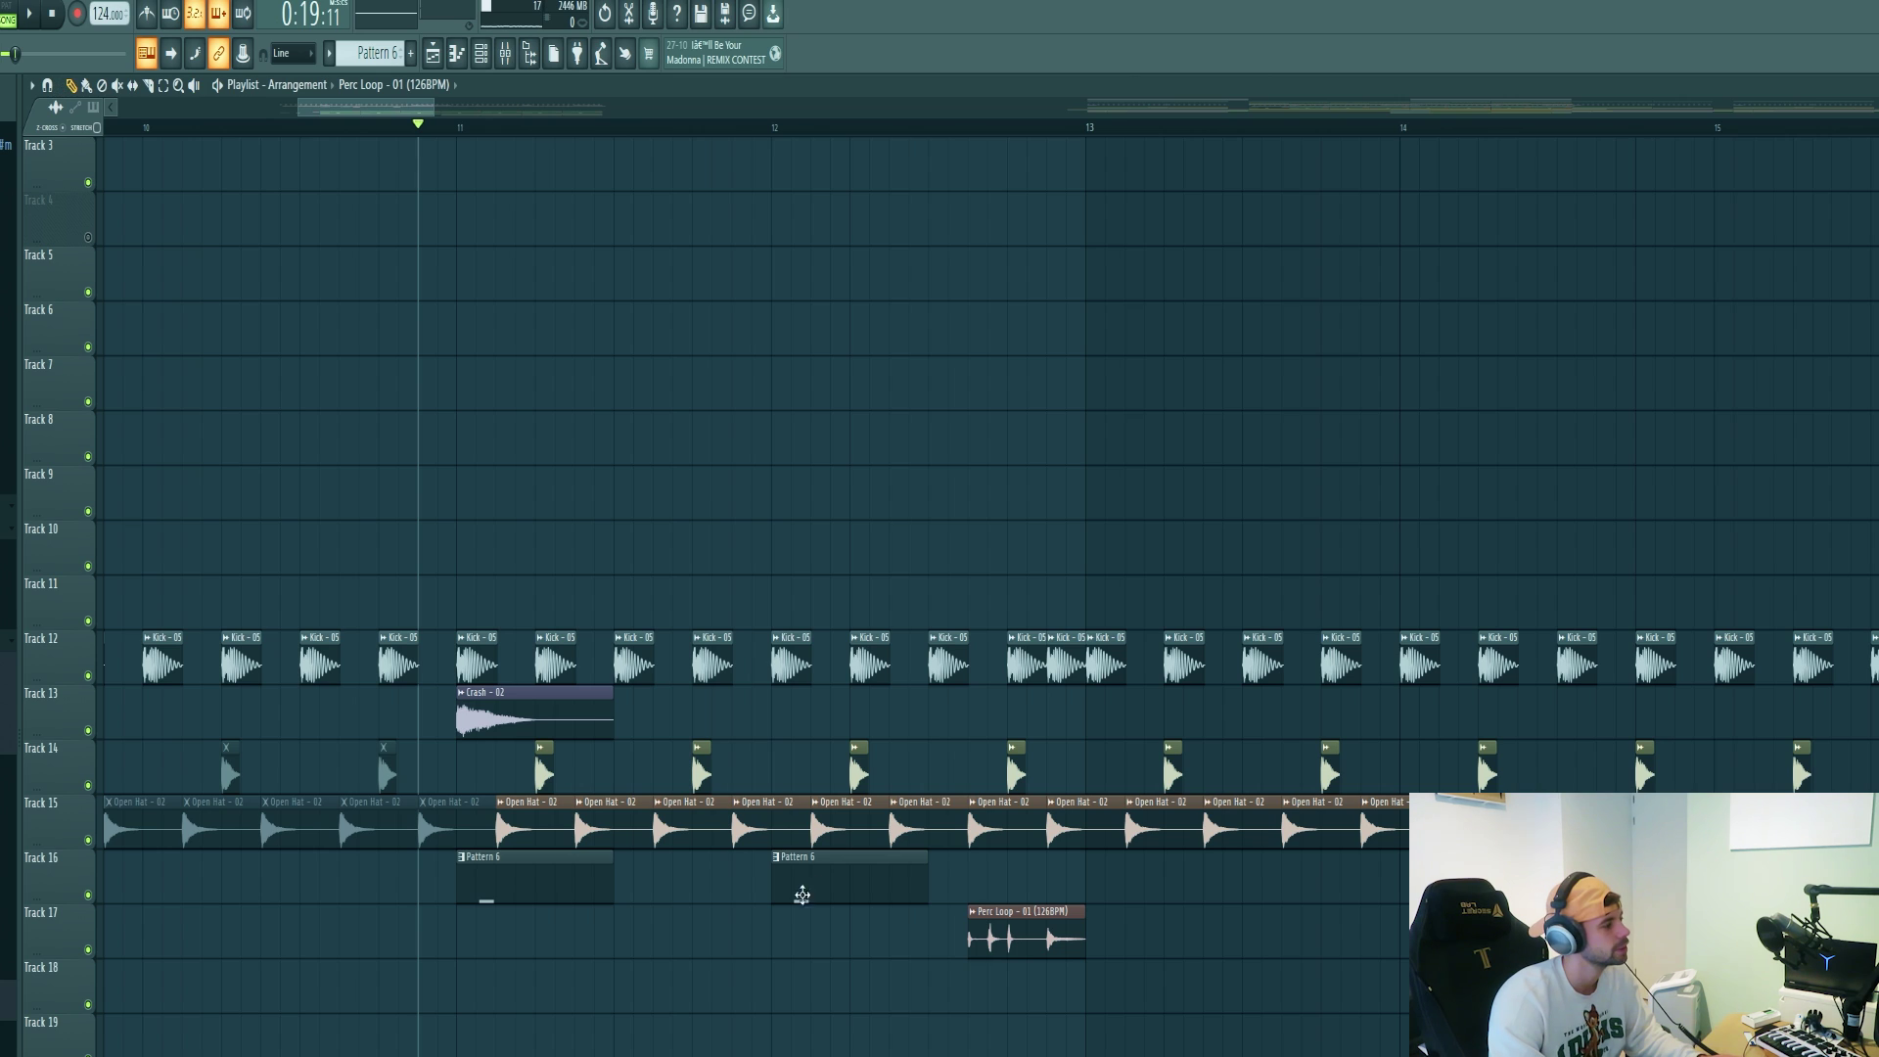
pyautogui.press('space')
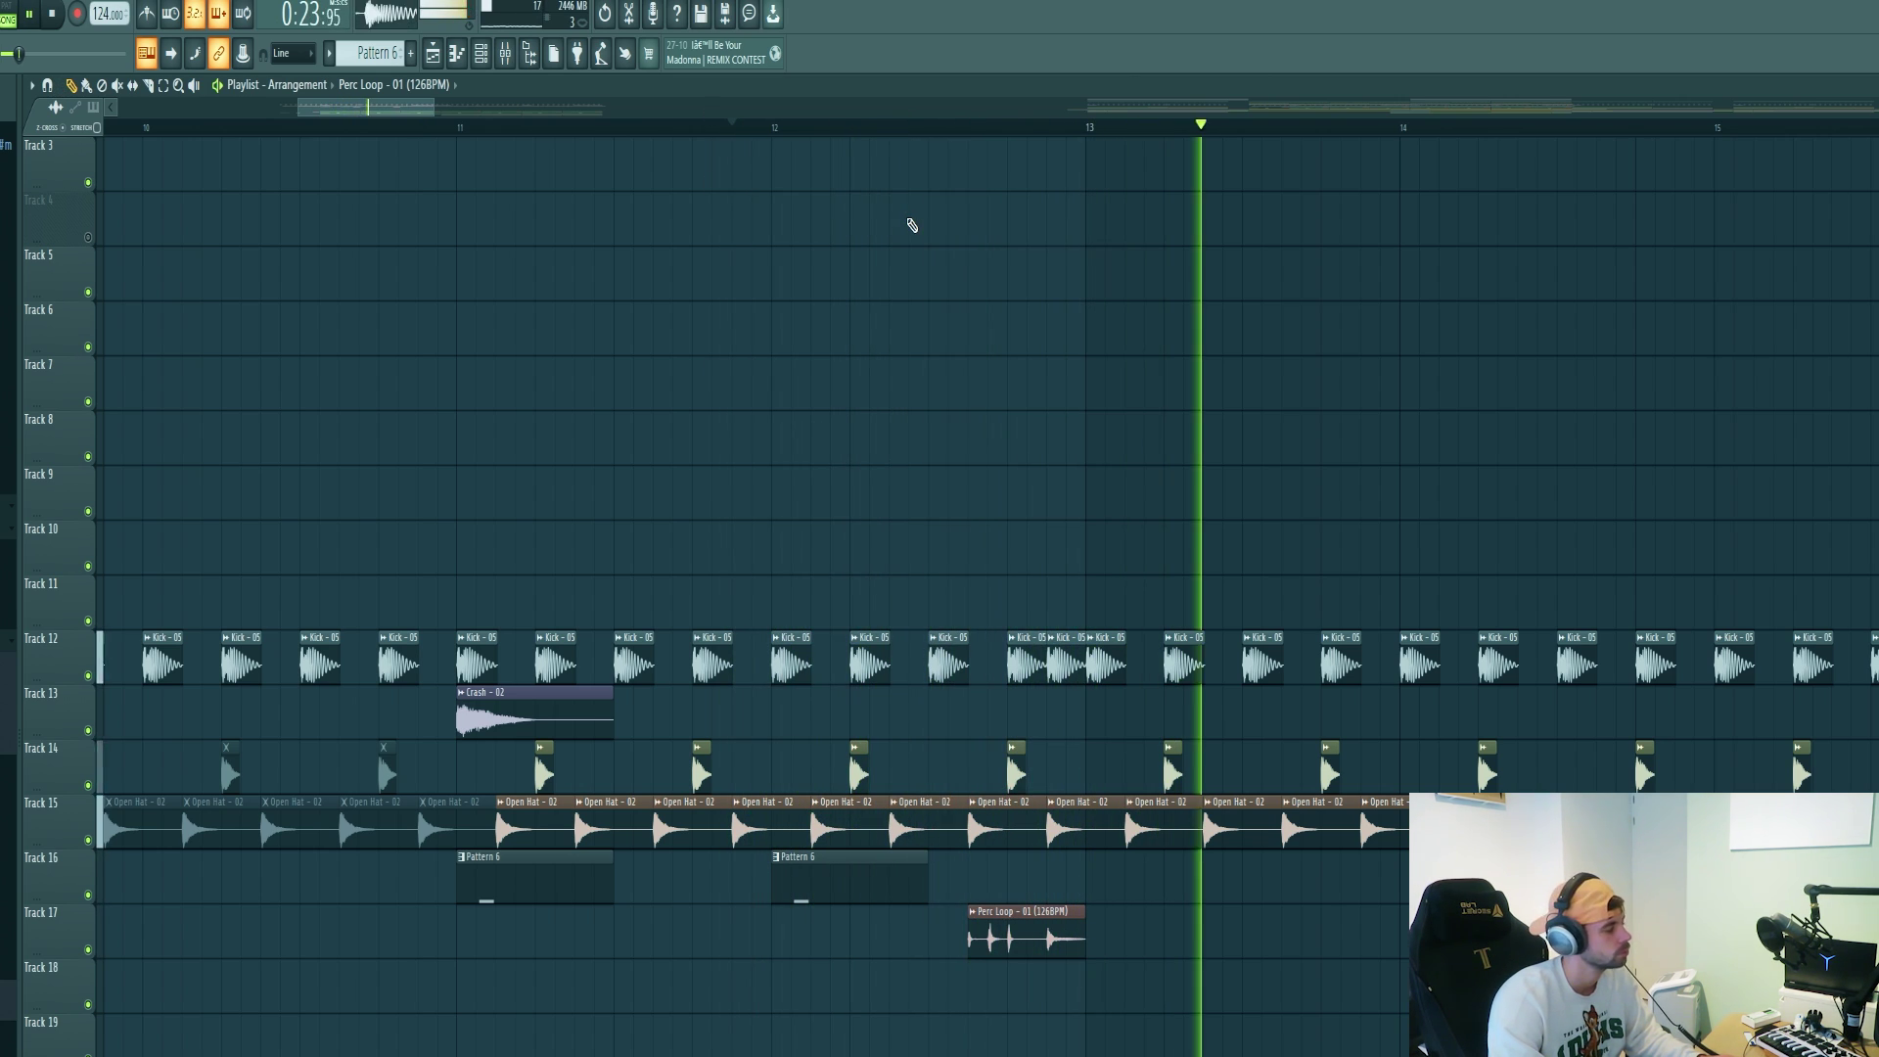
pyautogui.press('space')
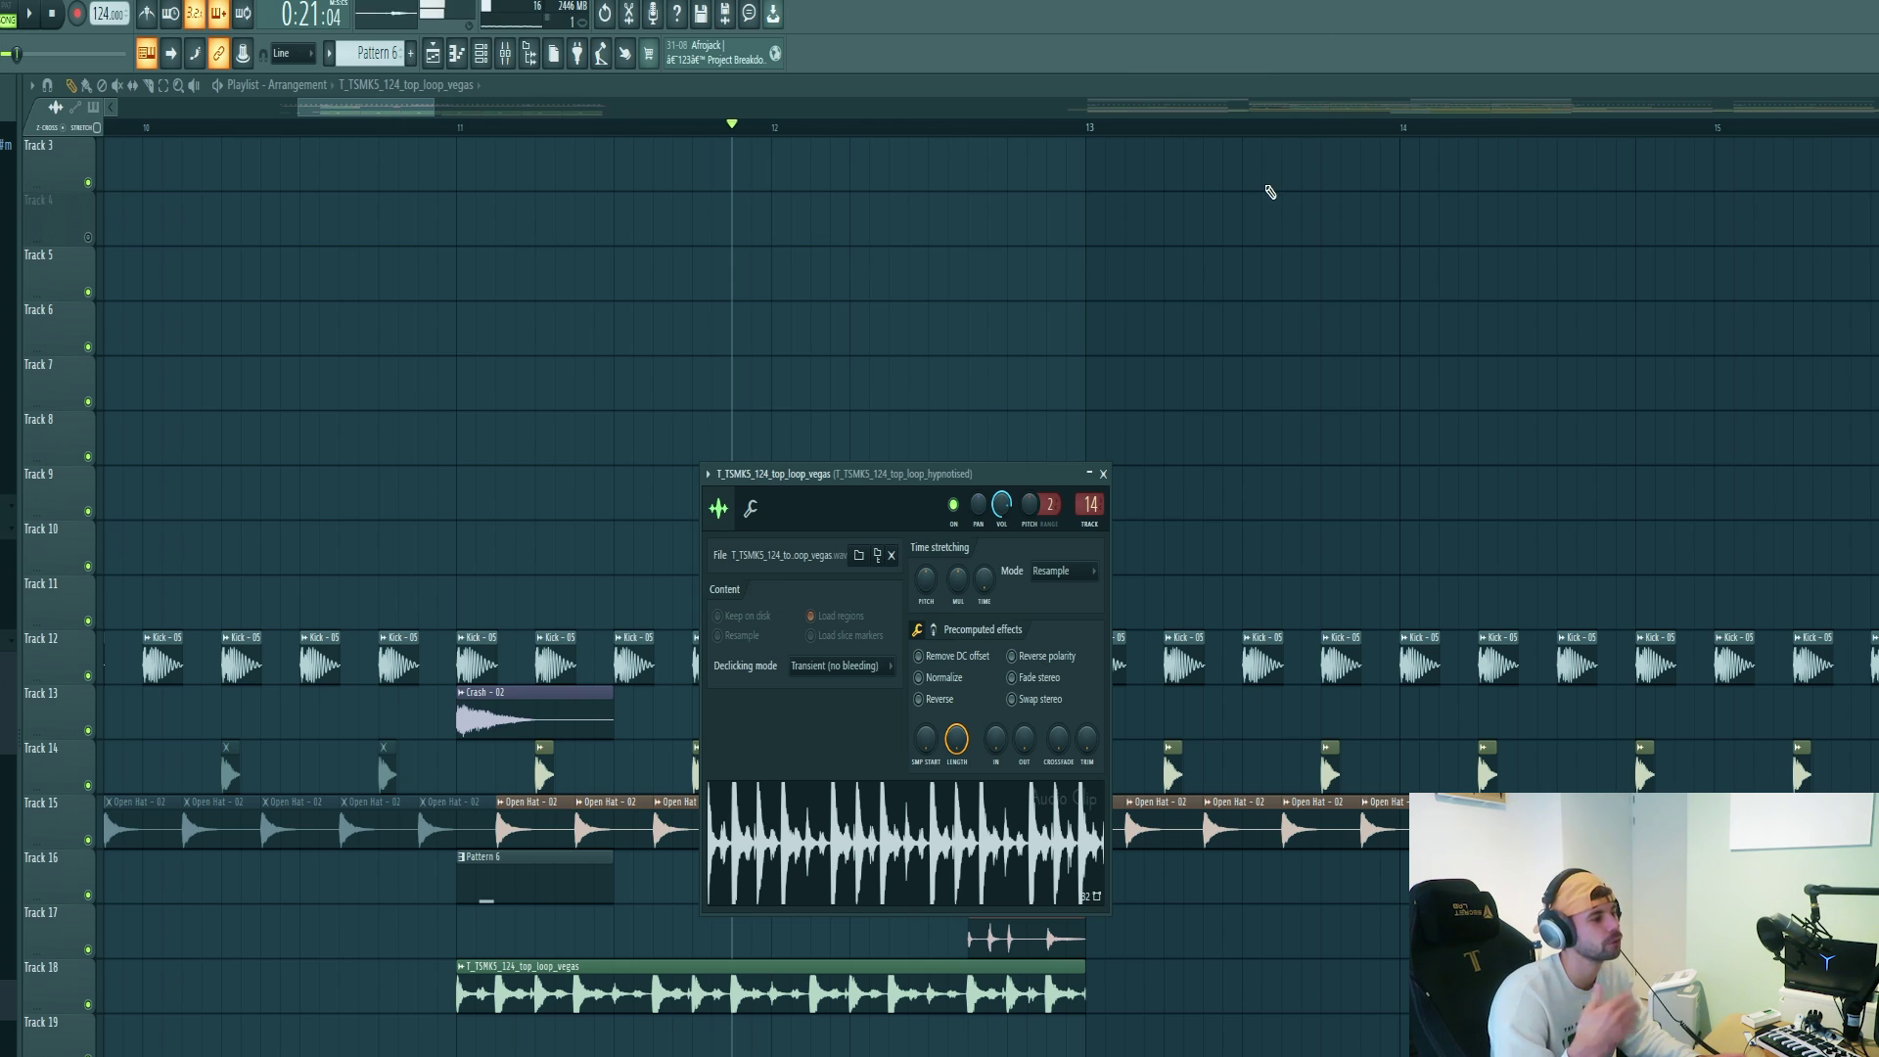
# - On the top loop's mixer insert 14, open the Pro-C 2 compressor beside the Pro-Q 3 low-cut
pyautogui.press('F9')
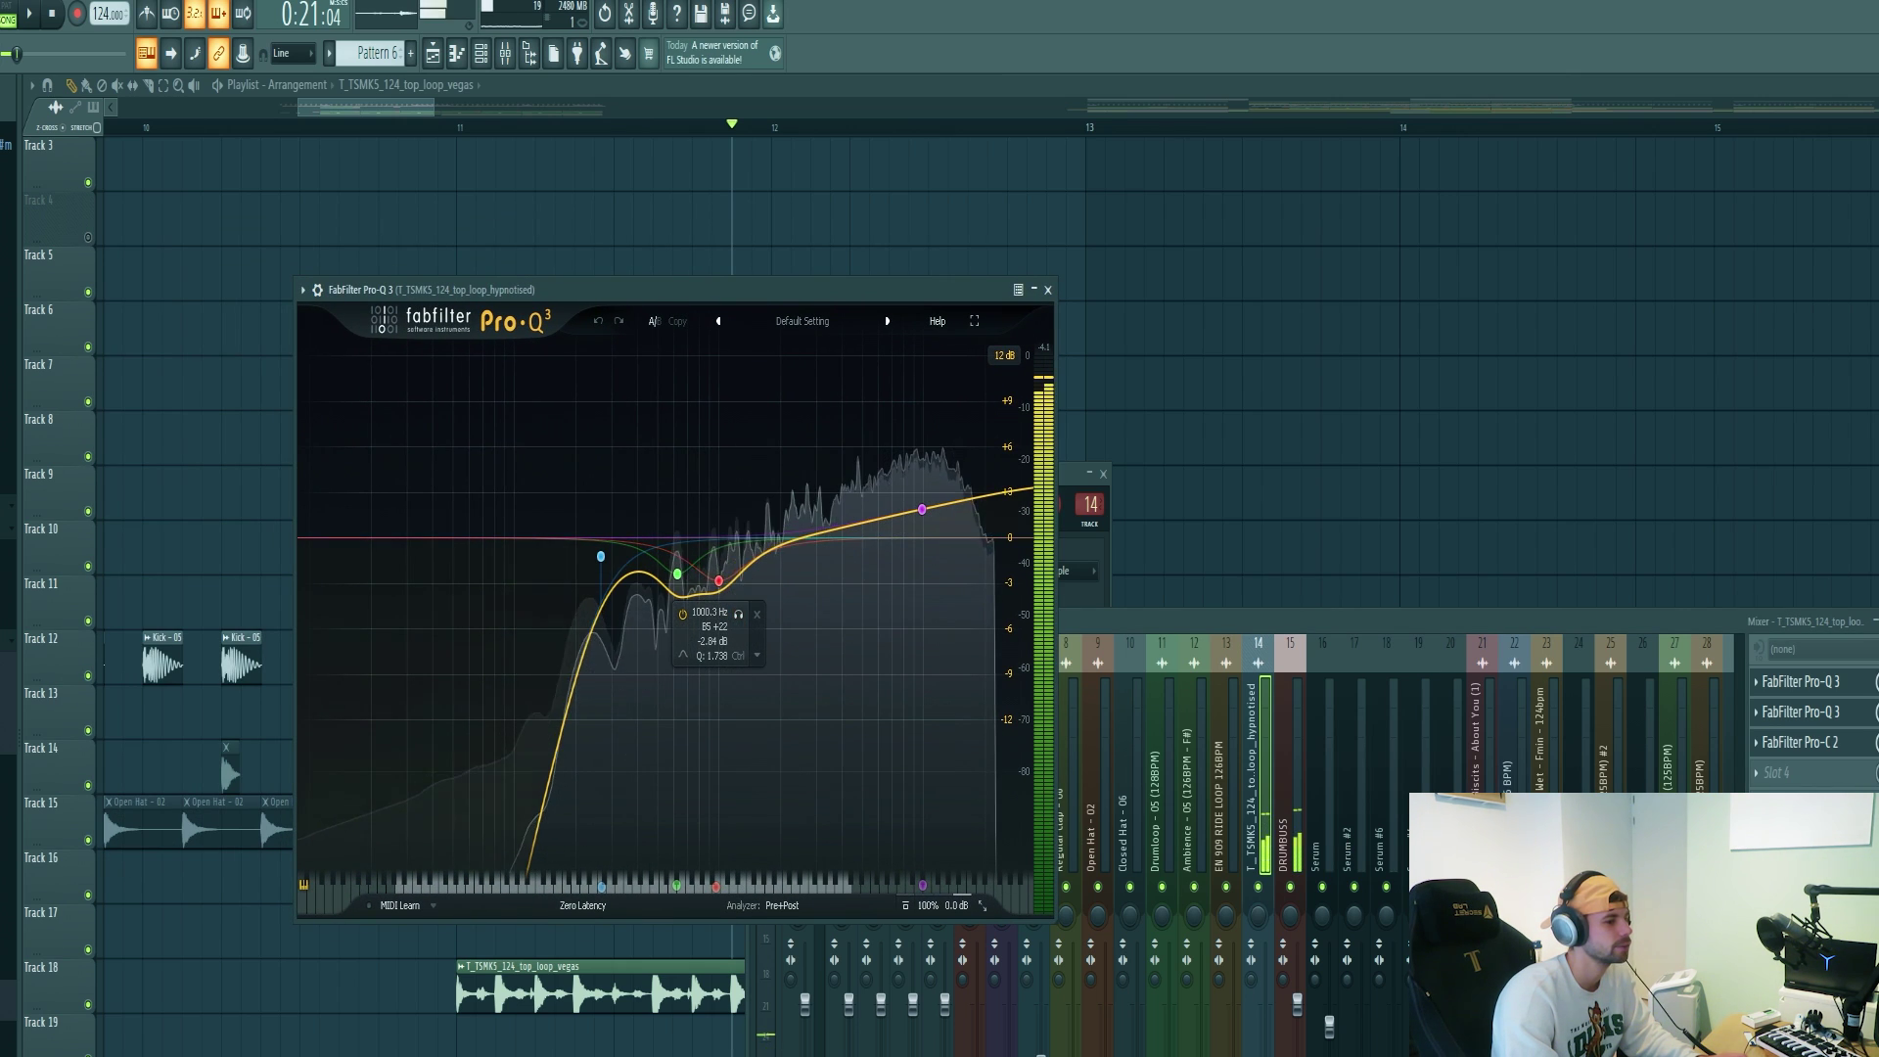
pyautogui.click(1800, 741)
pyautogui.moveTo(662, 308); pyautogui.dragTo(673, 319)
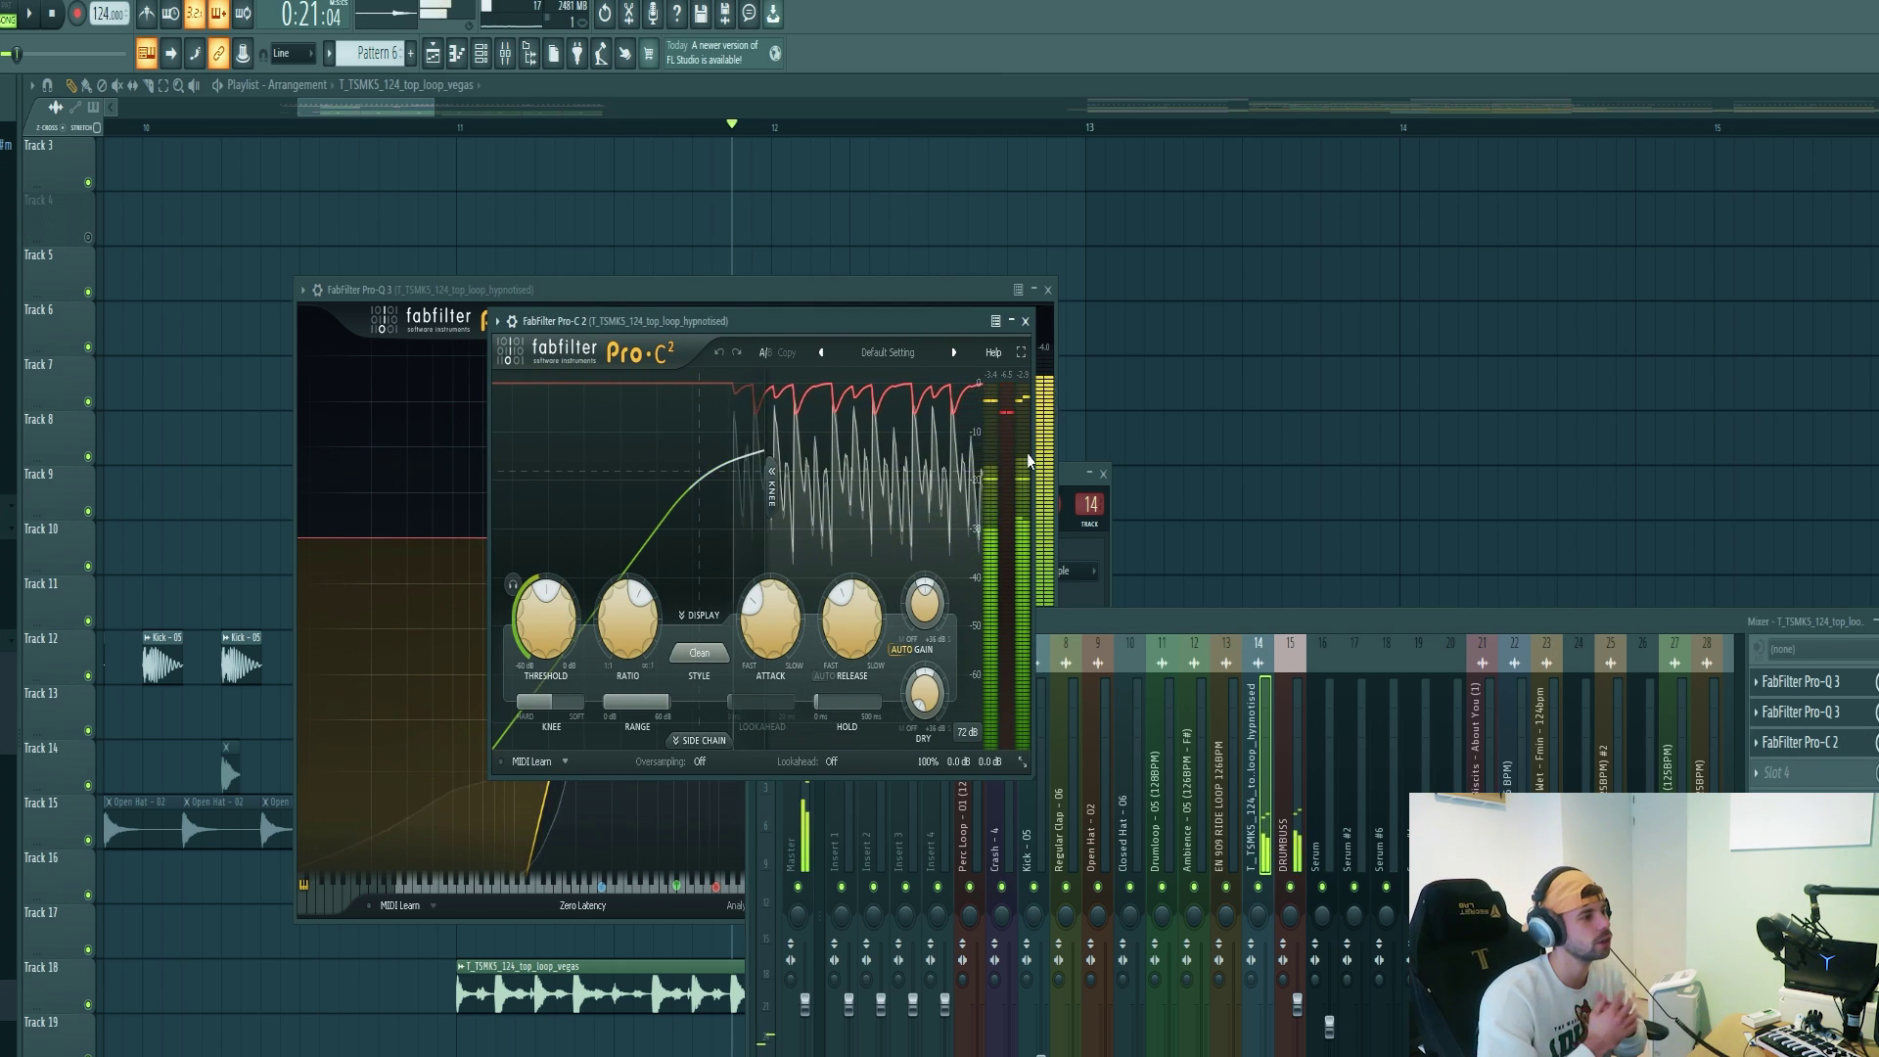
pyautogui.press('space')
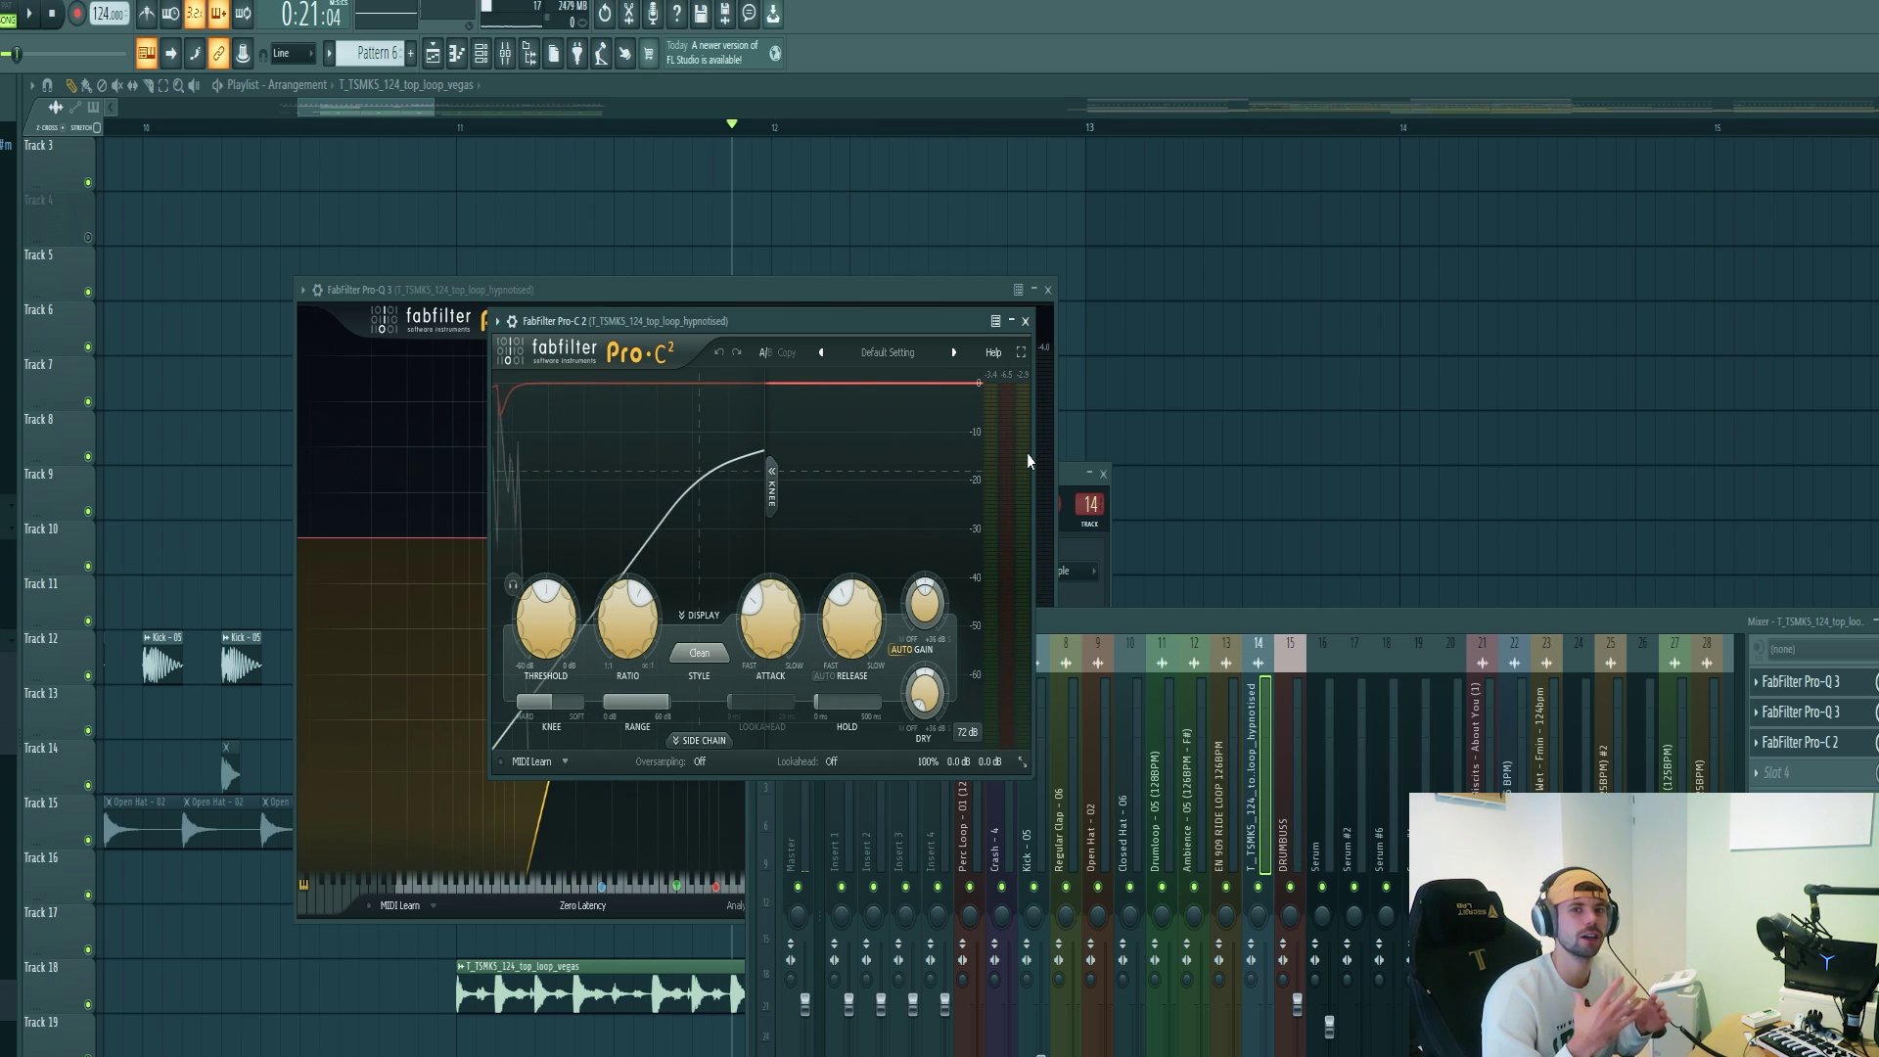
# - Close the plugin windows, play the drop, and add an Ambience - 05 loop beneath the top loop
pyautogui.press('F12')
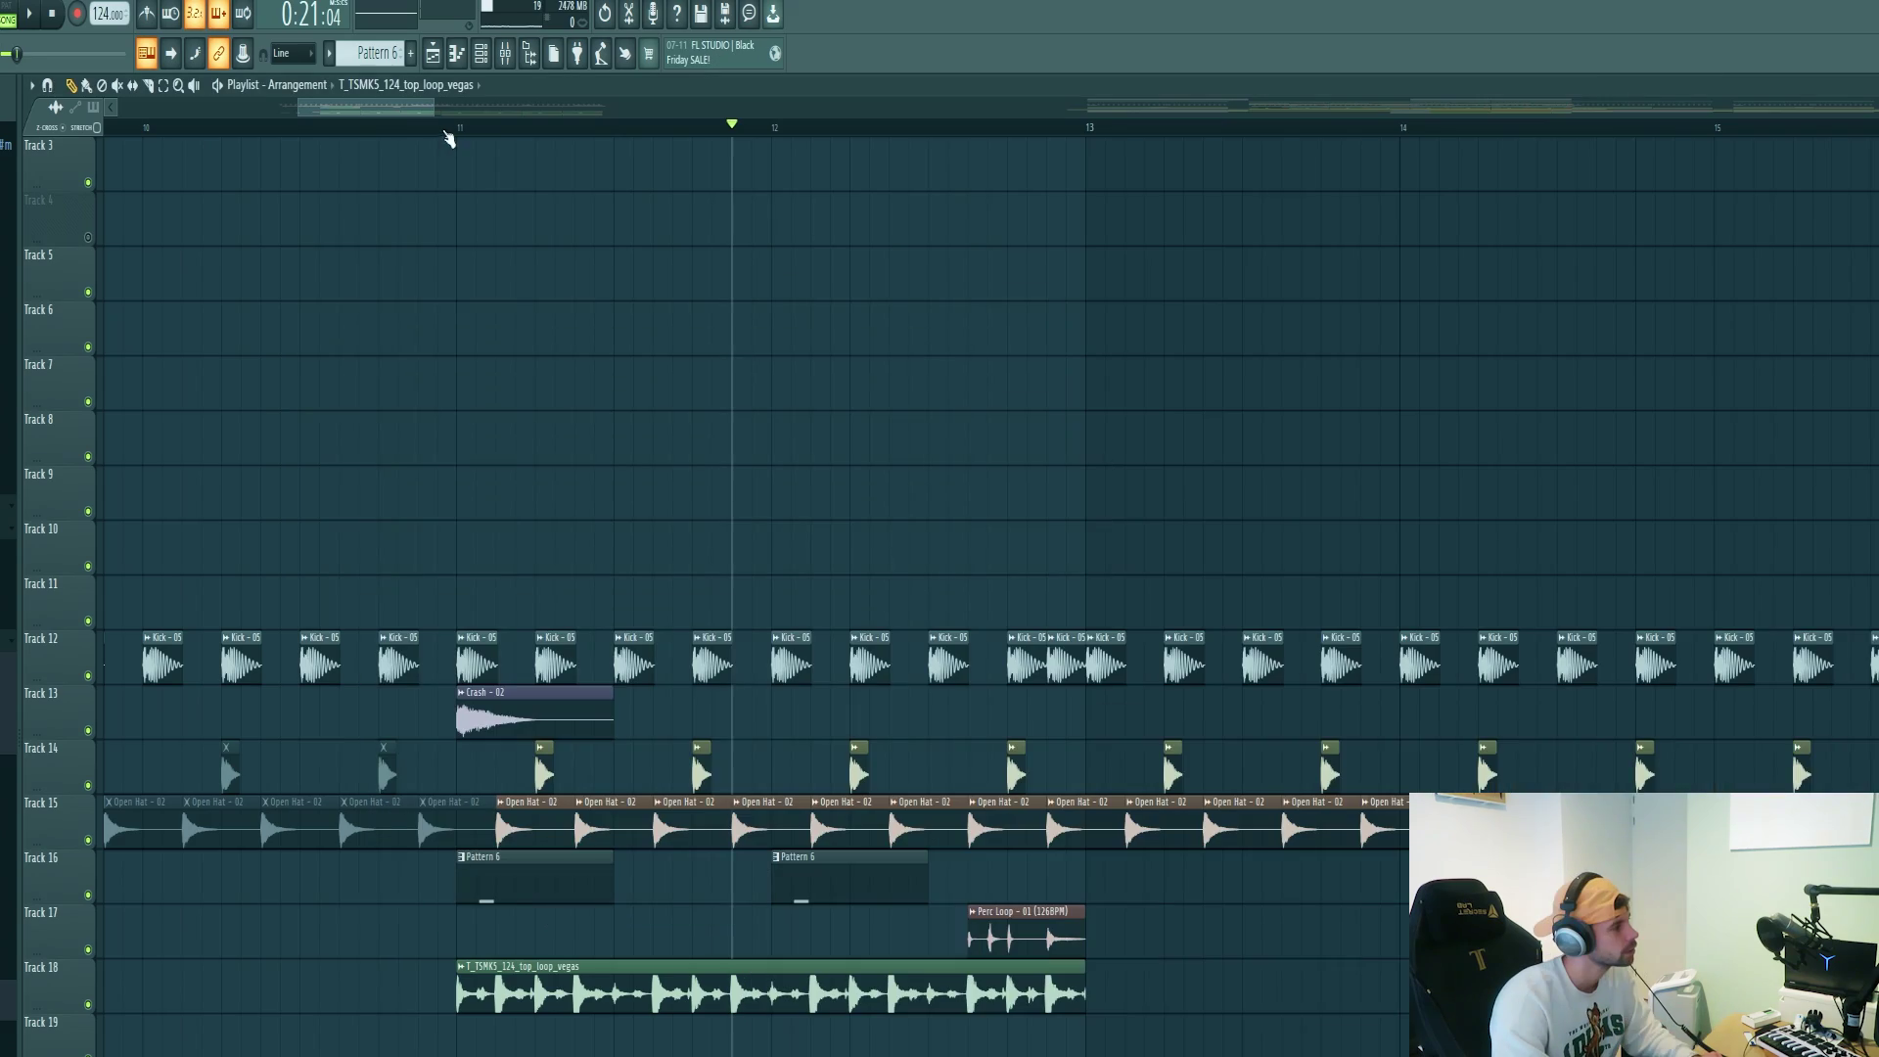
pyautogui.press('space')
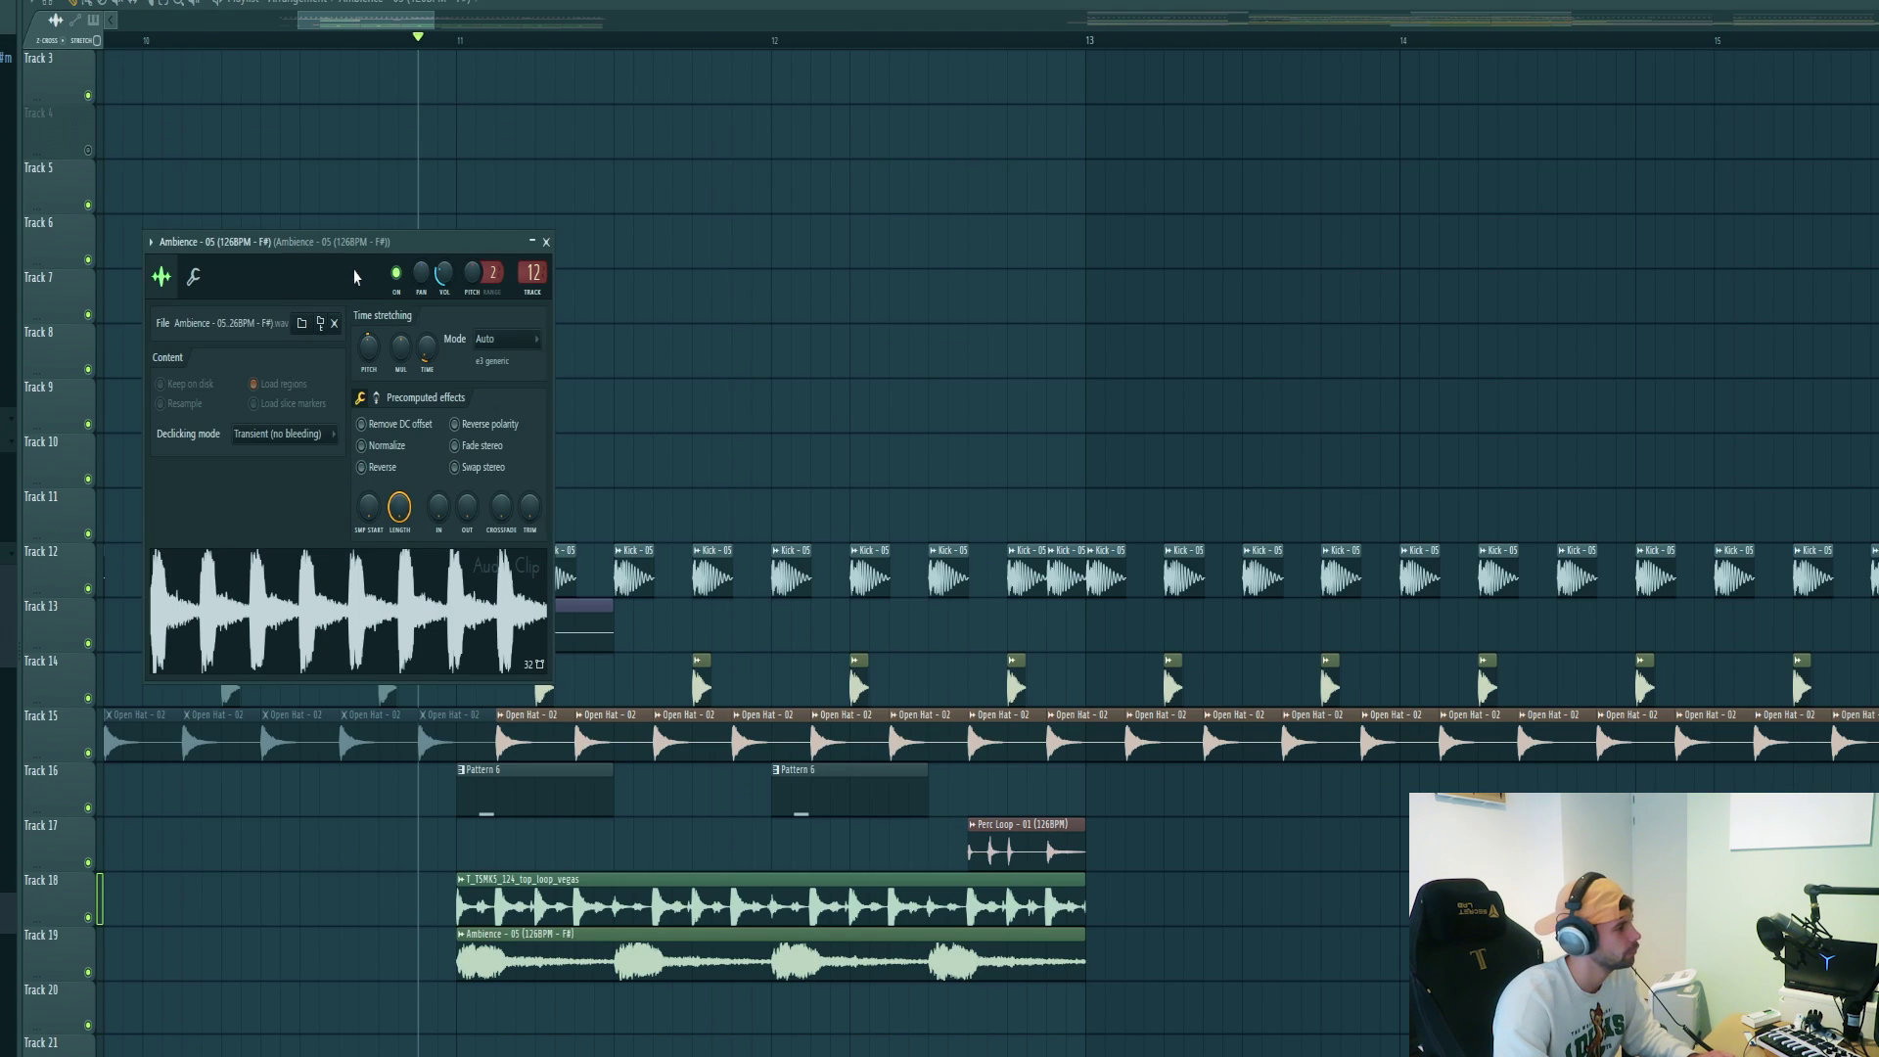
pyautogui.moveTo(363, 235); pyautogui.dragTo(489, 229)
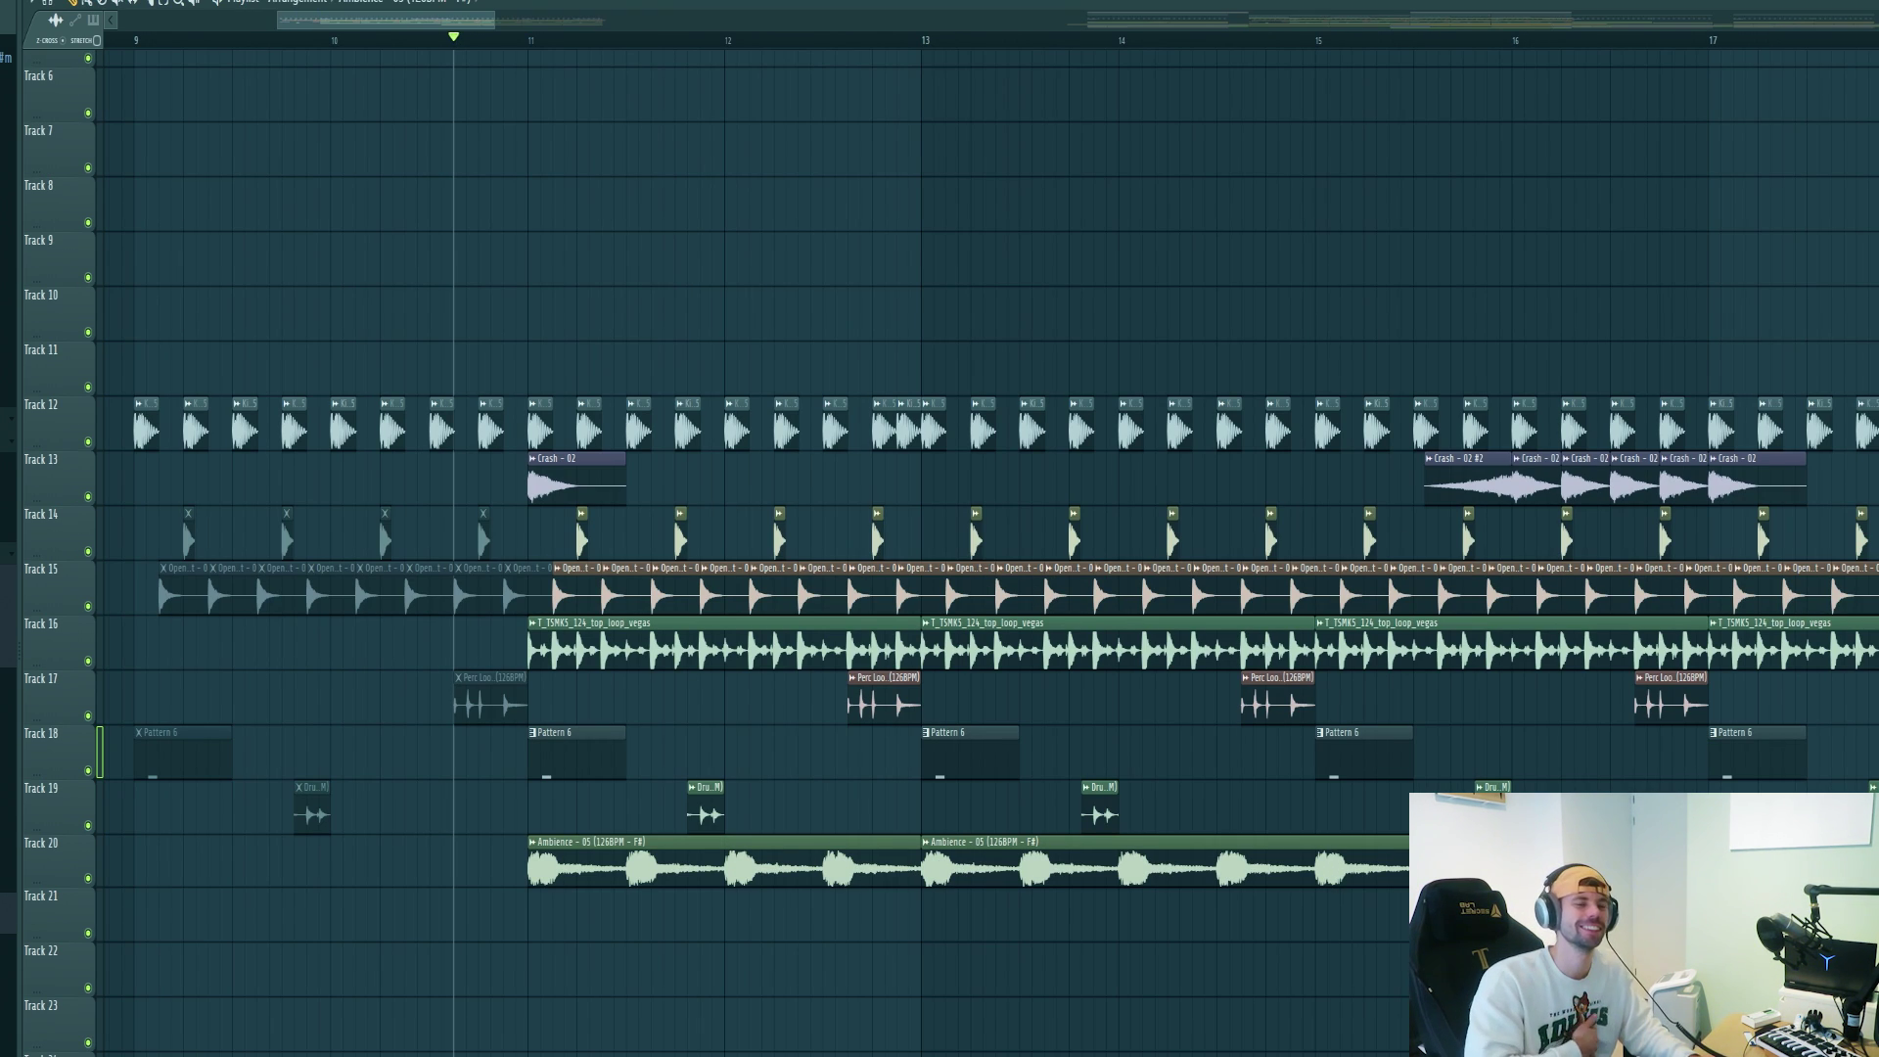
pyautogui.press('space')
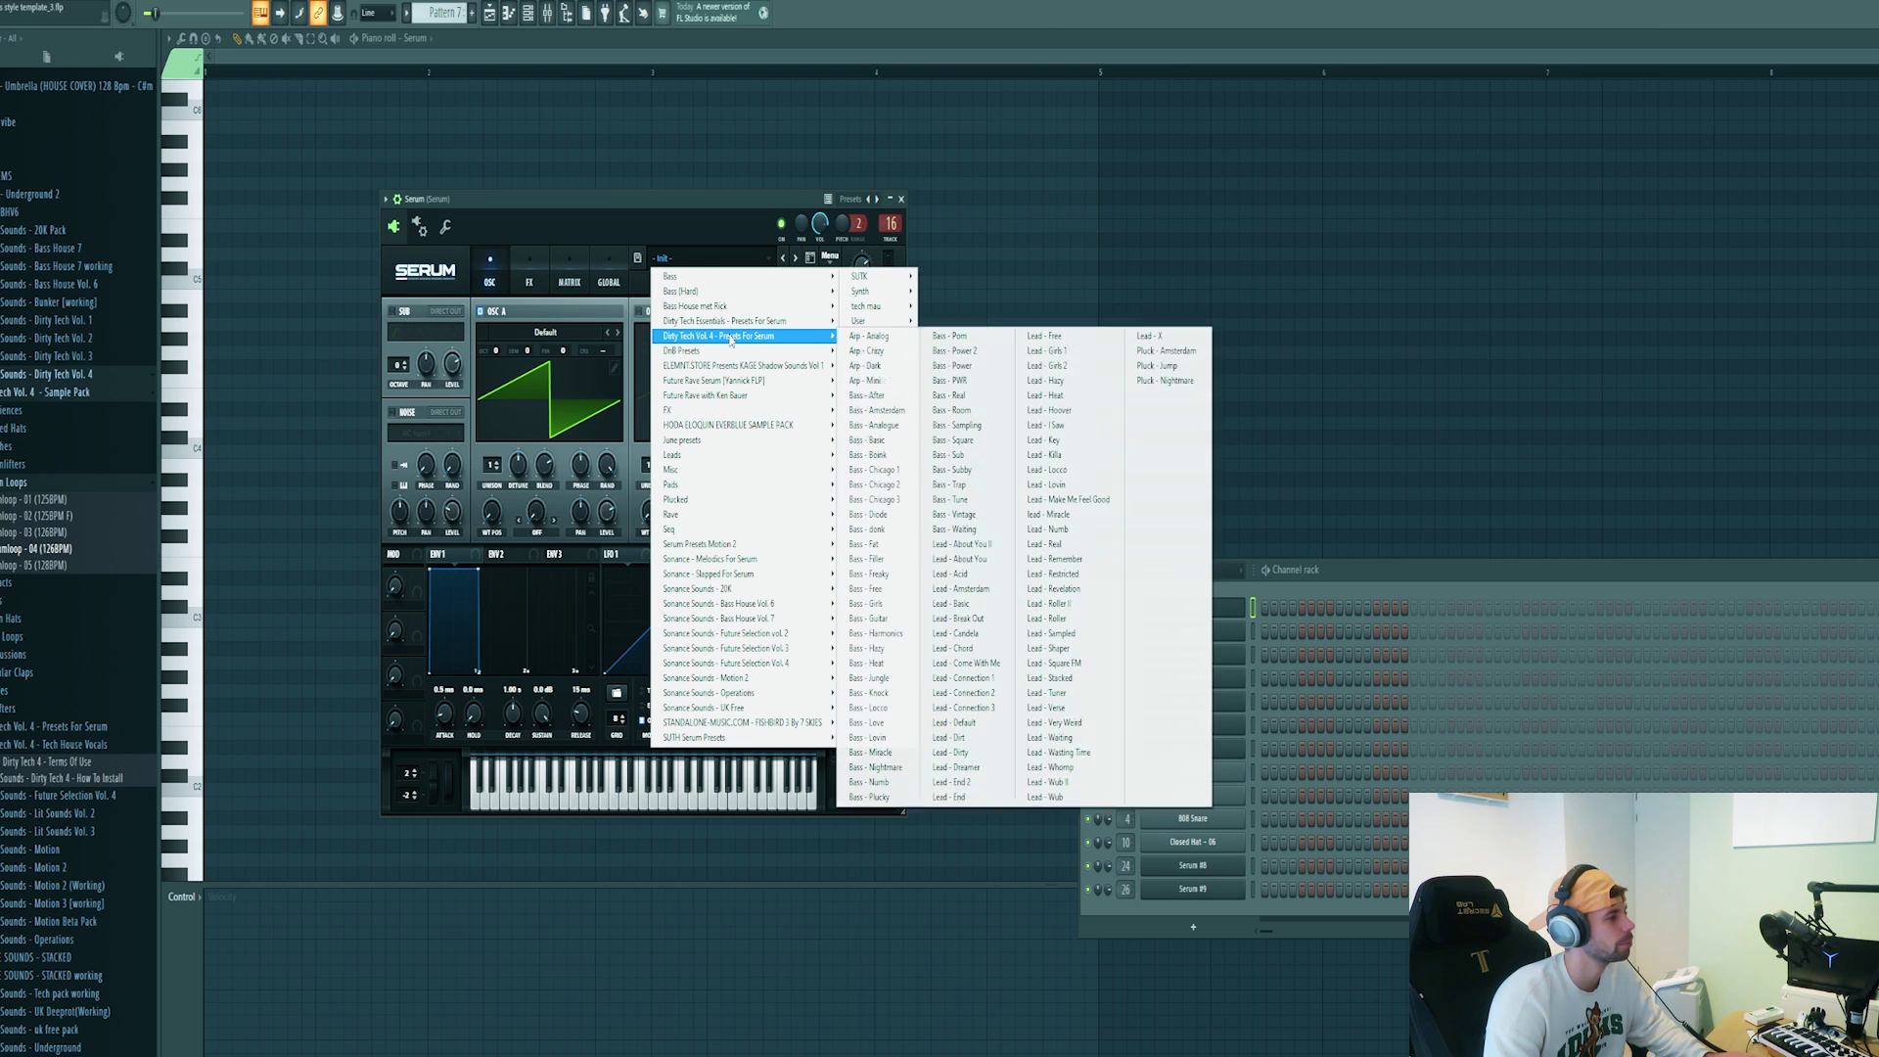
# - Load Serum's Bass - Boink preset and draw the first bass note at the start of Pattern 7
pyautogui.click(866, 455)
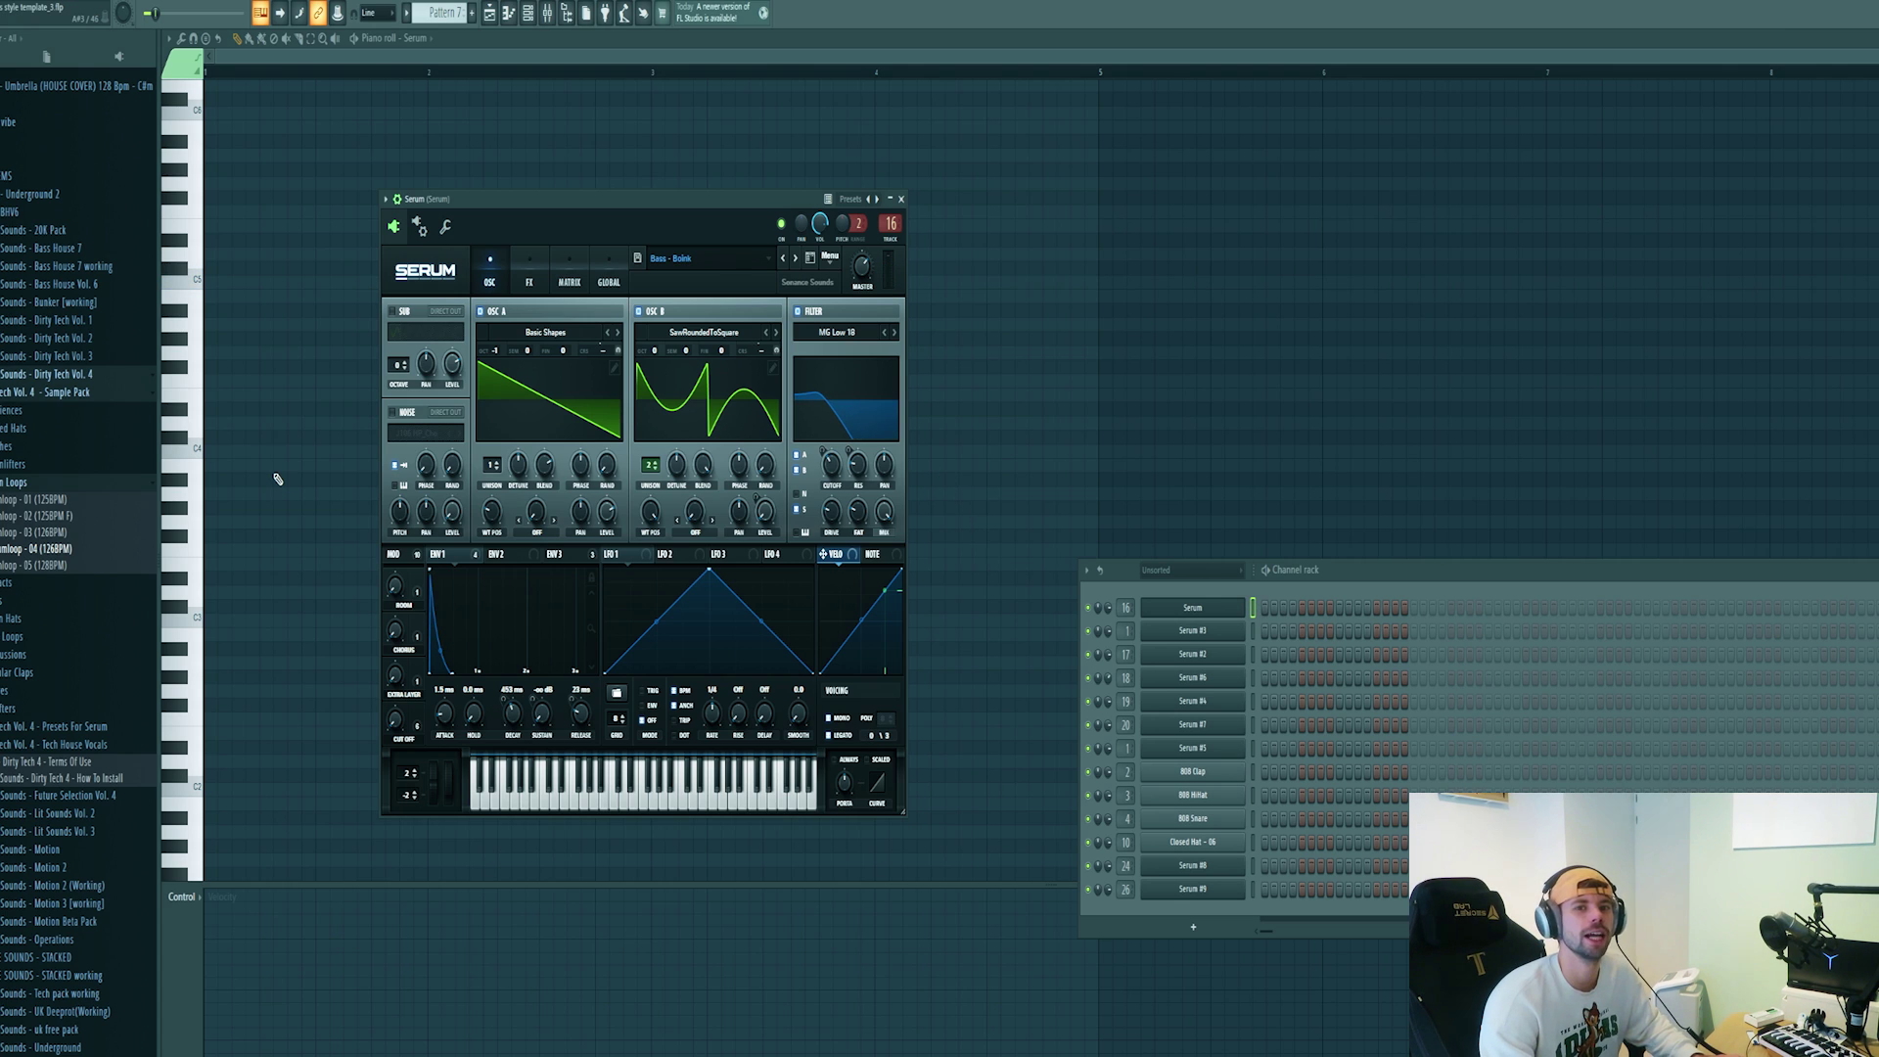
pyautogui.click(240, 459)
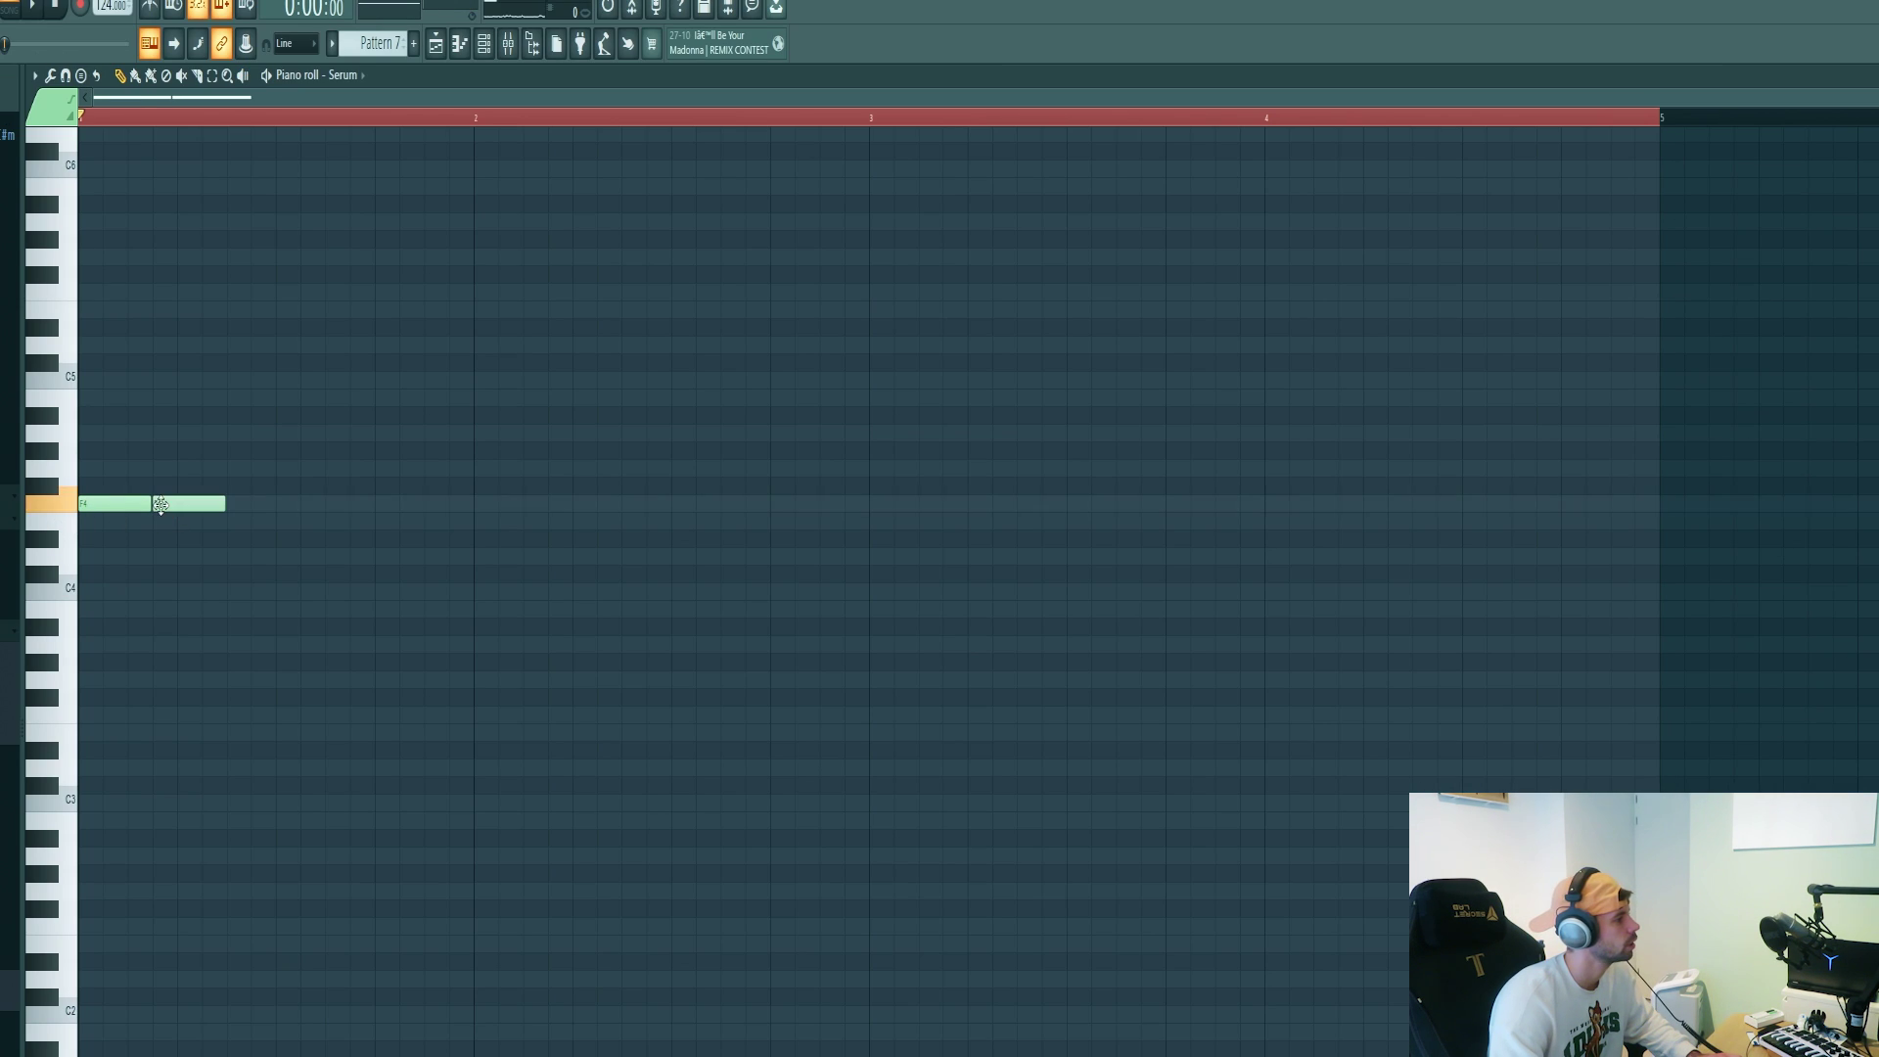
# - Add a second bass note, duplicate the five notes into bar 2, and end with a low D#4
pyautogui.press('space')
pyautogui.click(313, 486)
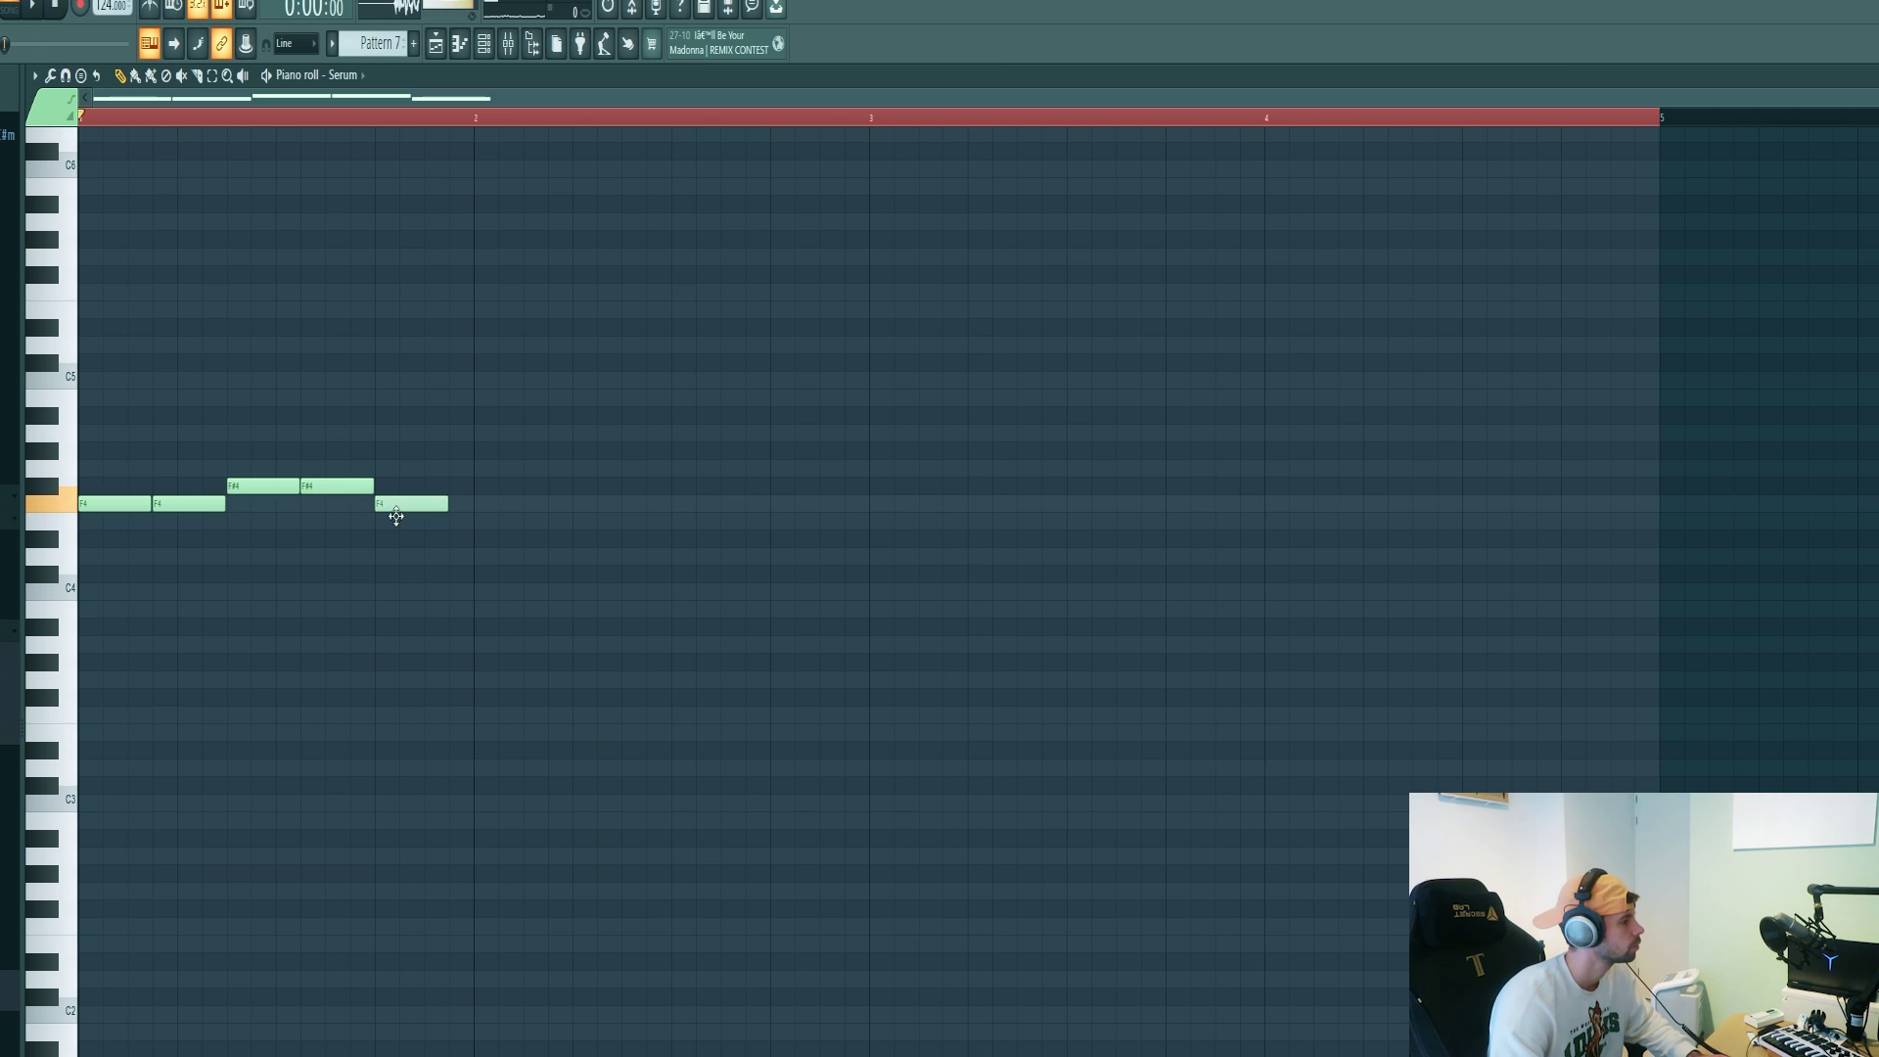
pyautogui.press('space')
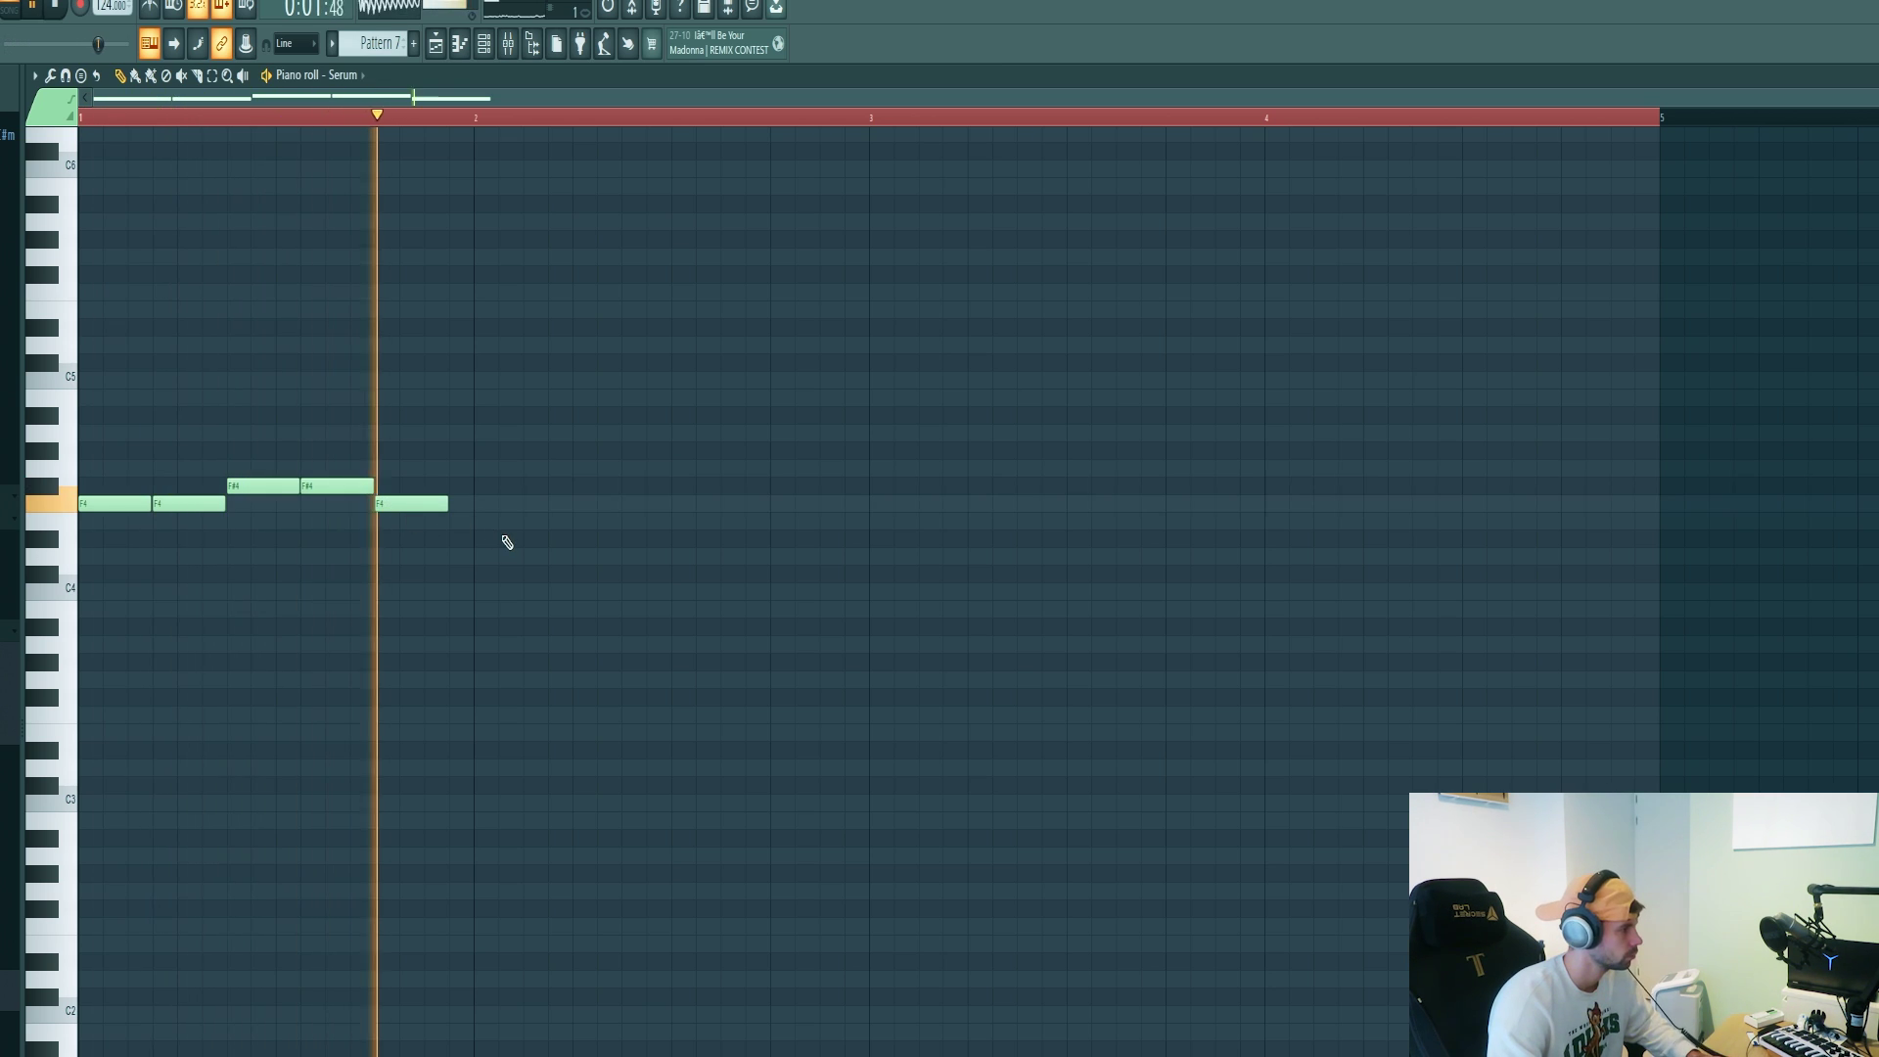
pyautogui.press('space')
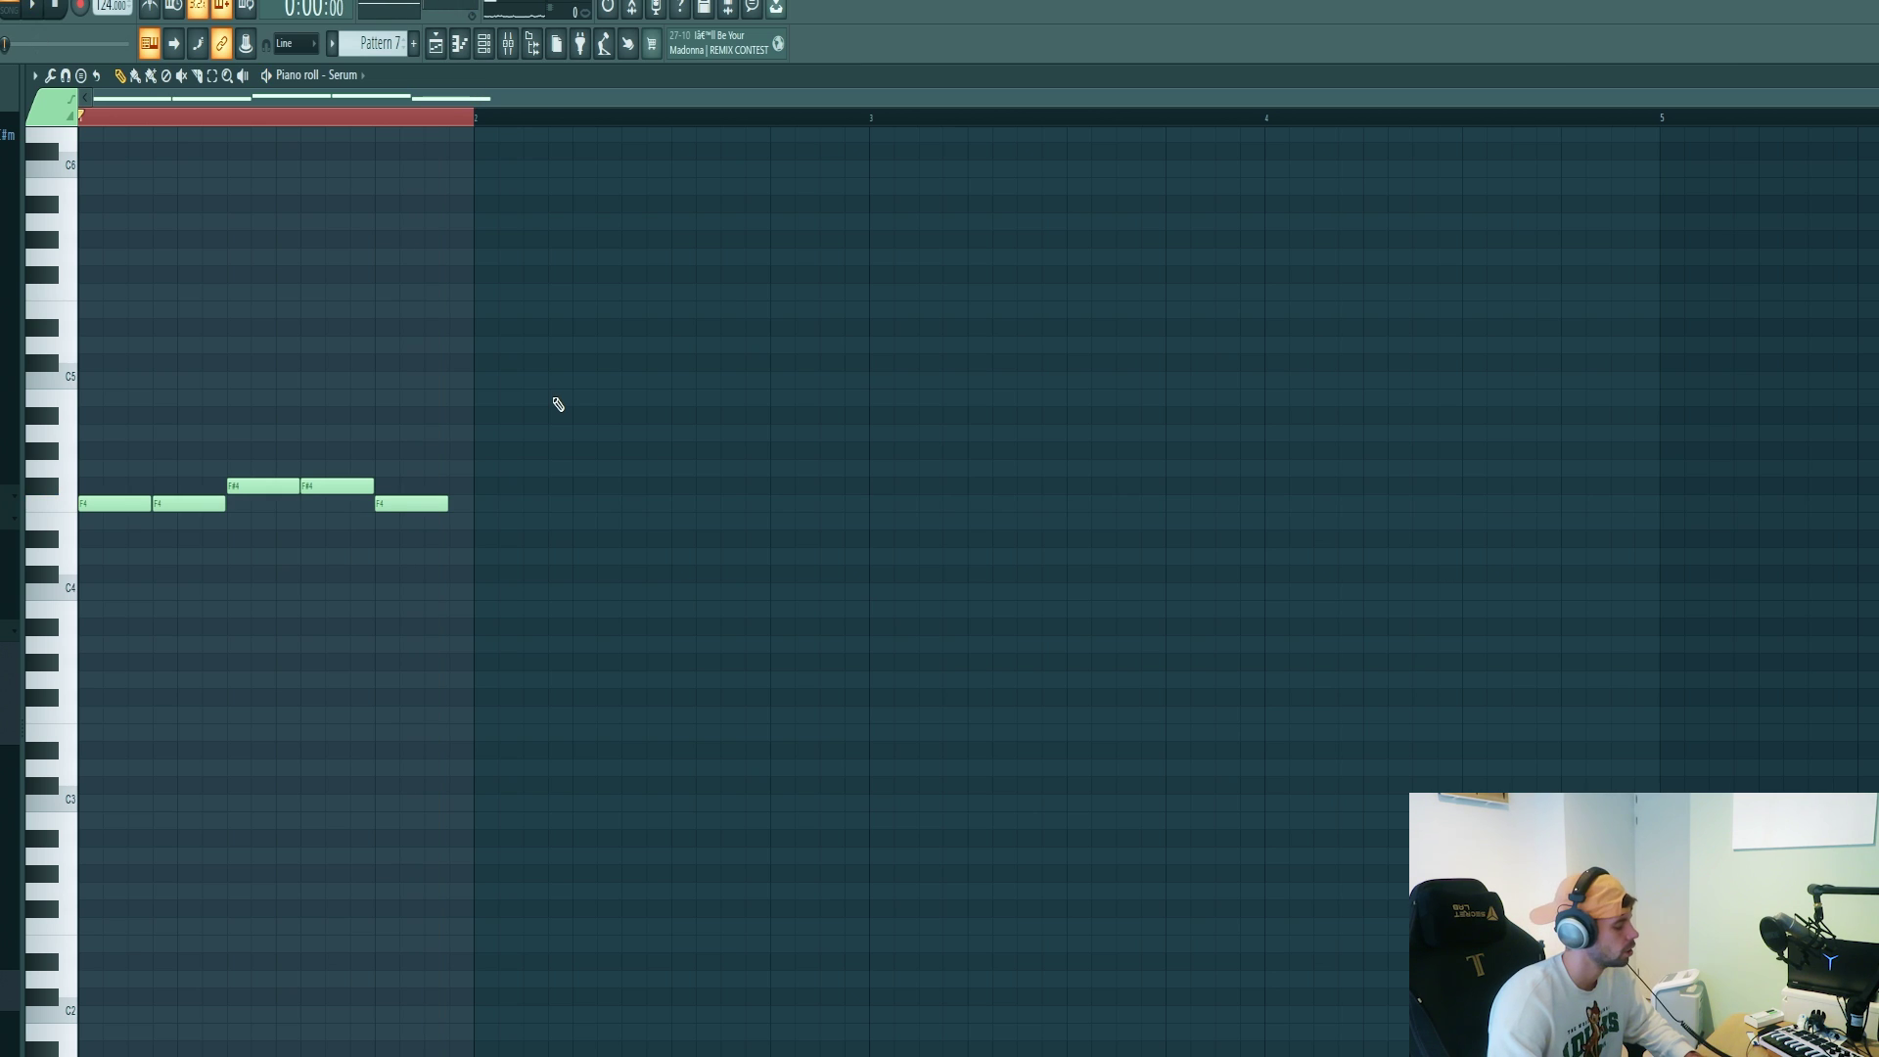
pyautogui.hotkey('ctrl', 'b')
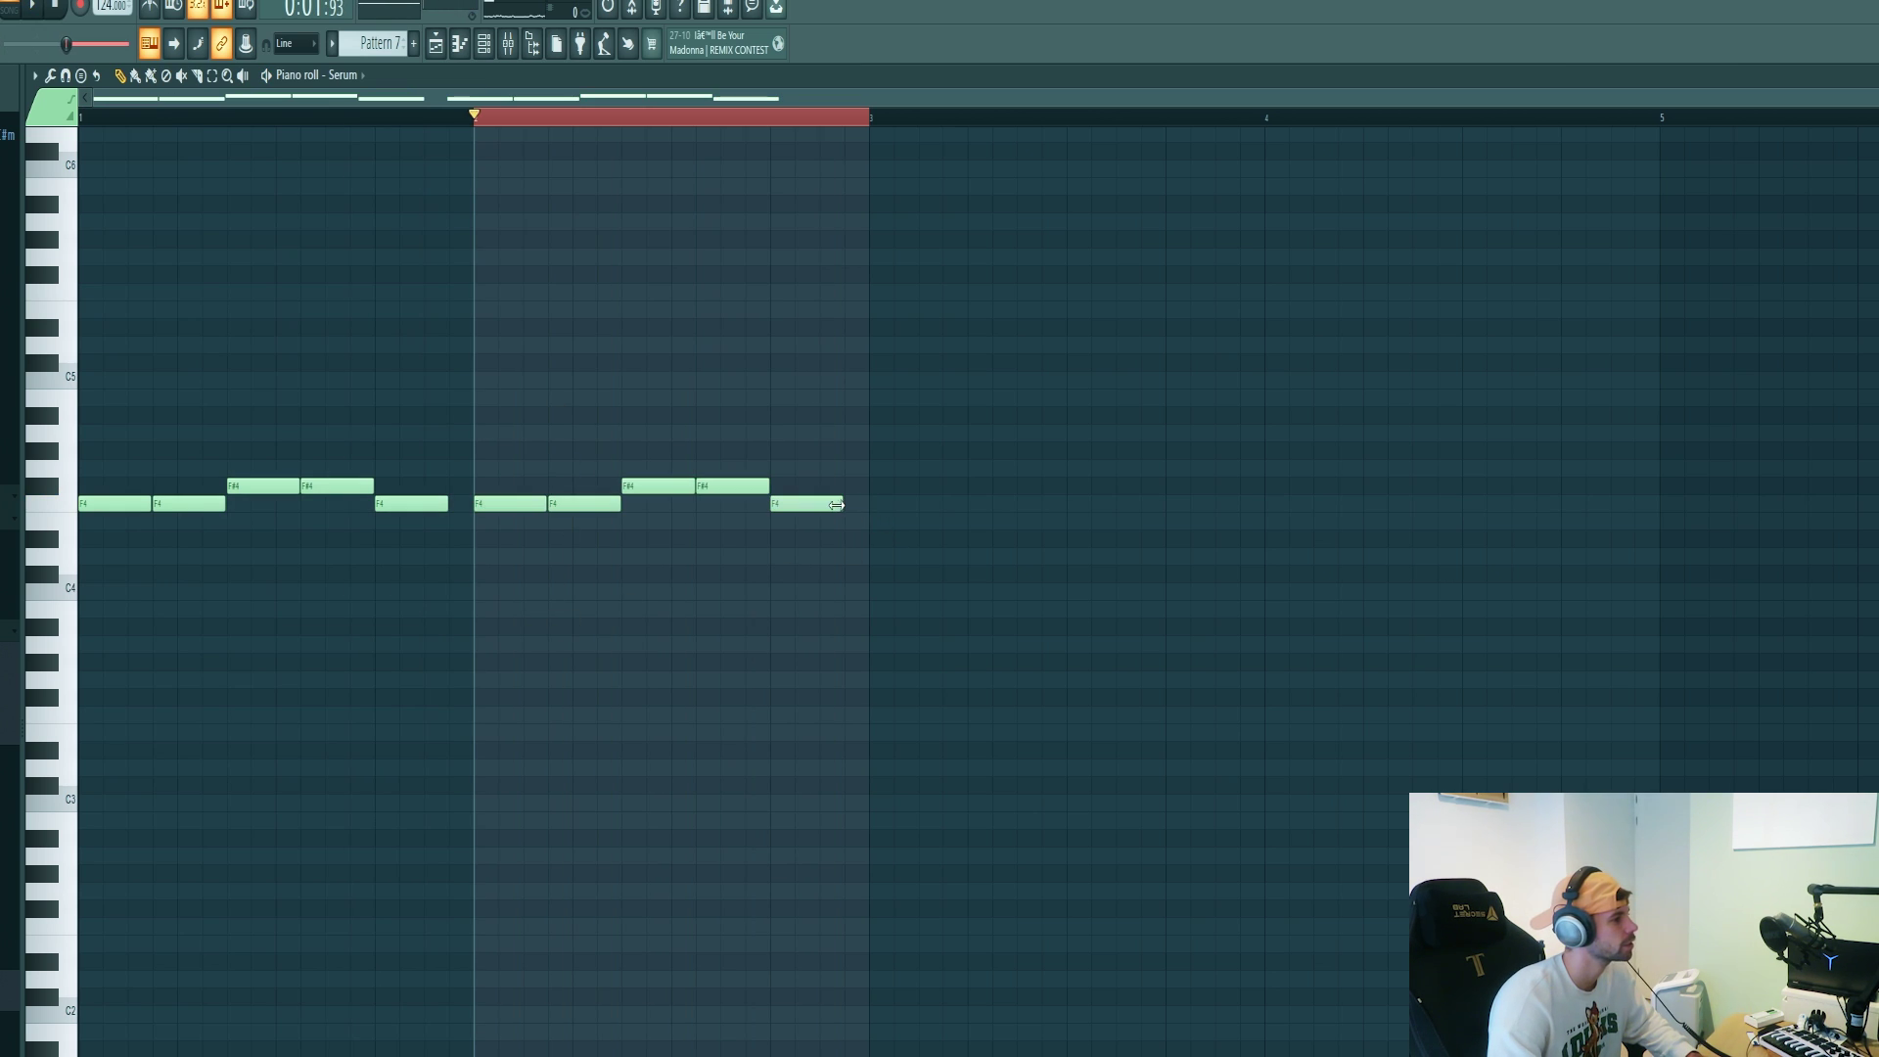
pyautogui.click(827, 539)
pyautogui.press('space')
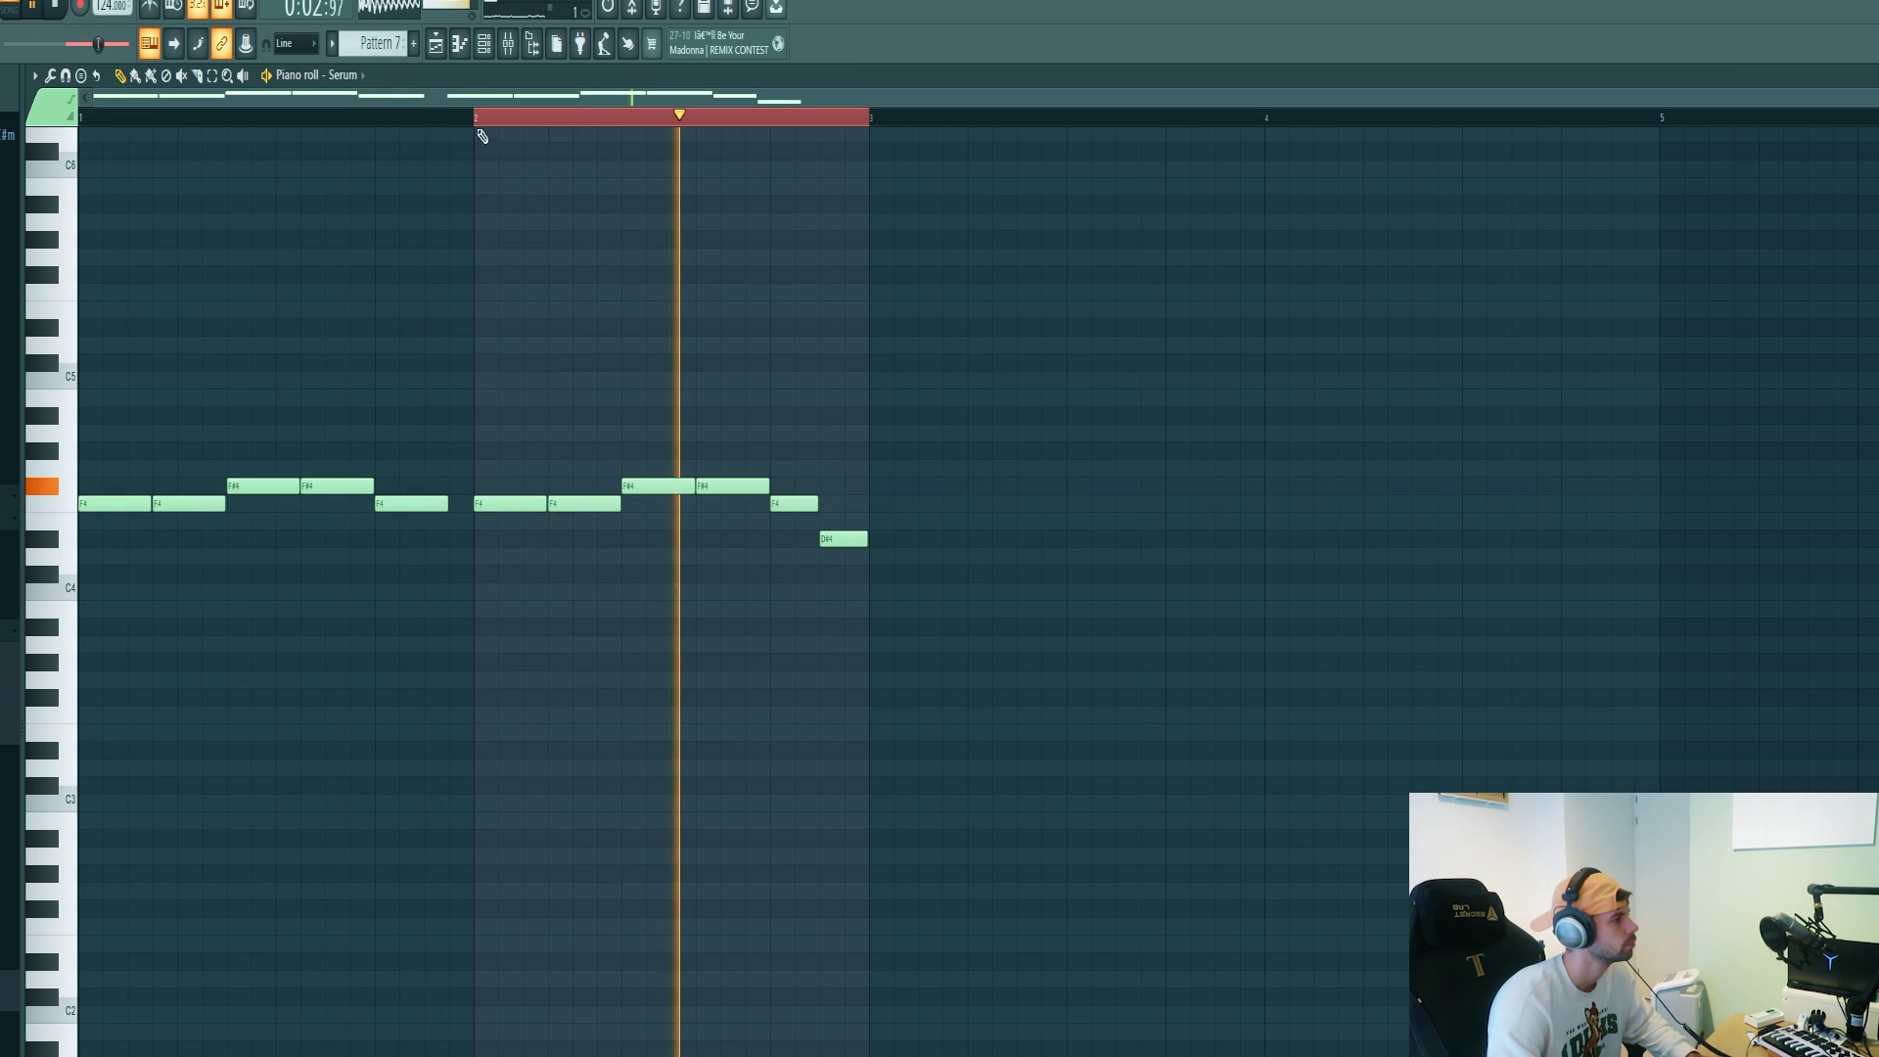
# - Repeat the two-bar bass line into bars 3–4 and deselect the notes
pyautogui.hotkey('ctrl', 'a')
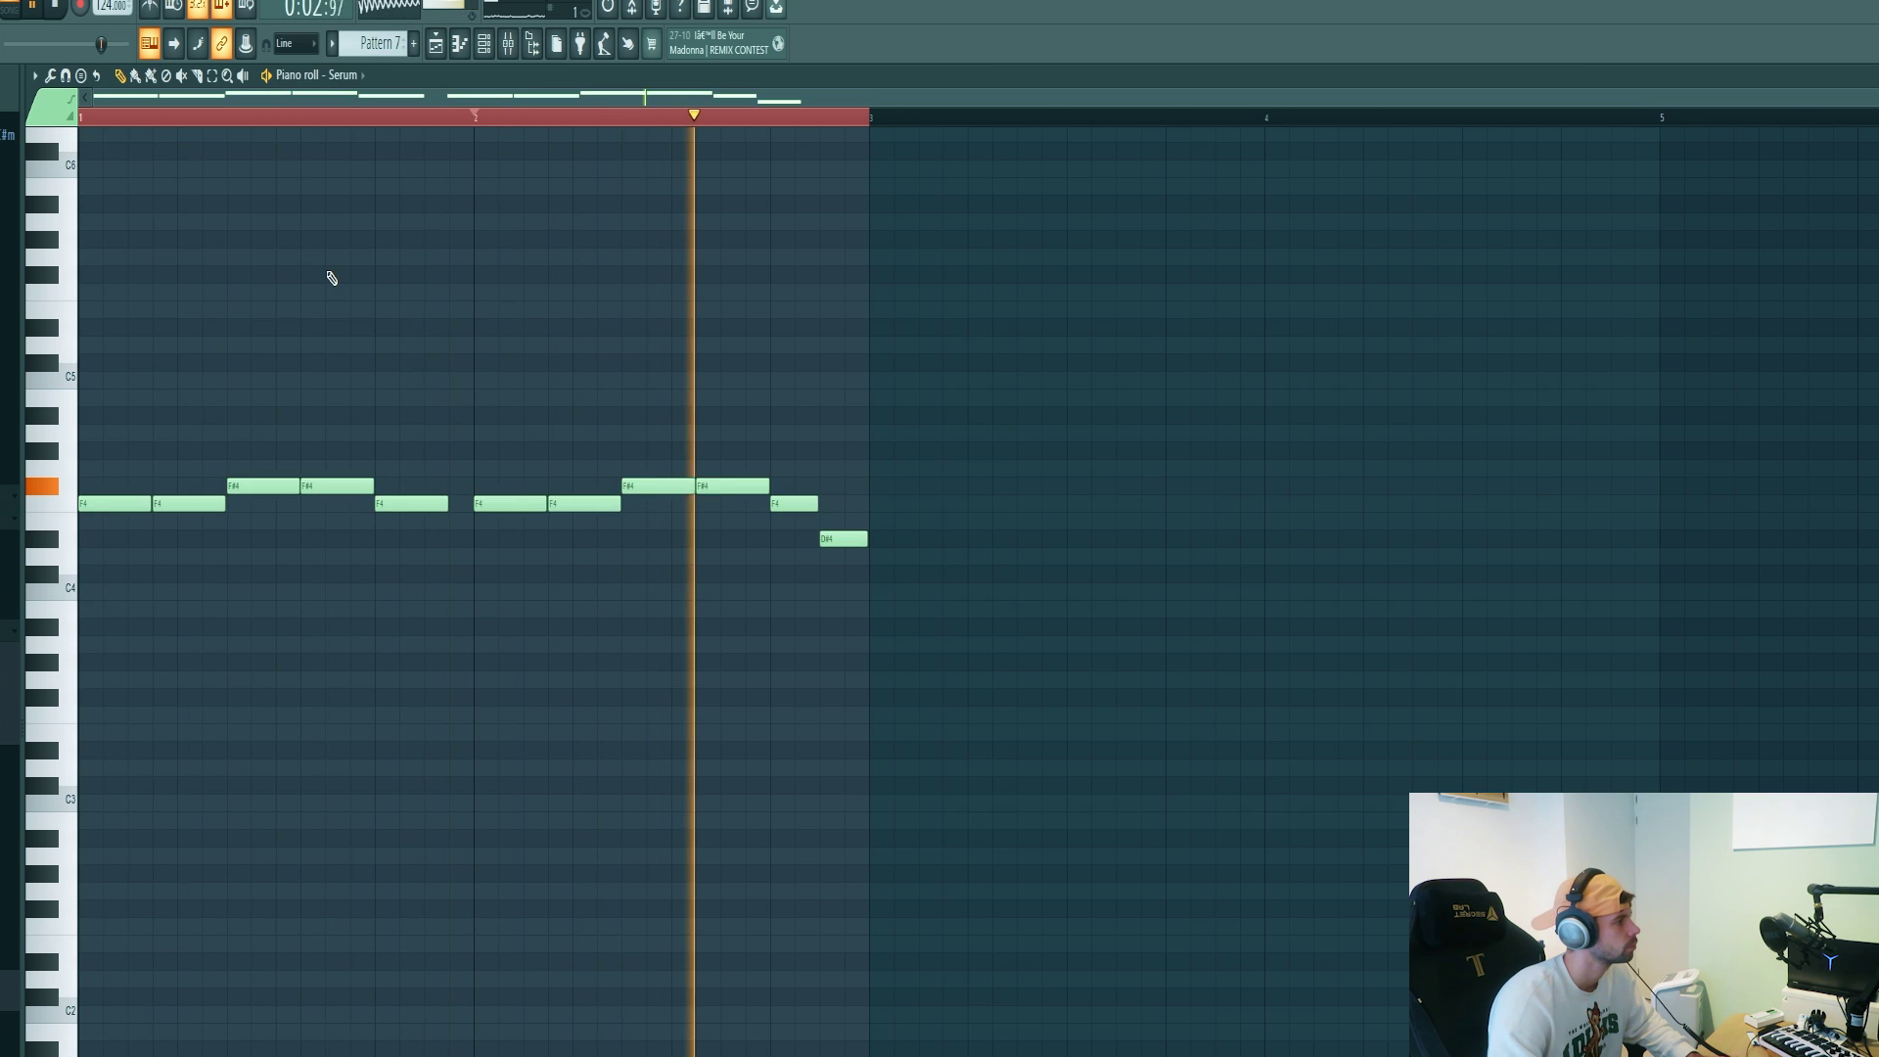
pyautogui.press('space')
pyautogui.hotkey('ctrl', 'd')
pyautogui.hotkey('ctrl', 'b')
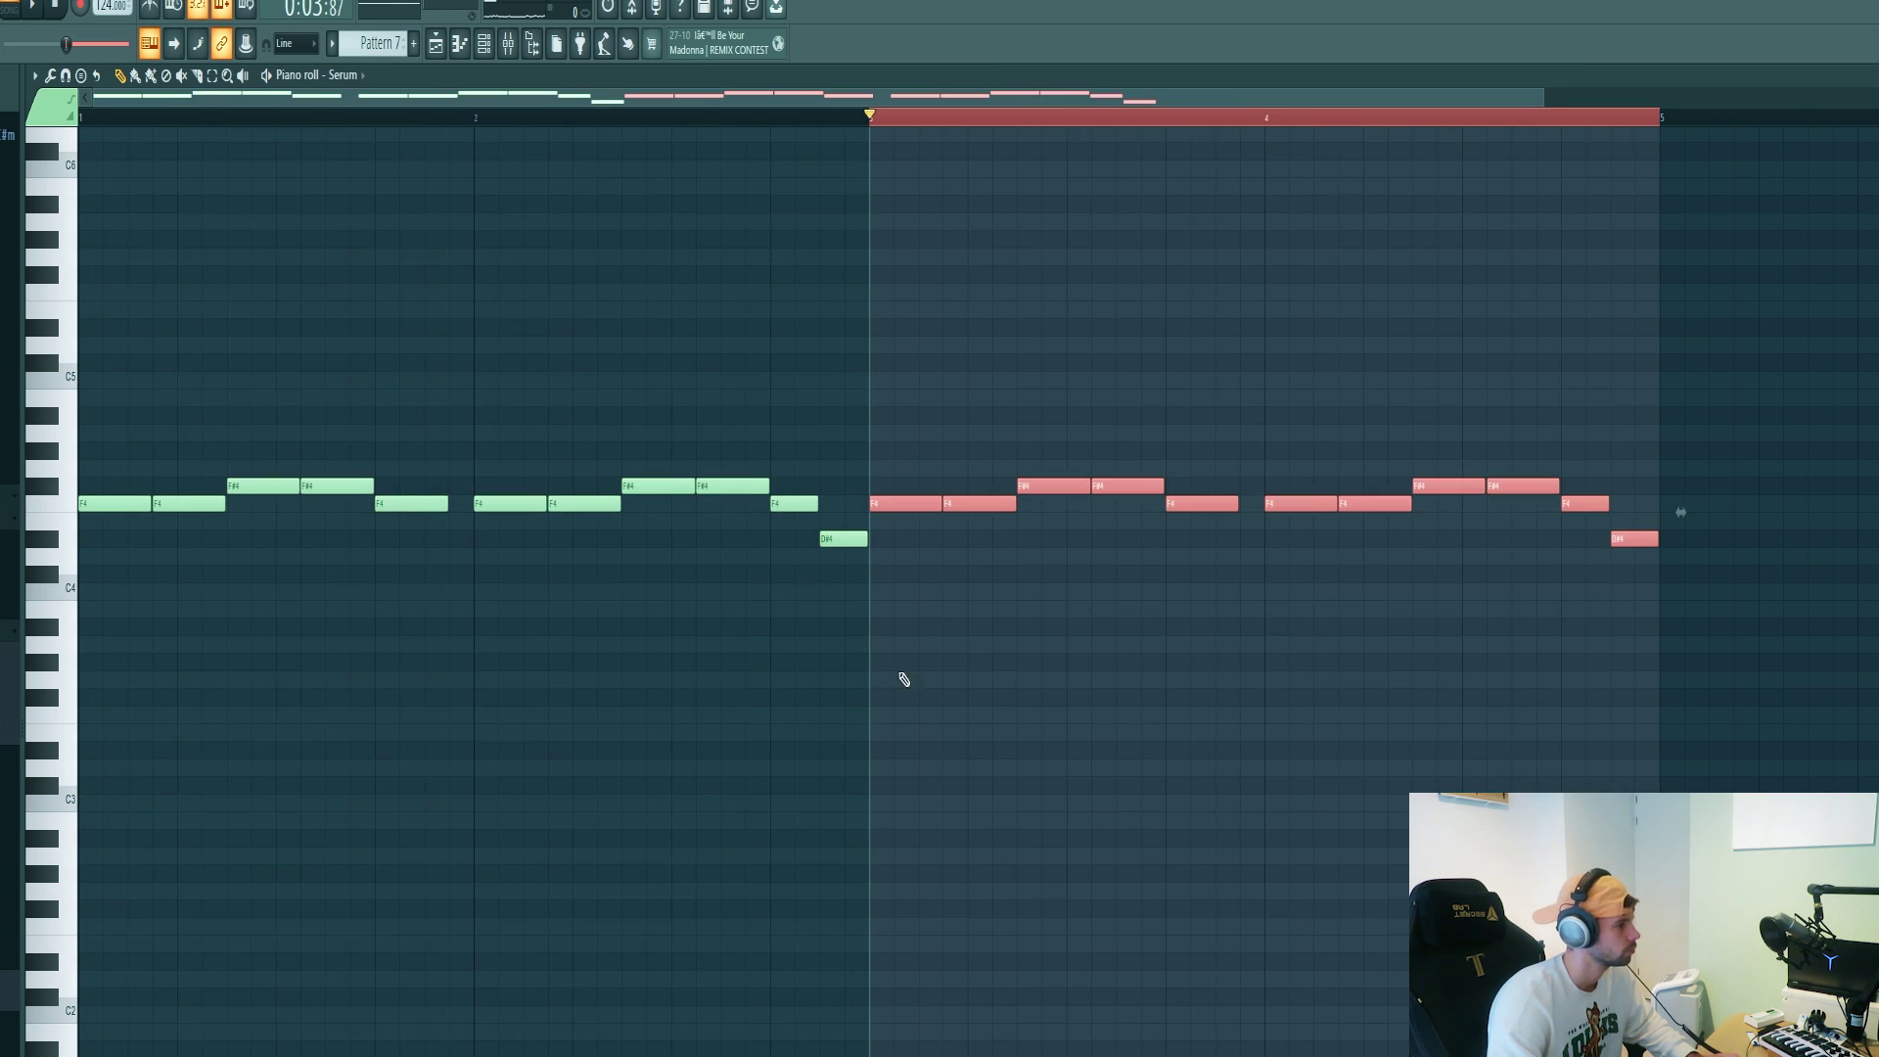
pyautogui.scroll(1, 901, 637)
pyautogui.hotkey('ctrl', 'd')
pyautogui.hotkey('ctrl', 'a')
pyautogui.hotkey('ctrl', 'd')
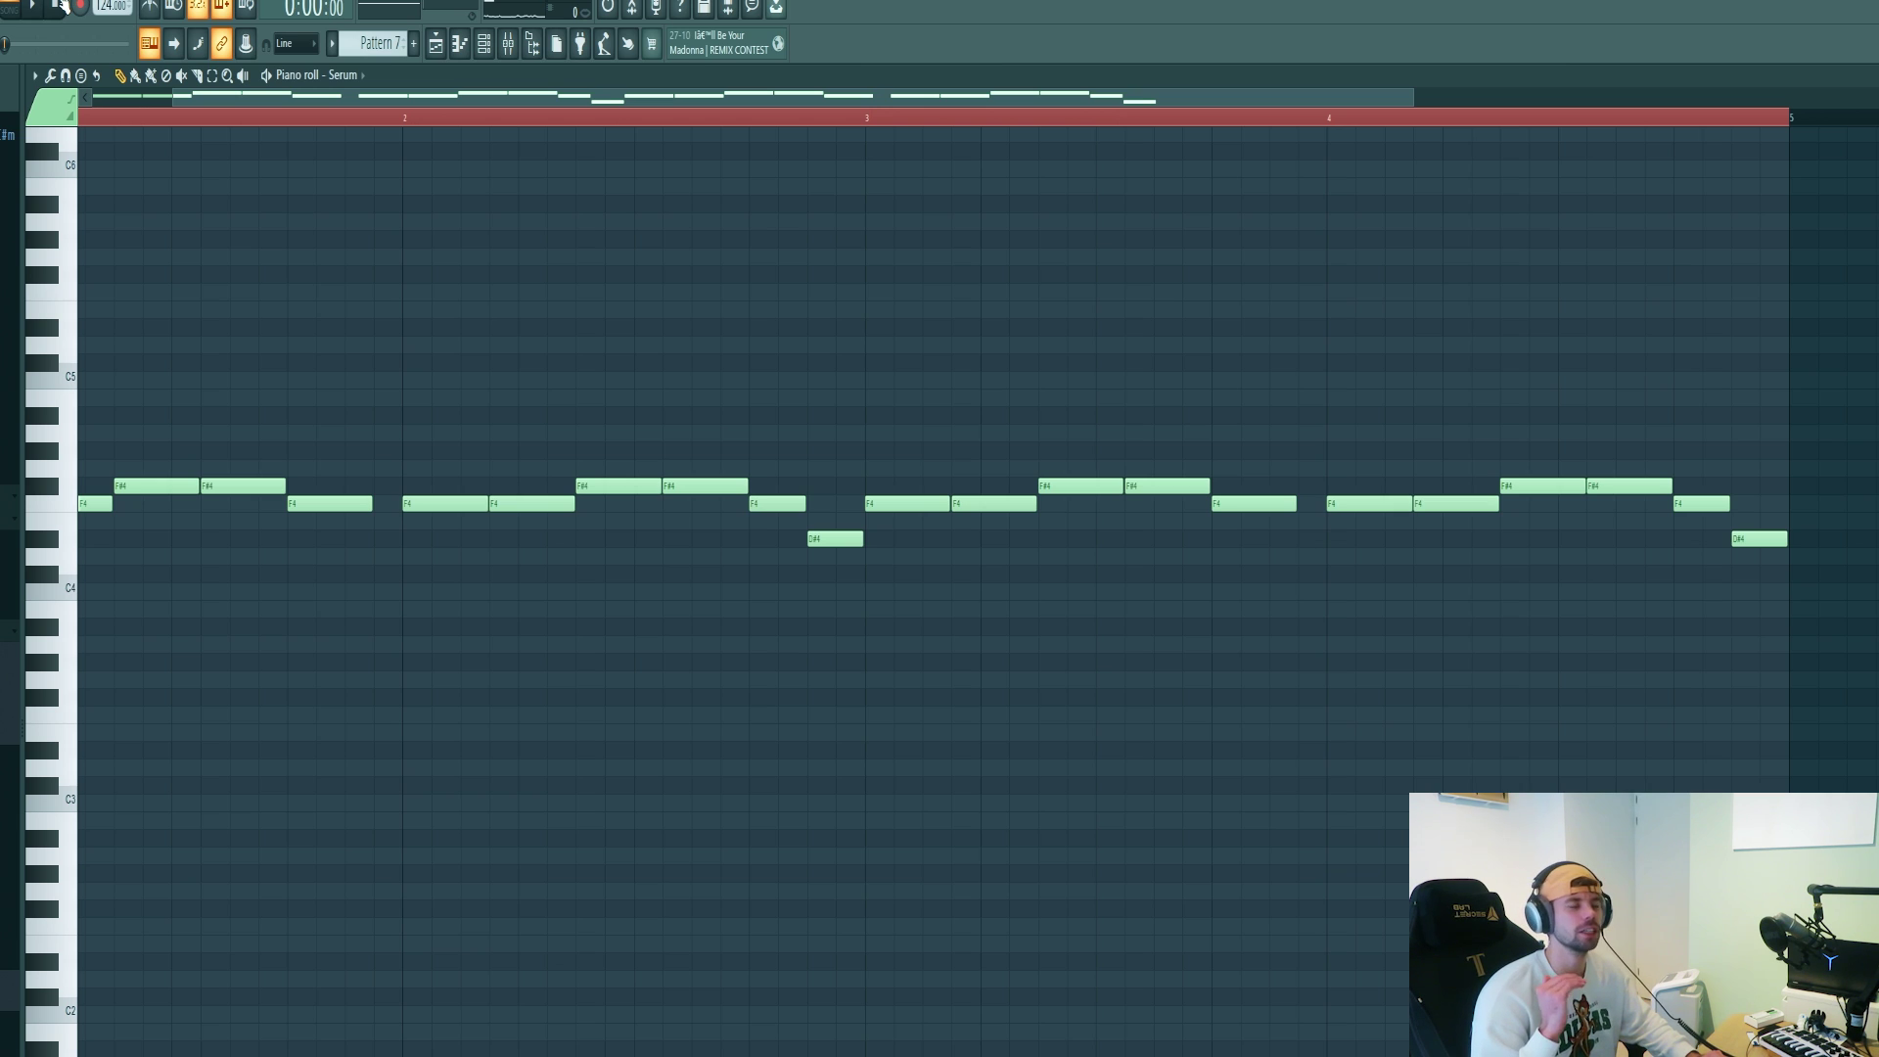
pyautogui.scroll(-2, 525, 99)
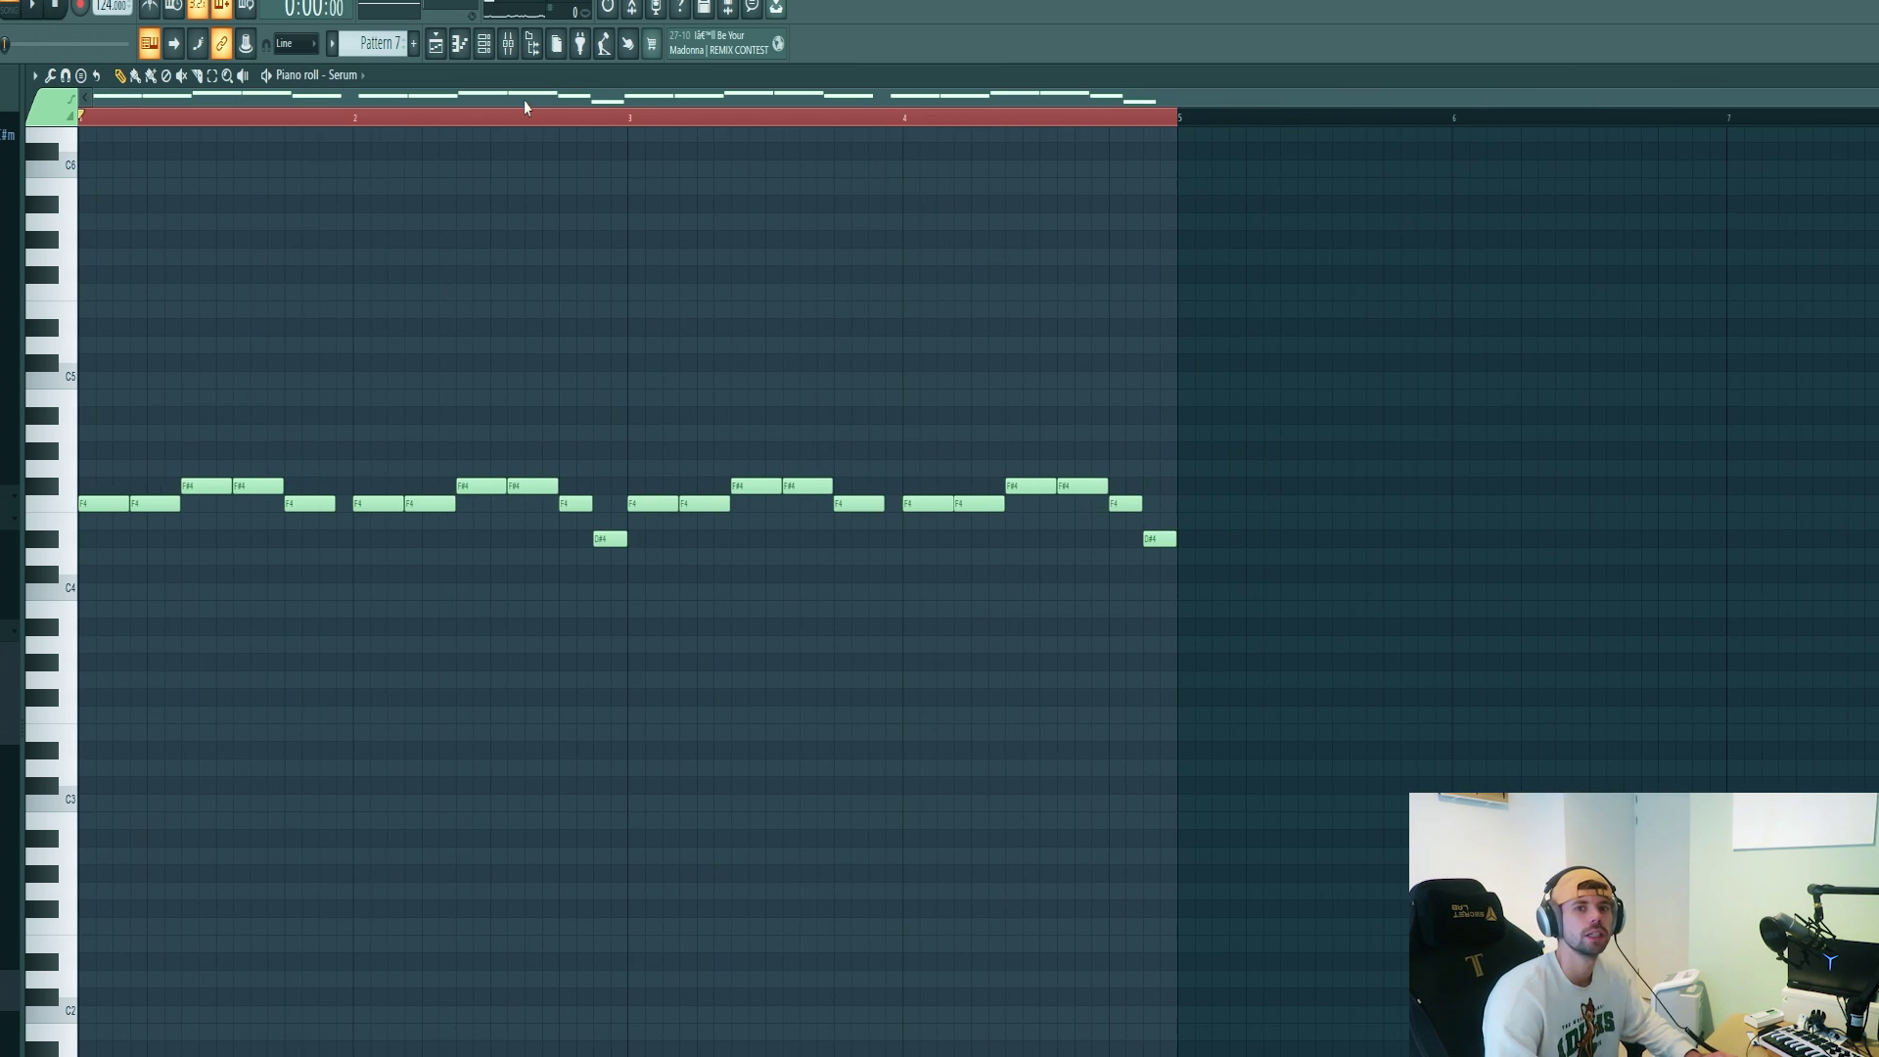
# - Solo the cut and boosted bands of the Serum channel's Pro-Q 3 during playback
pyautogui.press('F9')
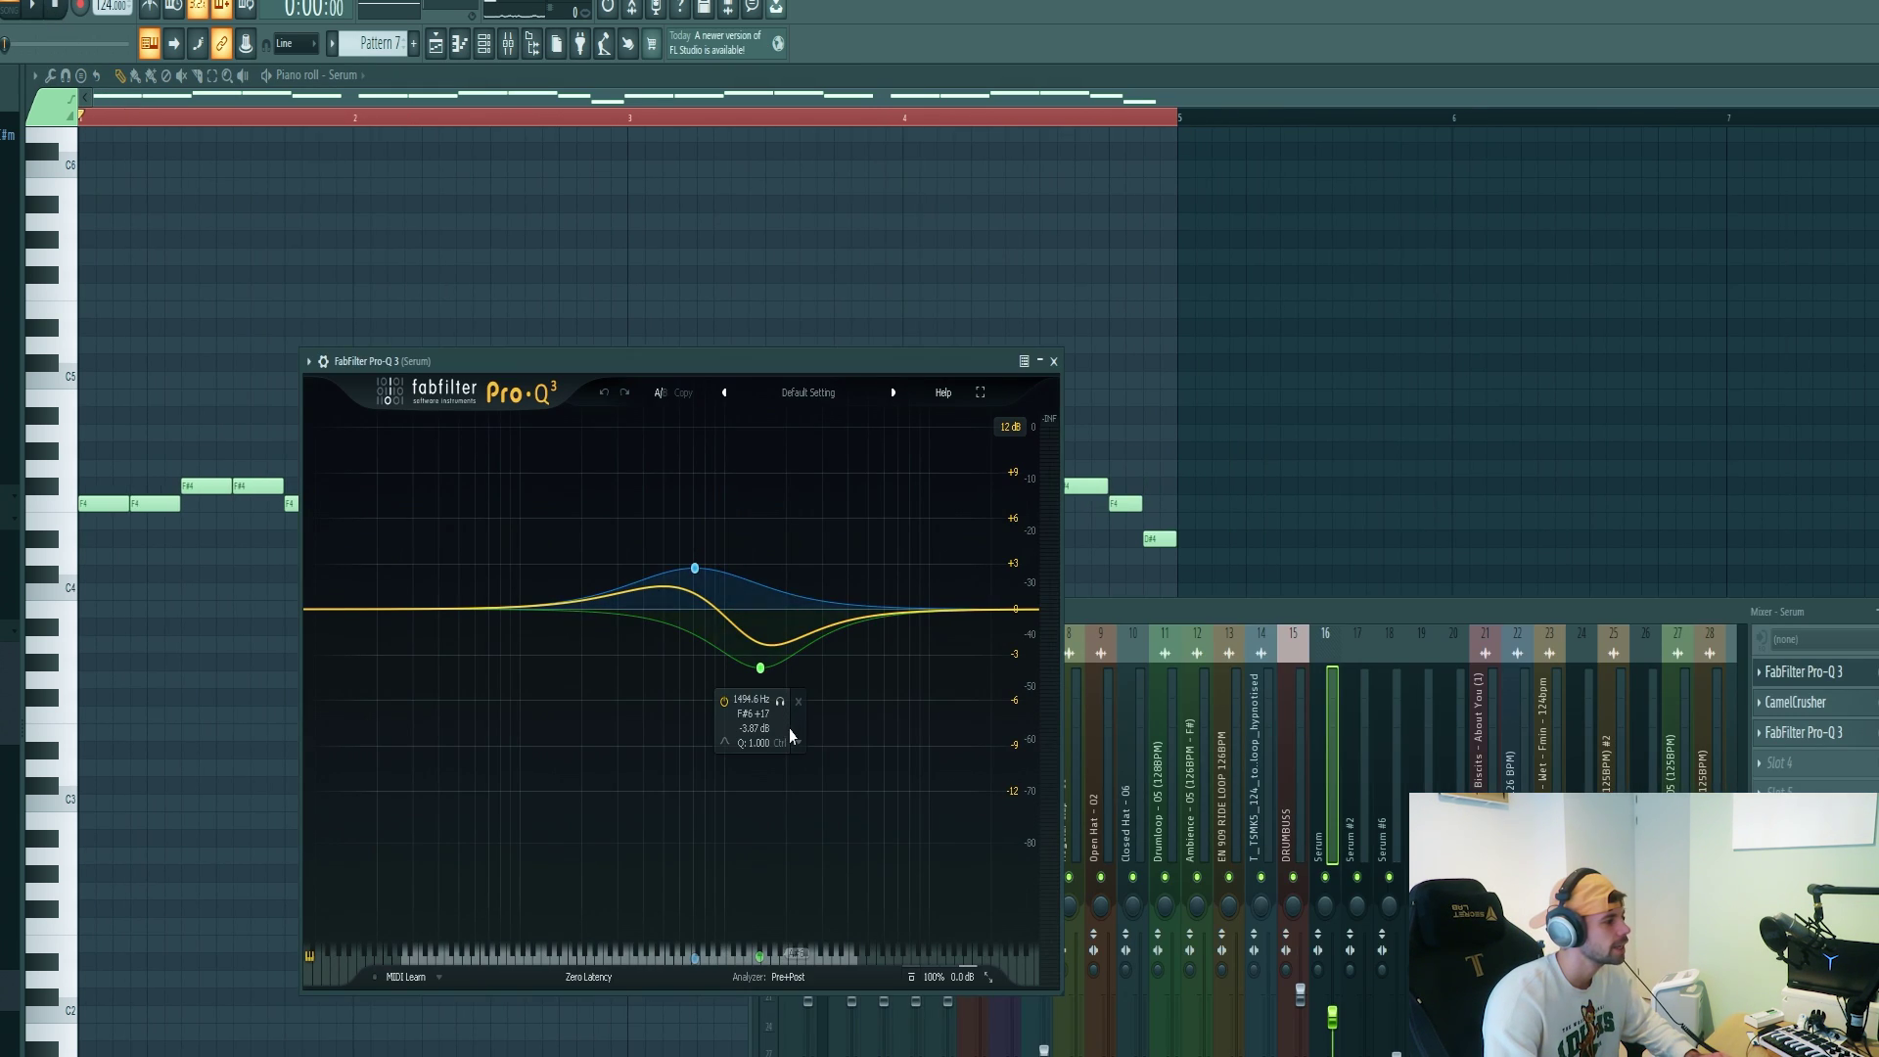
pyautogui.press('space')
pyautogui.click(781, 703)
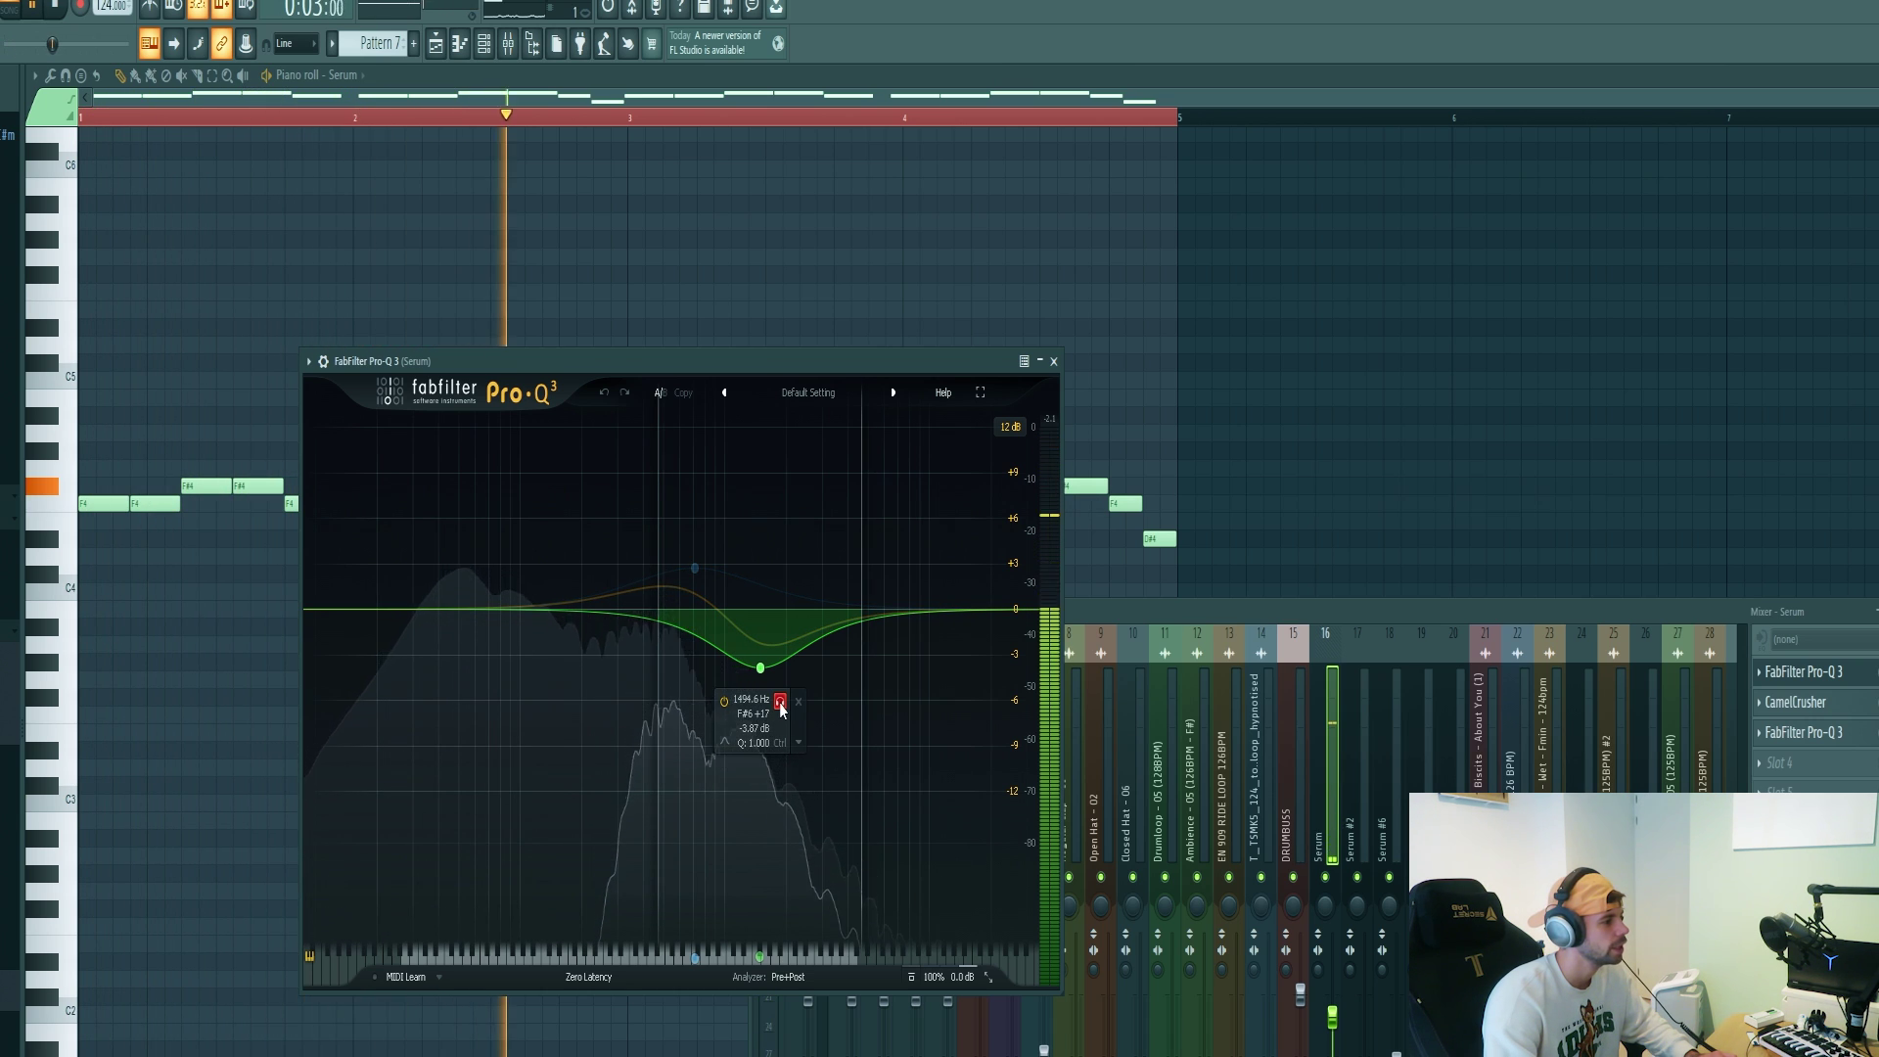
pyautogui.click(781, 702)
pyautogui.click(714, 495)
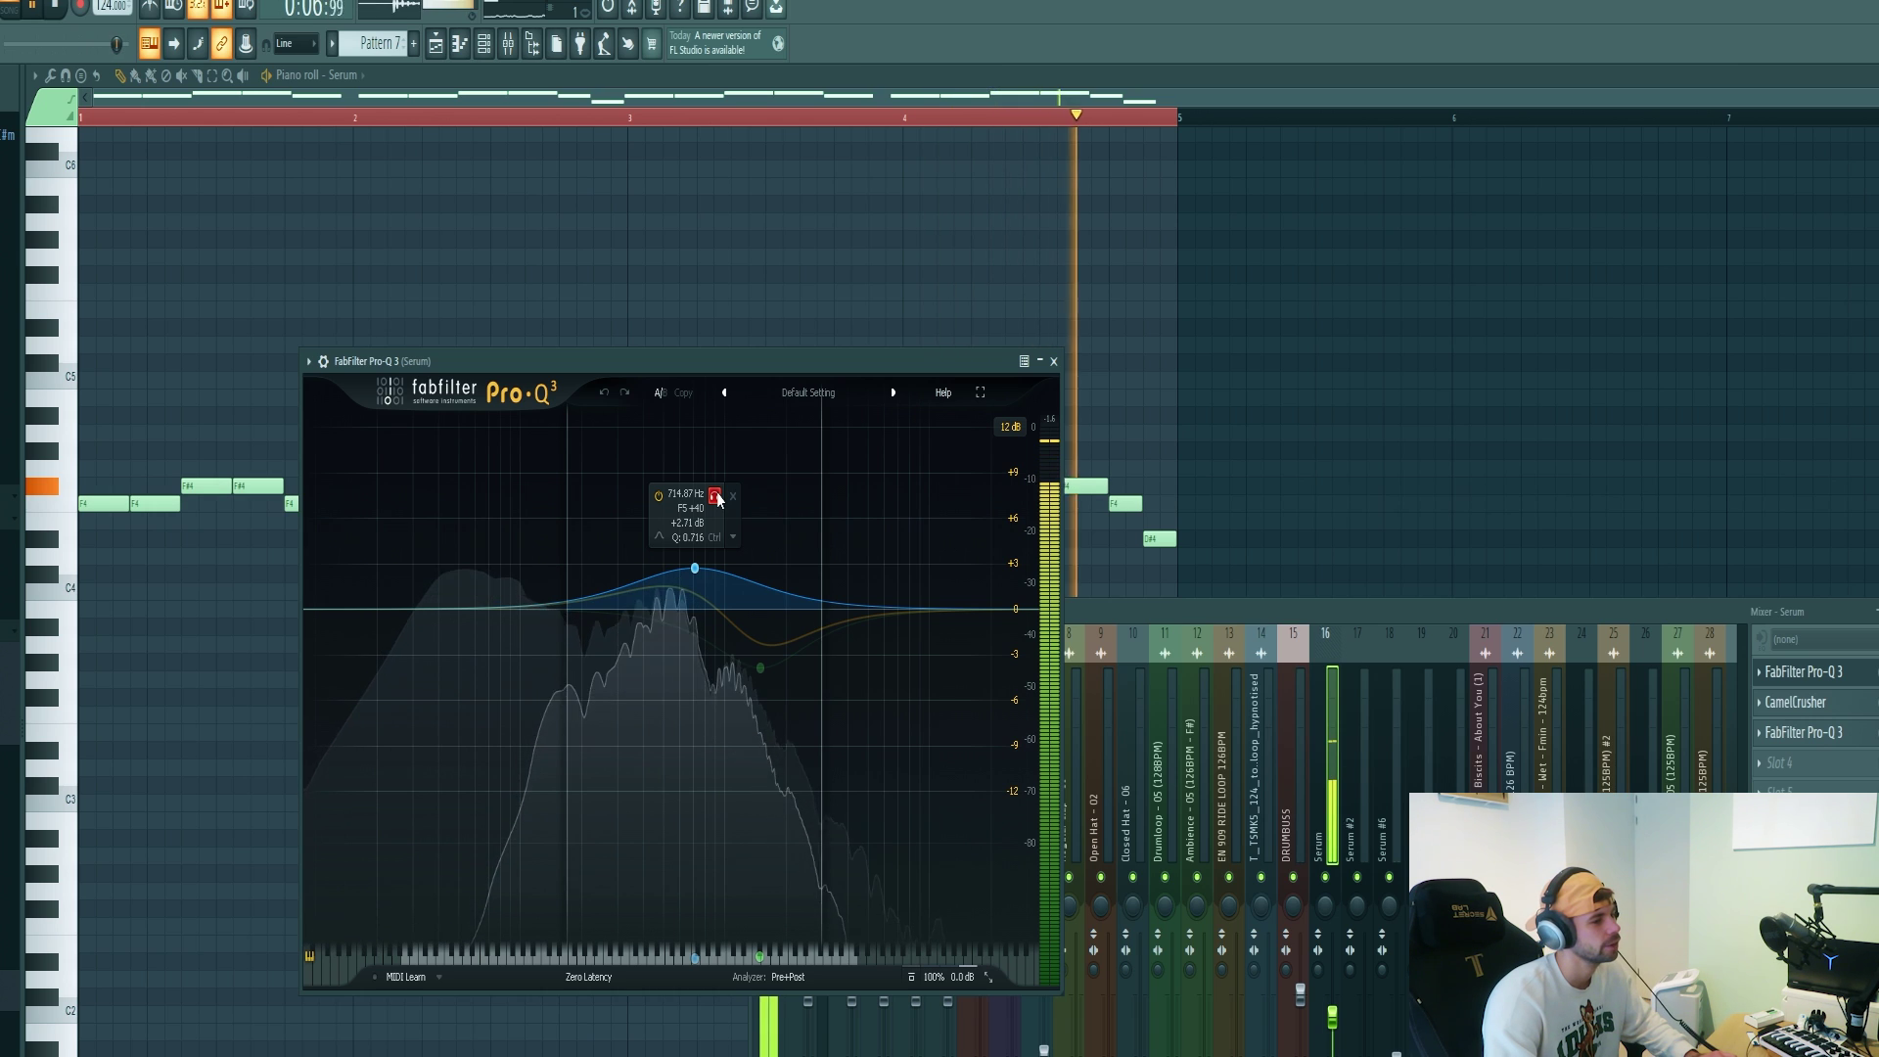
pyautogui.click(715, 496)
# - Check CamelCrusher and the second Pro-Q 3's high-cut and 1268 Hz bands, then move Kickstart aside
pyautogui.click(1796, 702)
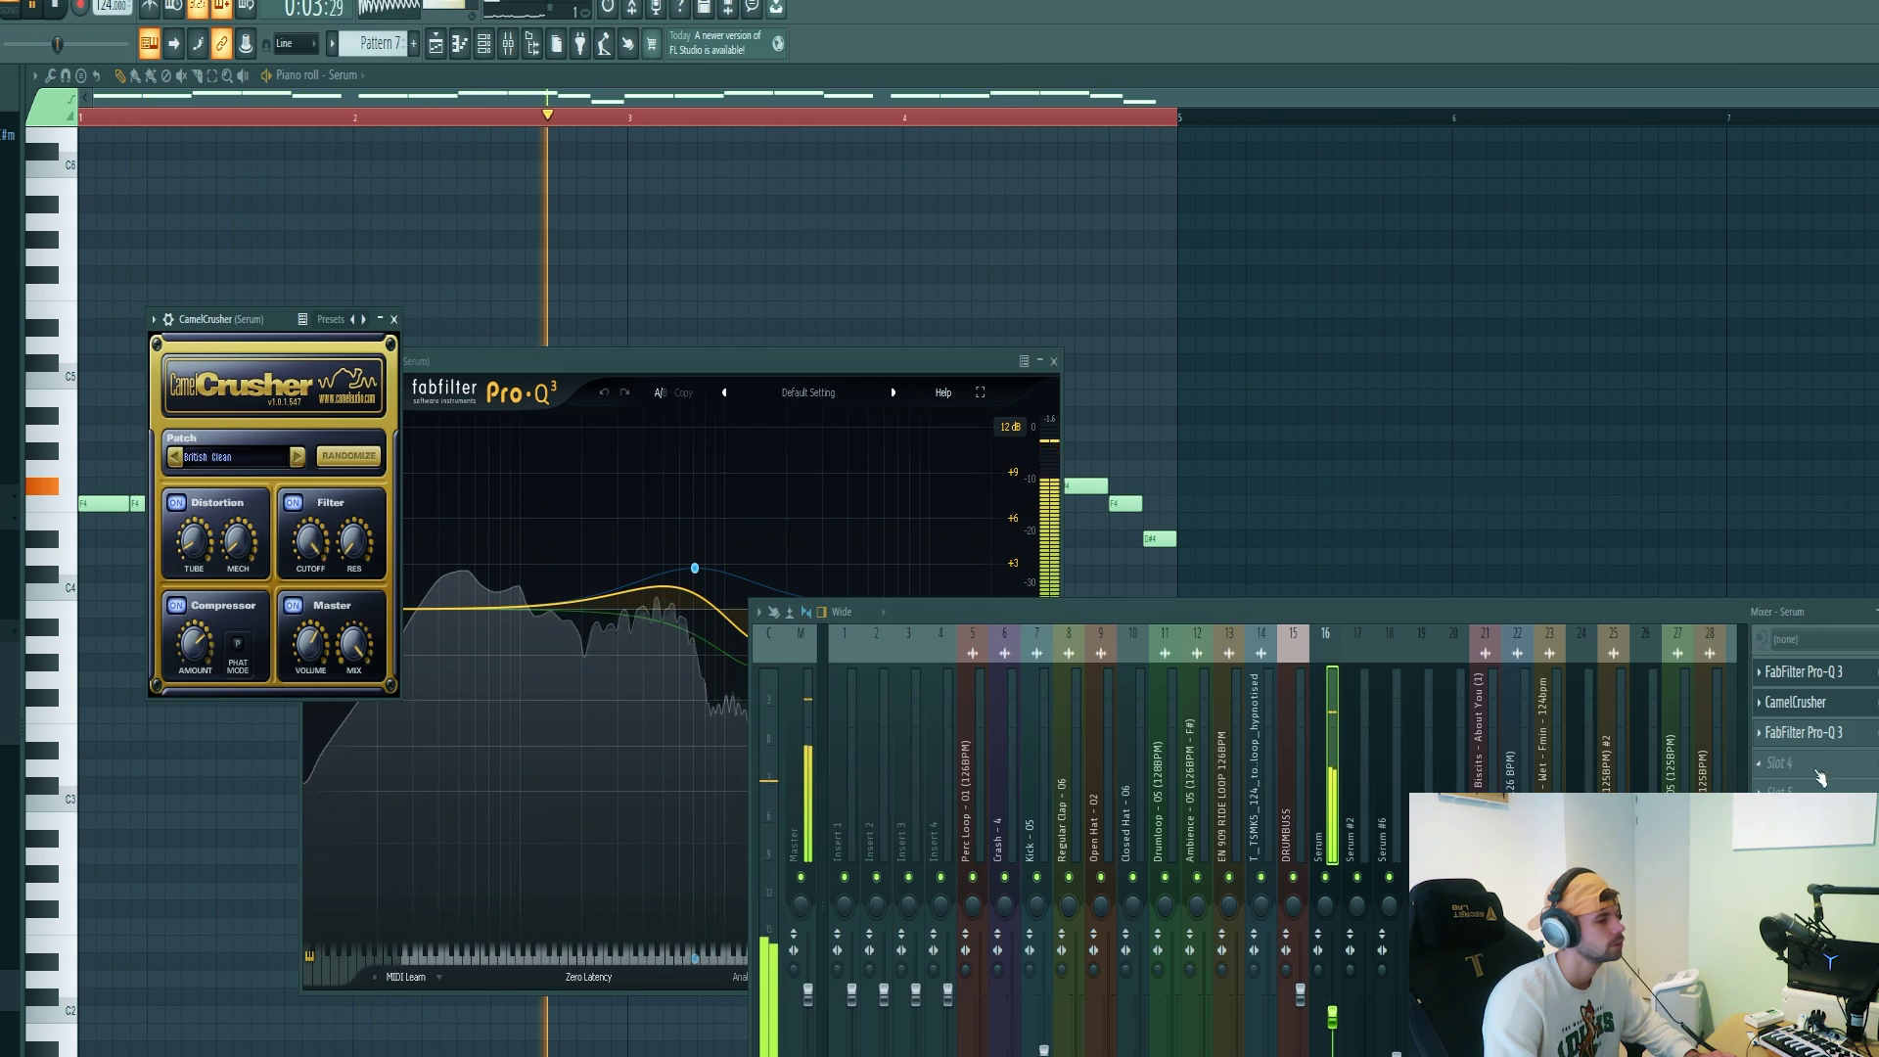
pyautogui.click(1796, 732)
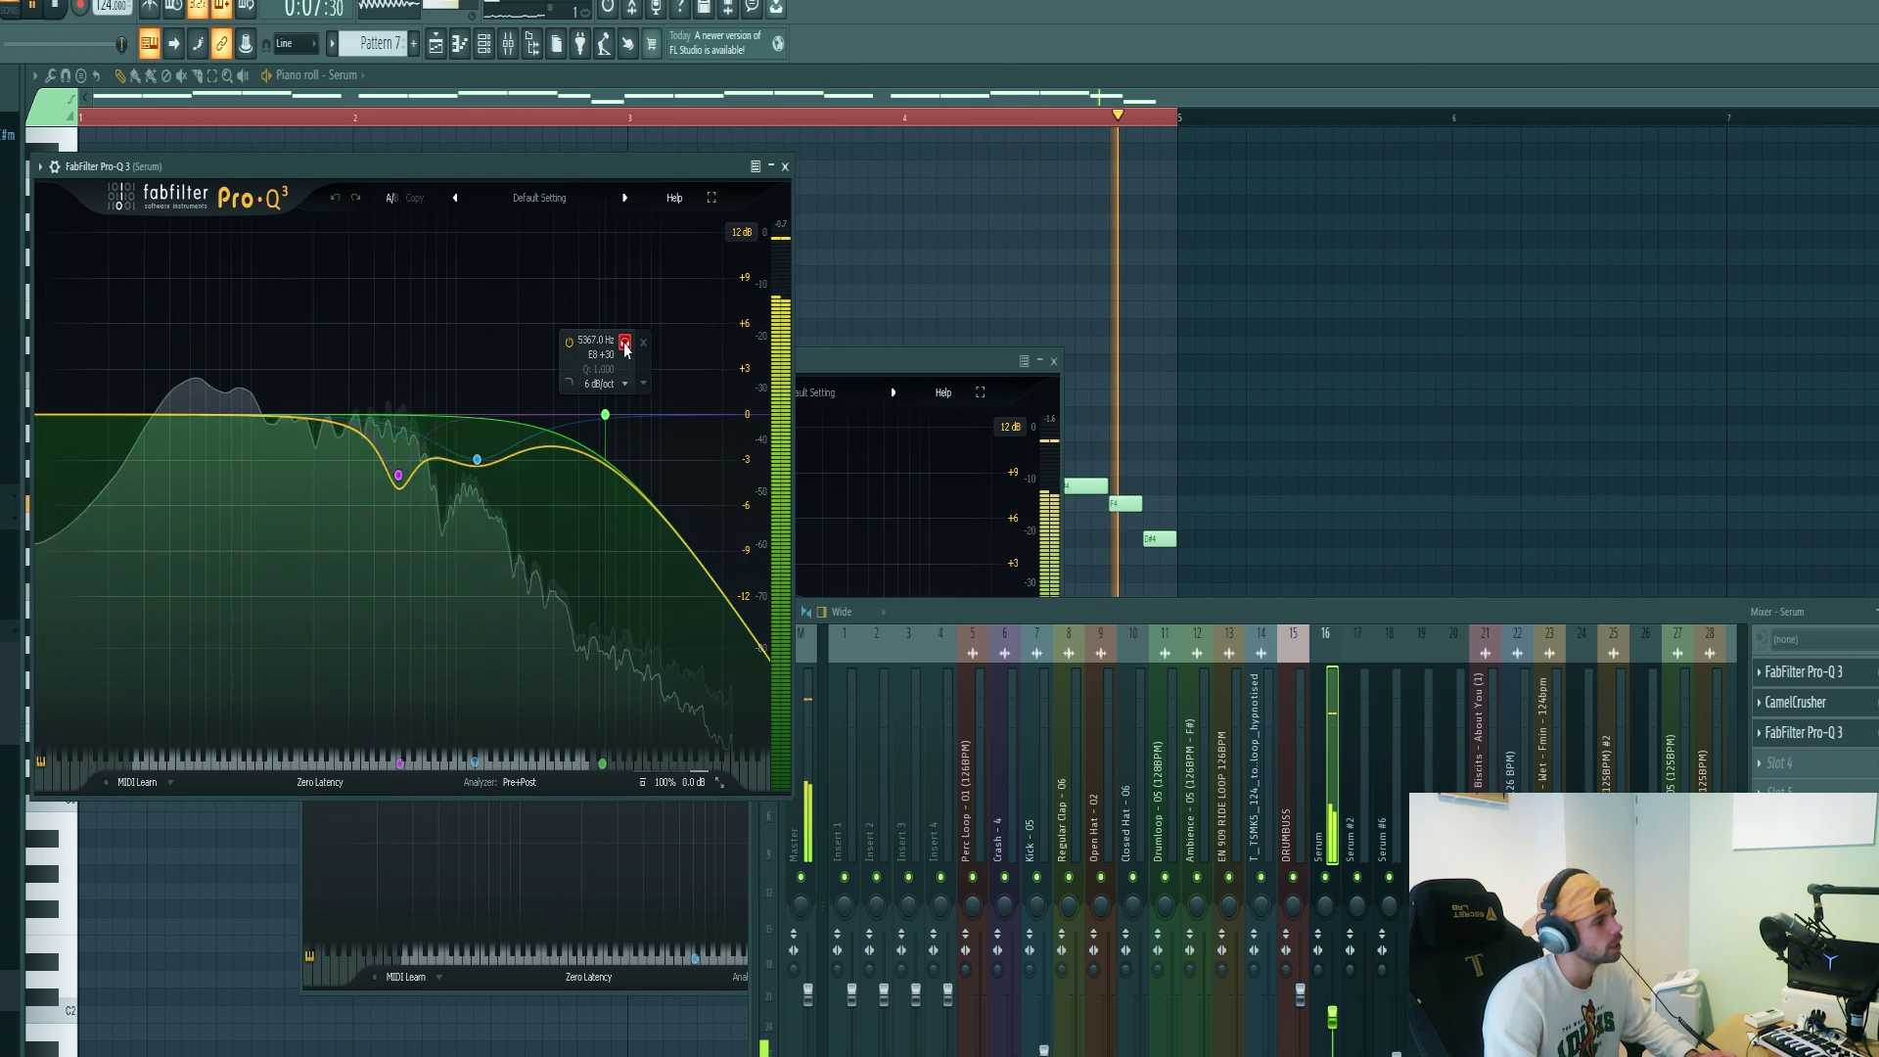
pyautogui.click(625, 342)
pyautogui.click(496, 494)
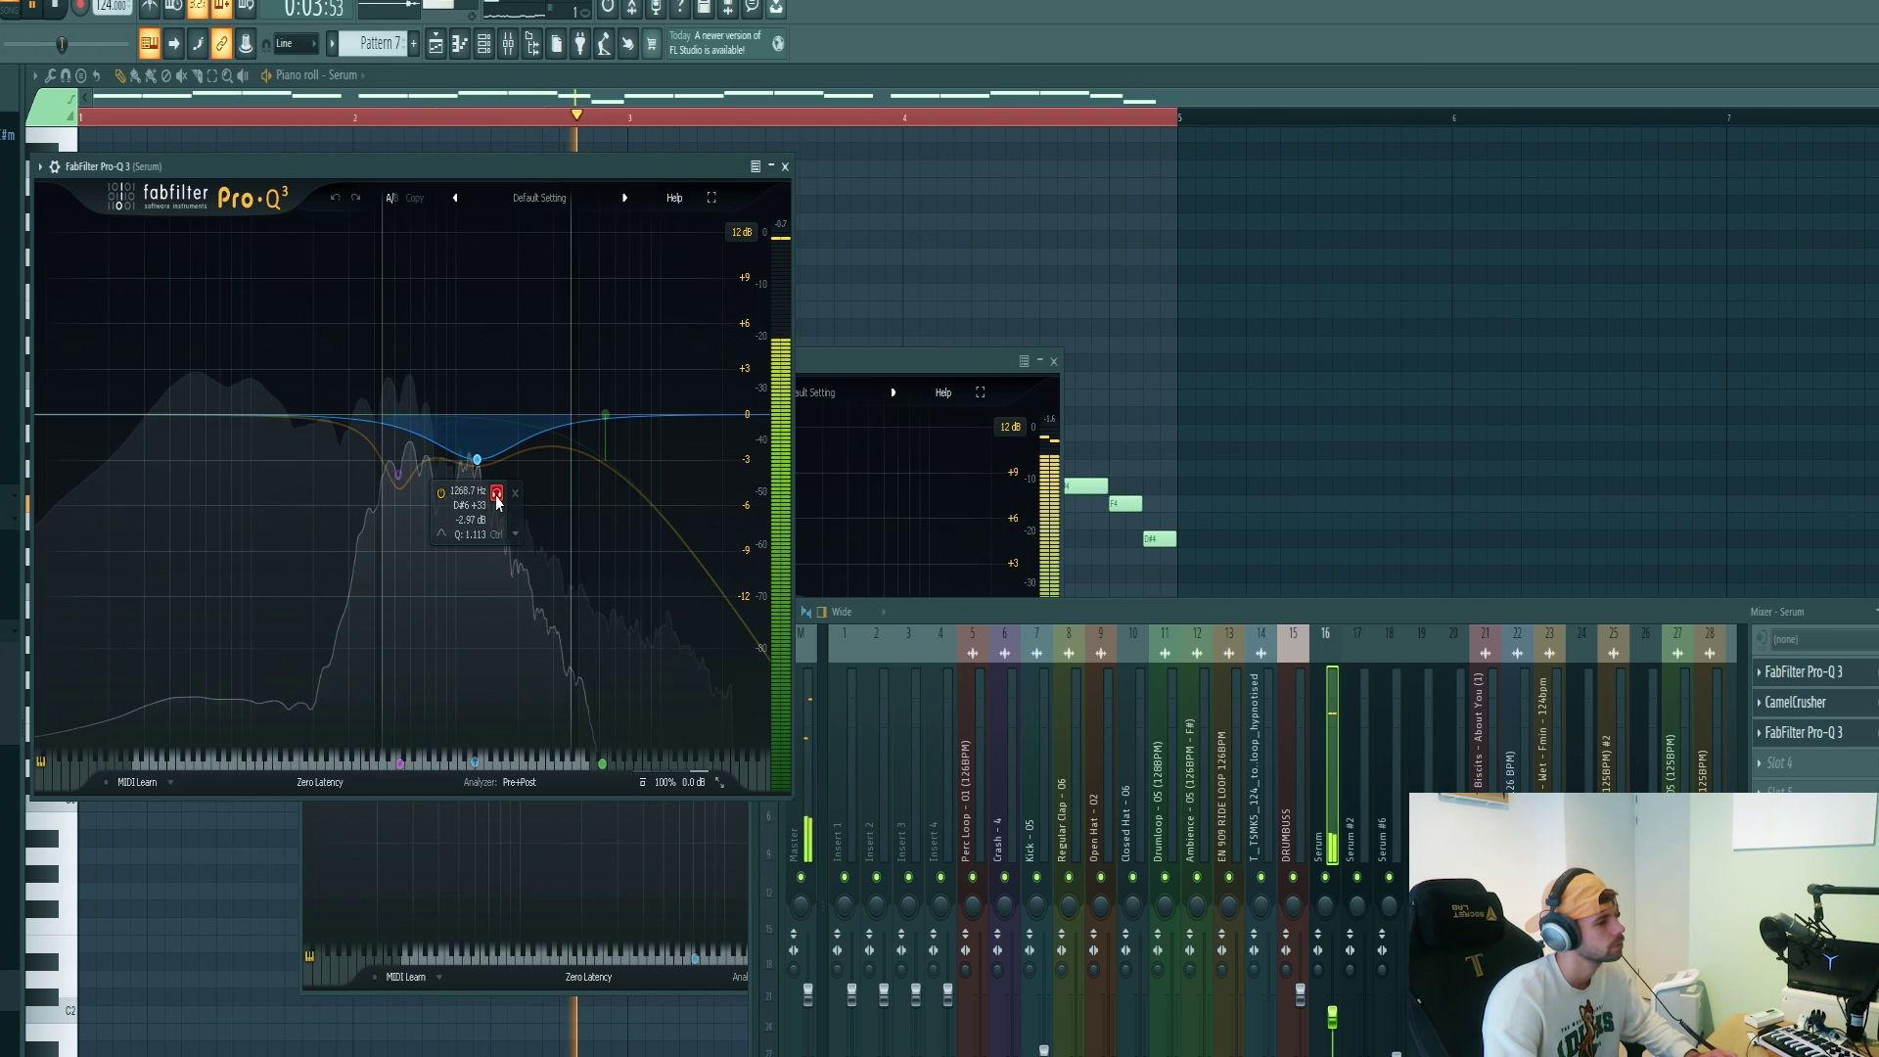
pyautogui.click(496, 492)
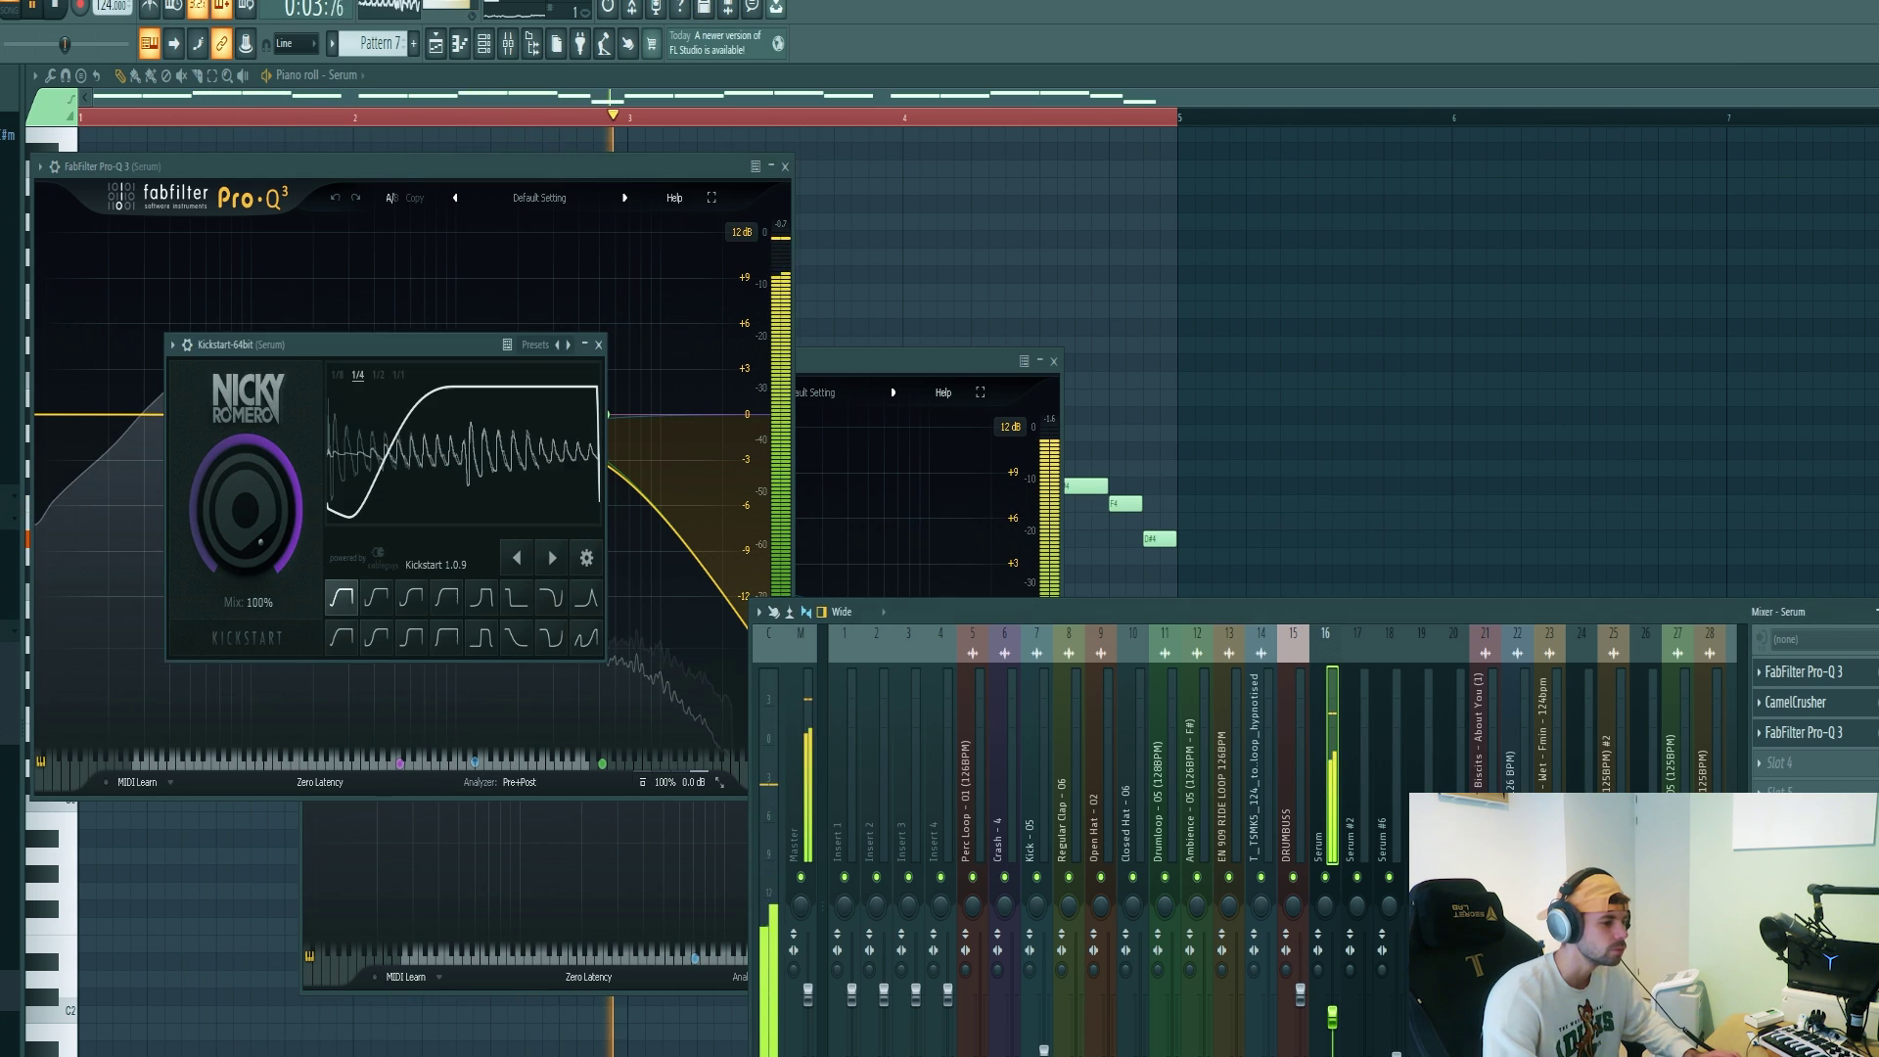
pyautogui.moveTo(368, 342); pyautogui.dragTo(441, 360)
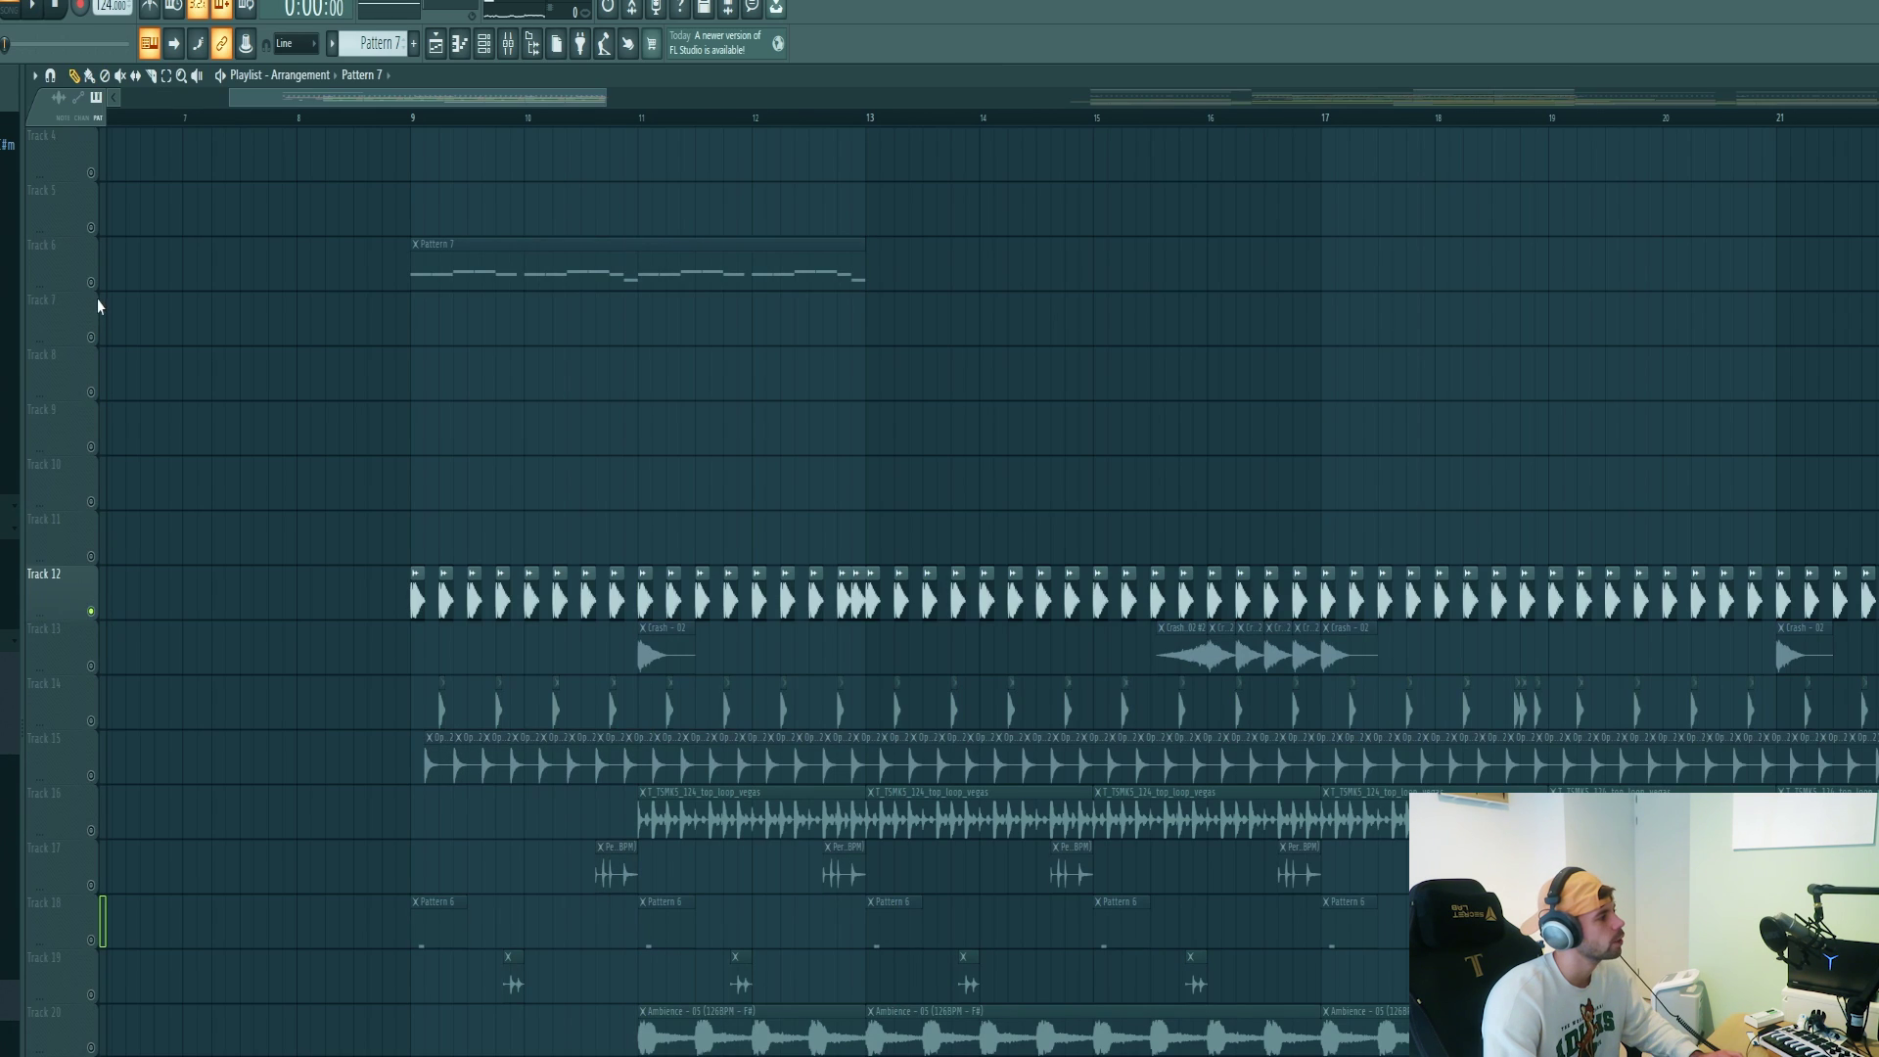
# - Select Track 6 with the Pattern 7 clip and play the arrangement from bar 9
pyautogui.click(96, 286)
pyautogui.press('space')
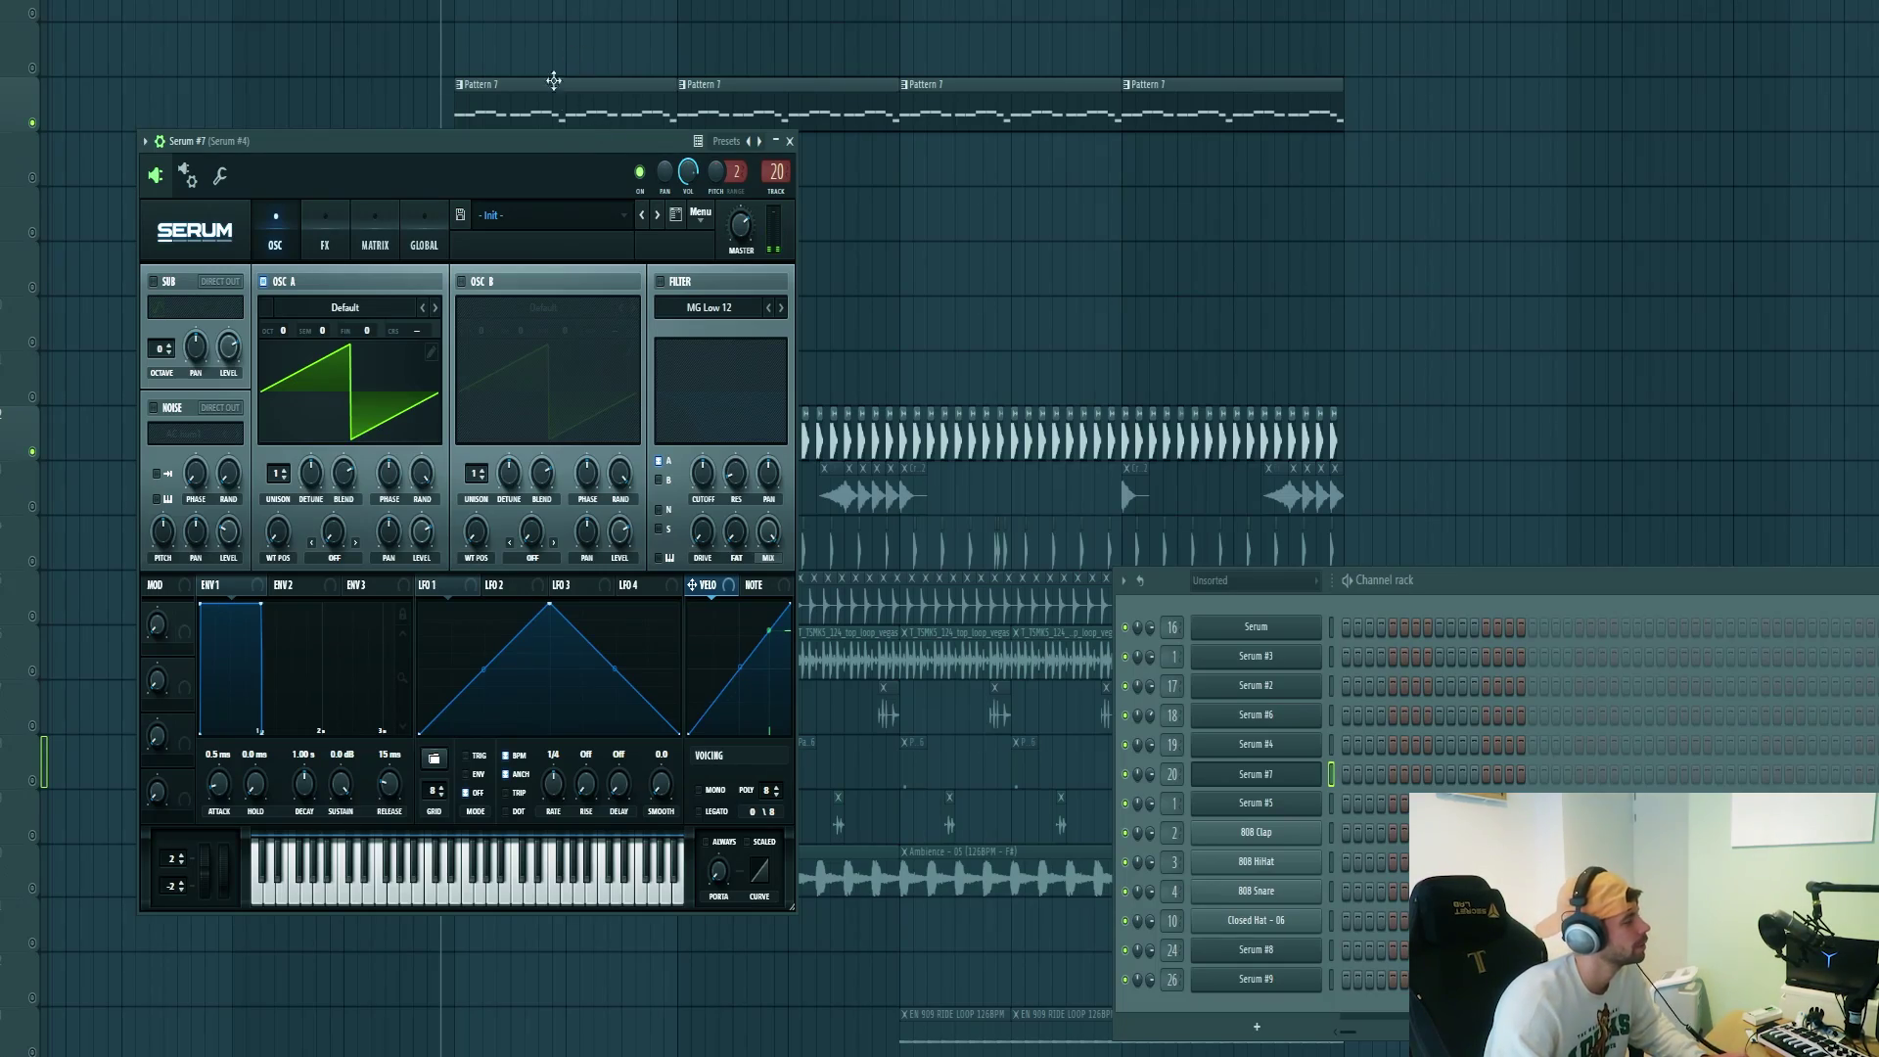
# - Load the Lead - Roller preset into Serum #7 from its preset browser
pyautogui.click(699, 217)
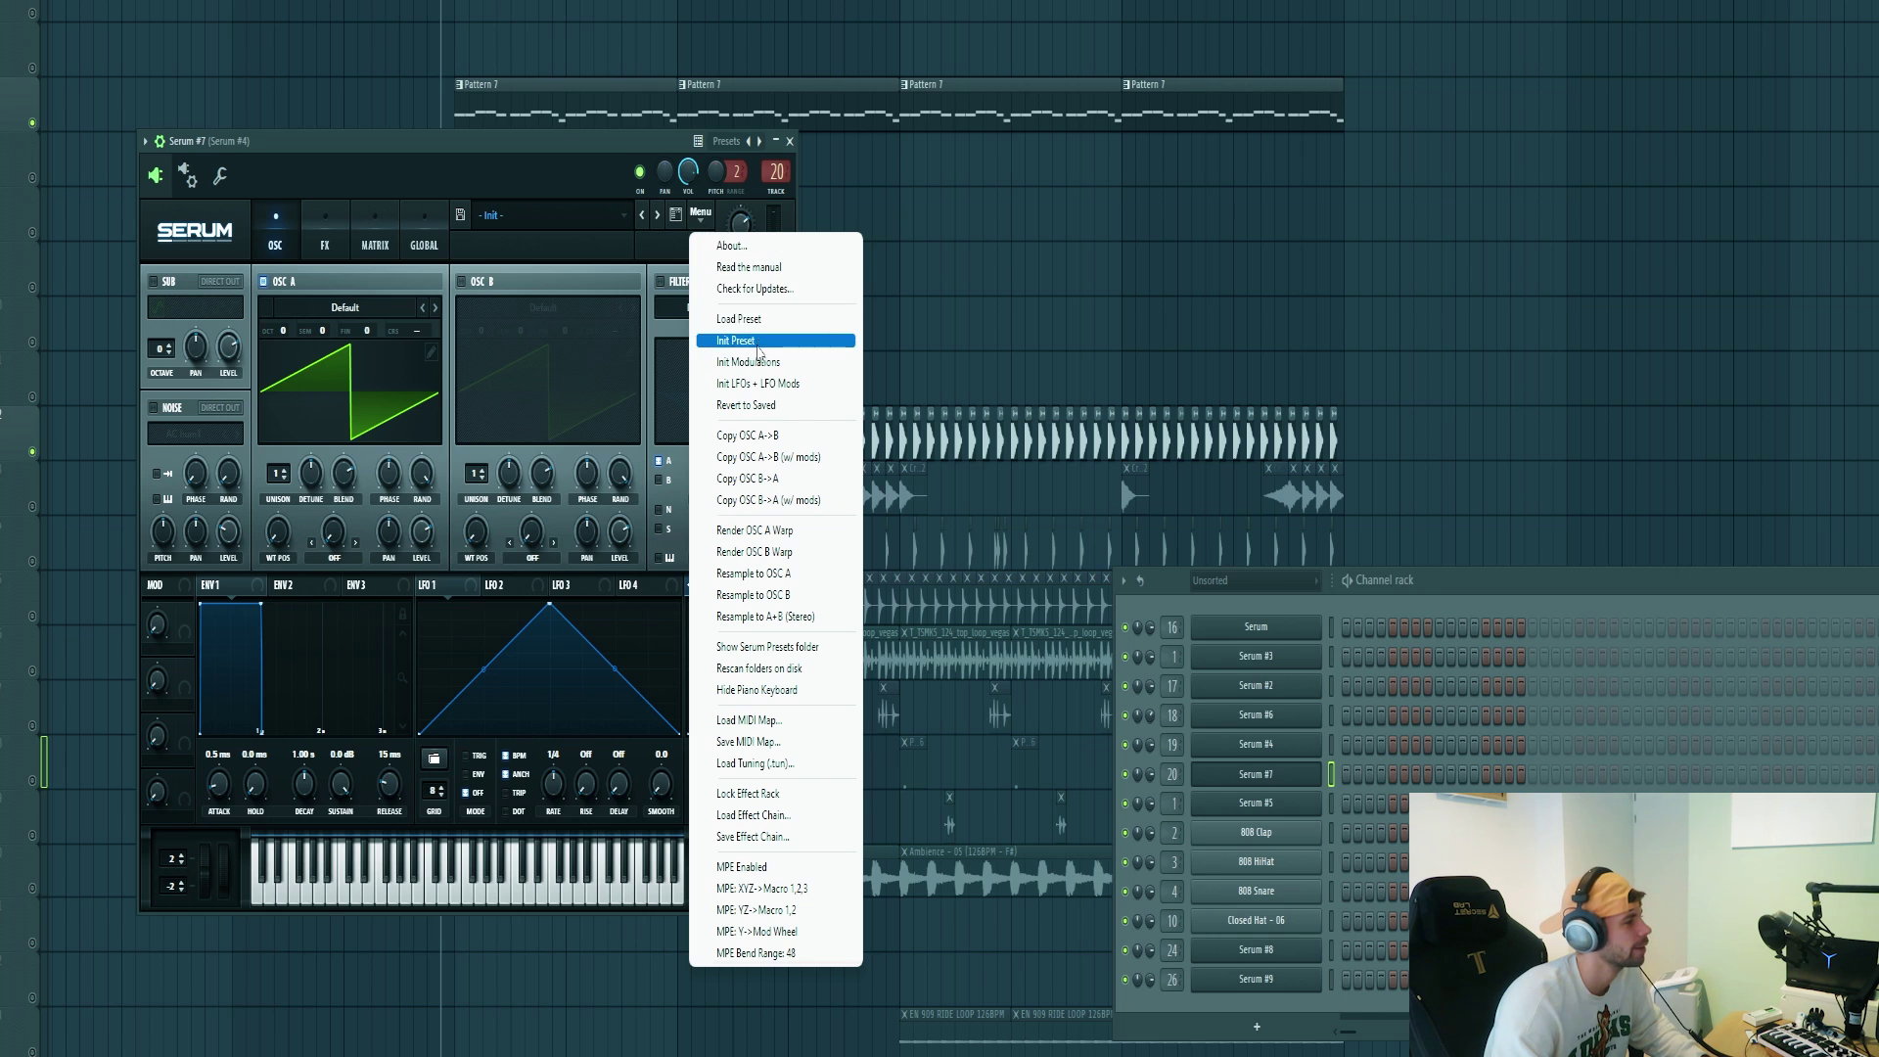
pyautogui.click(548, 216)
pyautogui.moveTo(587, 306)
pyautogui.click(1008, 642)
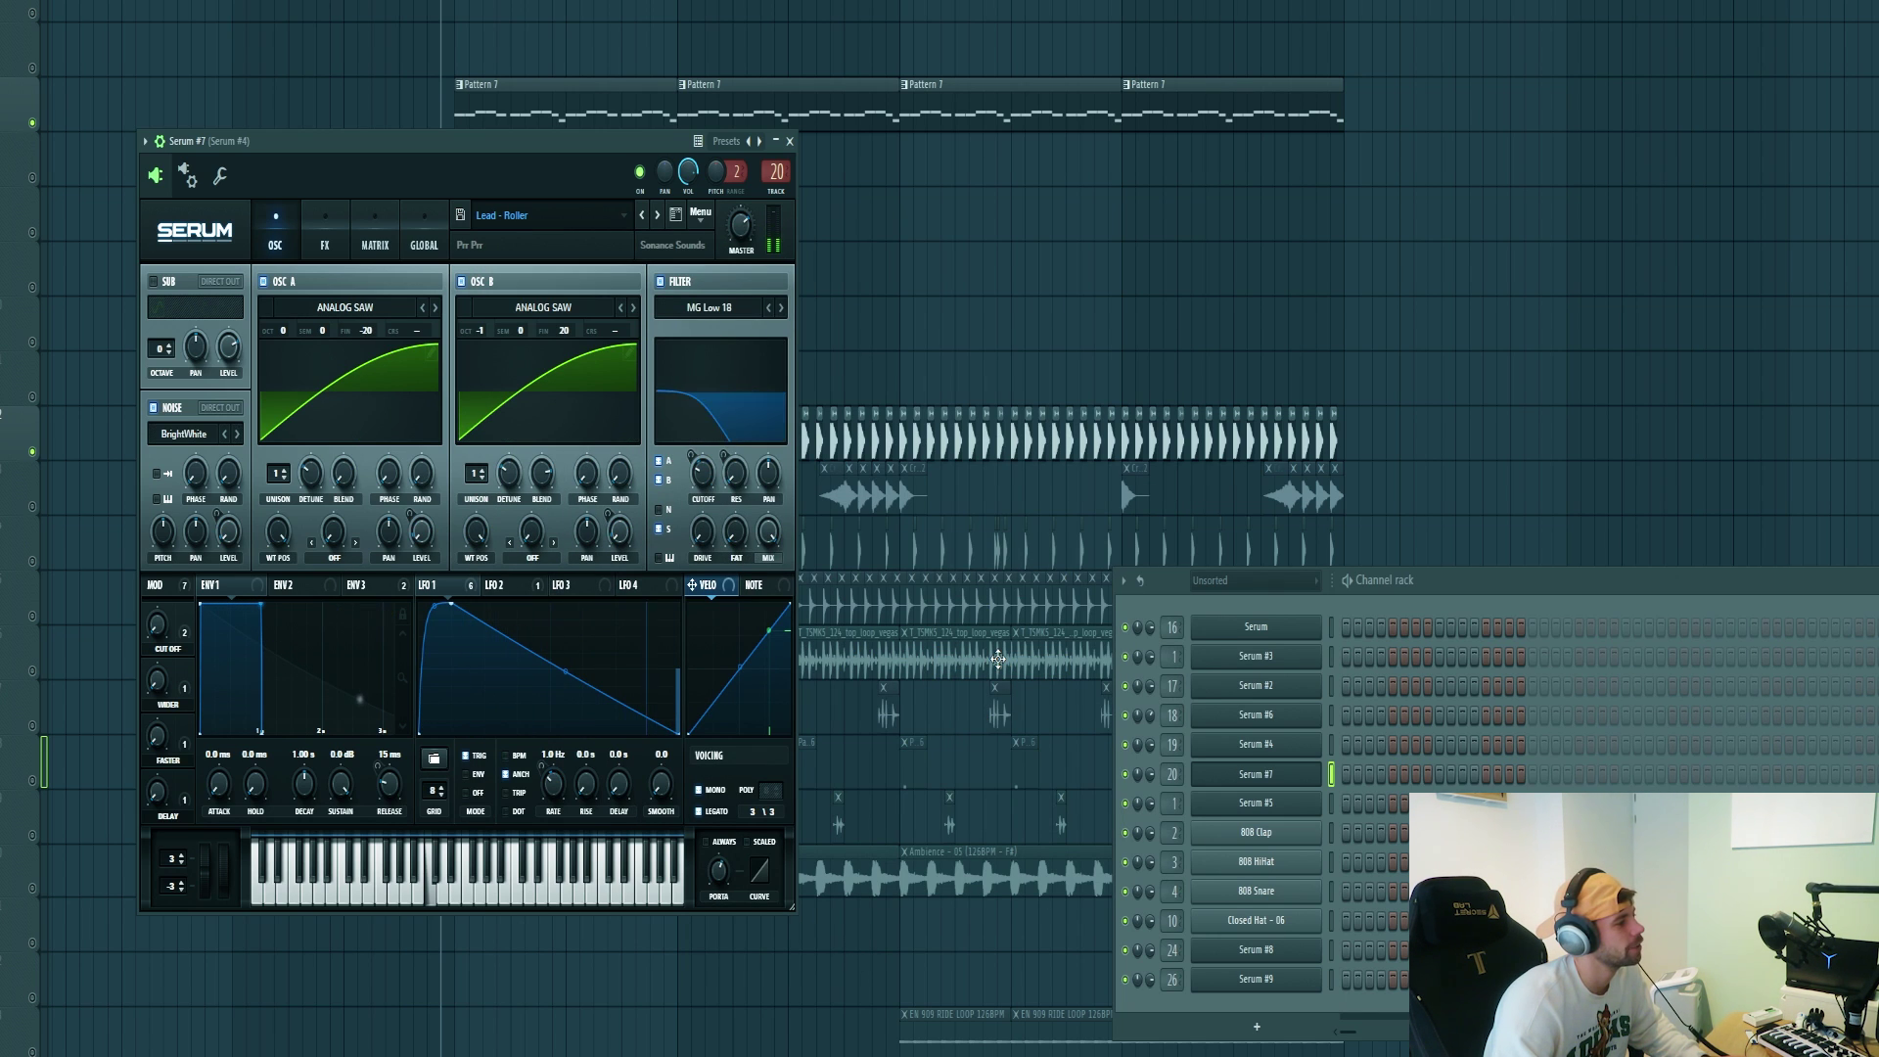
# - Bring up the Serum #7 piano roll and play the new lead note
pyautogui.rightClick(1314, 773)
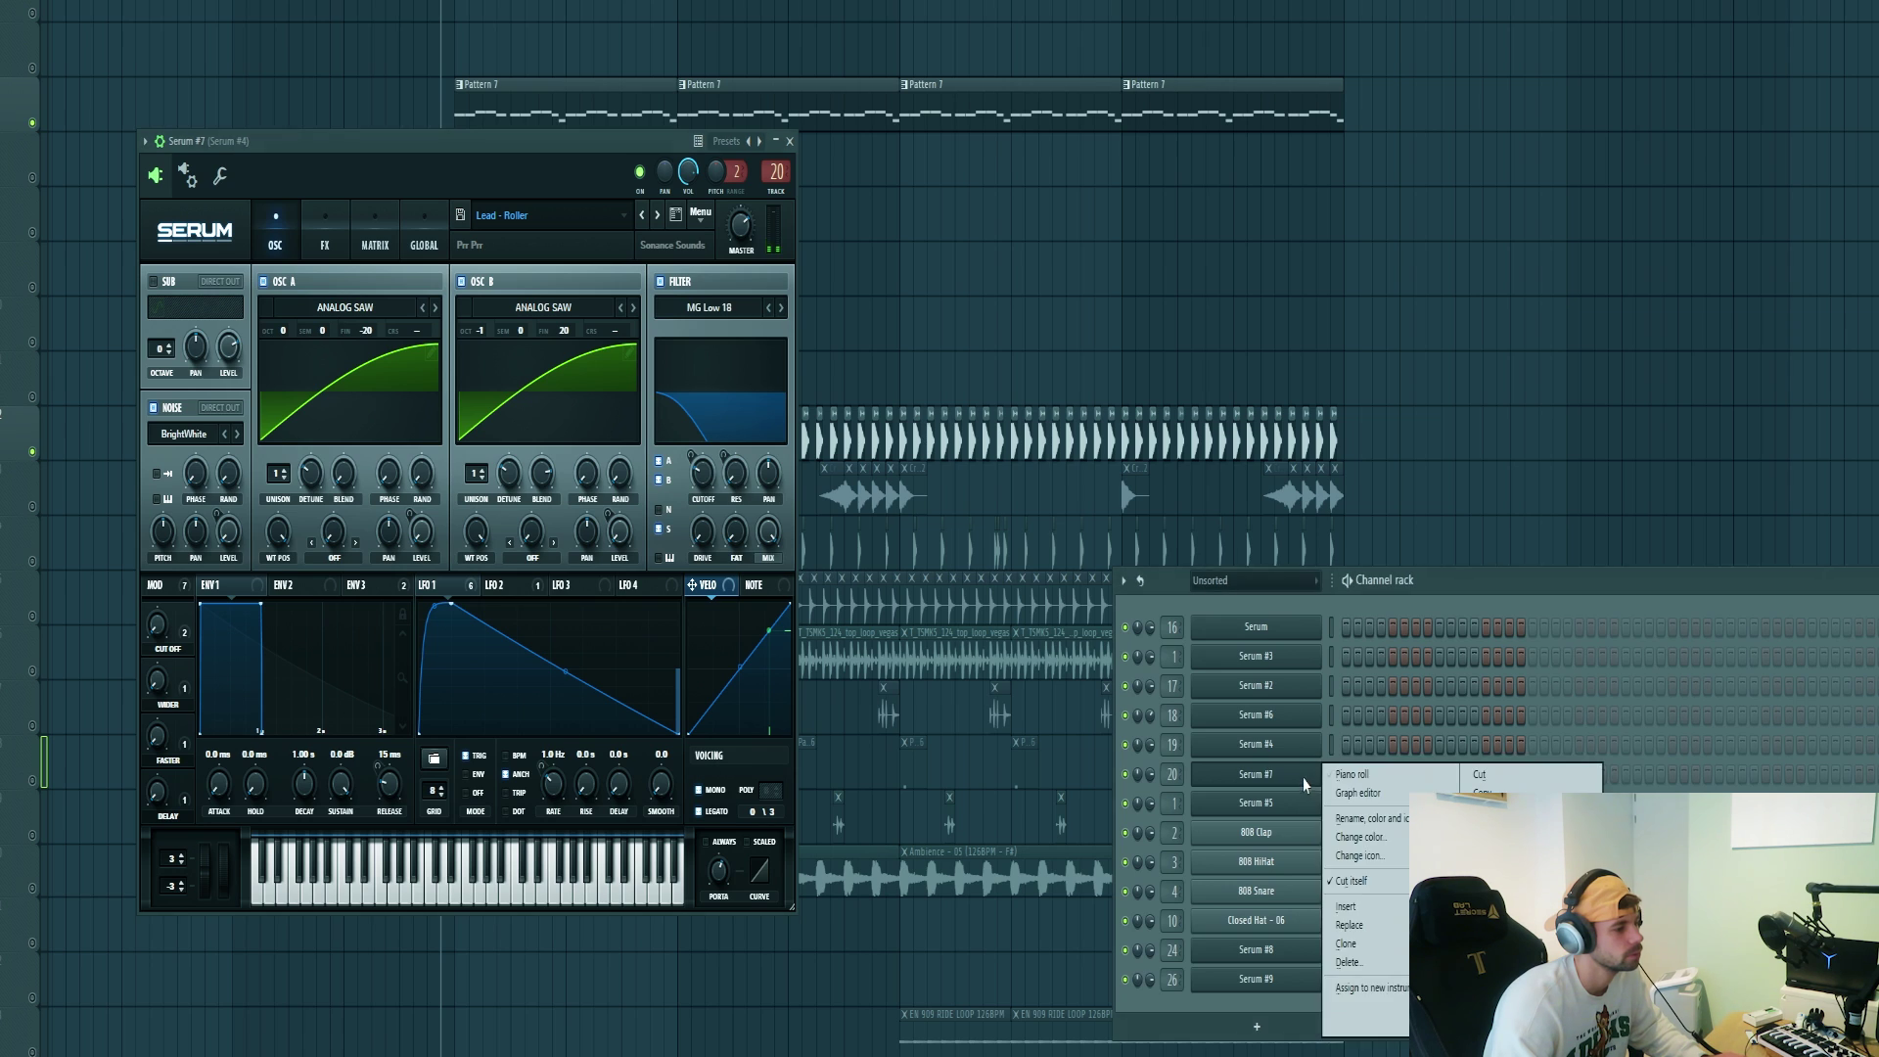
pyautogui.click(1355, 775)
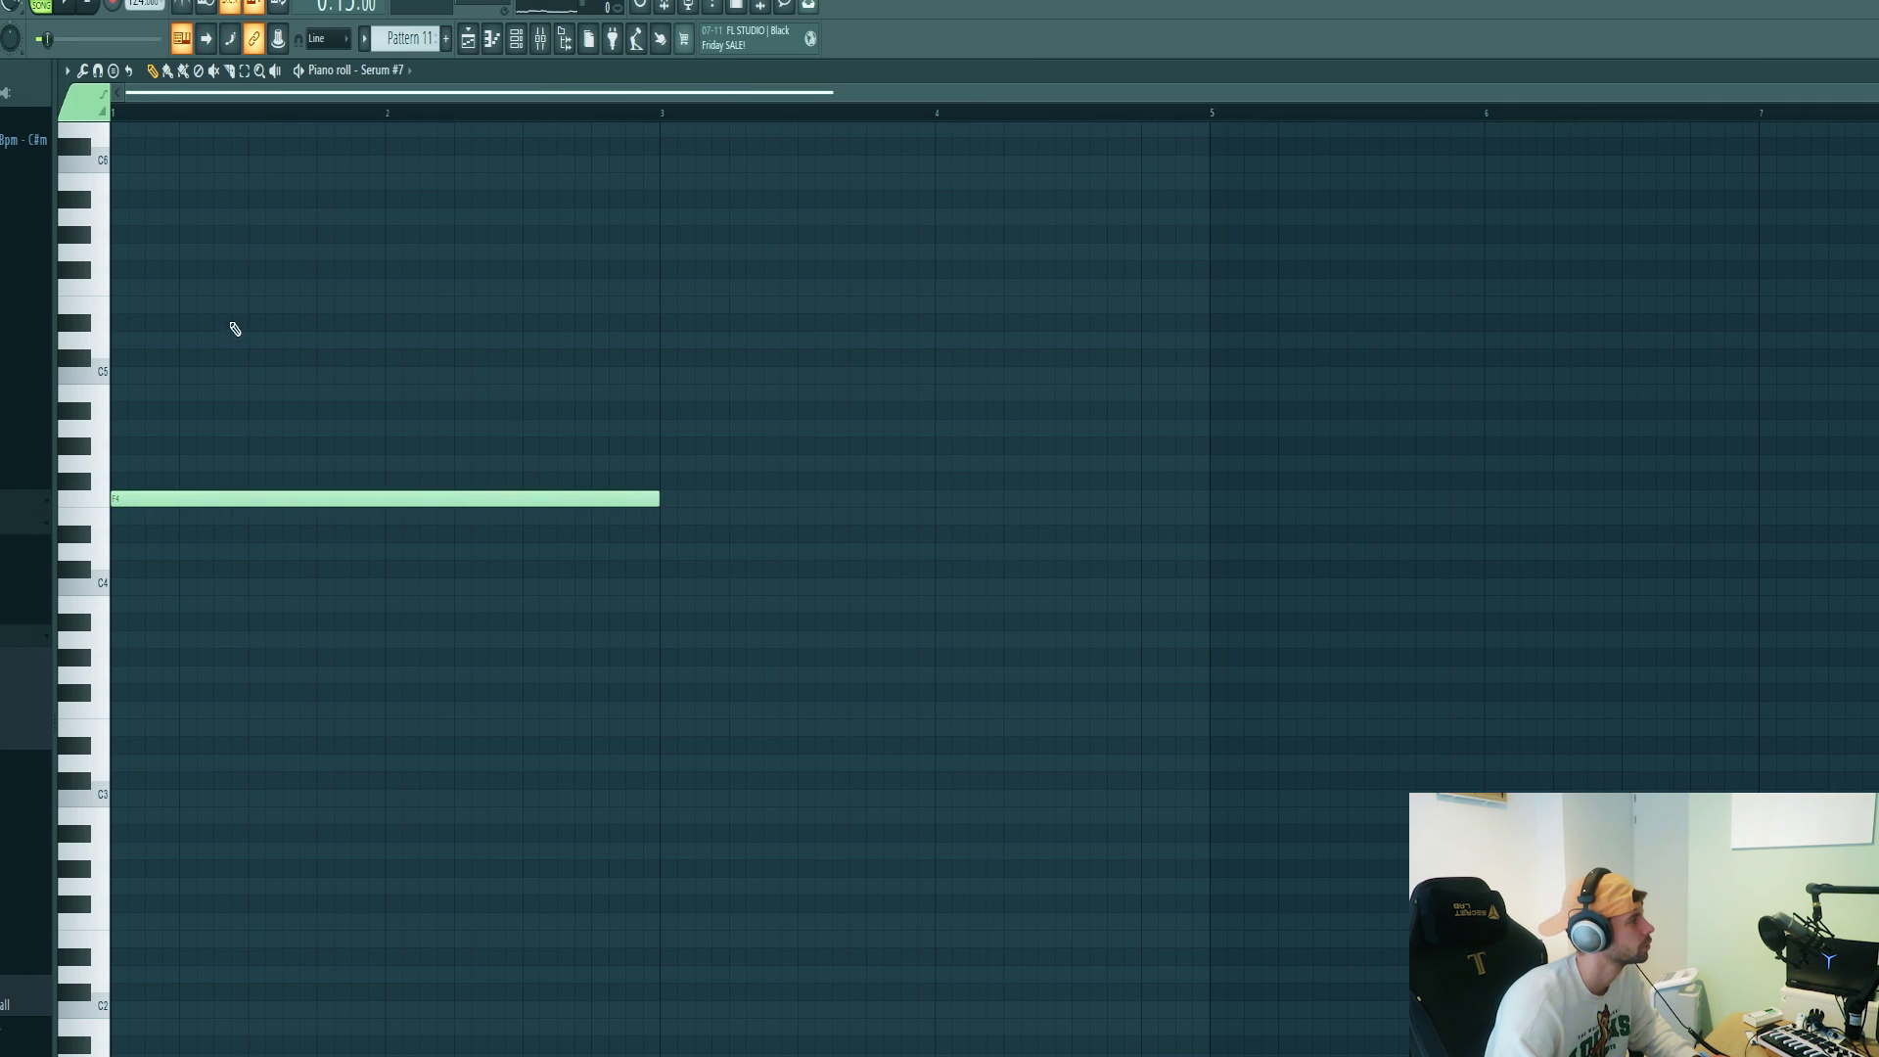
pyautogui.press('space')
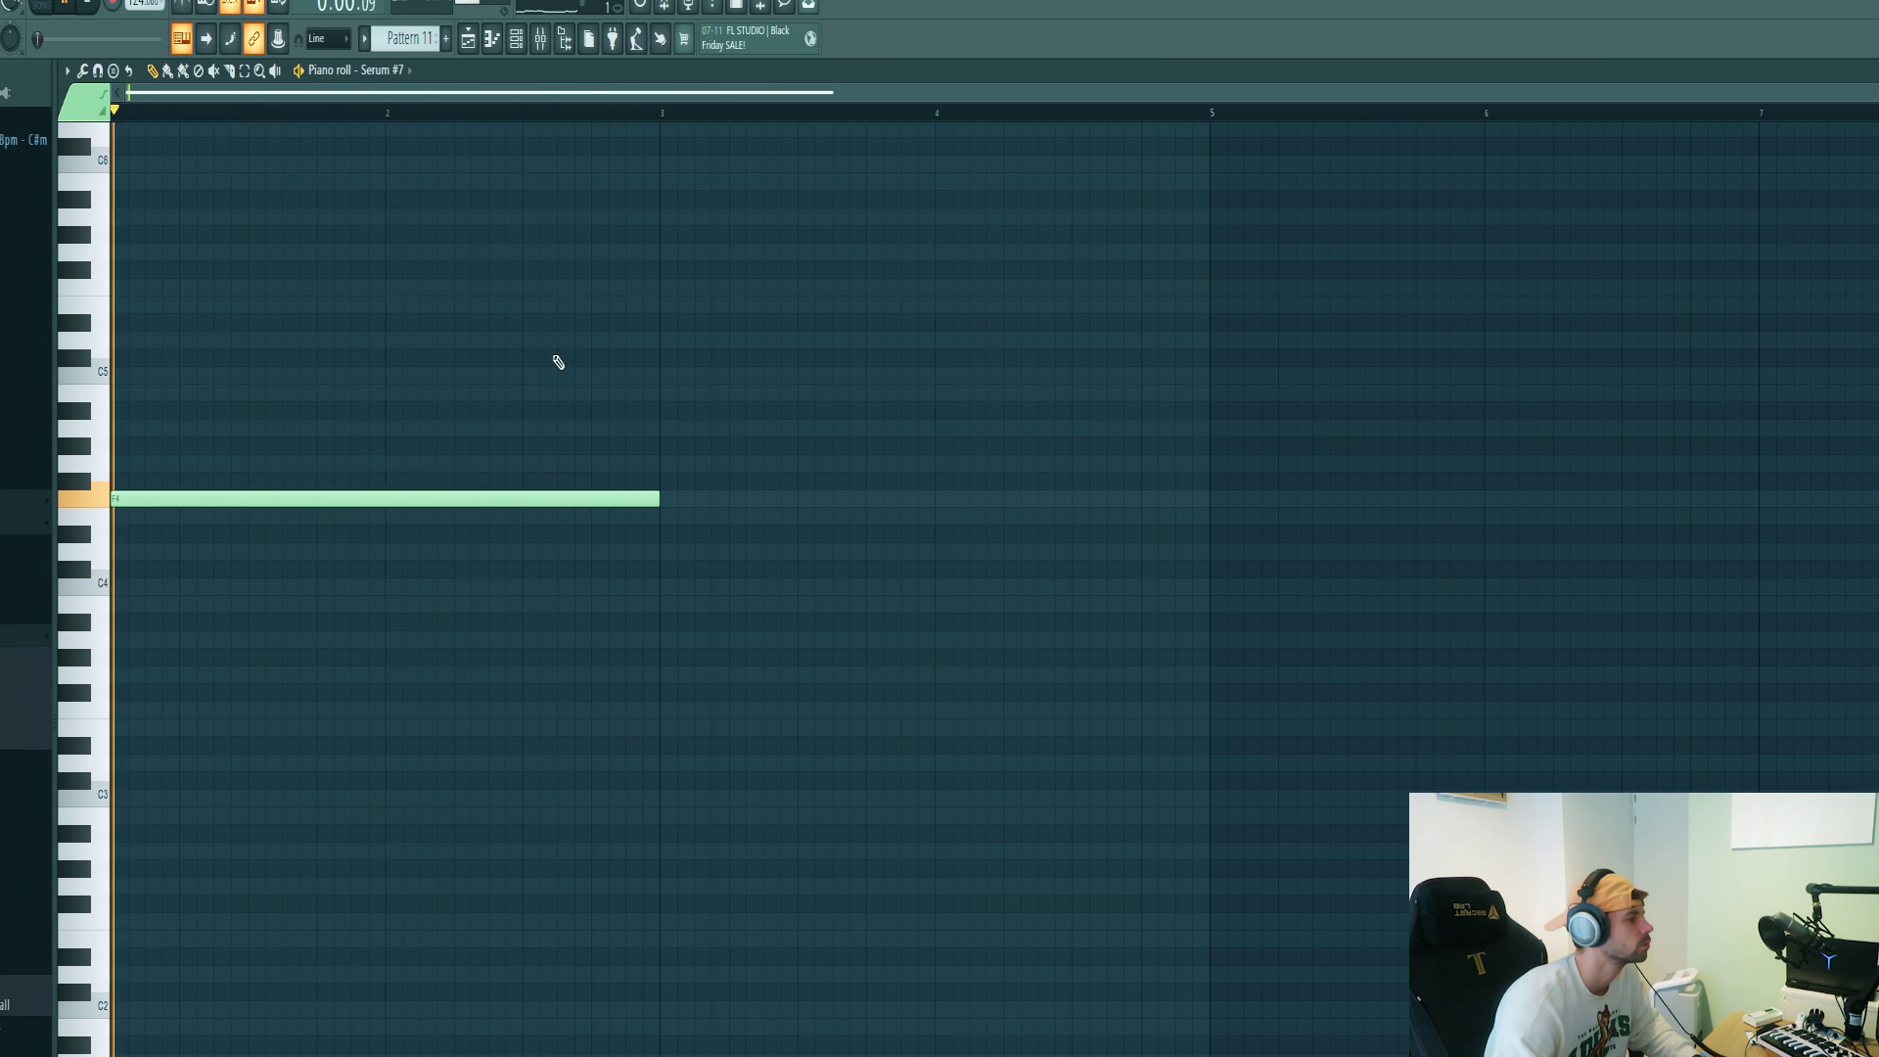
# - Open Serum #7's mixer channel and audition its CamelCrusher effect during playback
pyautogui.press('space')
pyautogui.click(541, 39)
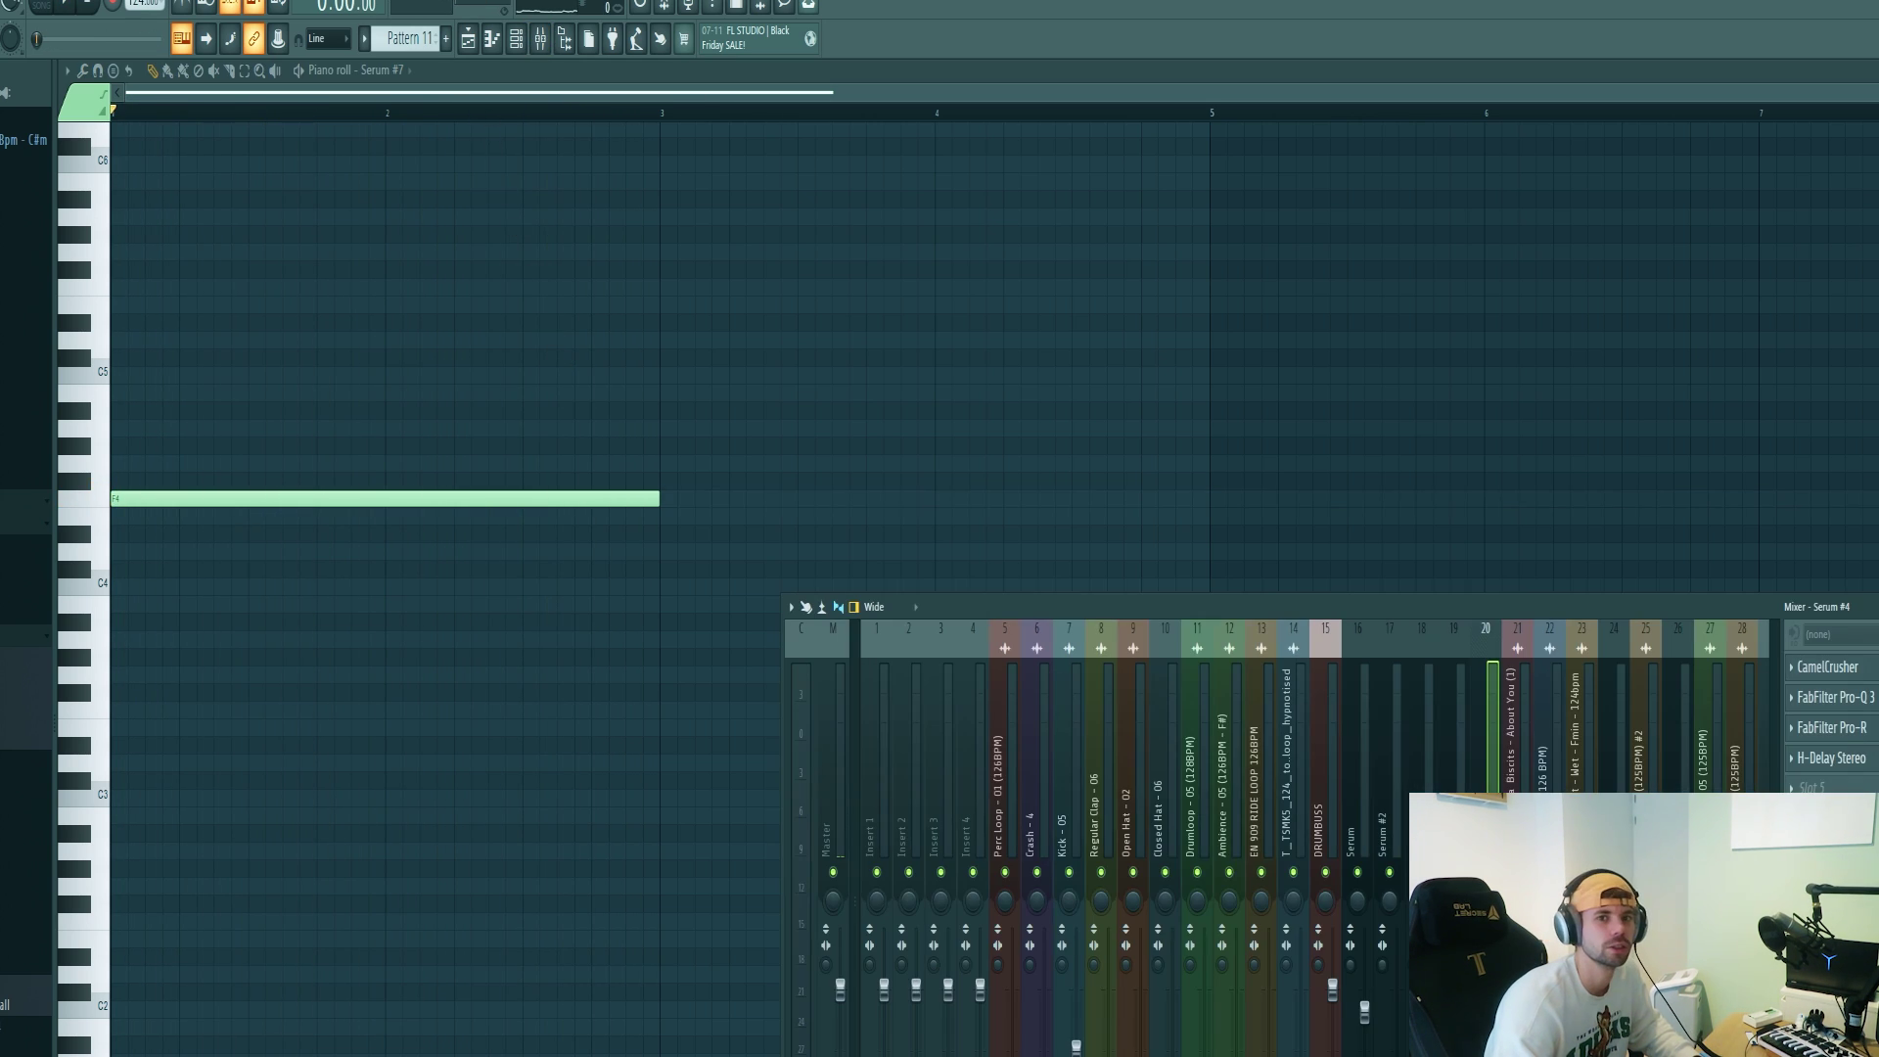
pyautogui.click(1866, 669)
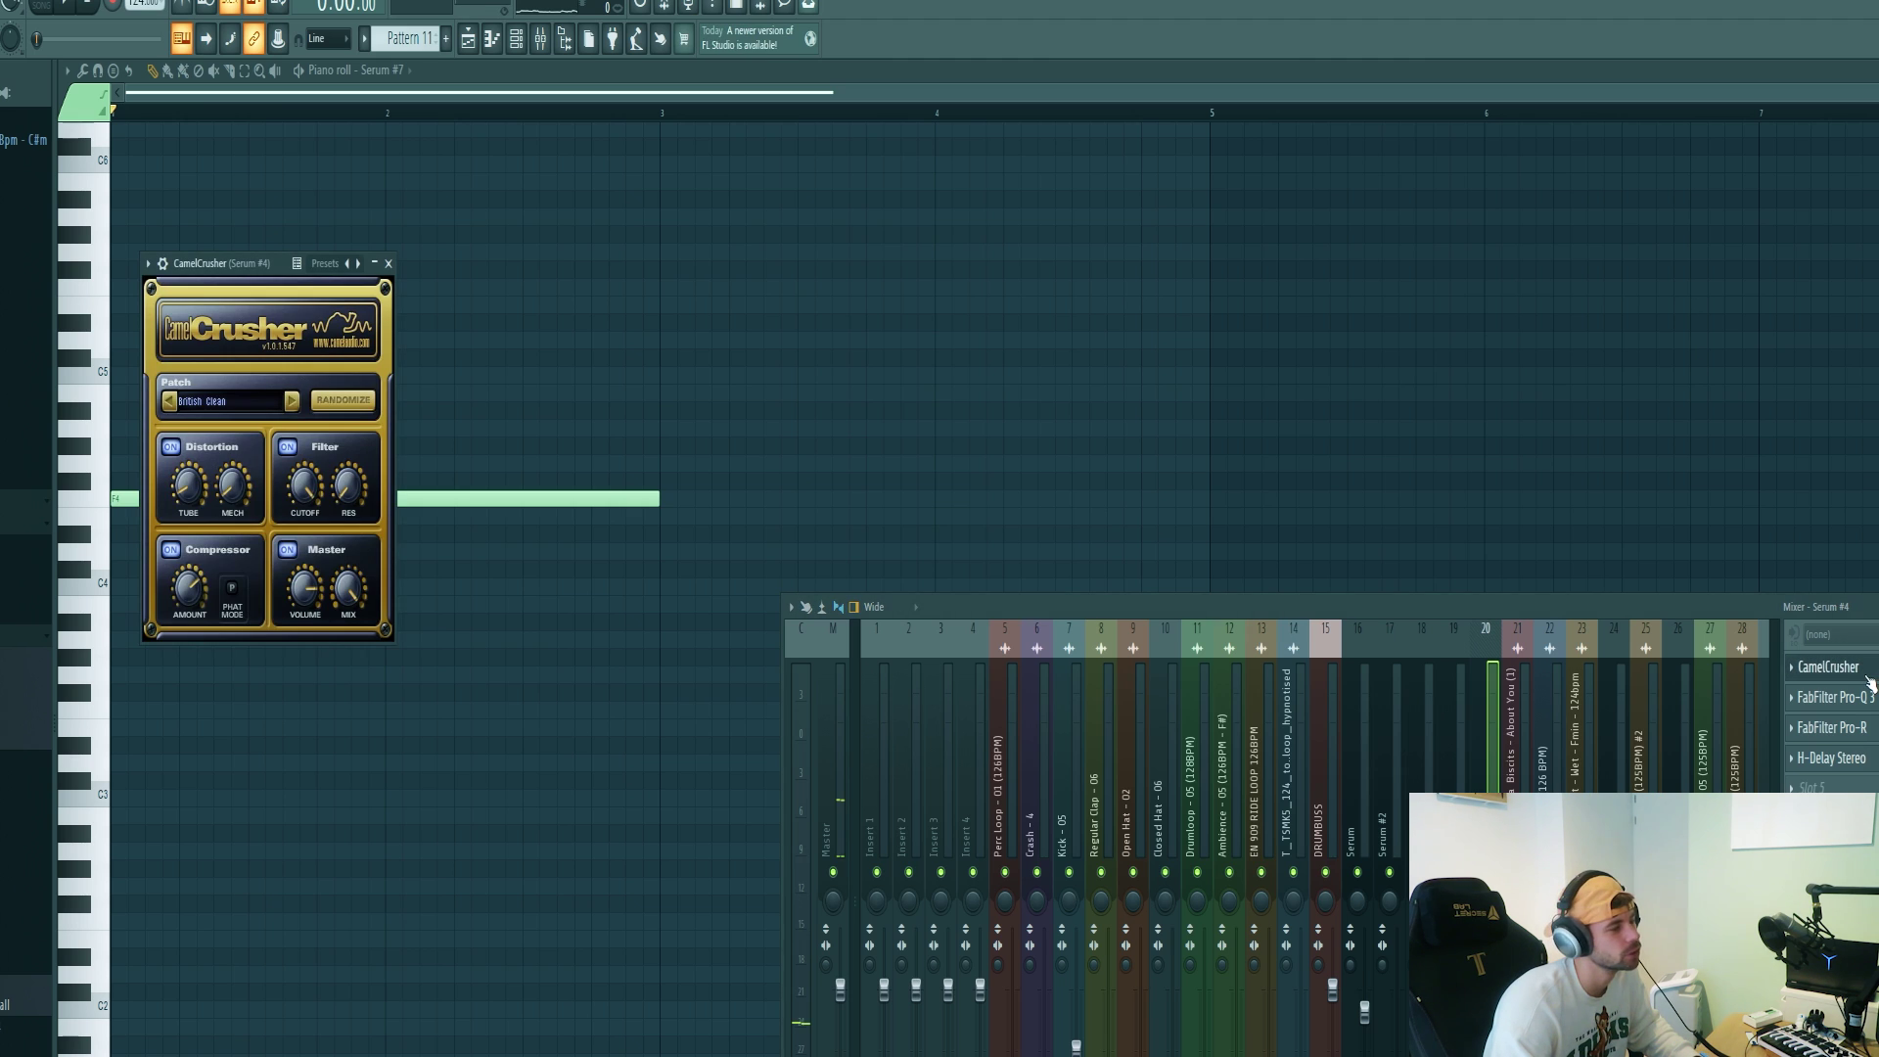
pyautogui.press('space')
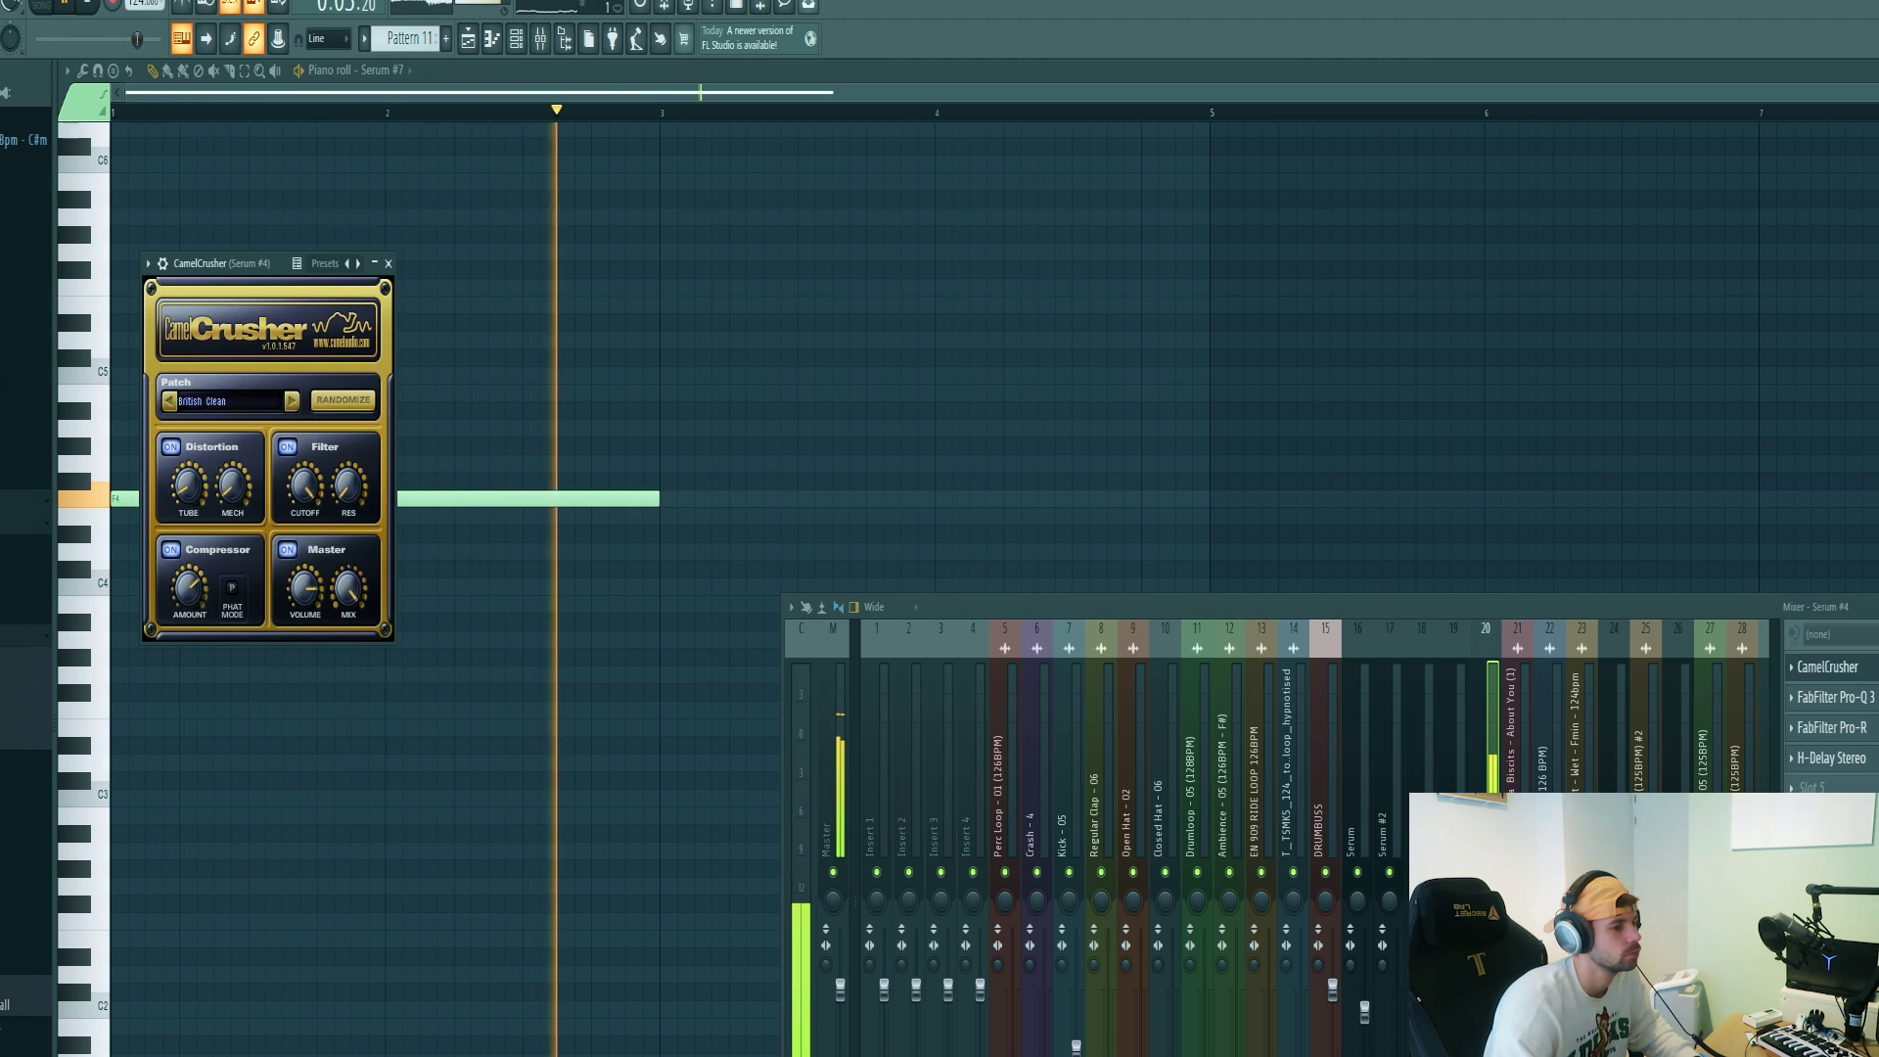
pyautogui.press('space')
# - Open the channel's Pro-Q 3 and briefly solo the 3898.8 Hz boost band
pyautogui.click(1832, 696)
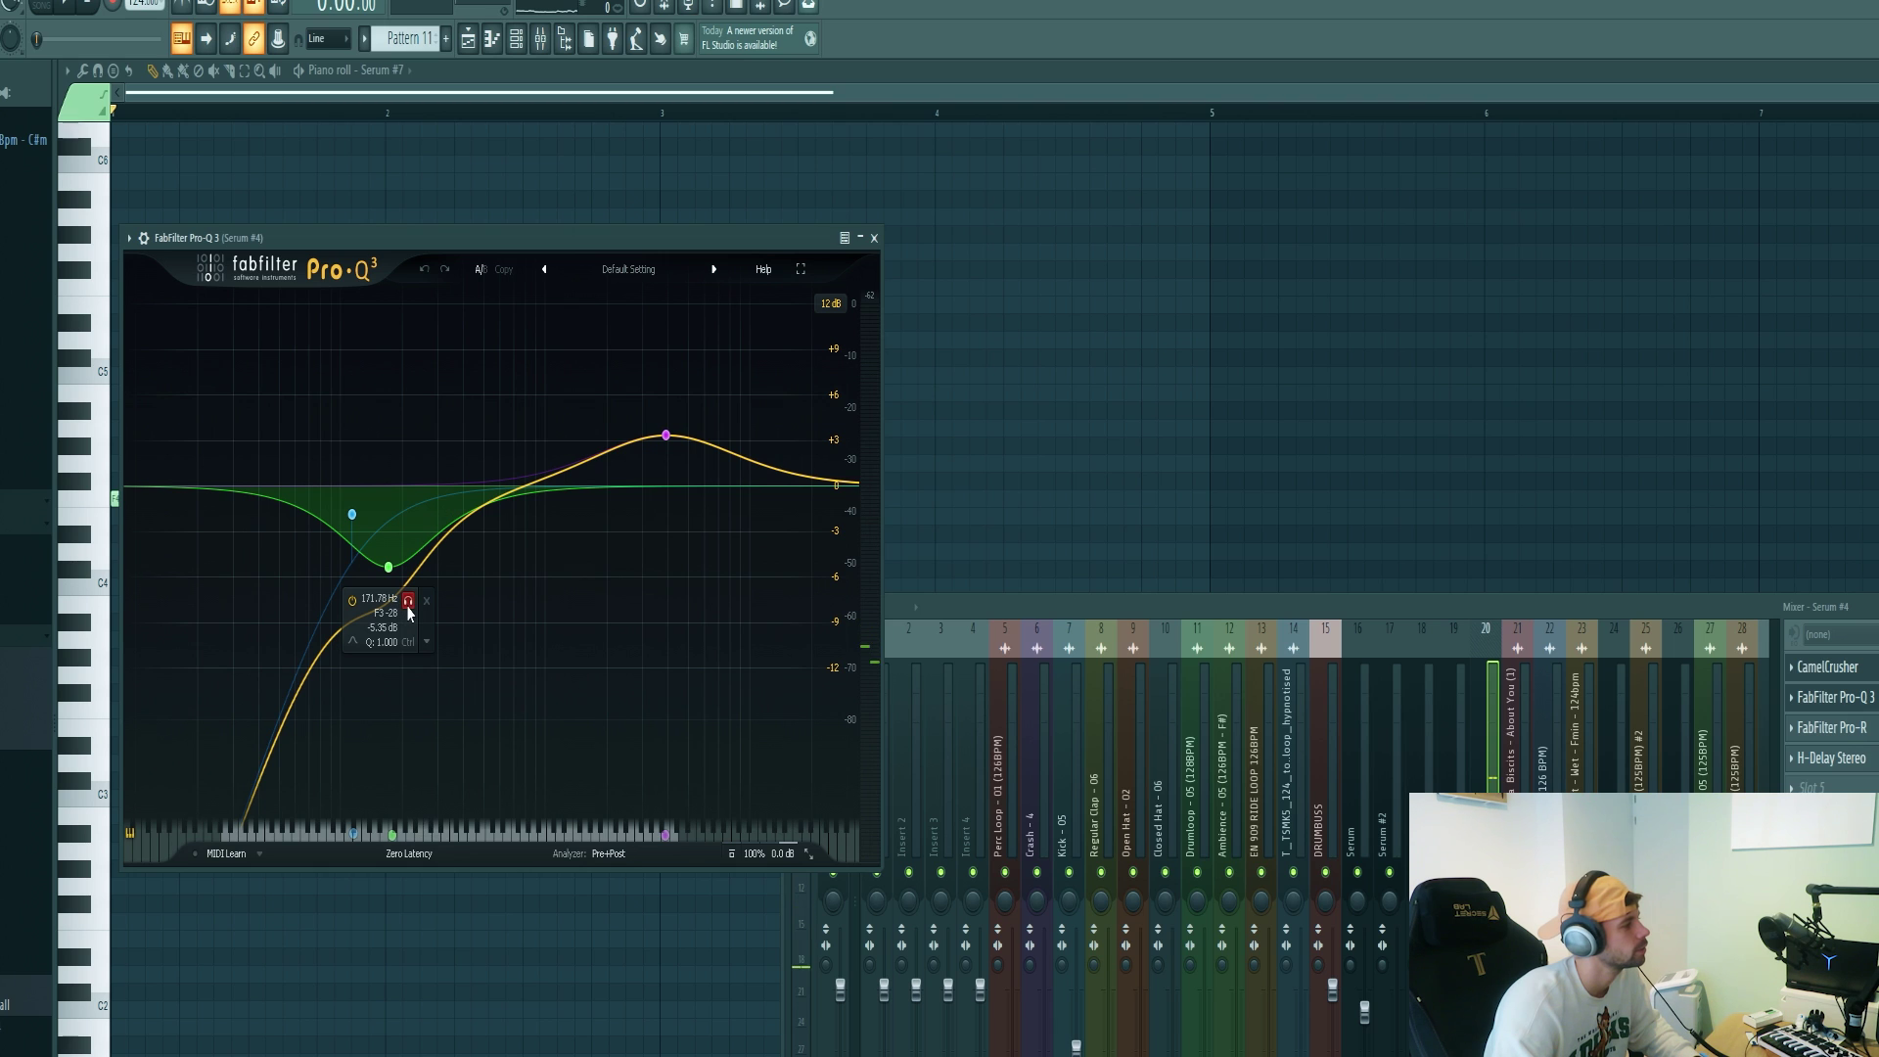
pyautogui.press('space')
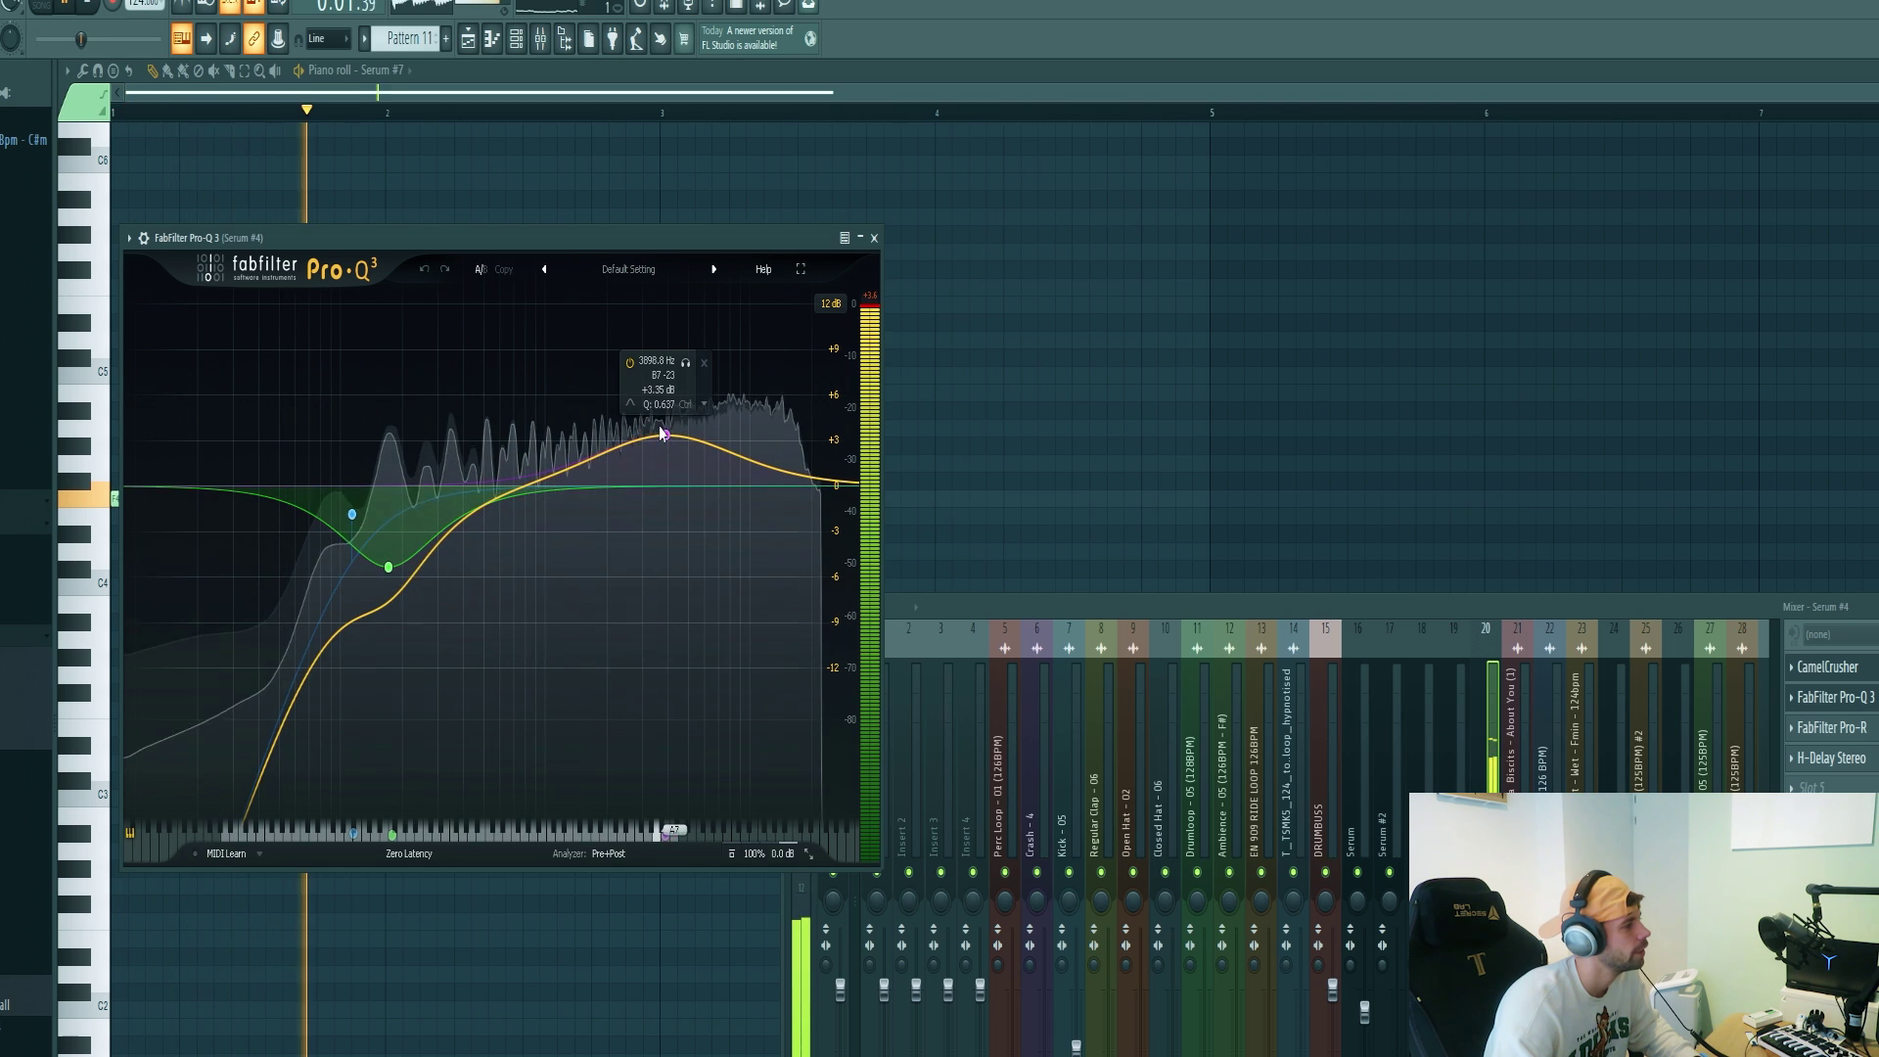
pyautogui.click(687, 364)
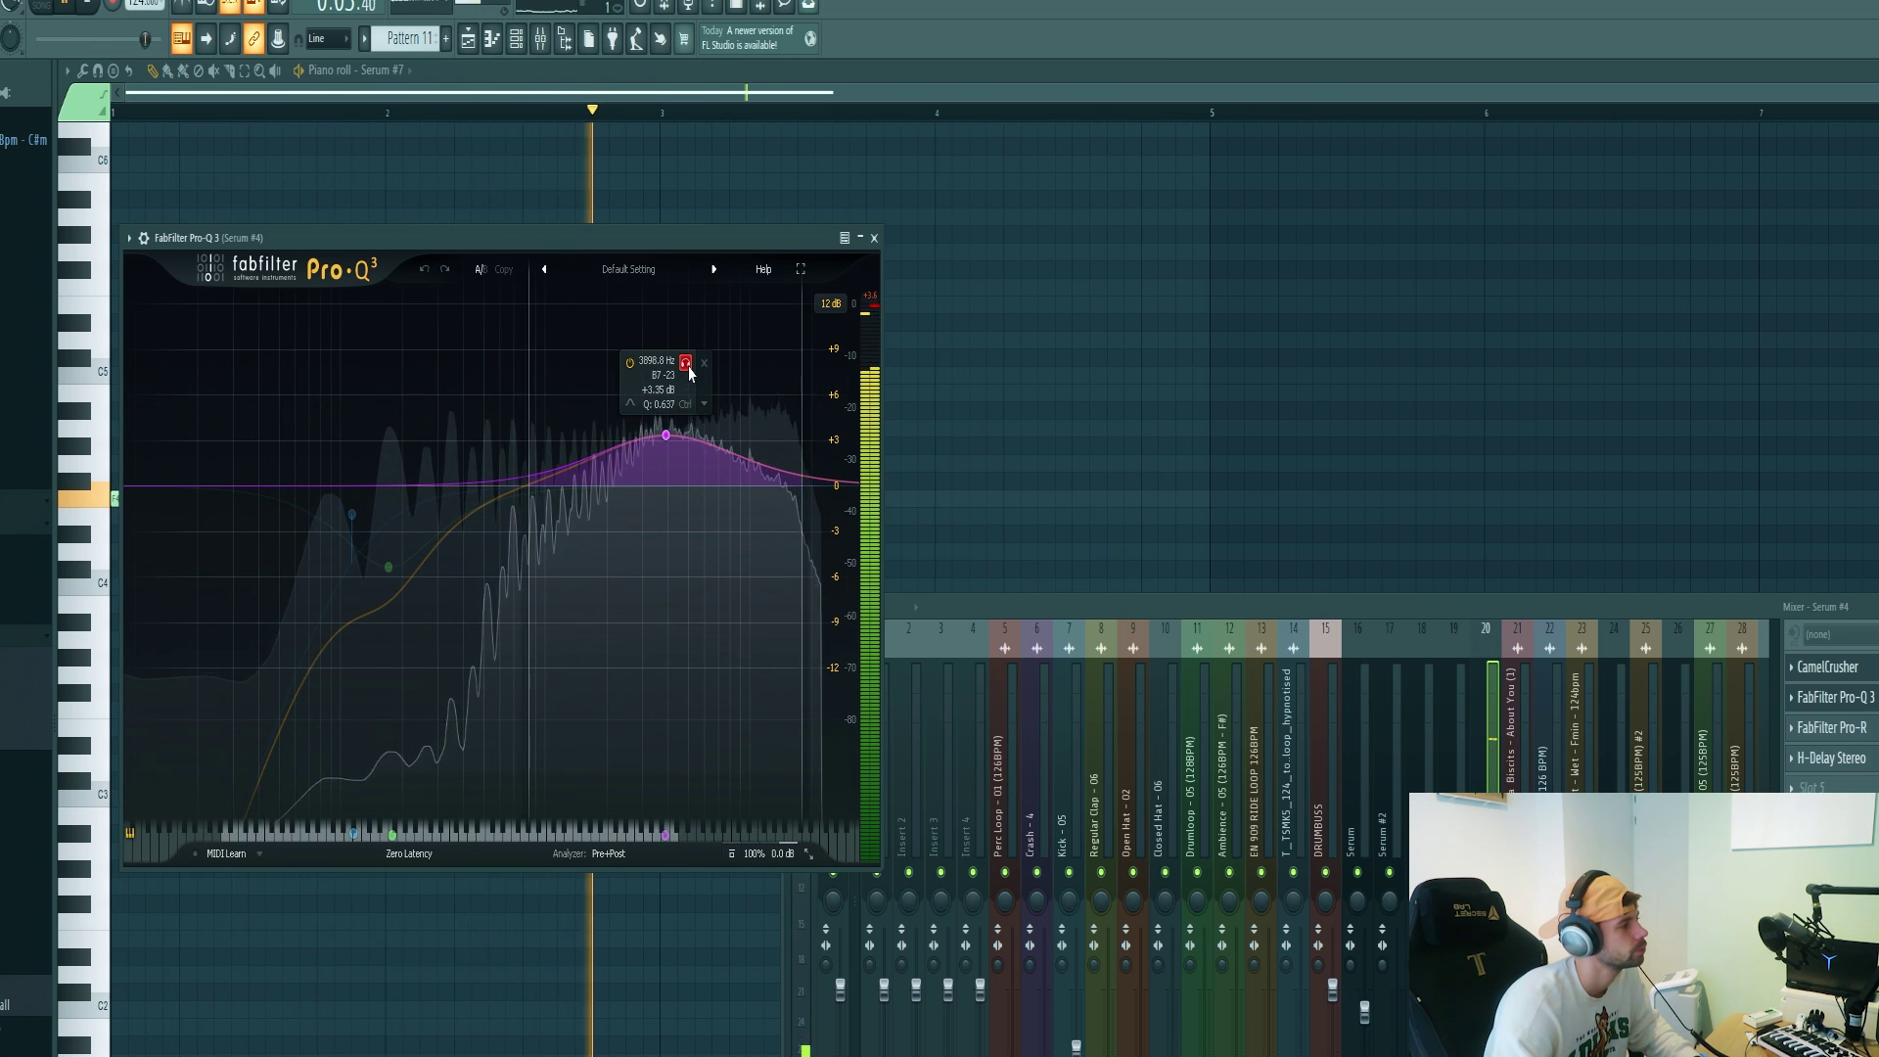
pyautogui.click(687, 364)
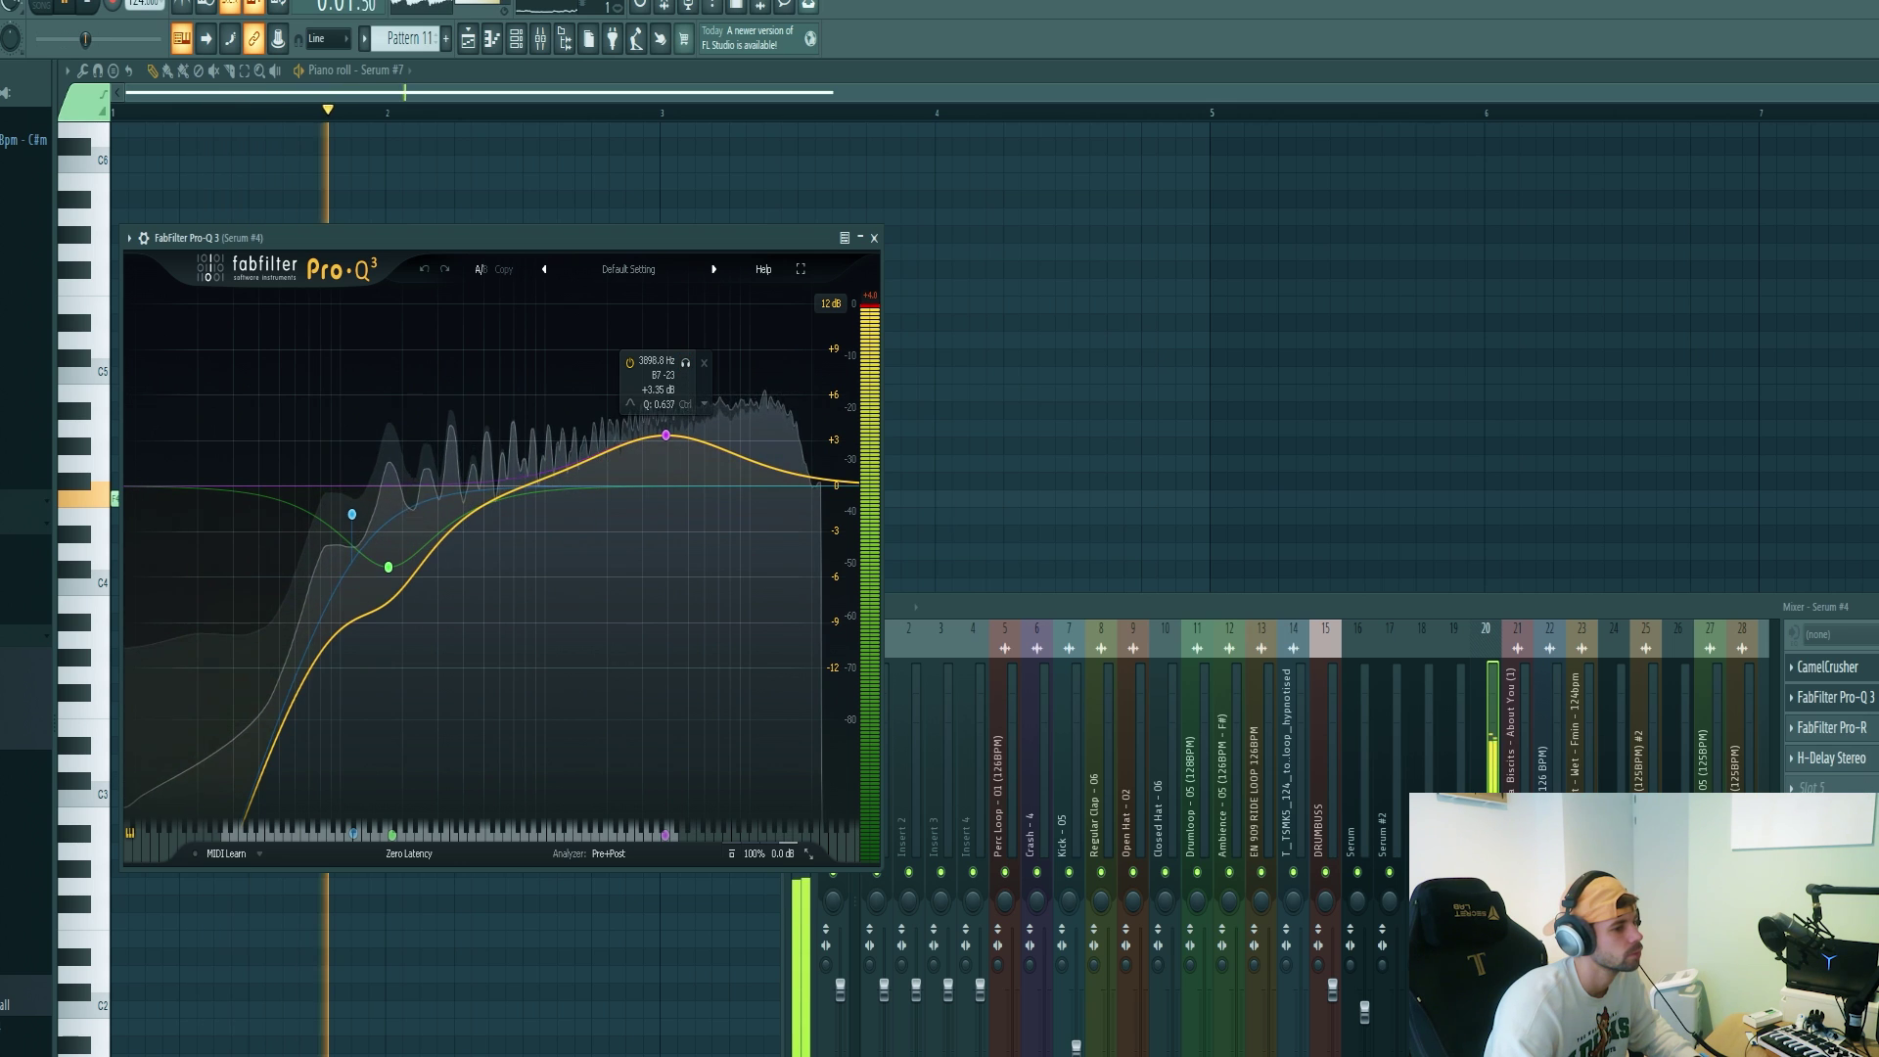
# - Bring up the Pro-R, H-Delay Stereo and Kickstart windows, then stop playback
pyautogui.click(1830, 727)
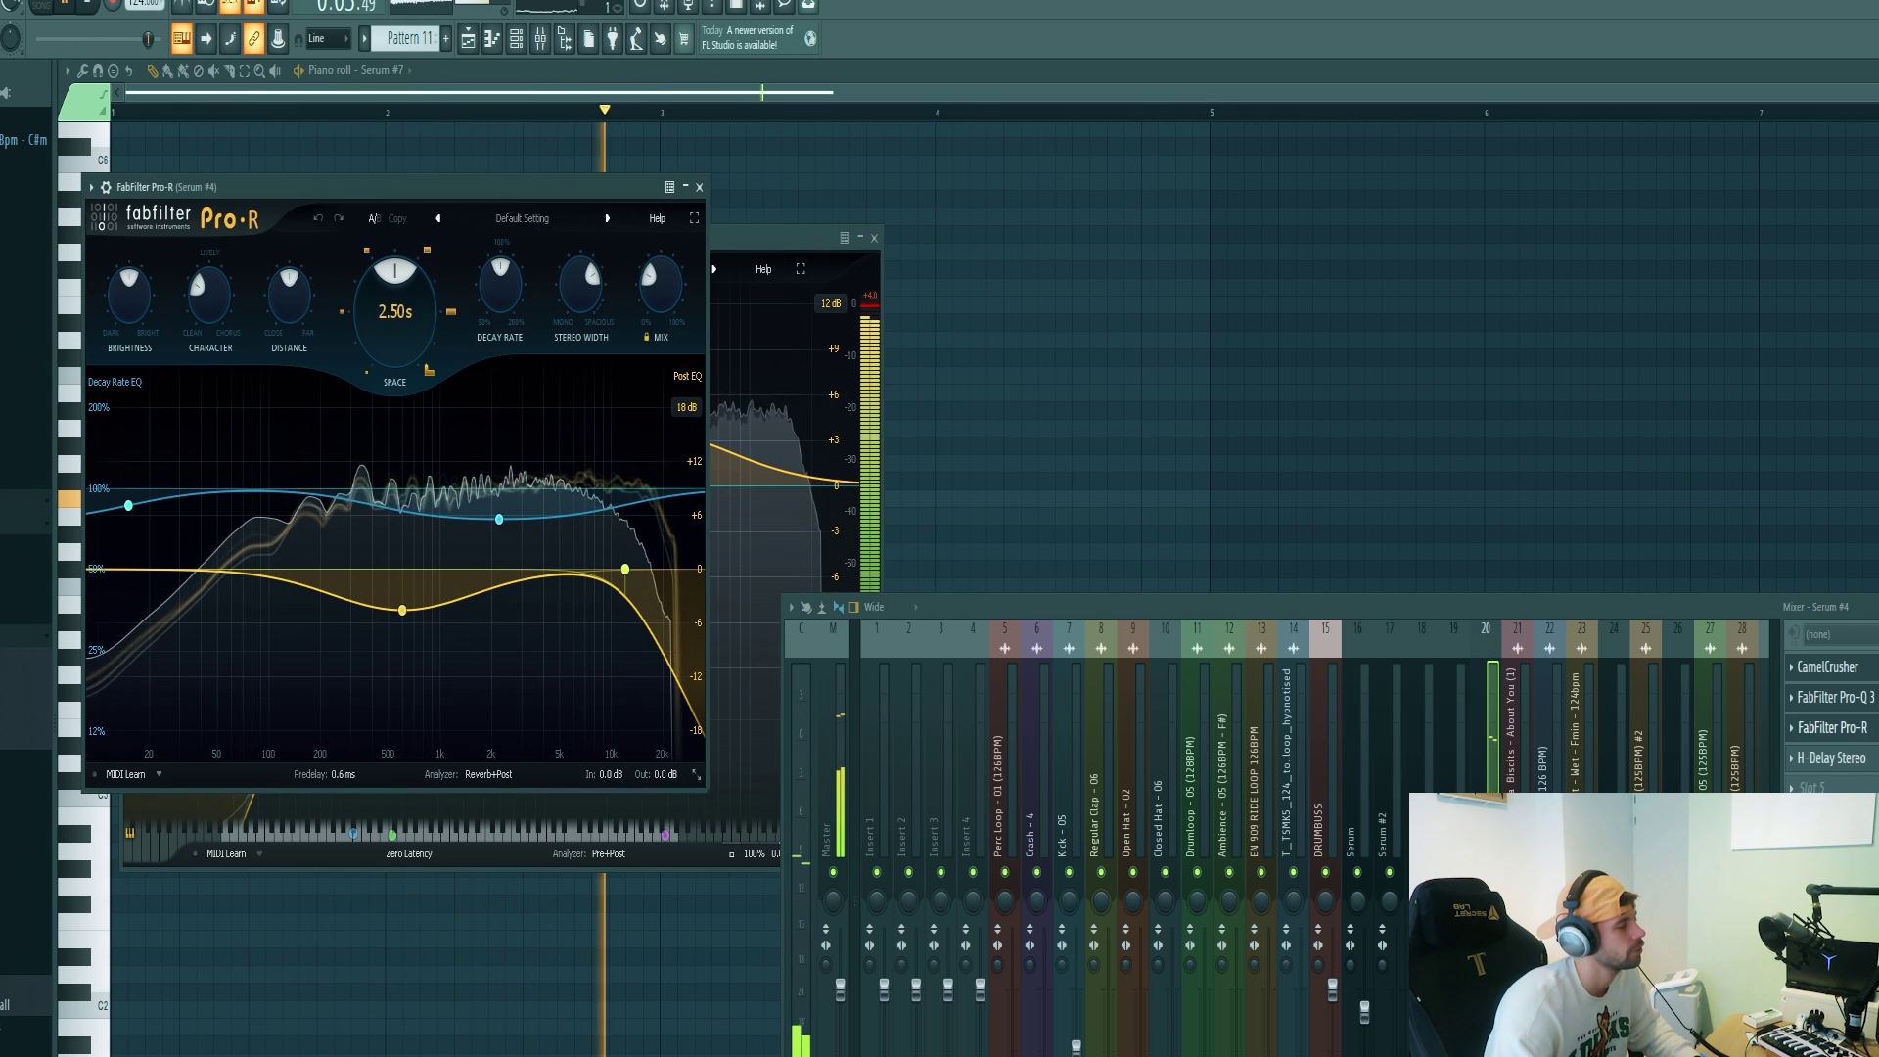
pyautogui.moveTo(661, 292)
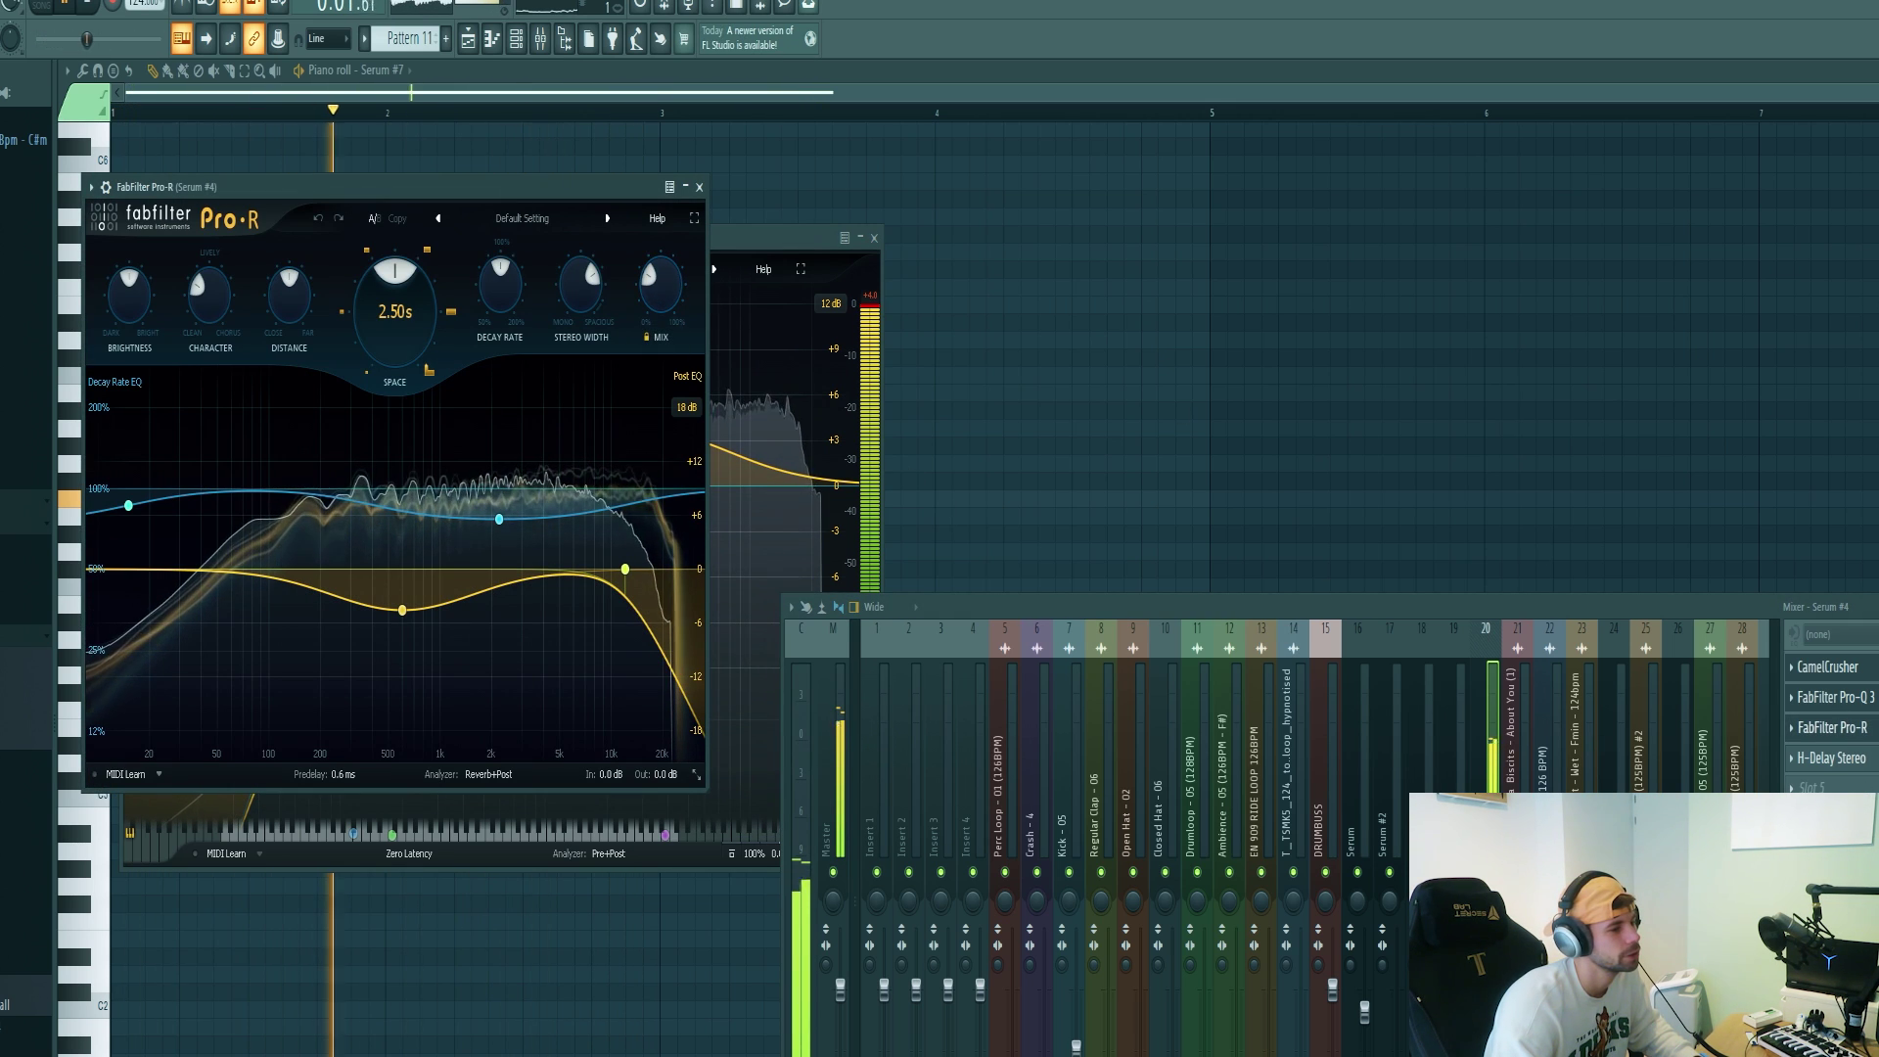
pyautogui.click(1871, 763)
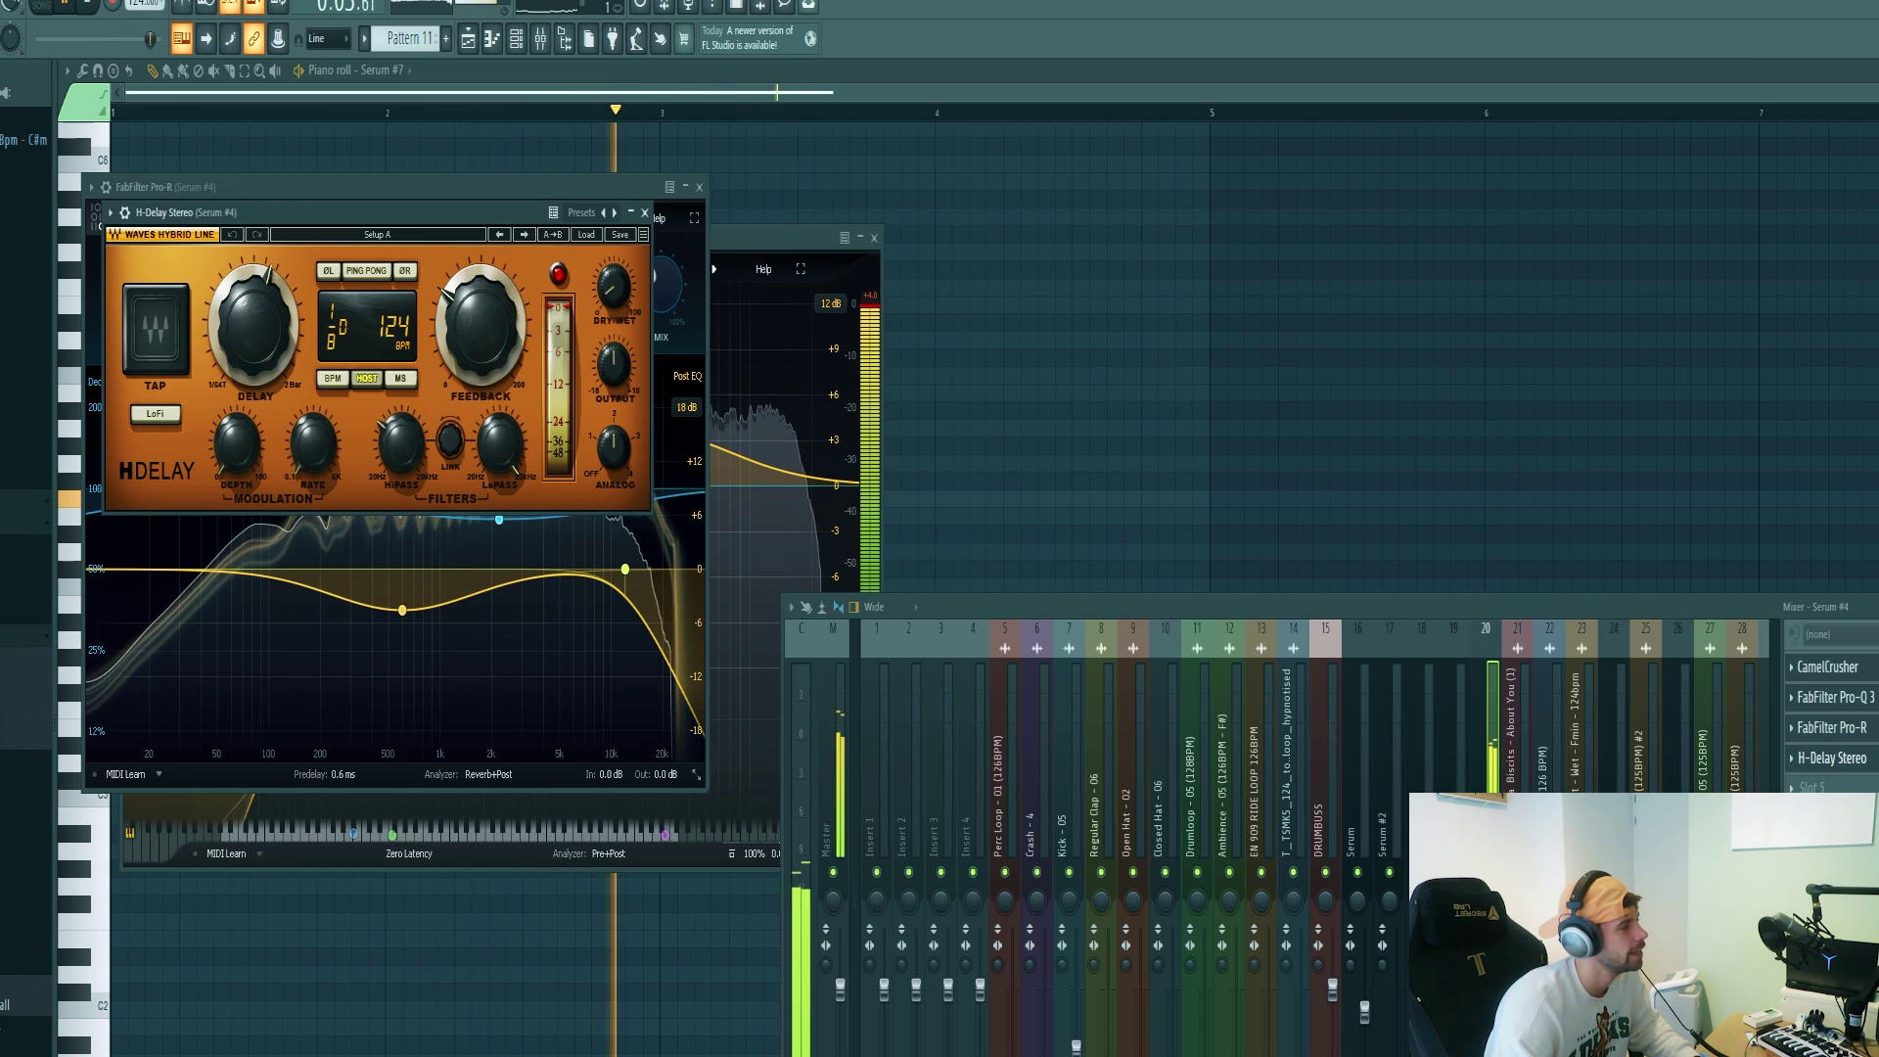
pyautogui.click(1830, 939)
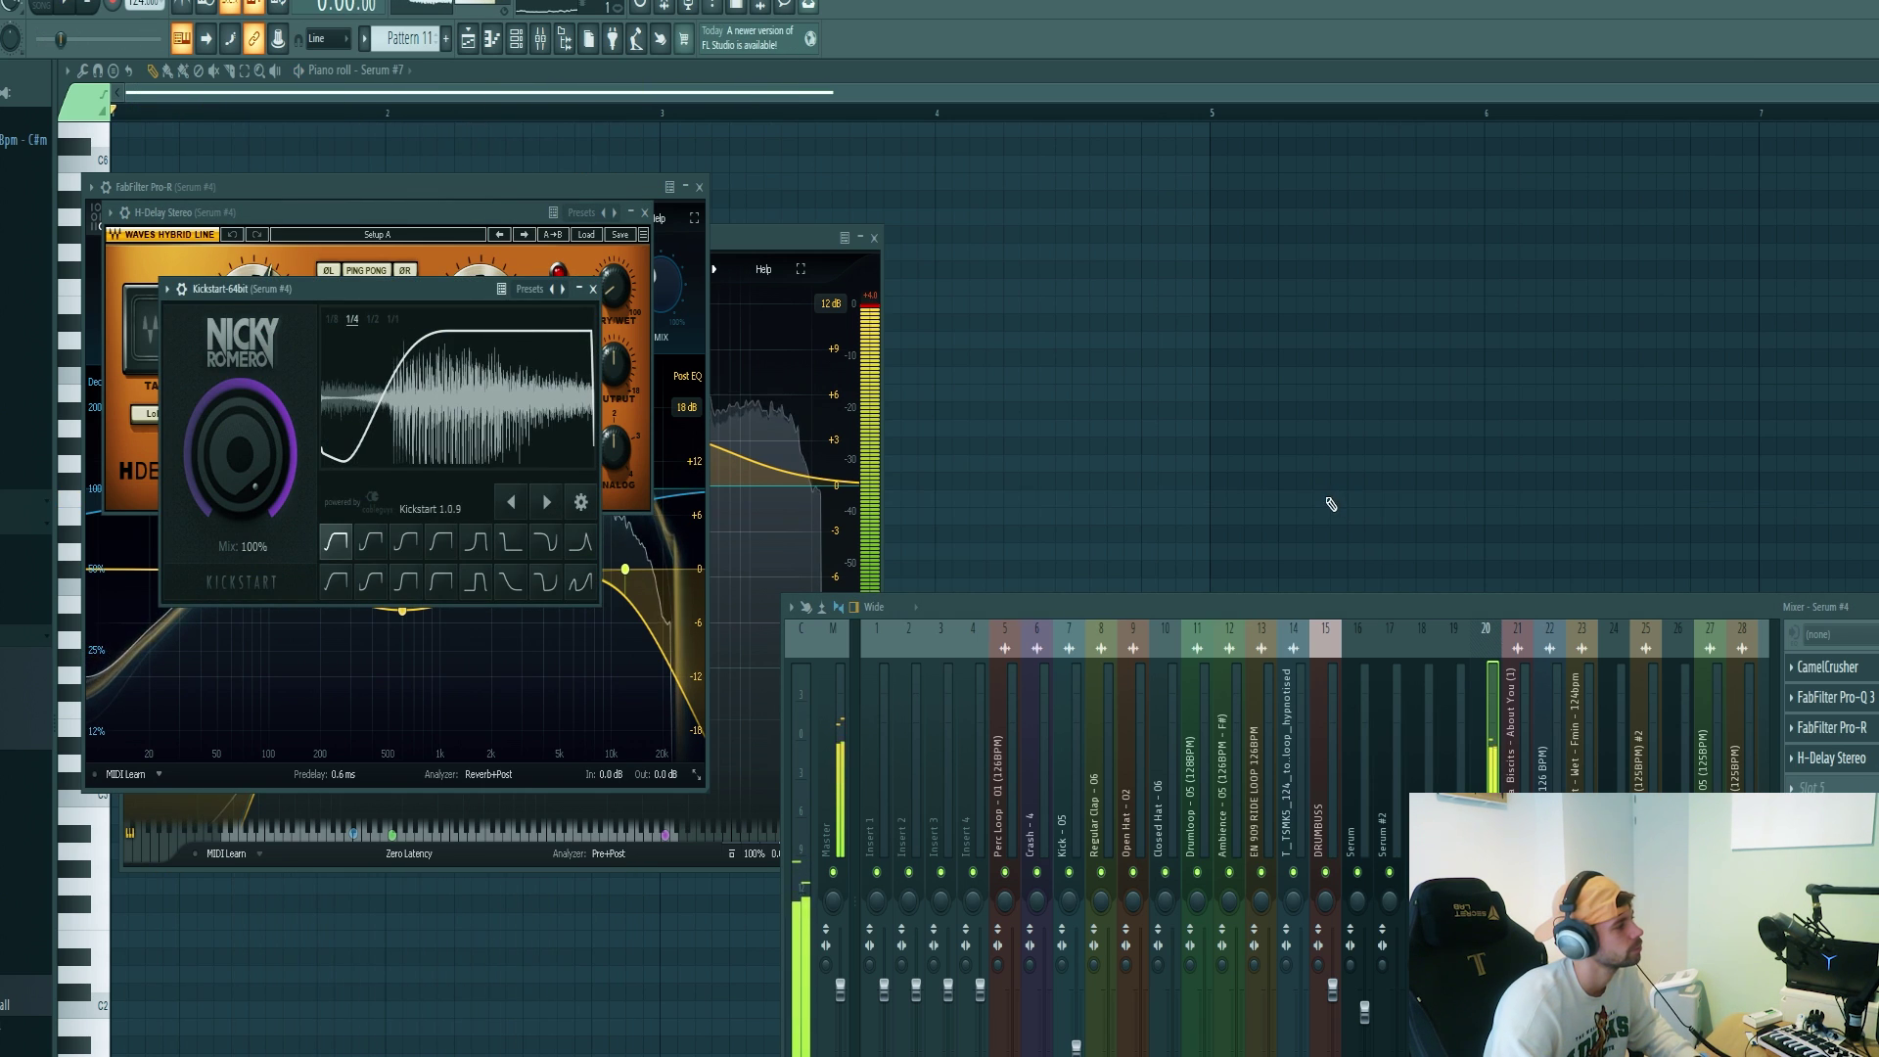
pyautogui.press('space')
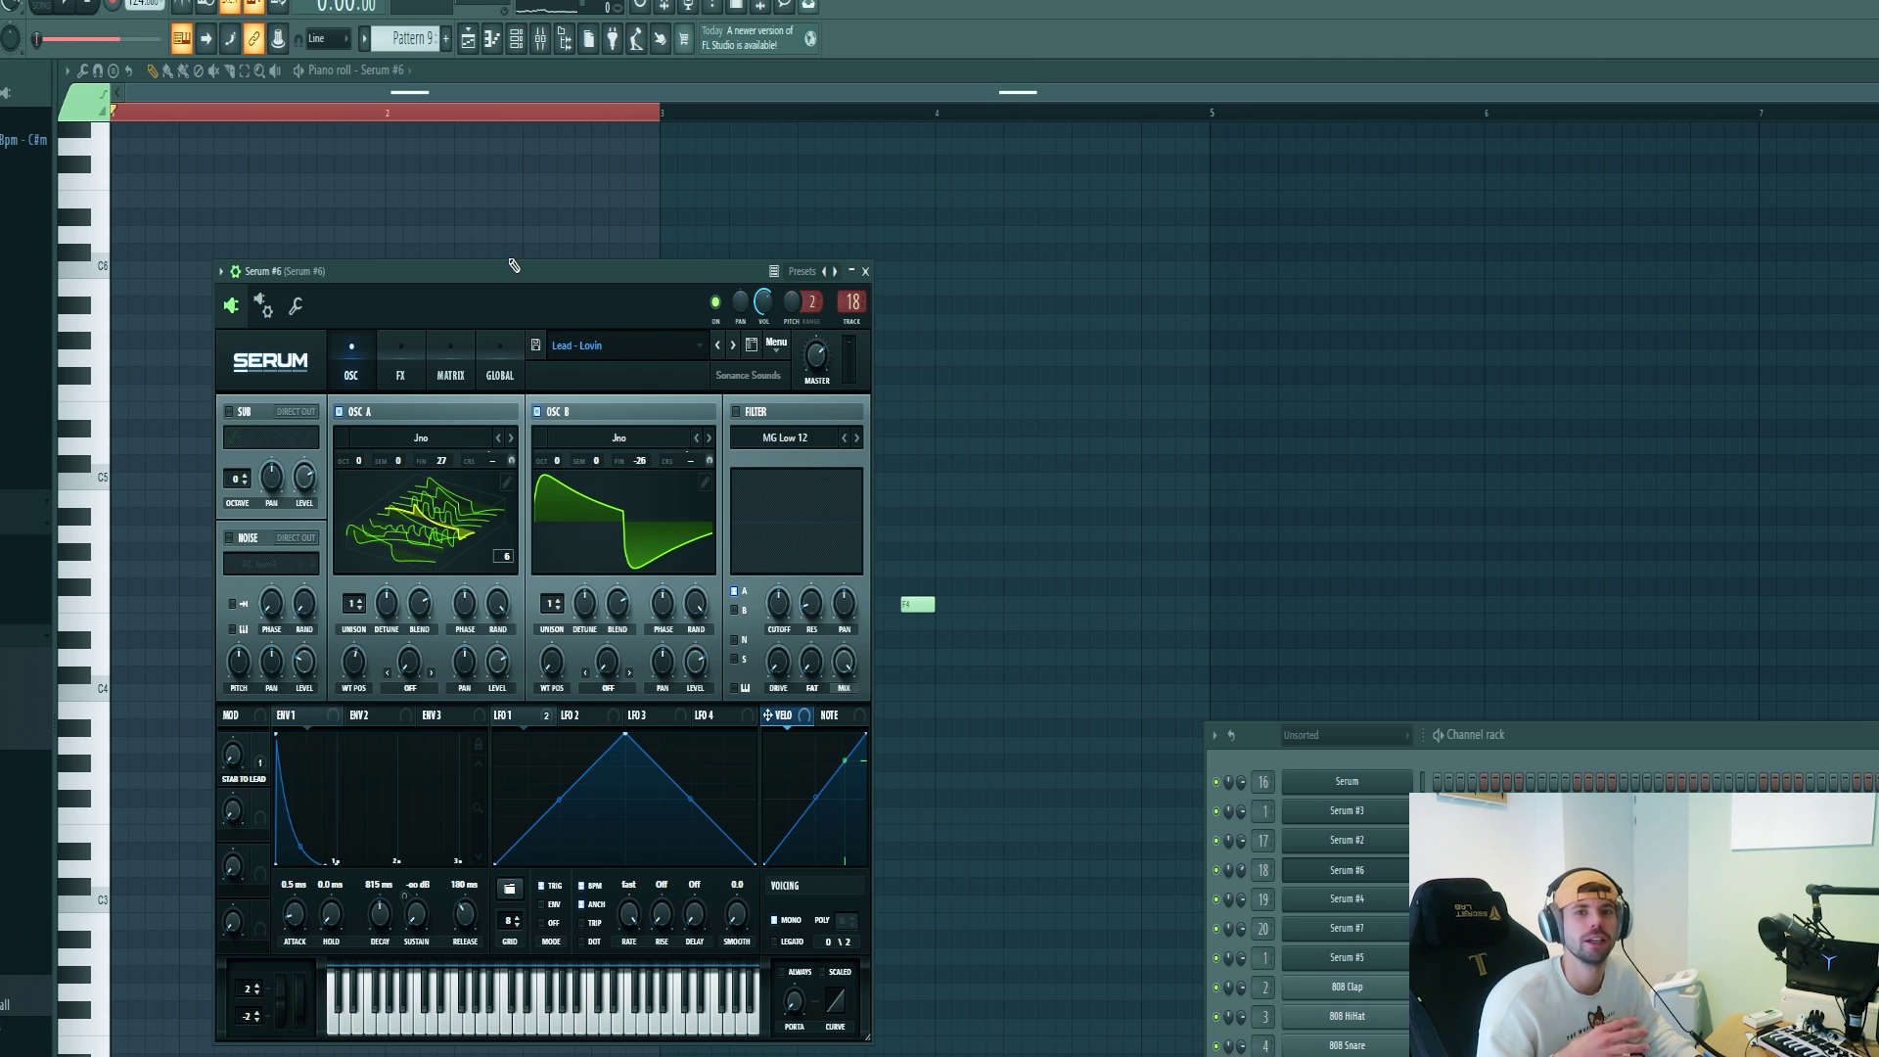
# - Close the Serum #6 synth, play its two F4 notes in the piano roll, then return to the arrangement
pyautogui.moveTo(509, 261); pyautogui.dragTo(563, 258)
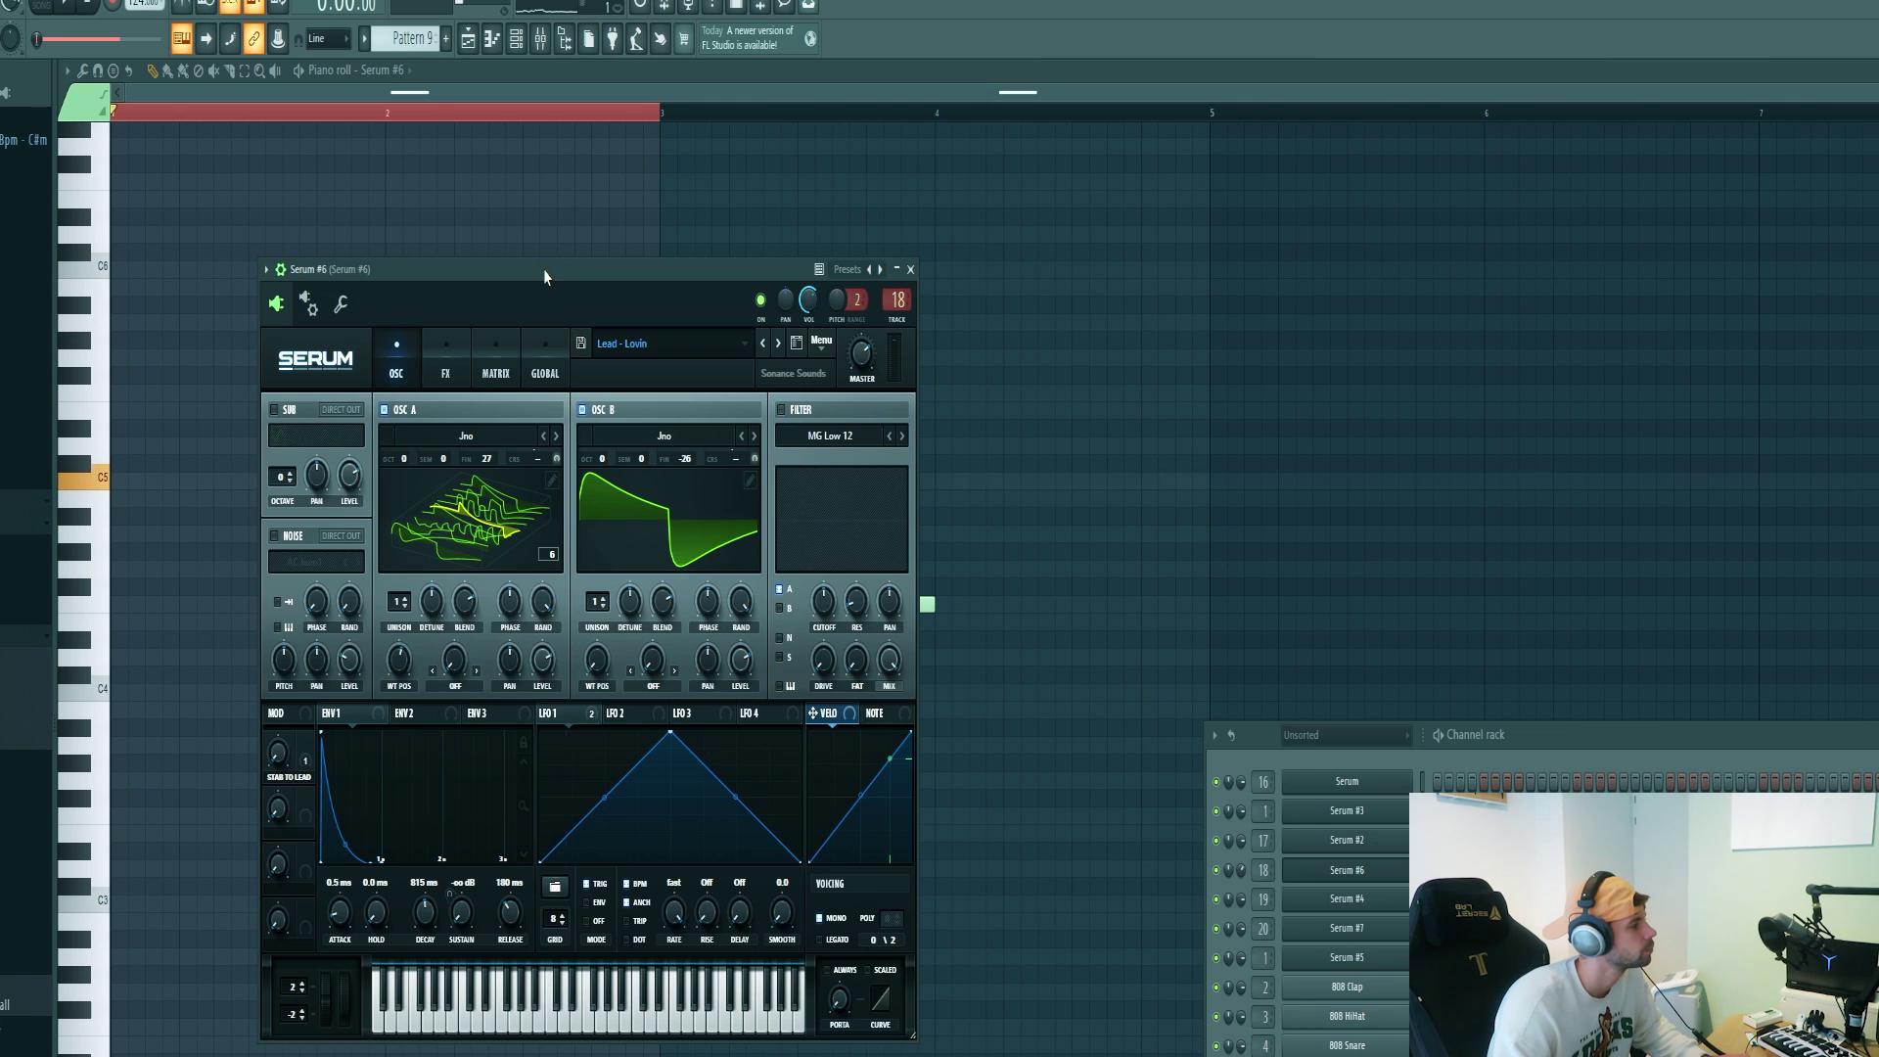
pyautogui.click(186, 544)
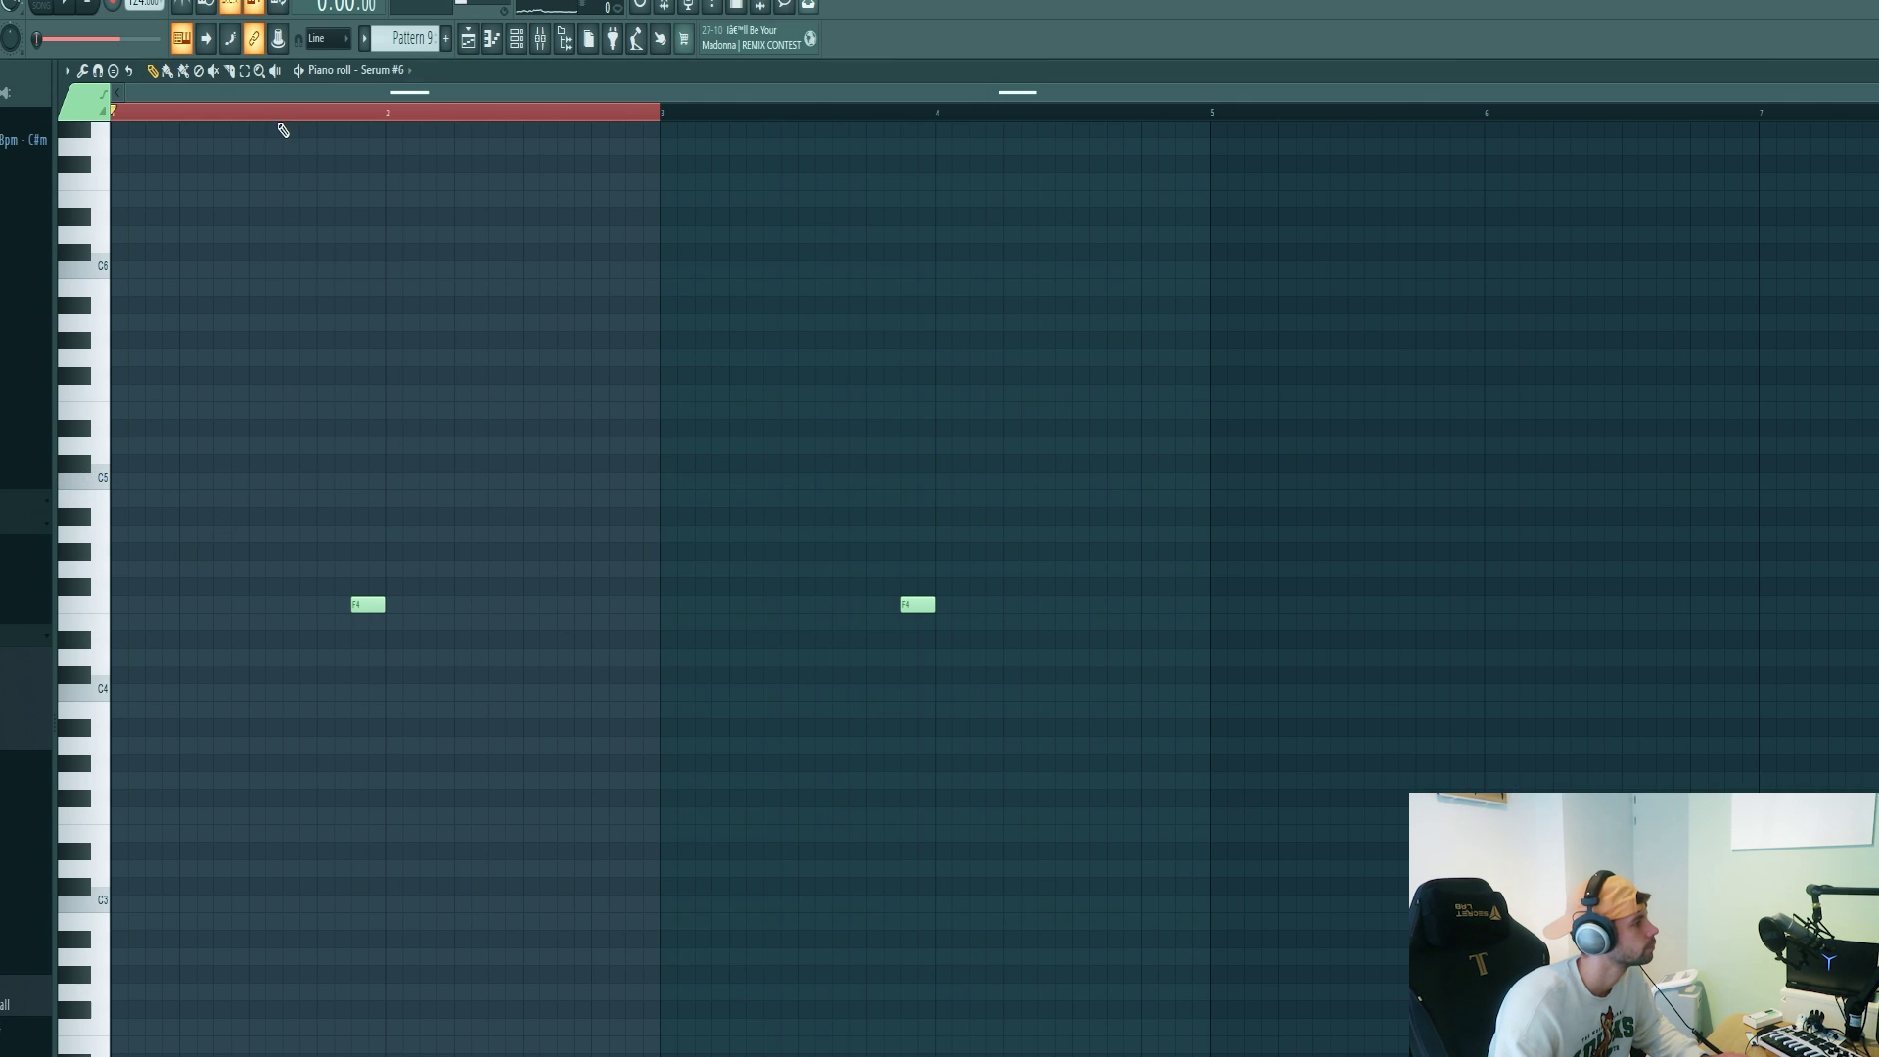
pyautogui.press('space')
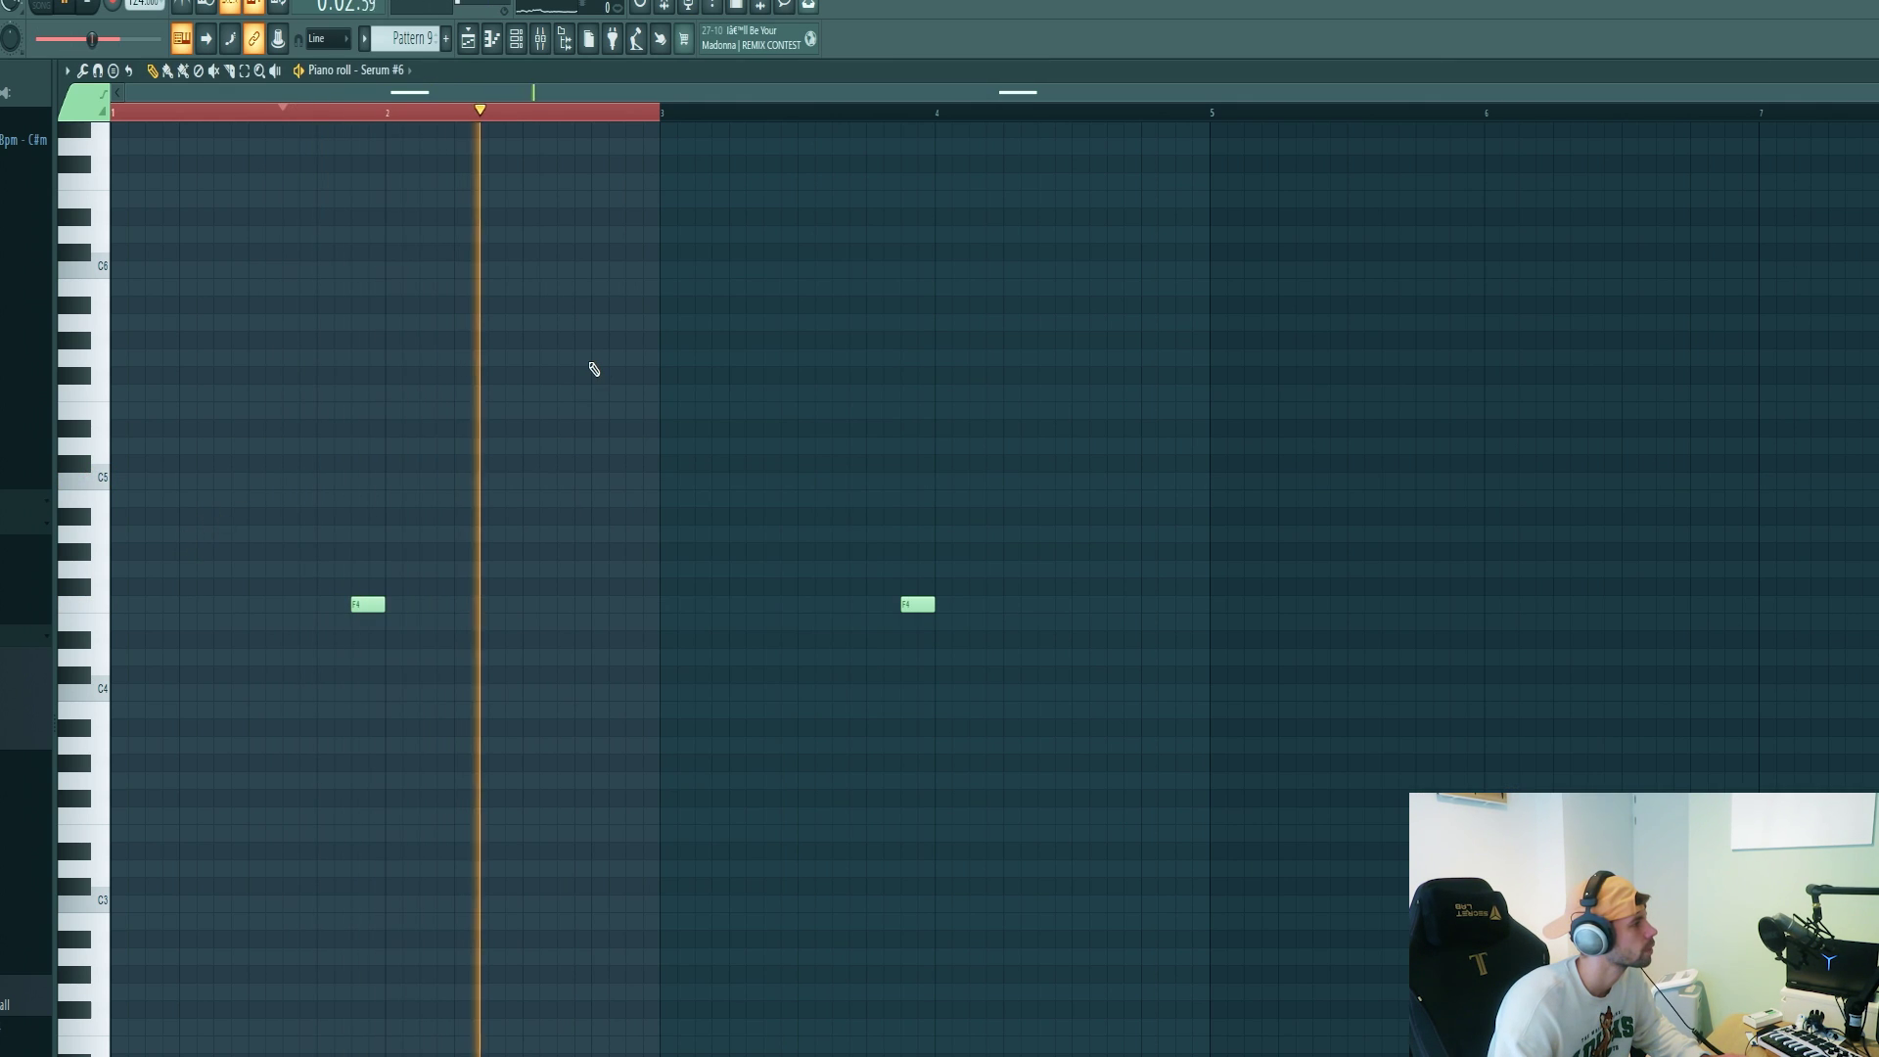
pyautogui.click(468, 43)
# - Center the Serum #2 window, play its D#4 note in the piano roll, then center Serum #8
pyautogui.moveTo(489, 249); pyautogui.dragTo(707, 315)
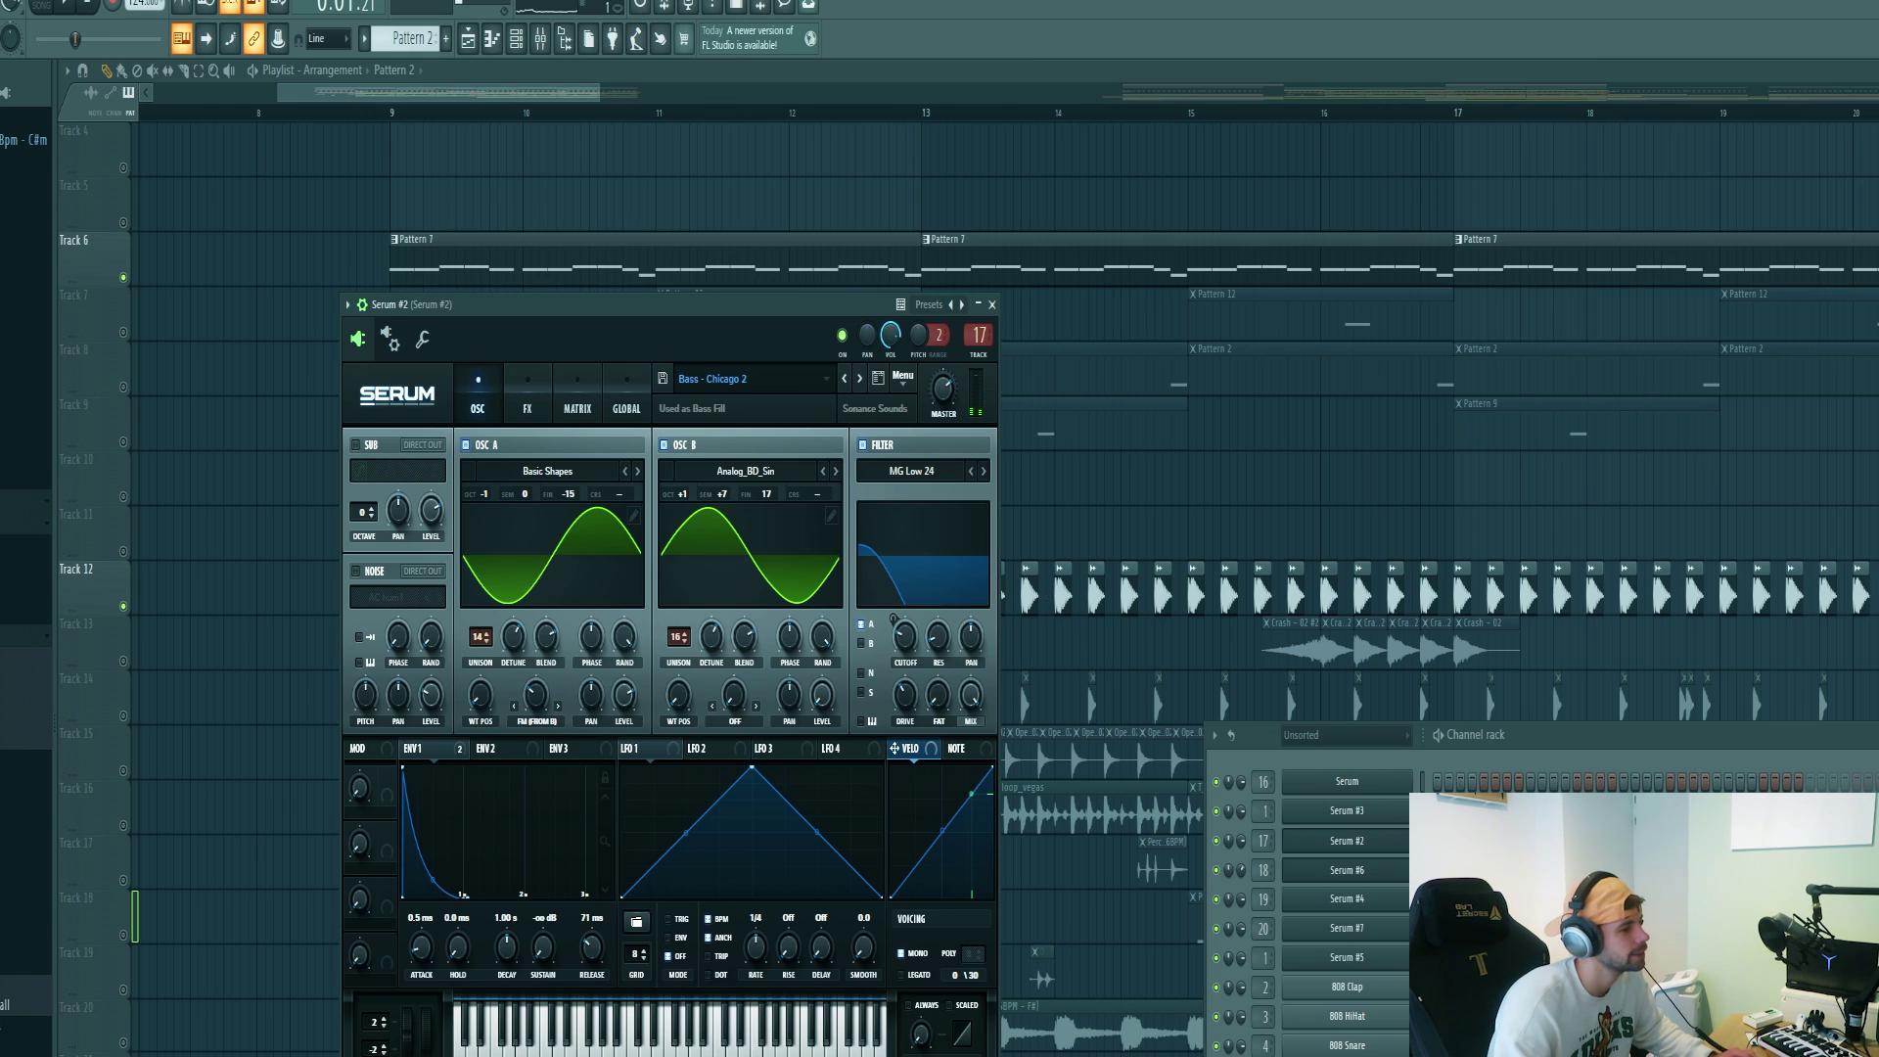
pyautogui.press('F7')
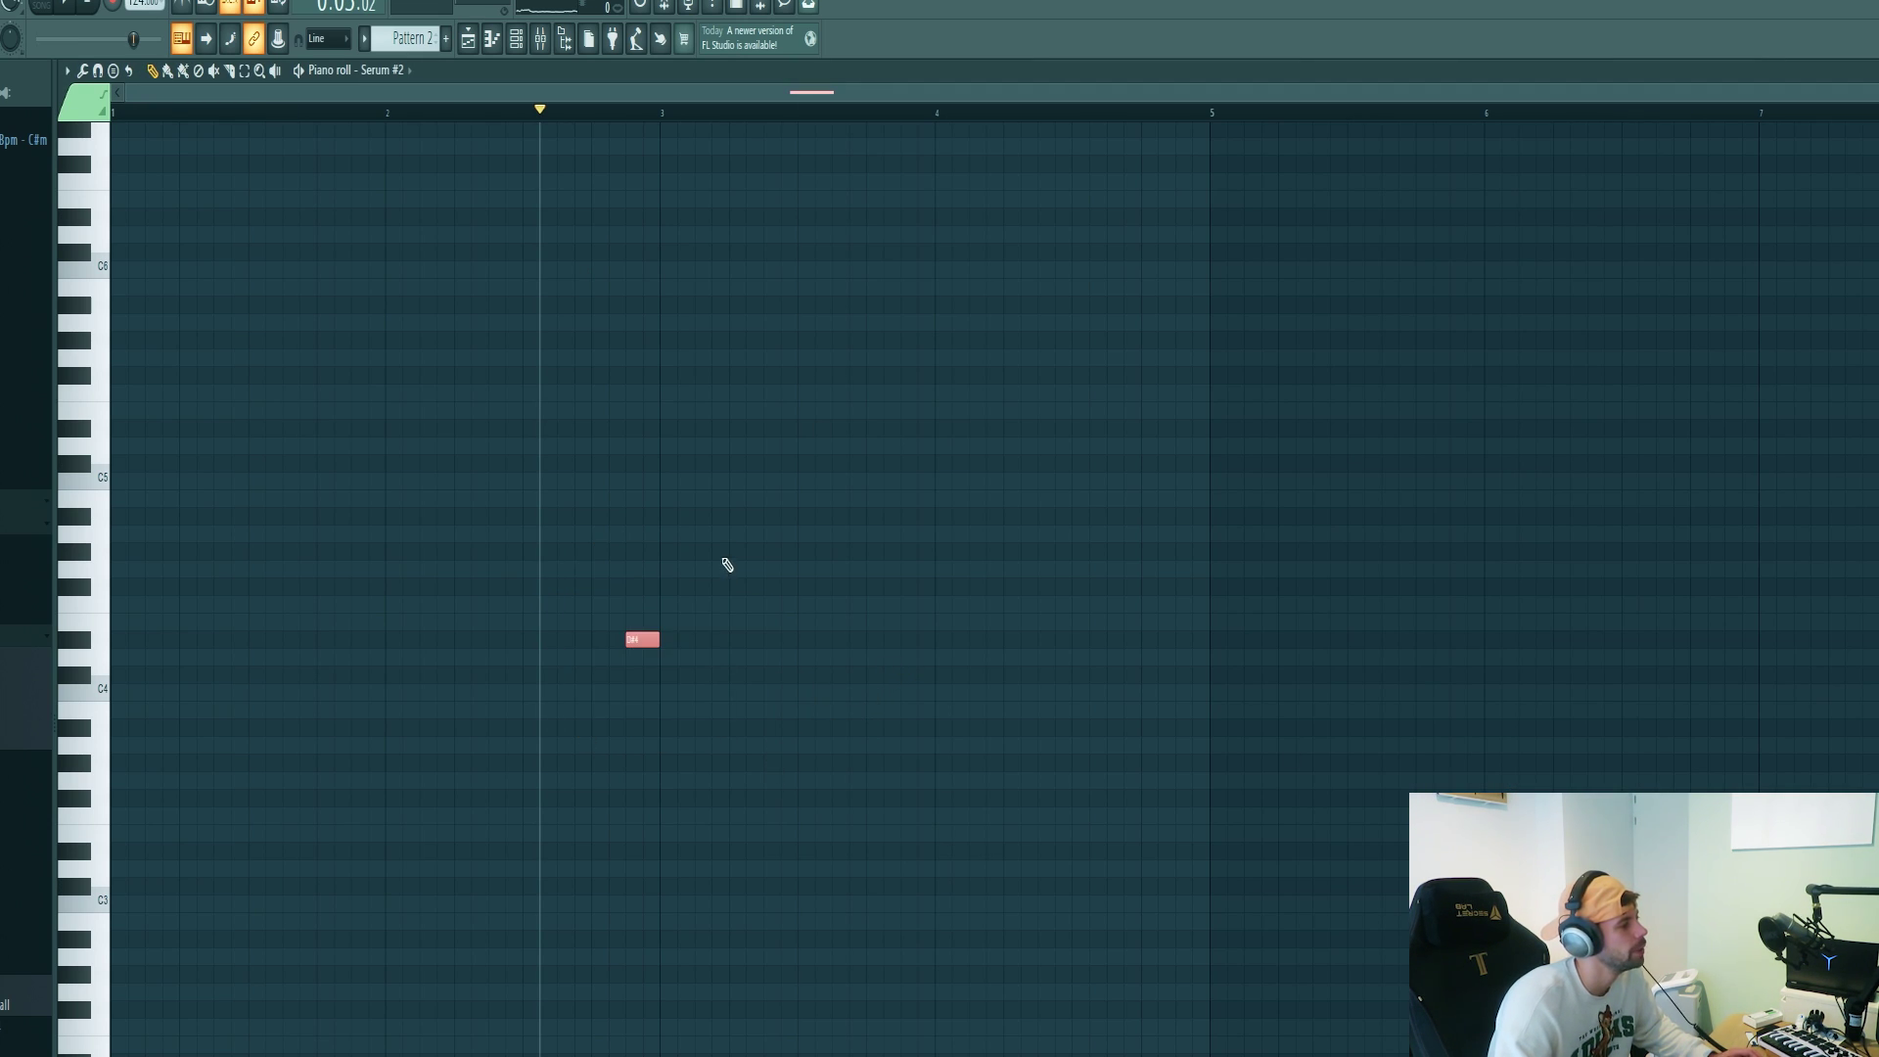
pyautogui.press('space')
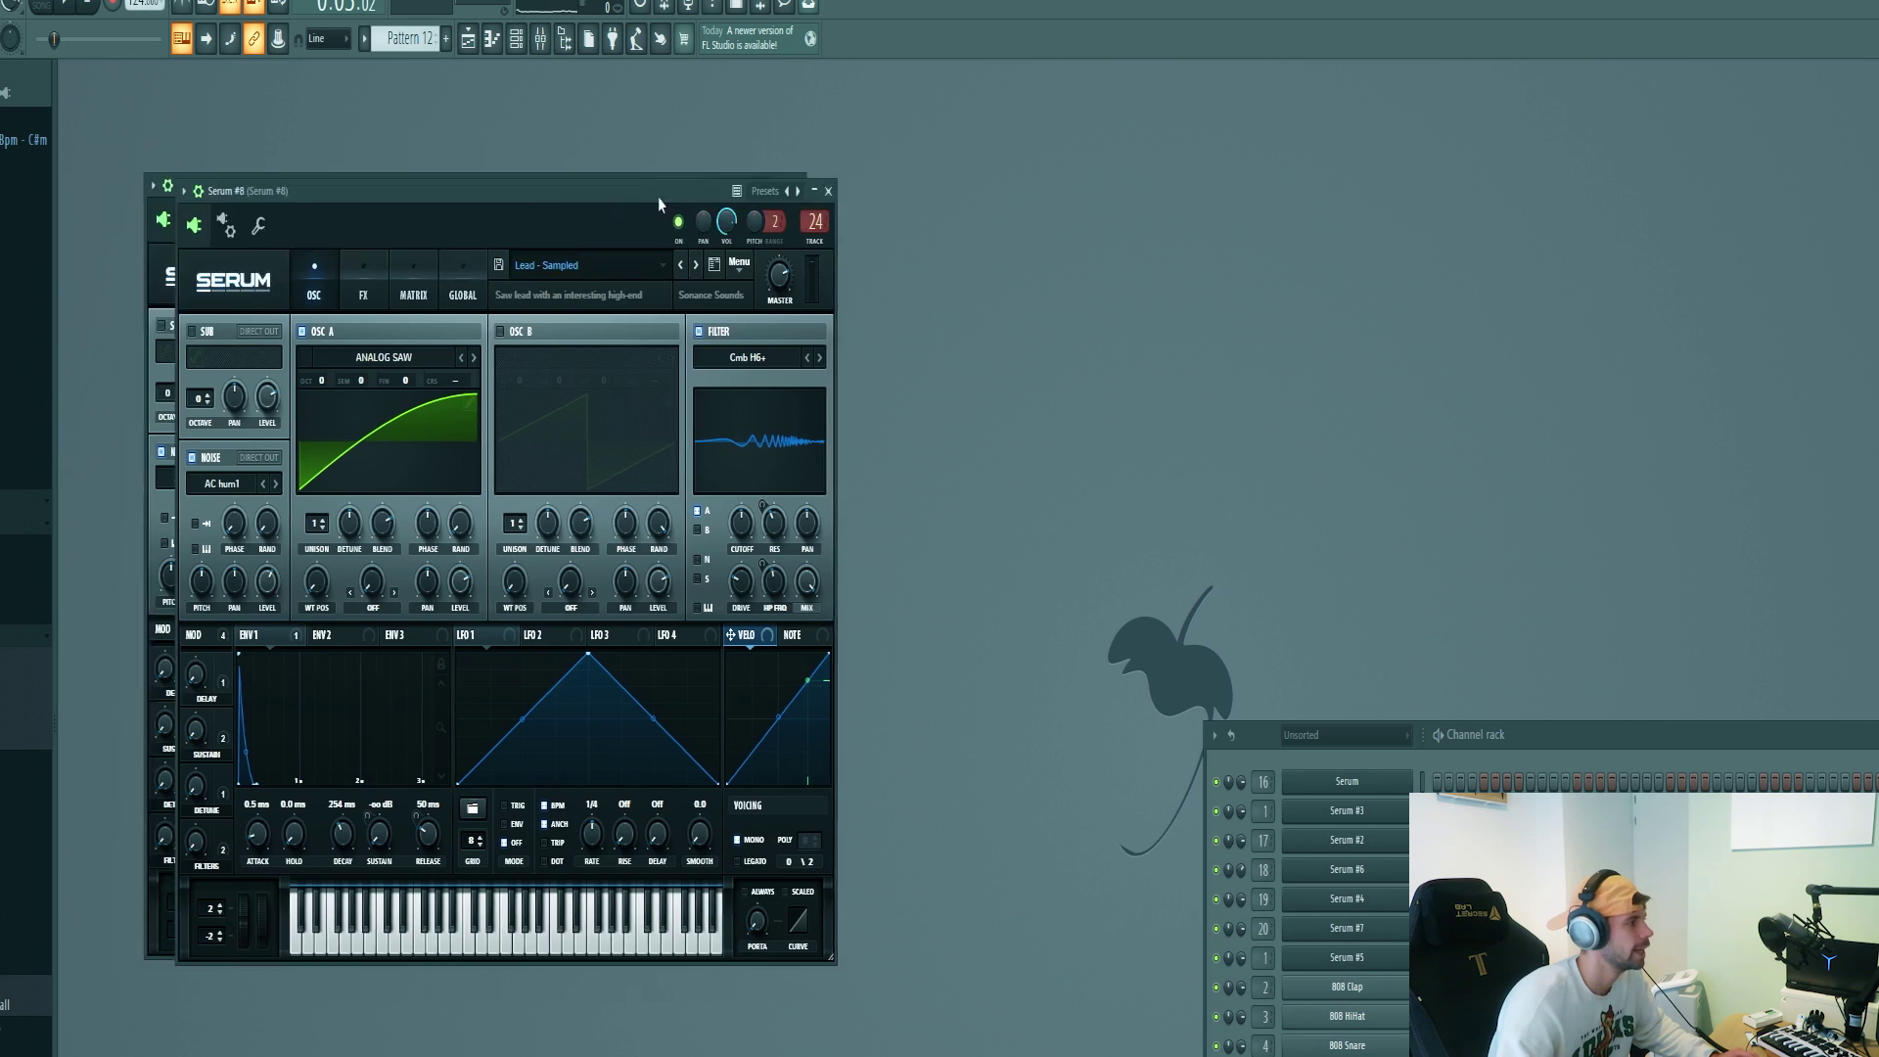
pyautogui.moveTo(657, 197); pyautogui.dragTo(1056, 291)
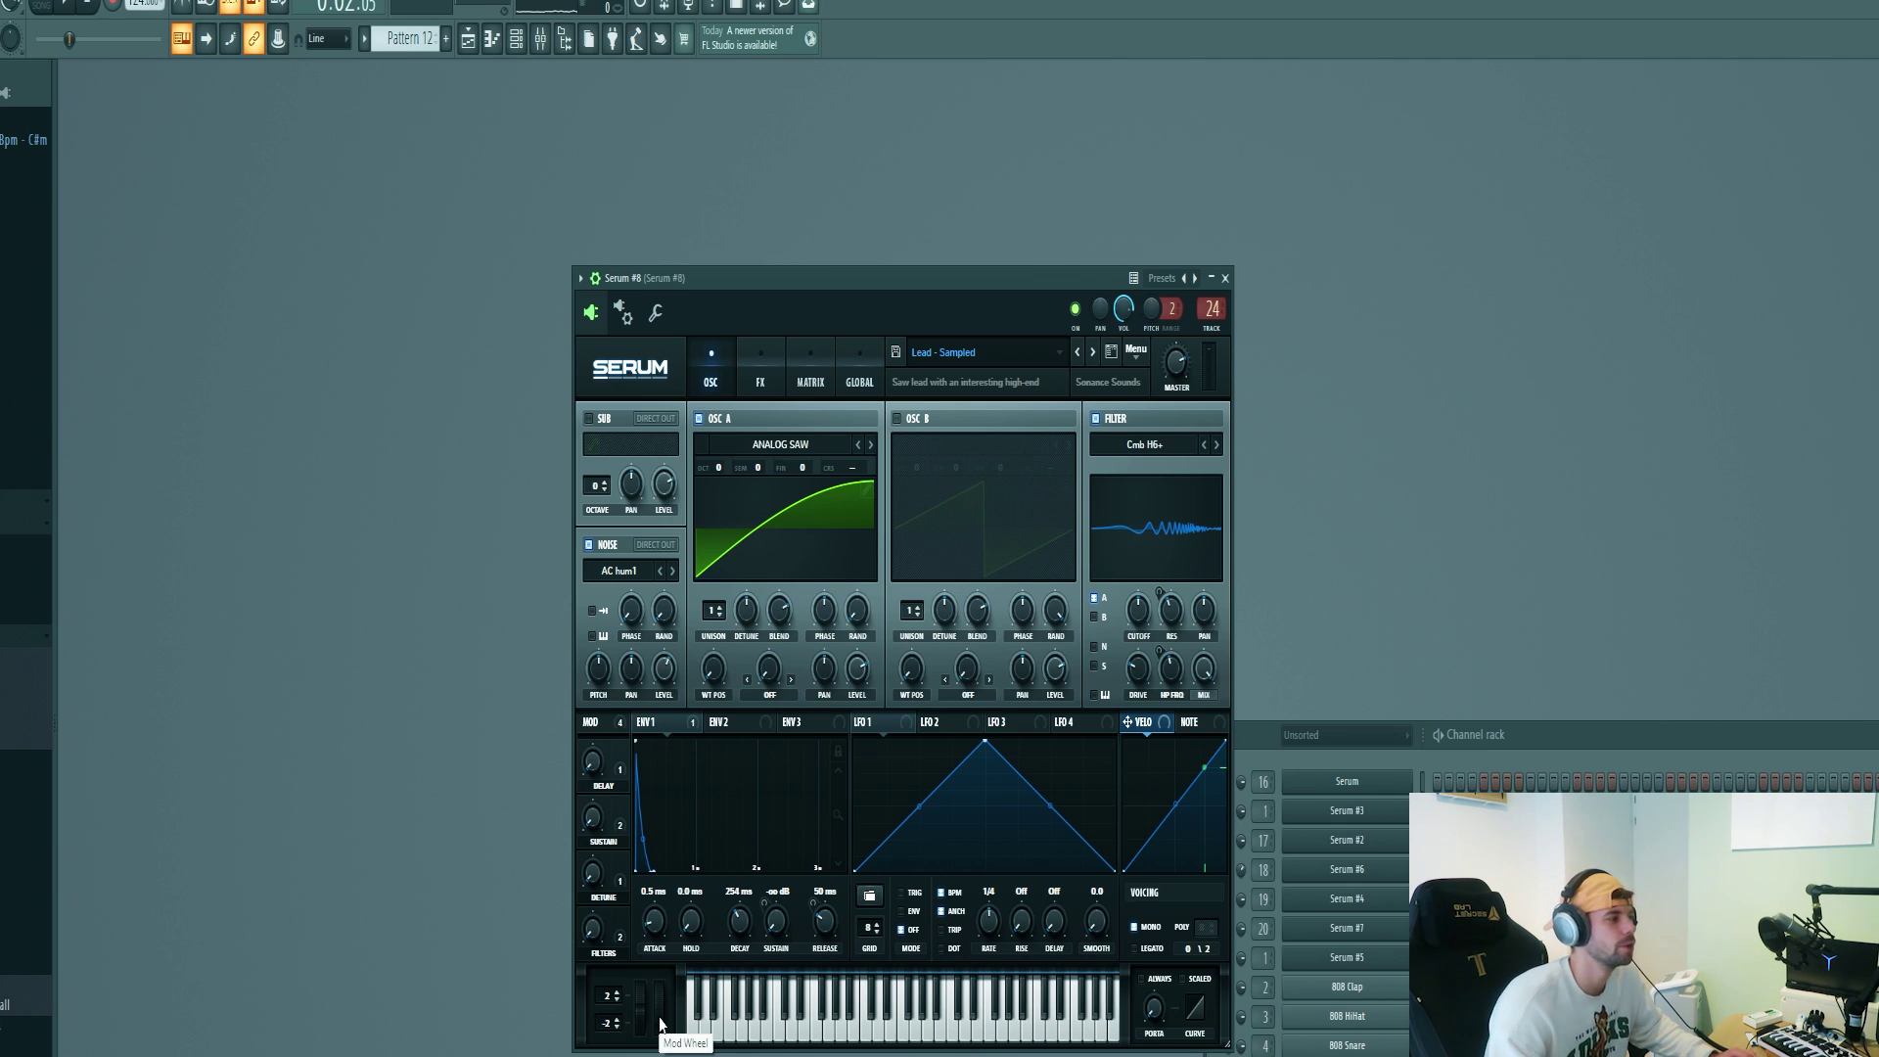
# - Raise the Serum #8 mod wheel from 11% to 42%
pyautogui.moveTo(657, 1003); pyautogui.dragTo(670, 956)
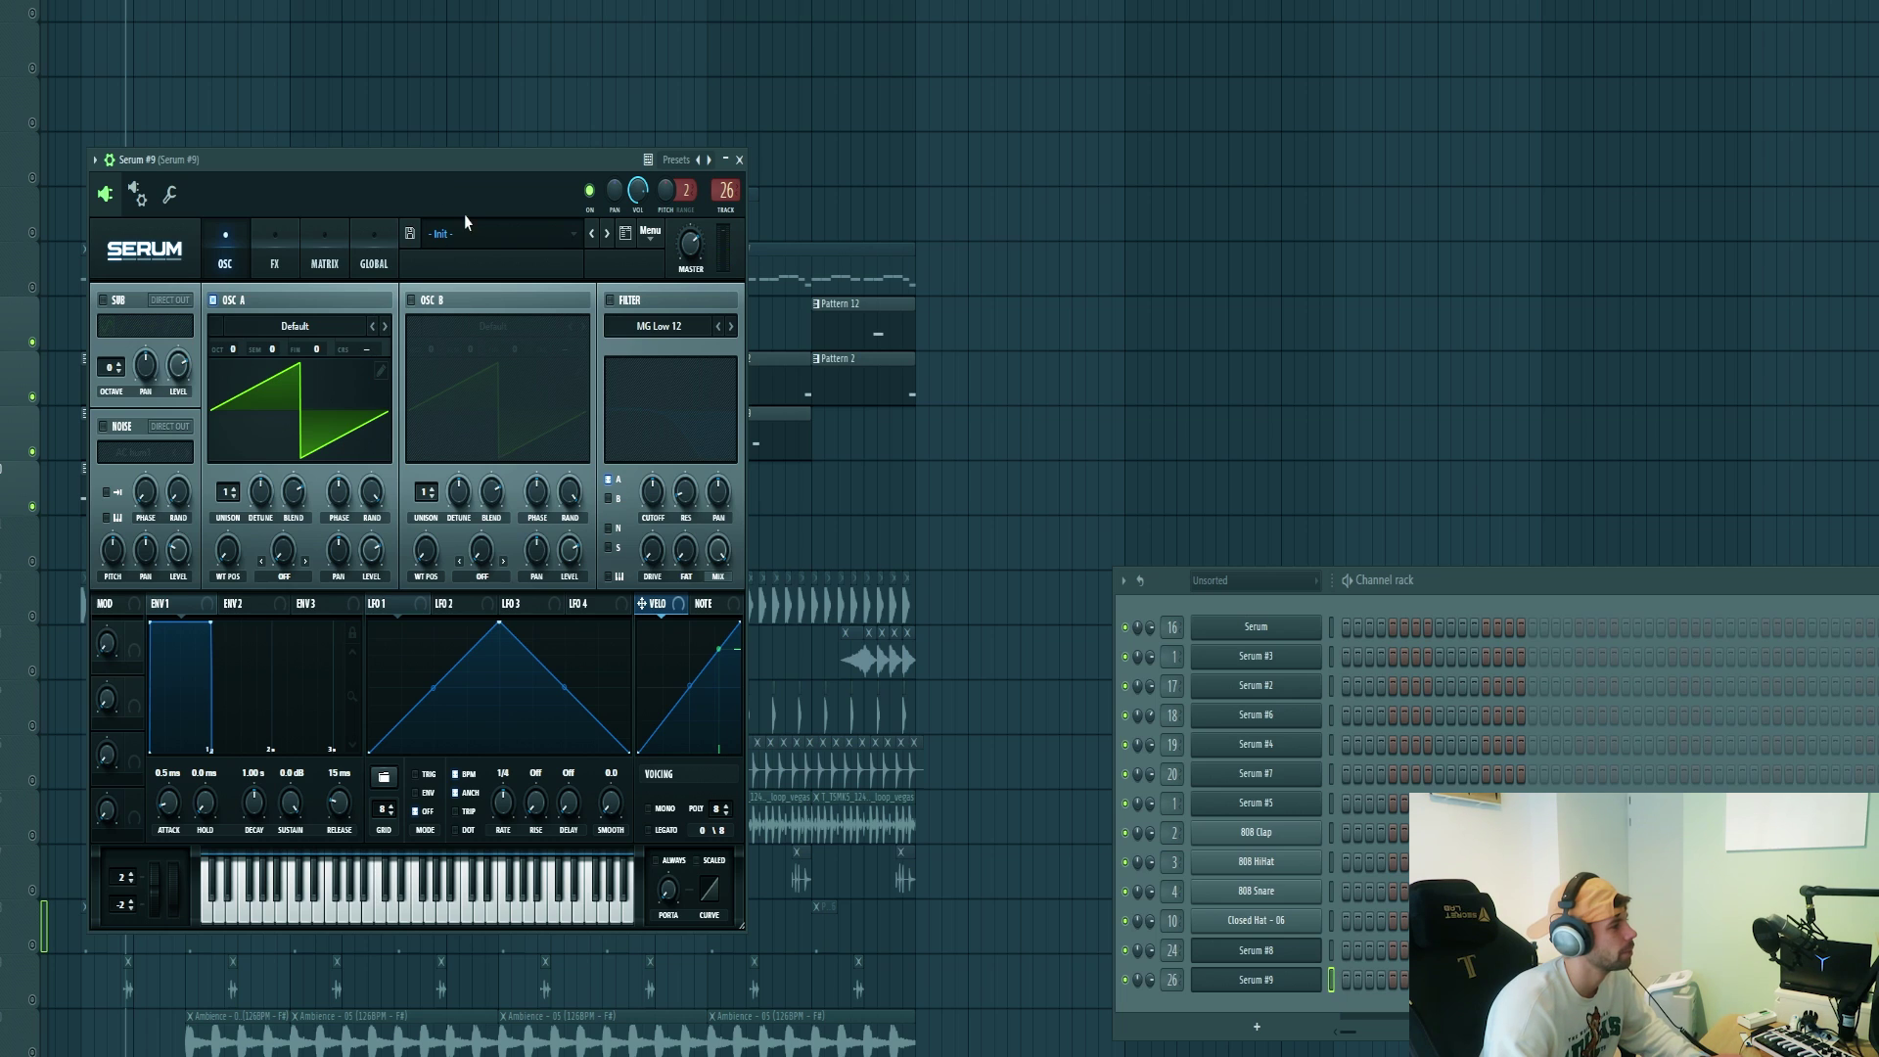
# - Load the Lead - Wub preset on Serum #9 and open its piano roll
pyautogui.click(477, 232)
pyautogui.click(950, 897)
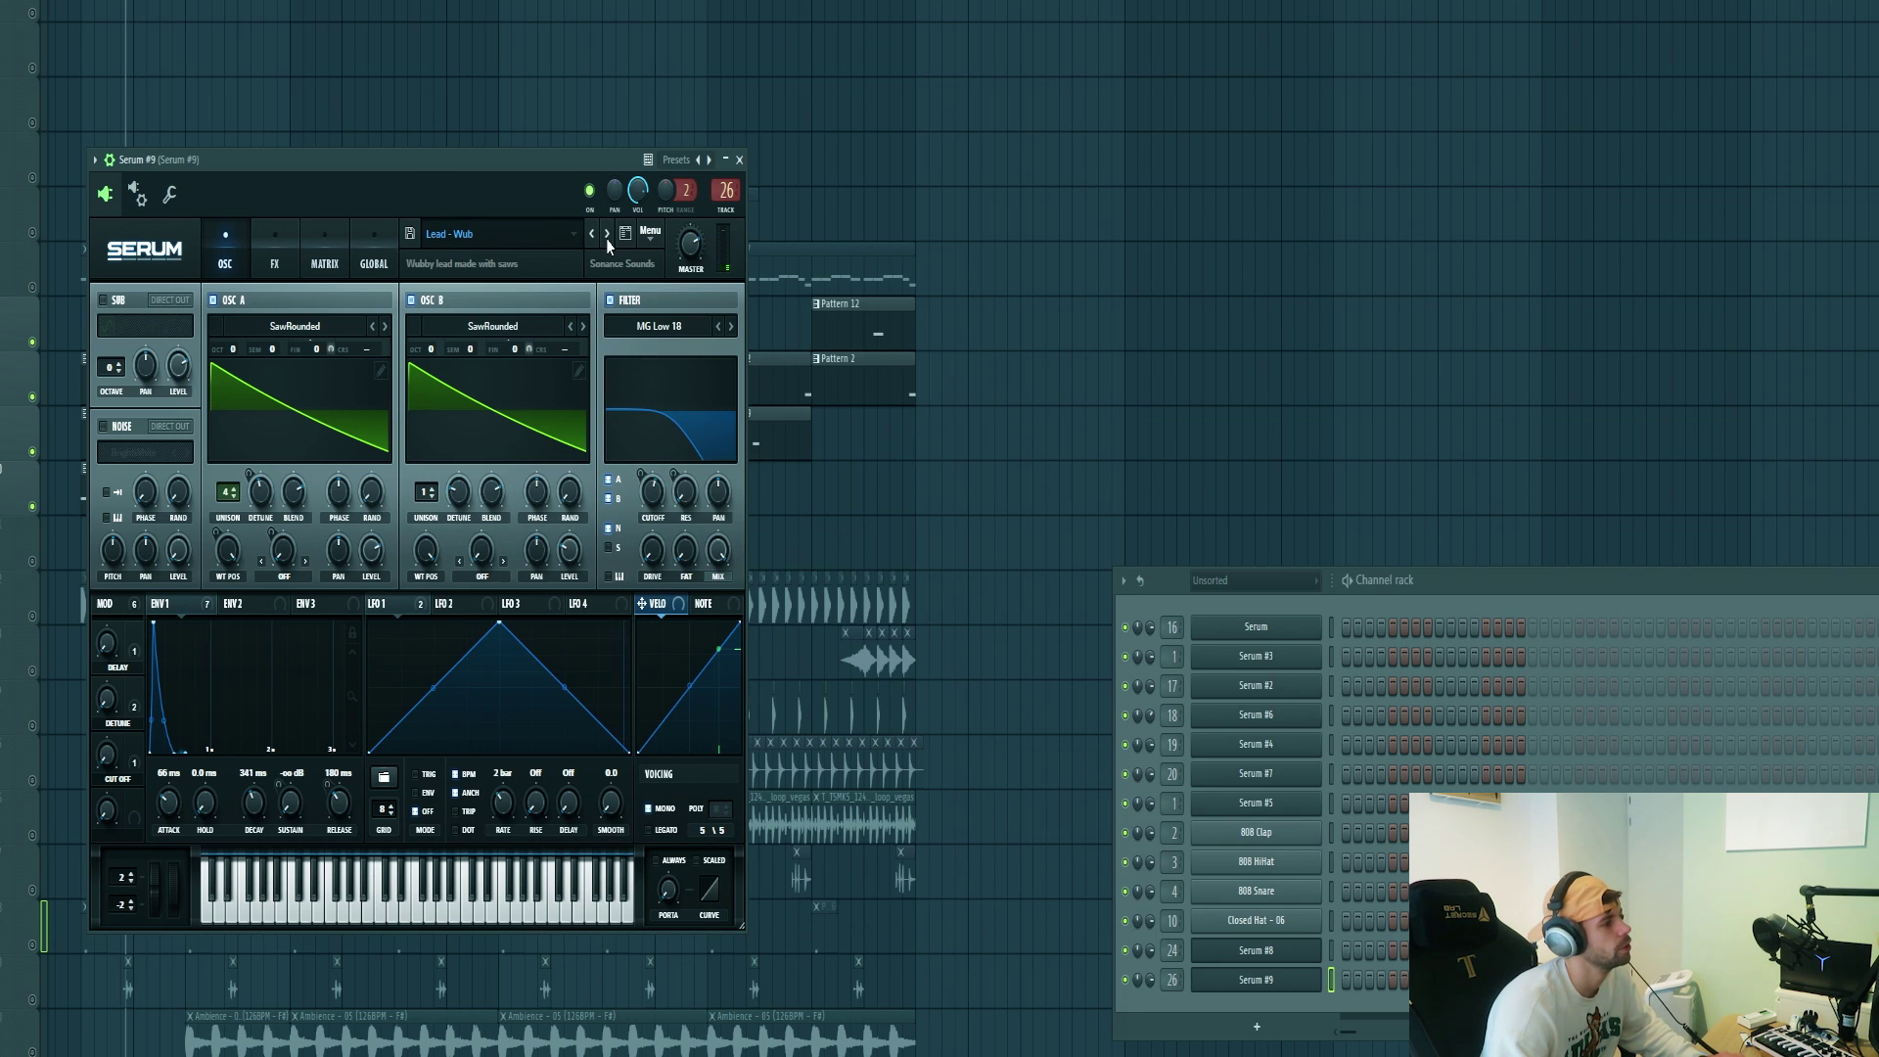
pyautogui.rightClick(1305, 979)
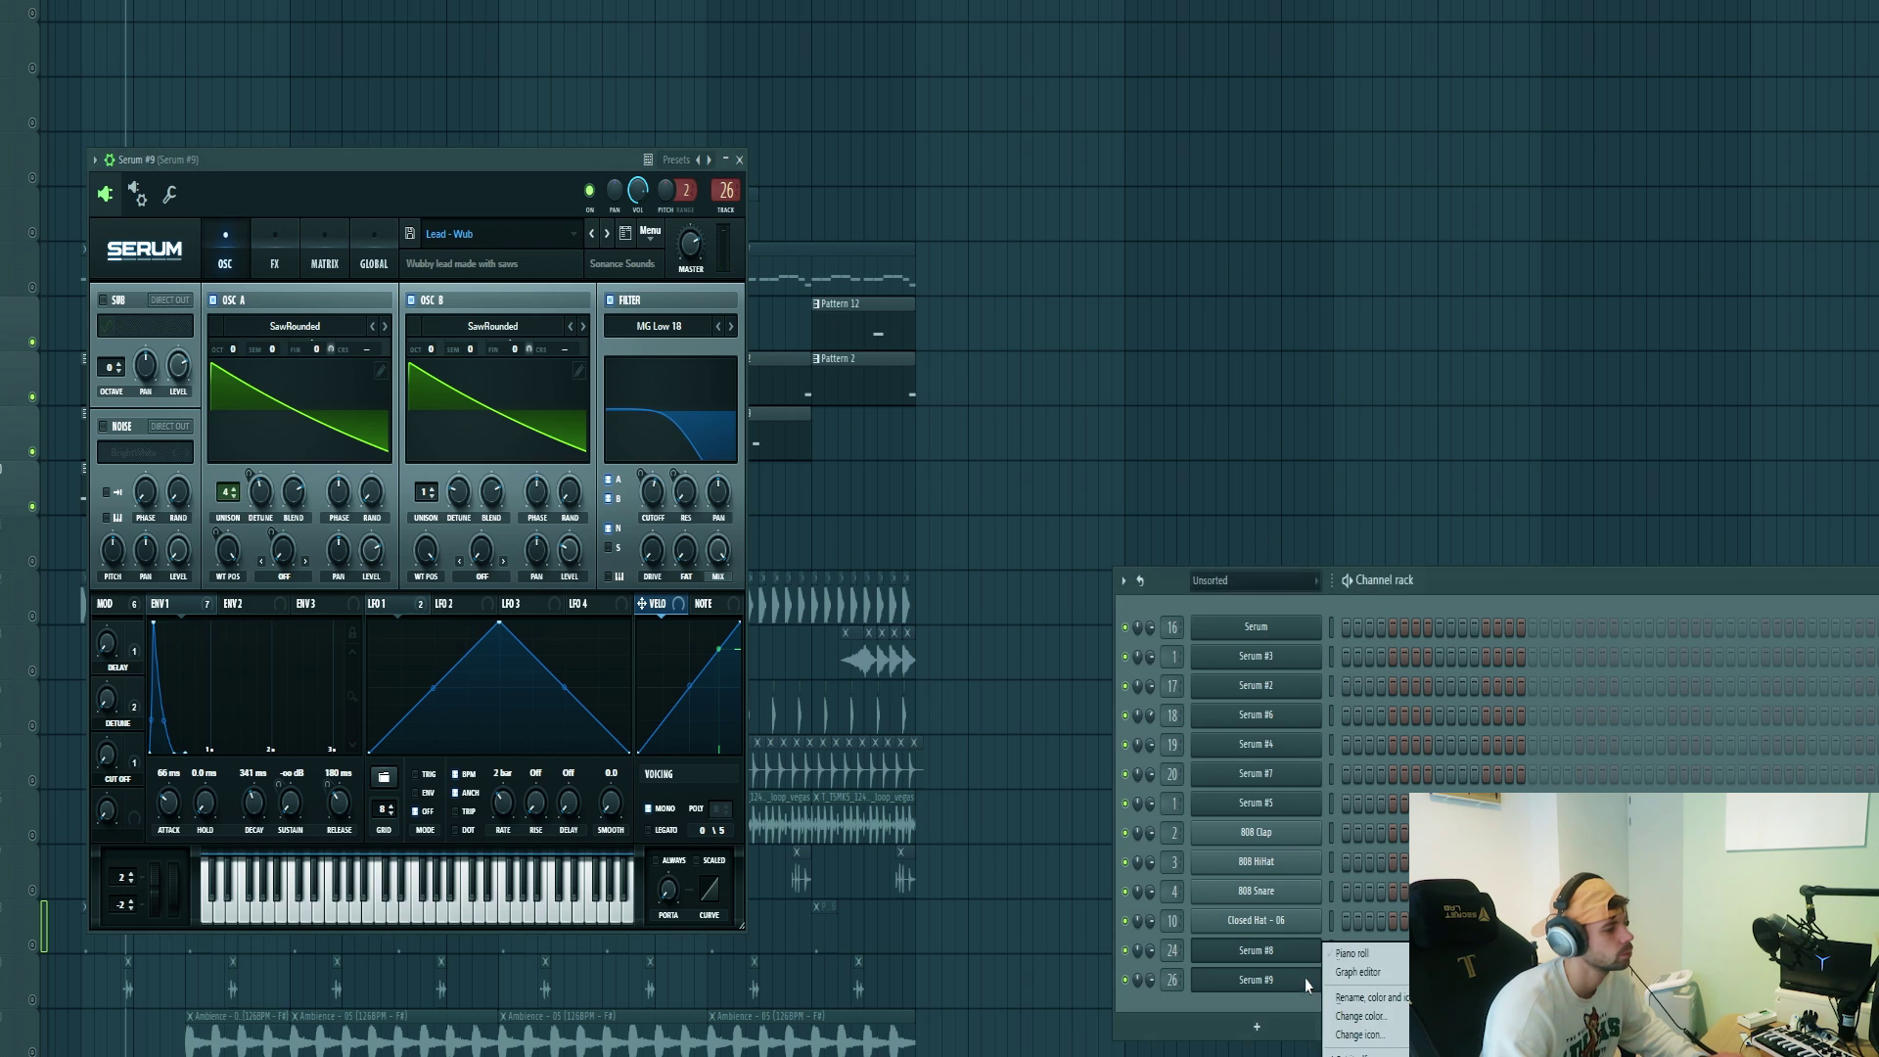
pyautogui.click(1352, 953)
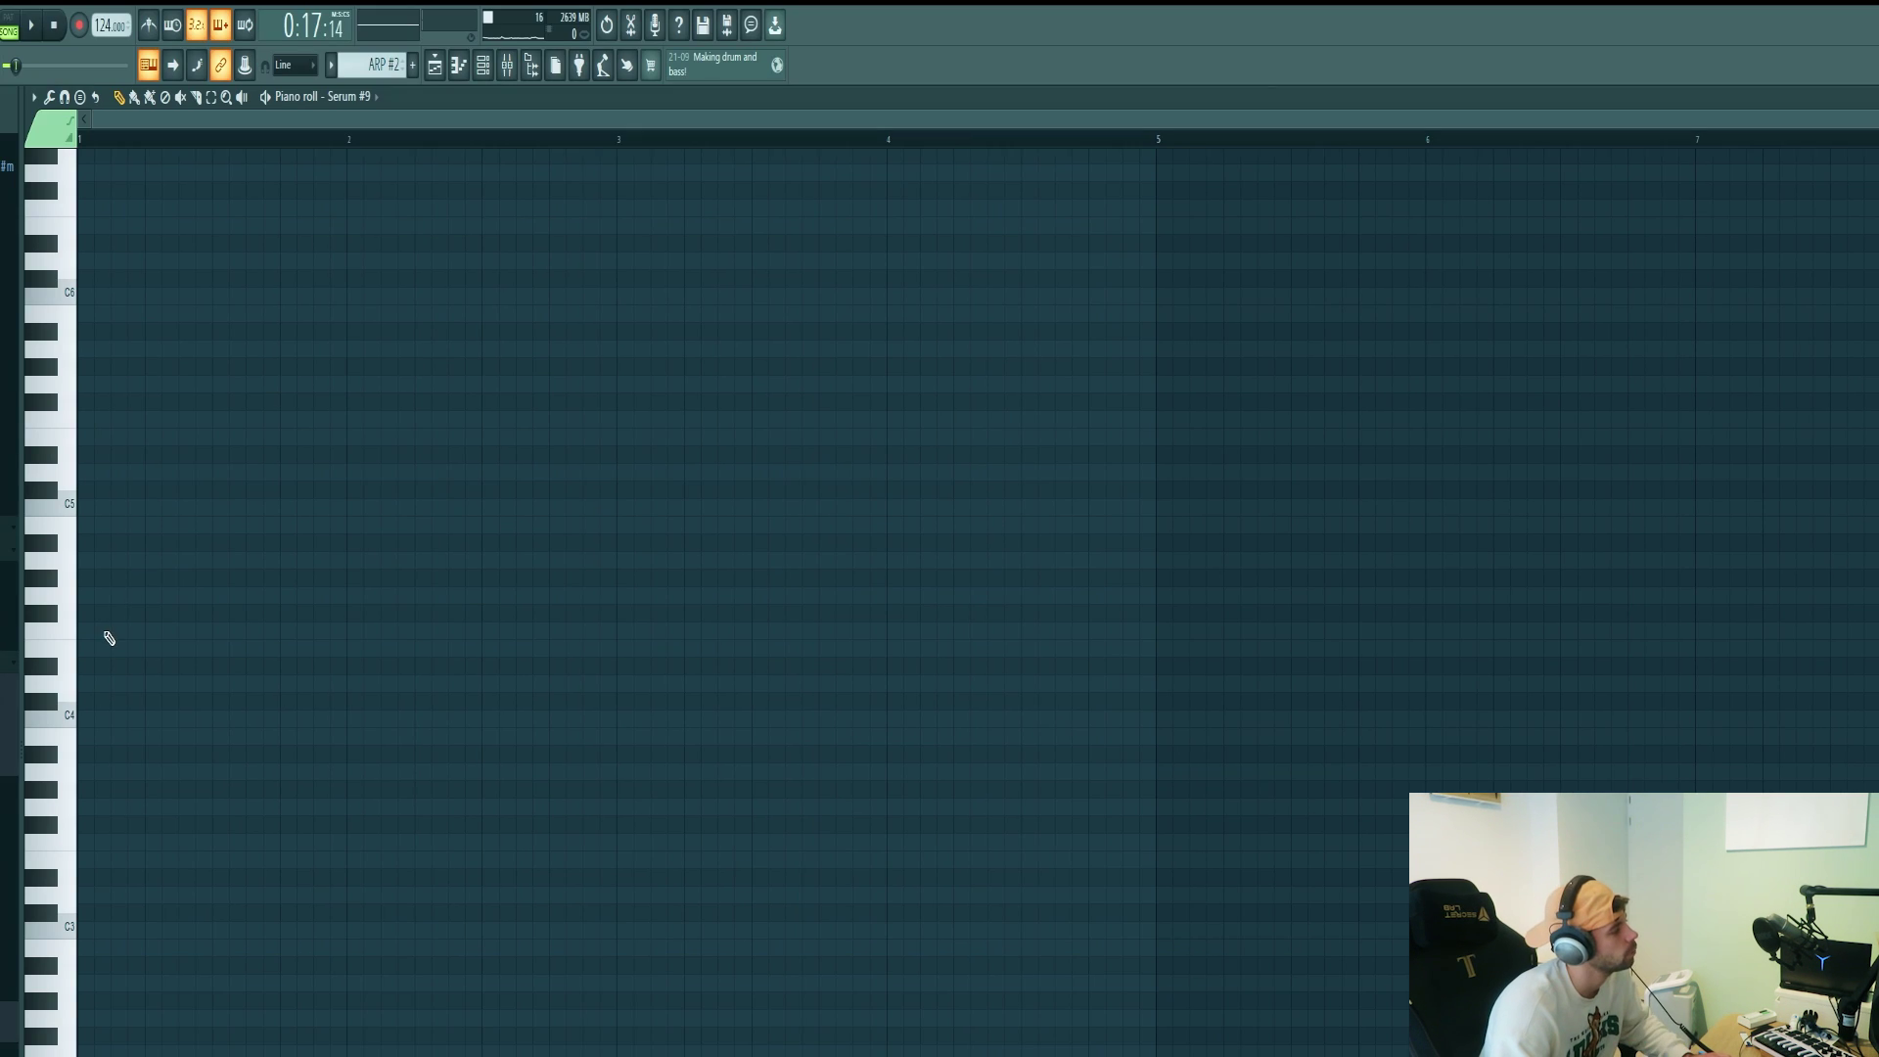
# - Draw the bar-1 arp notes starting with F4 and audition the pattern
pyautogui.click(48, 452)
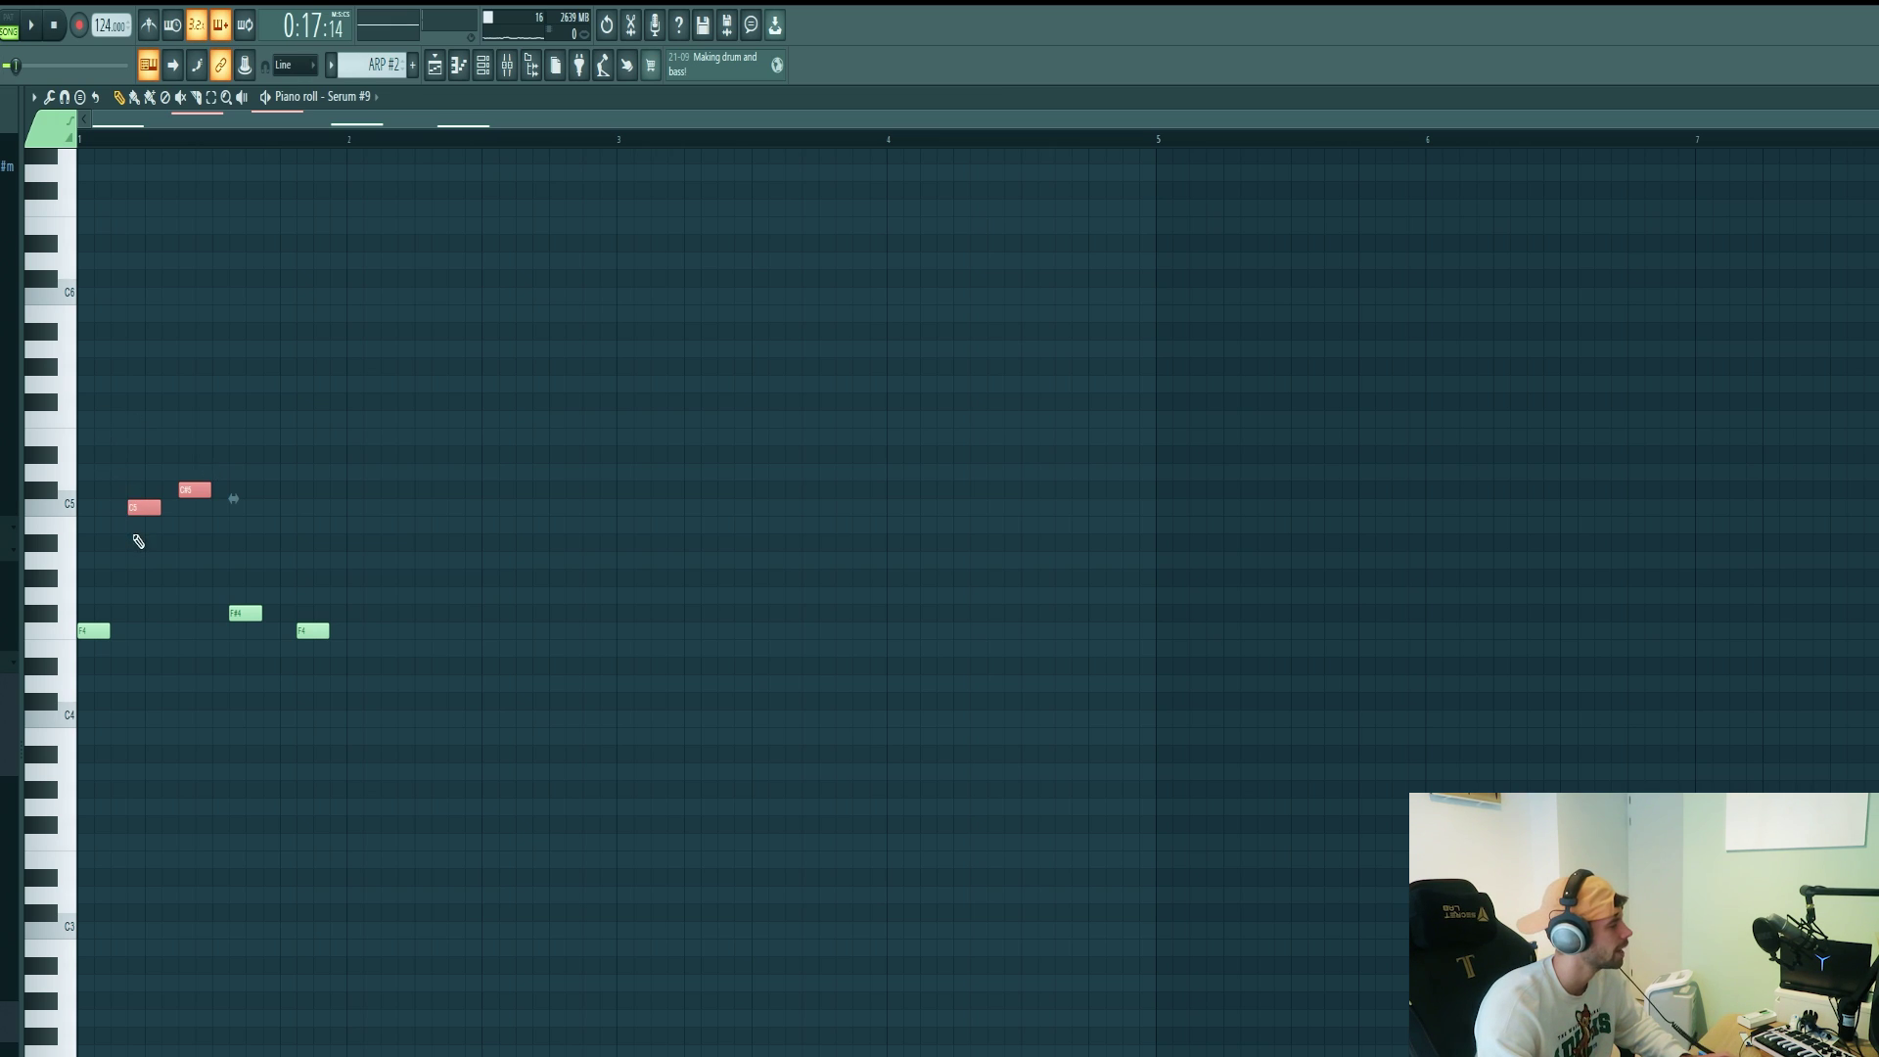
pyautogui.moveTo(344, 711); pyautogui.dragTo(251, 571)
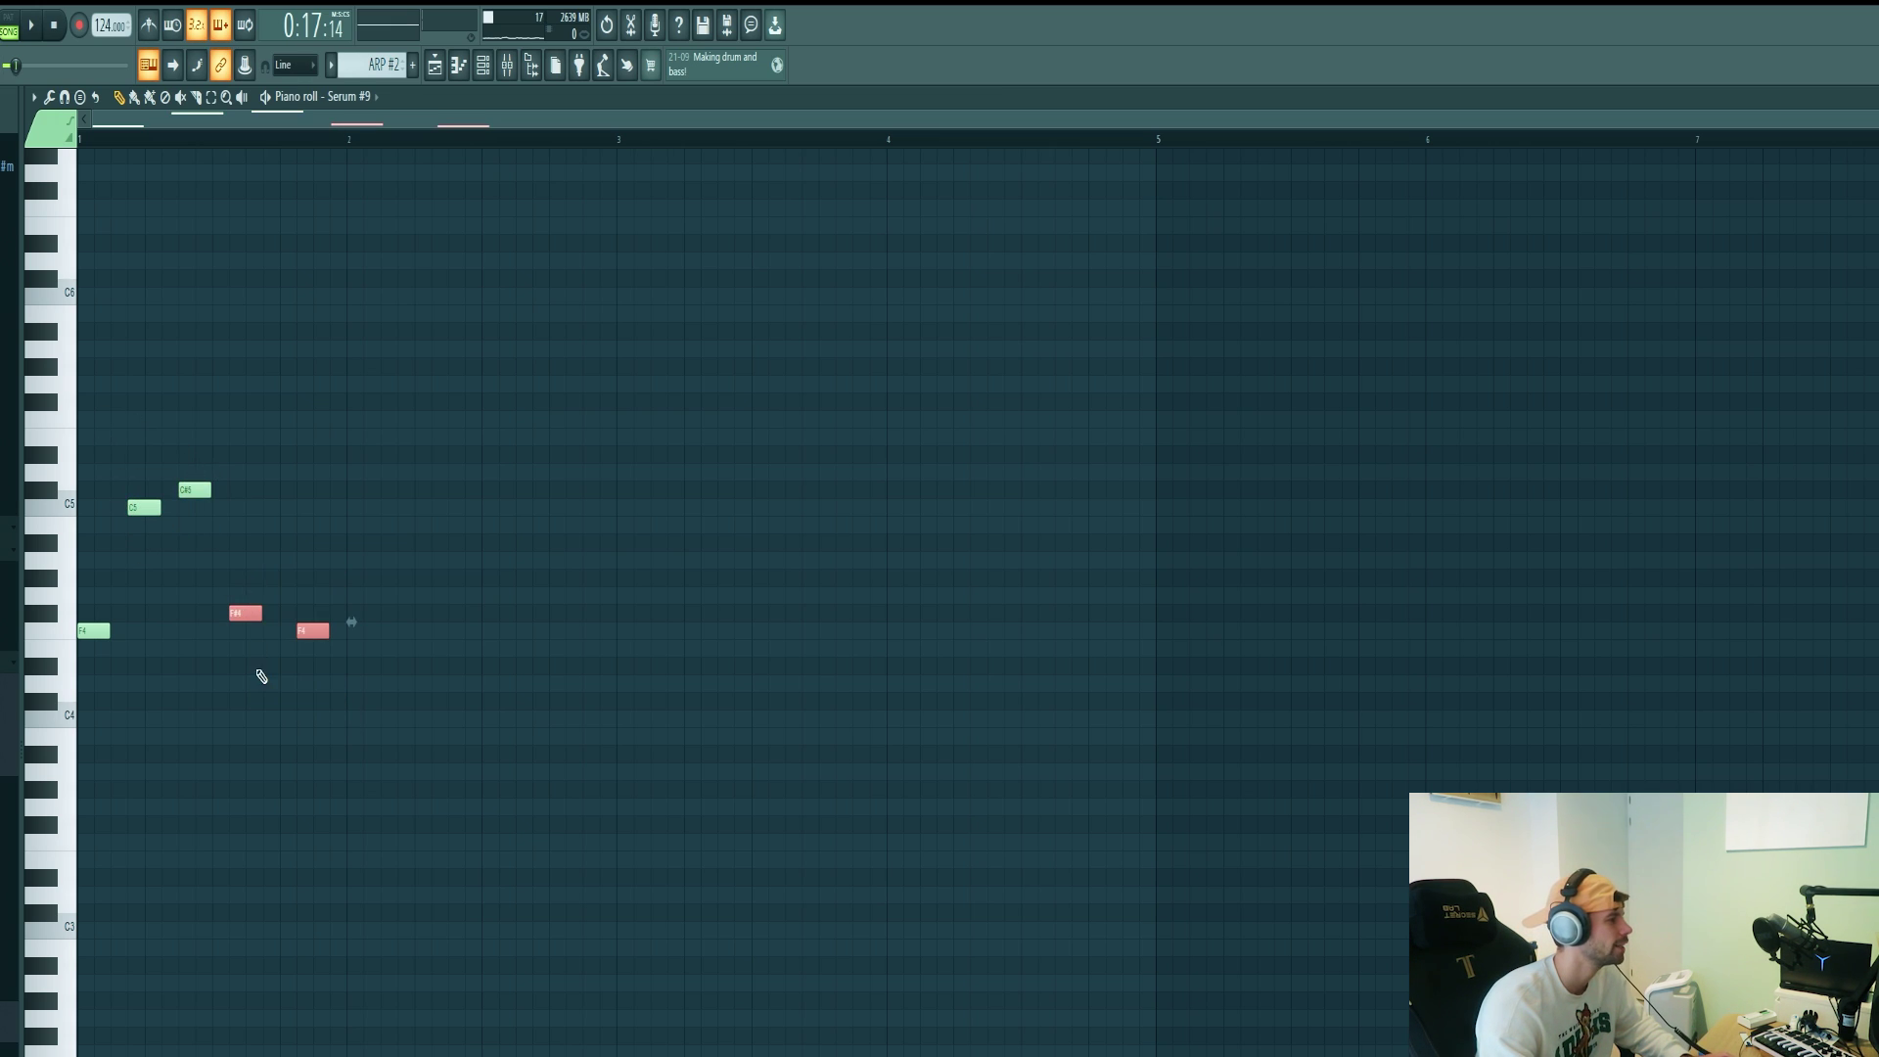
pyautogui.press('space')
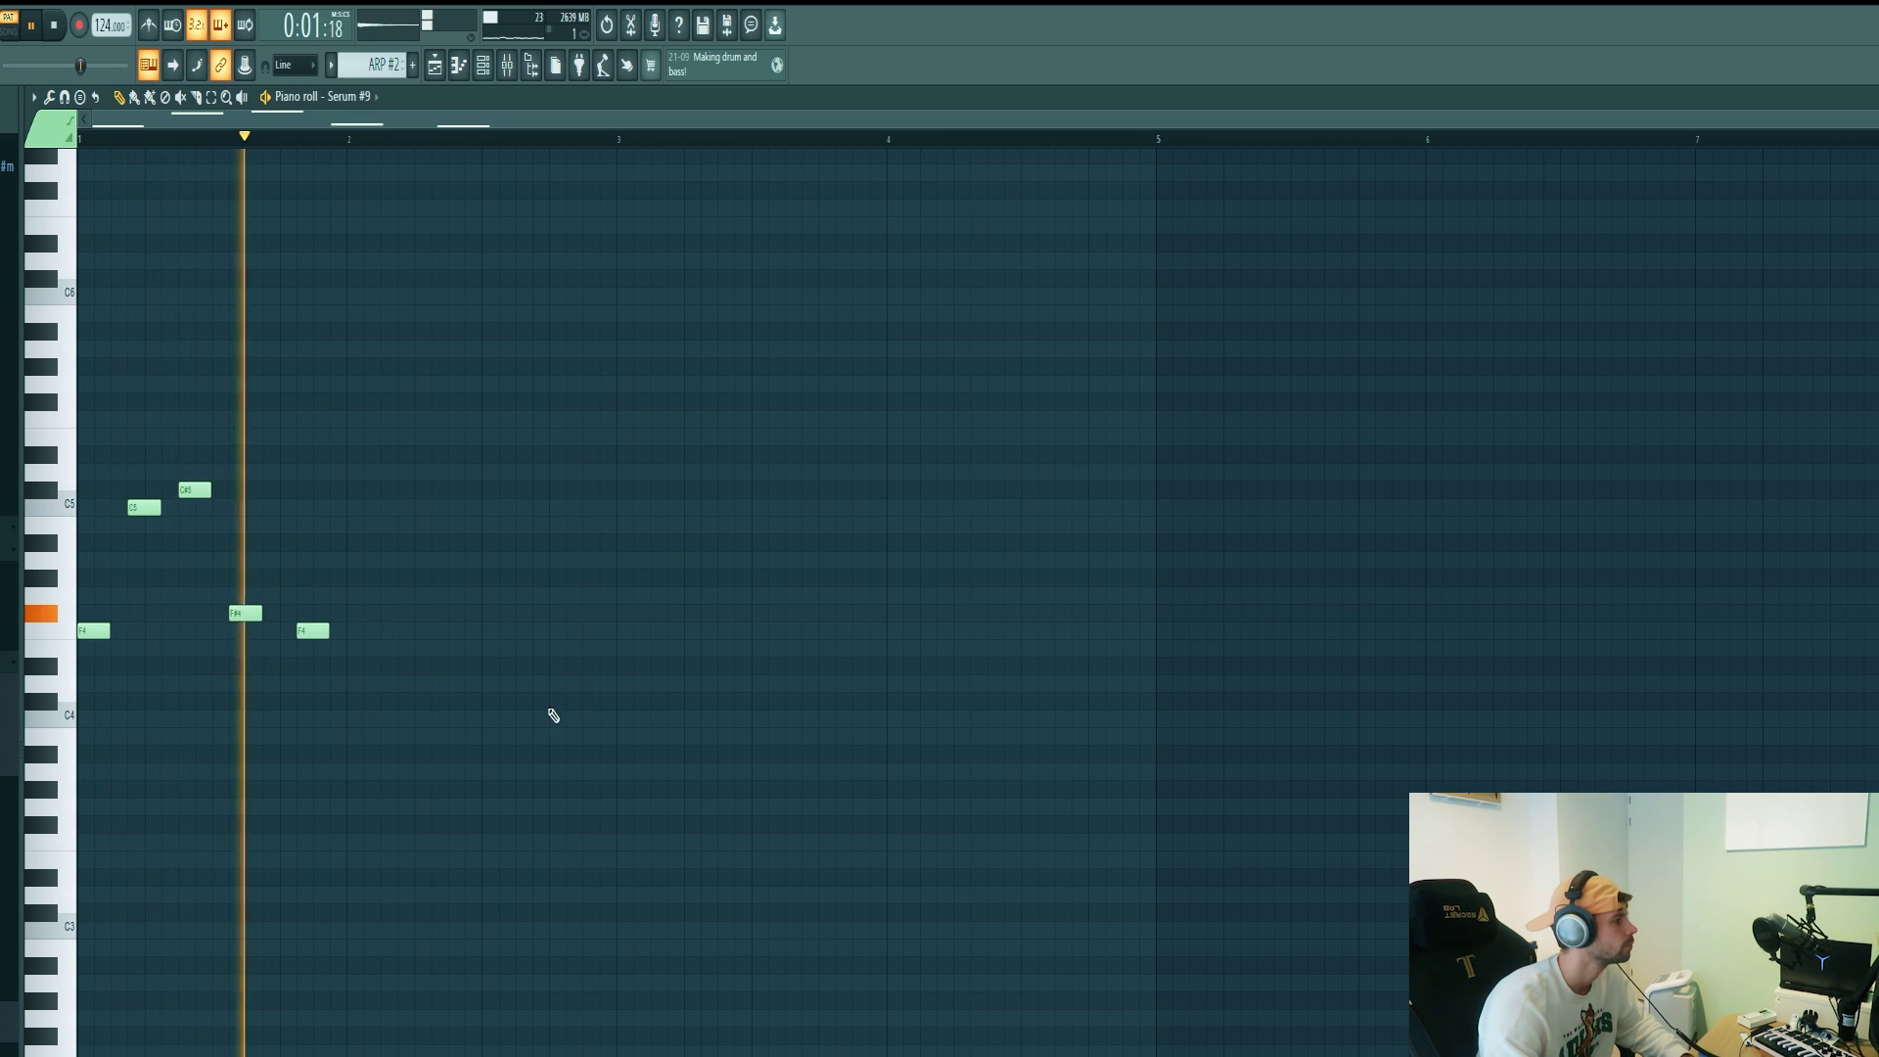
pyautogui.press('space')
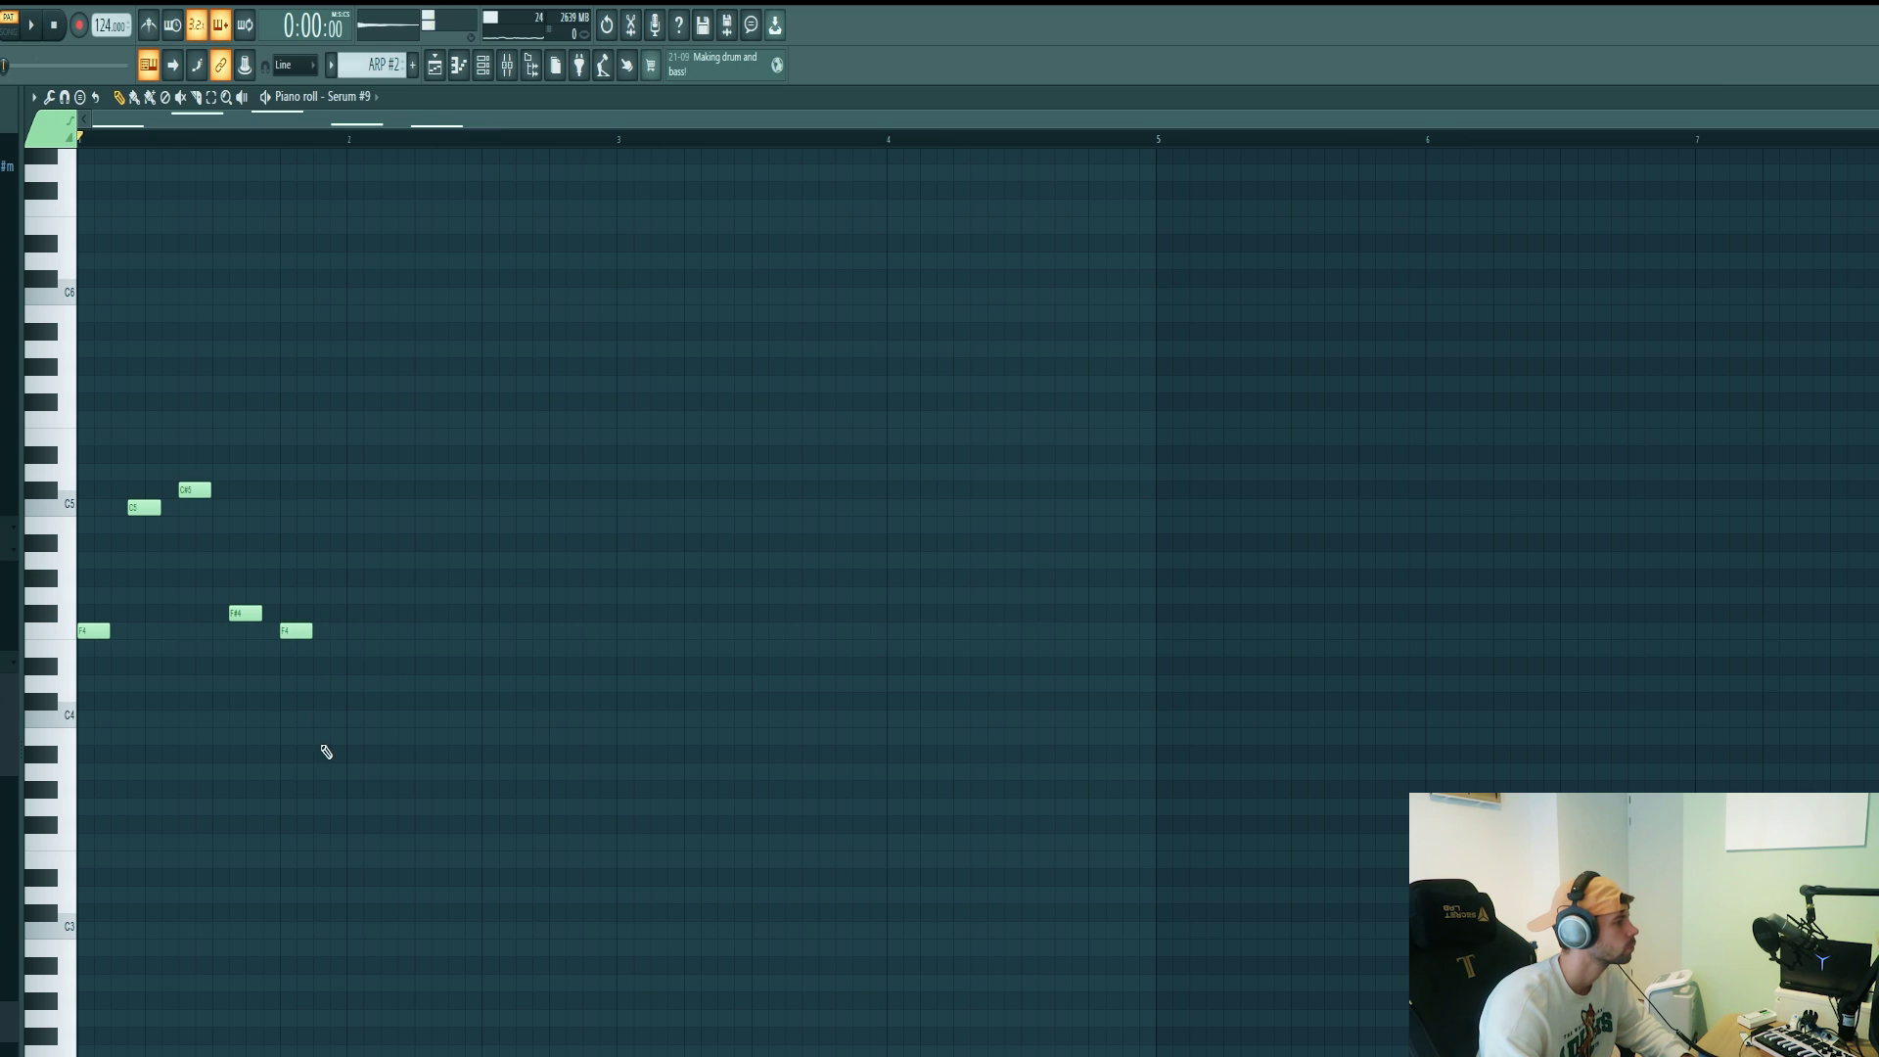
pyautogui.press('space')
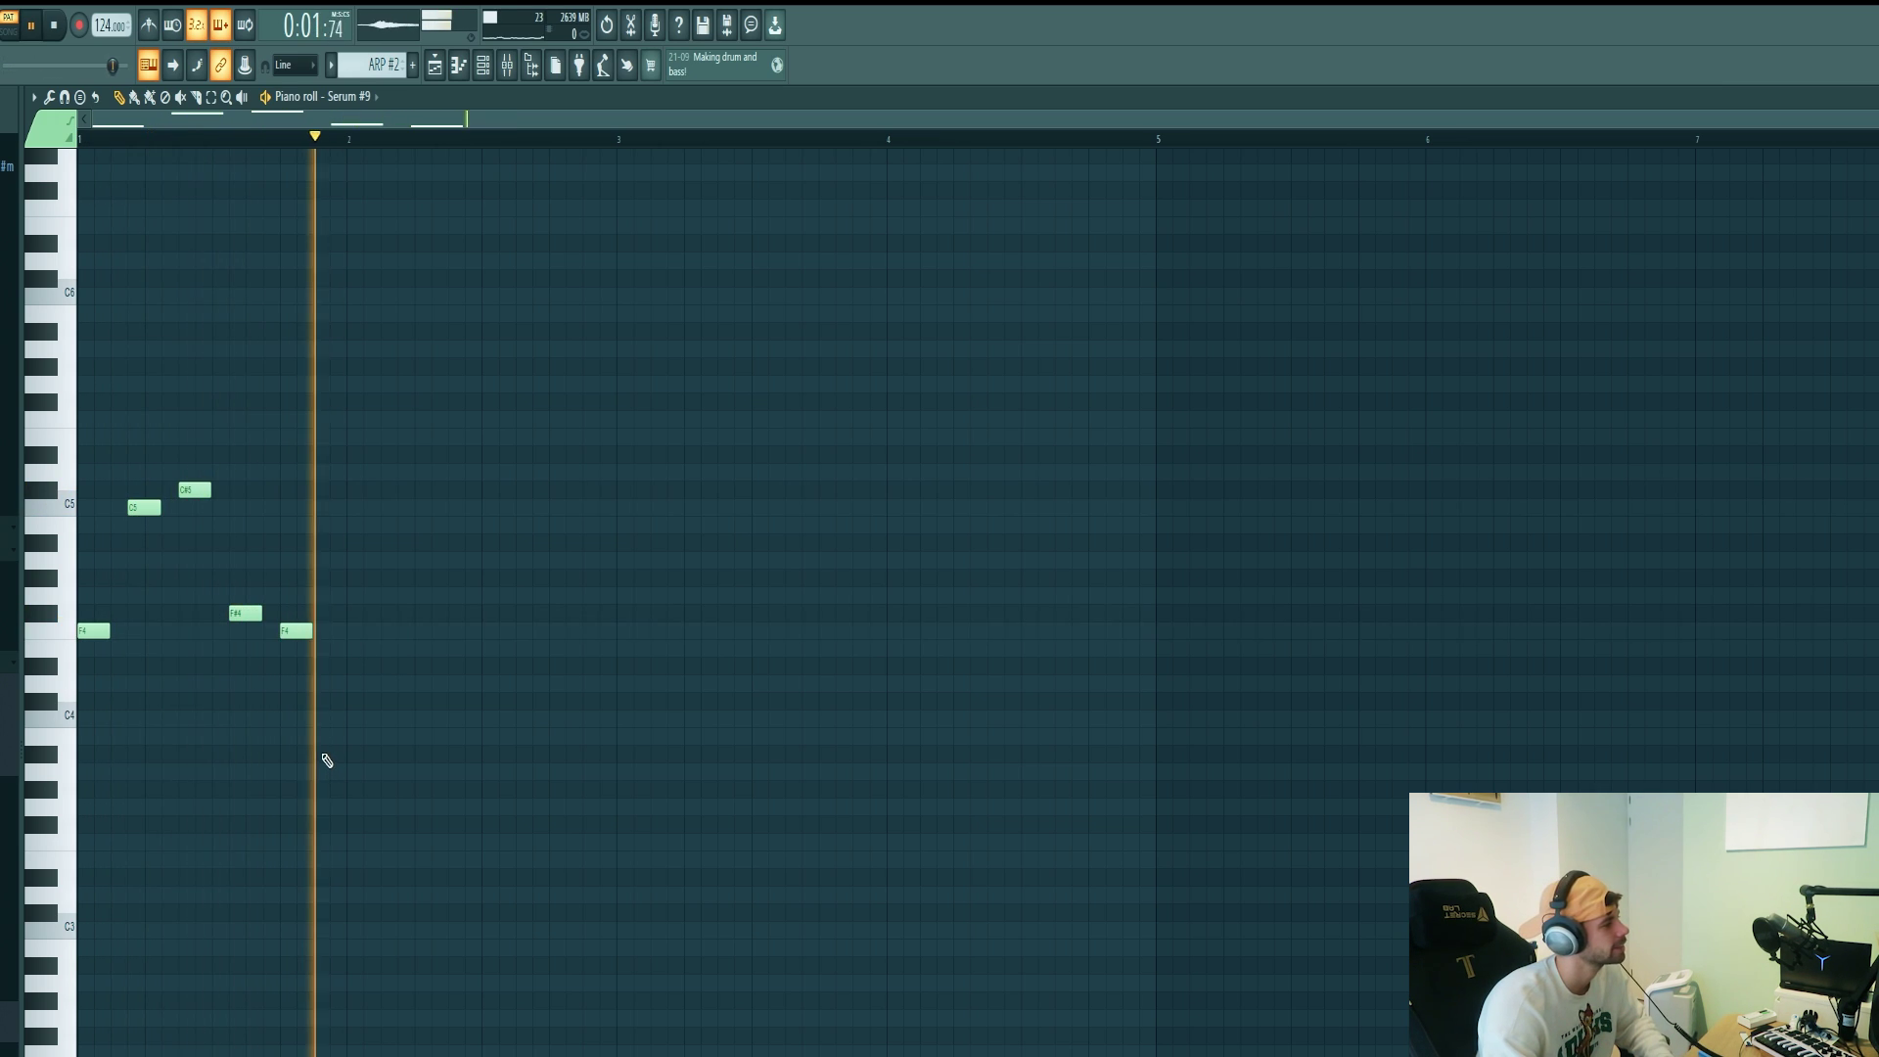
pyautogui.press('space')
# - Duplicate bar 1 with Ctrl+B twice to fill four bars and play the arpeggio
pyautogui.hotkey('ctrl', 'a')
pyautogui.hotkey('ctrl', 'b')
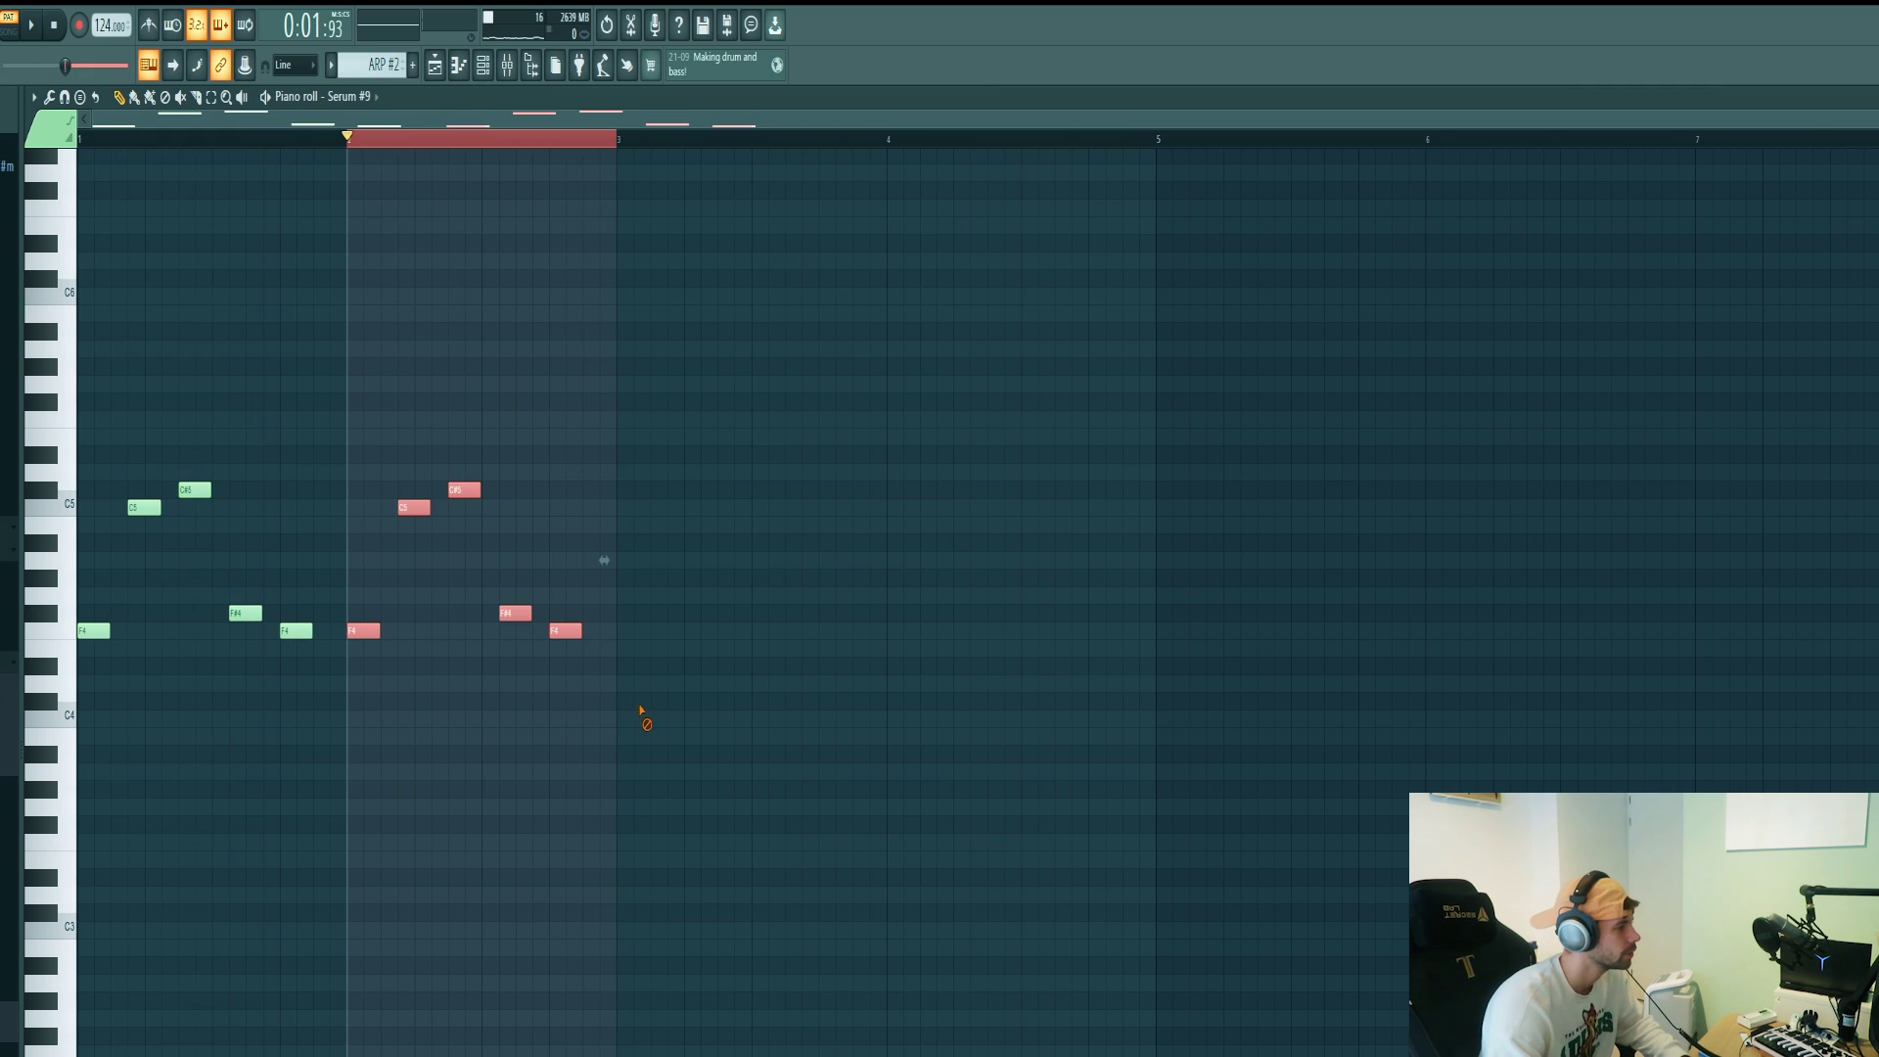
pyautogui.hotkey('ctrl', 'a')
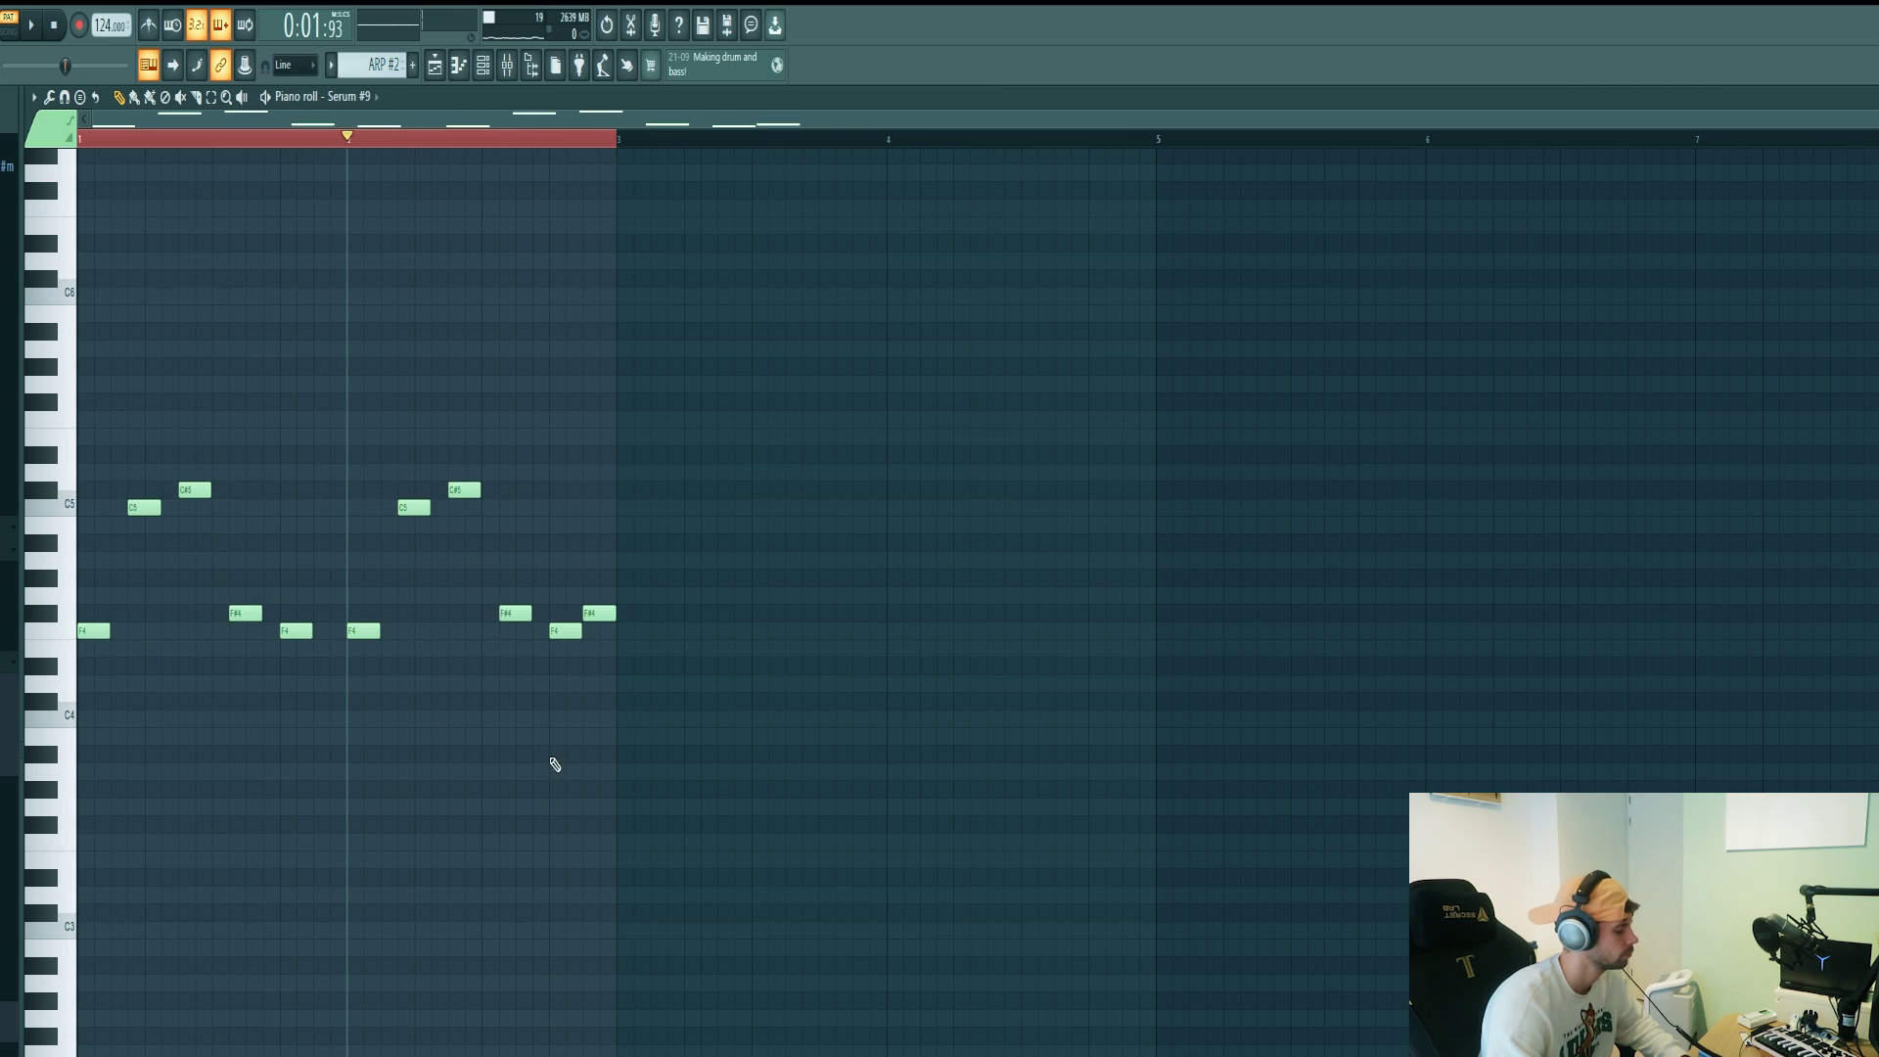
pyautogui.hotkey('ctrl', 'b')
pyautogui.hotkey('ctrl', 'a')
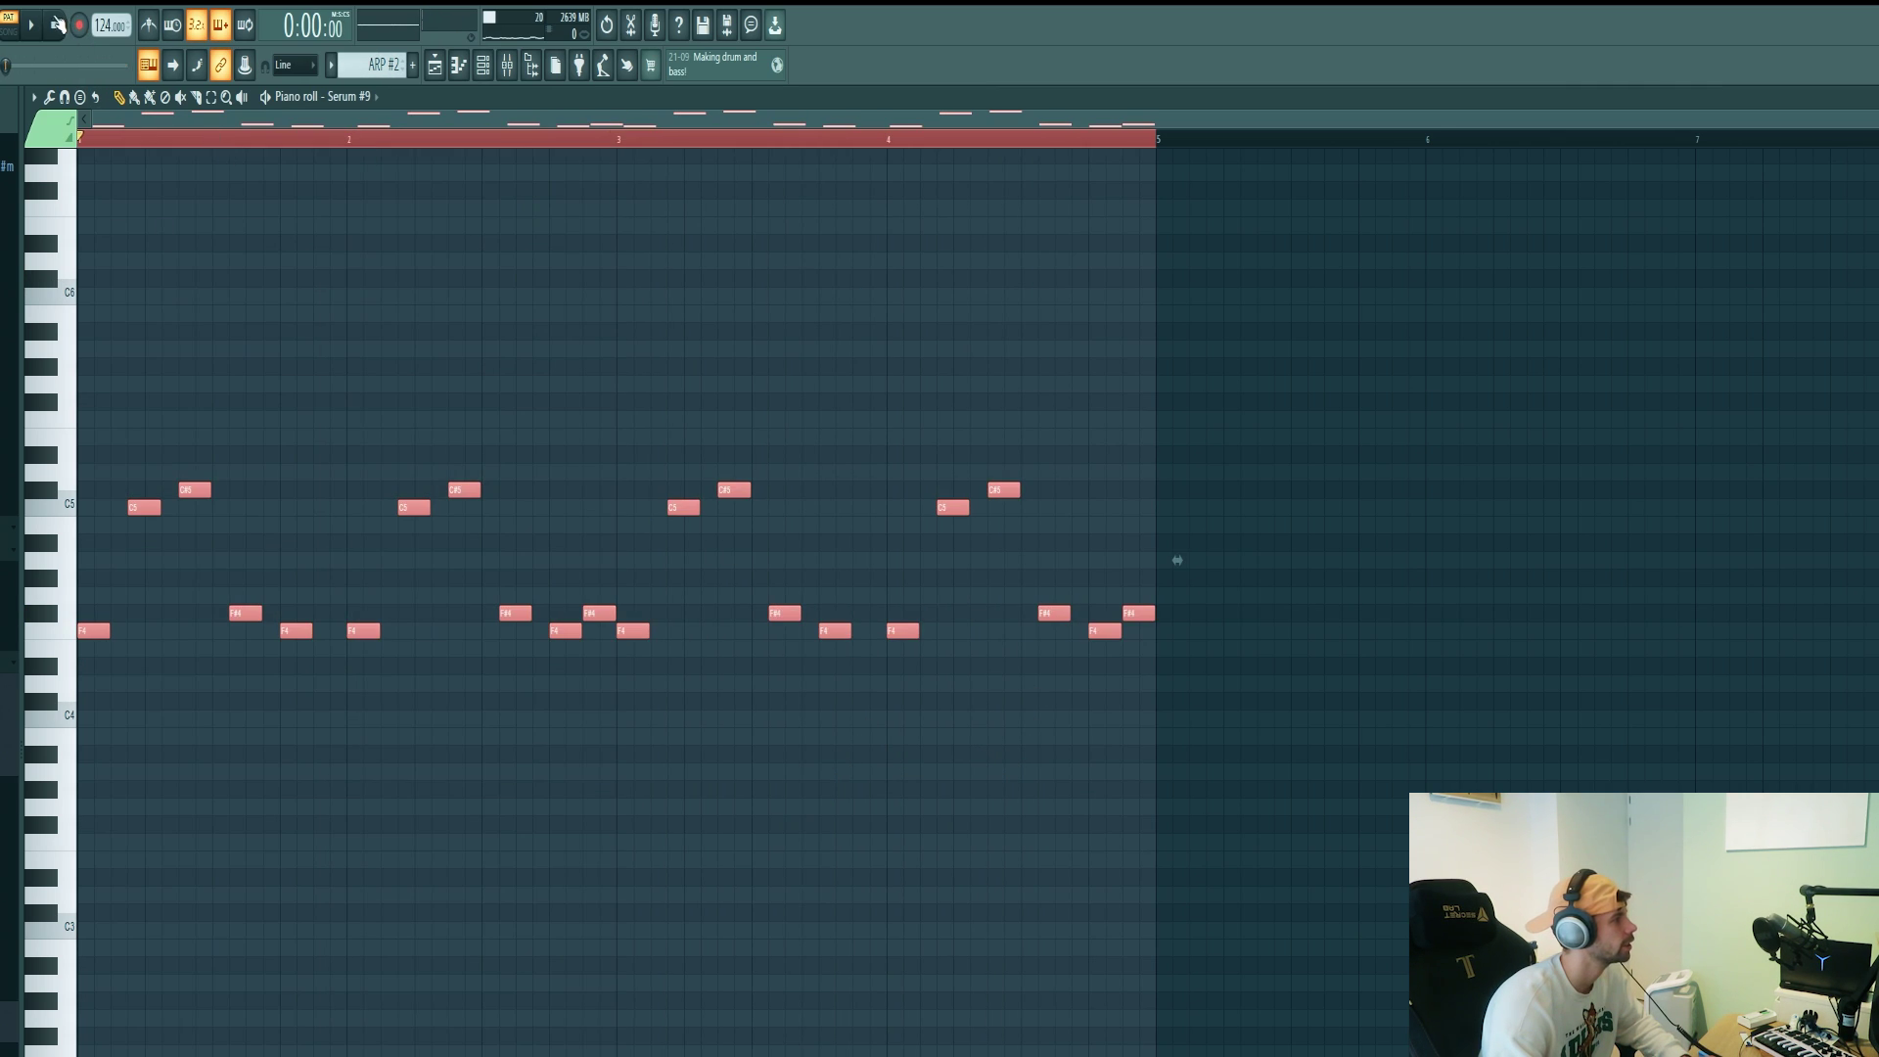
pyautogui.press('space')
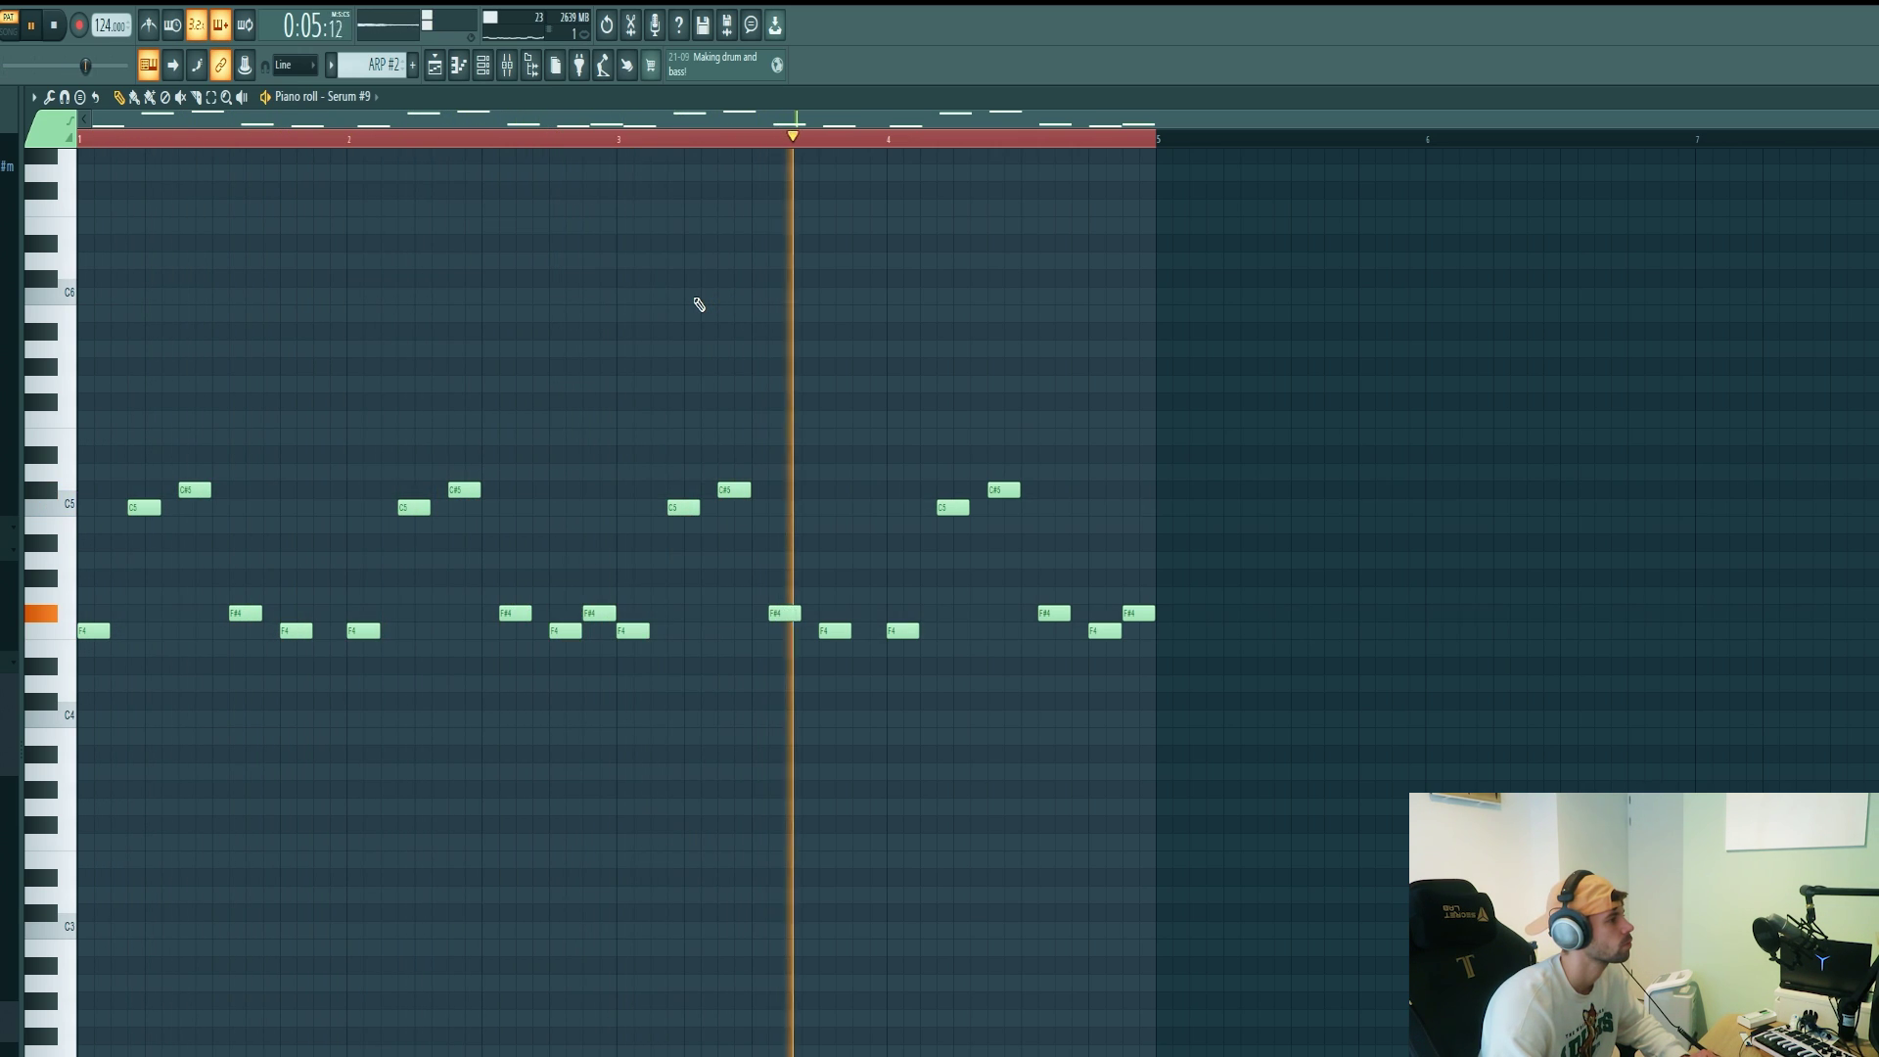
pyautogui.press('space')
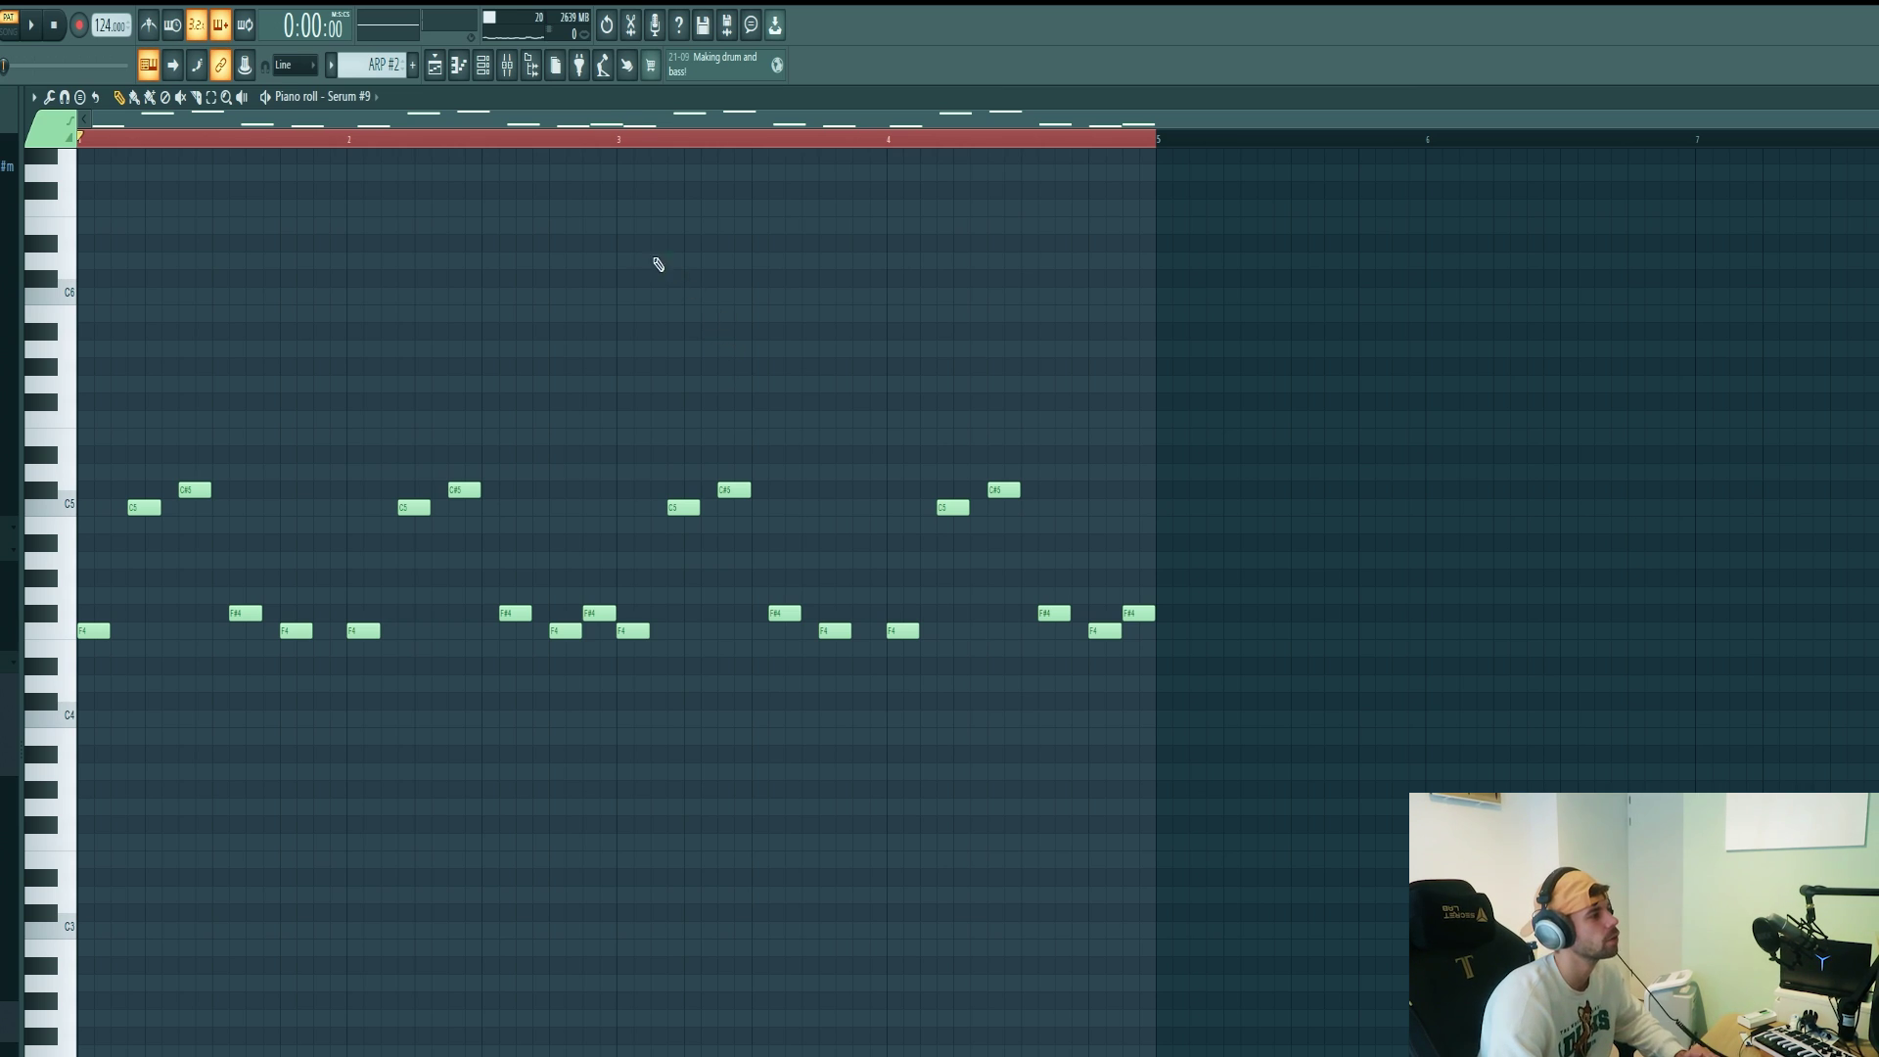
pyautogui.click(507, 65)
# - Play the arp and undo the Fruity Love Philter's Filter 1 cutoff change
pyautogui.press('space')
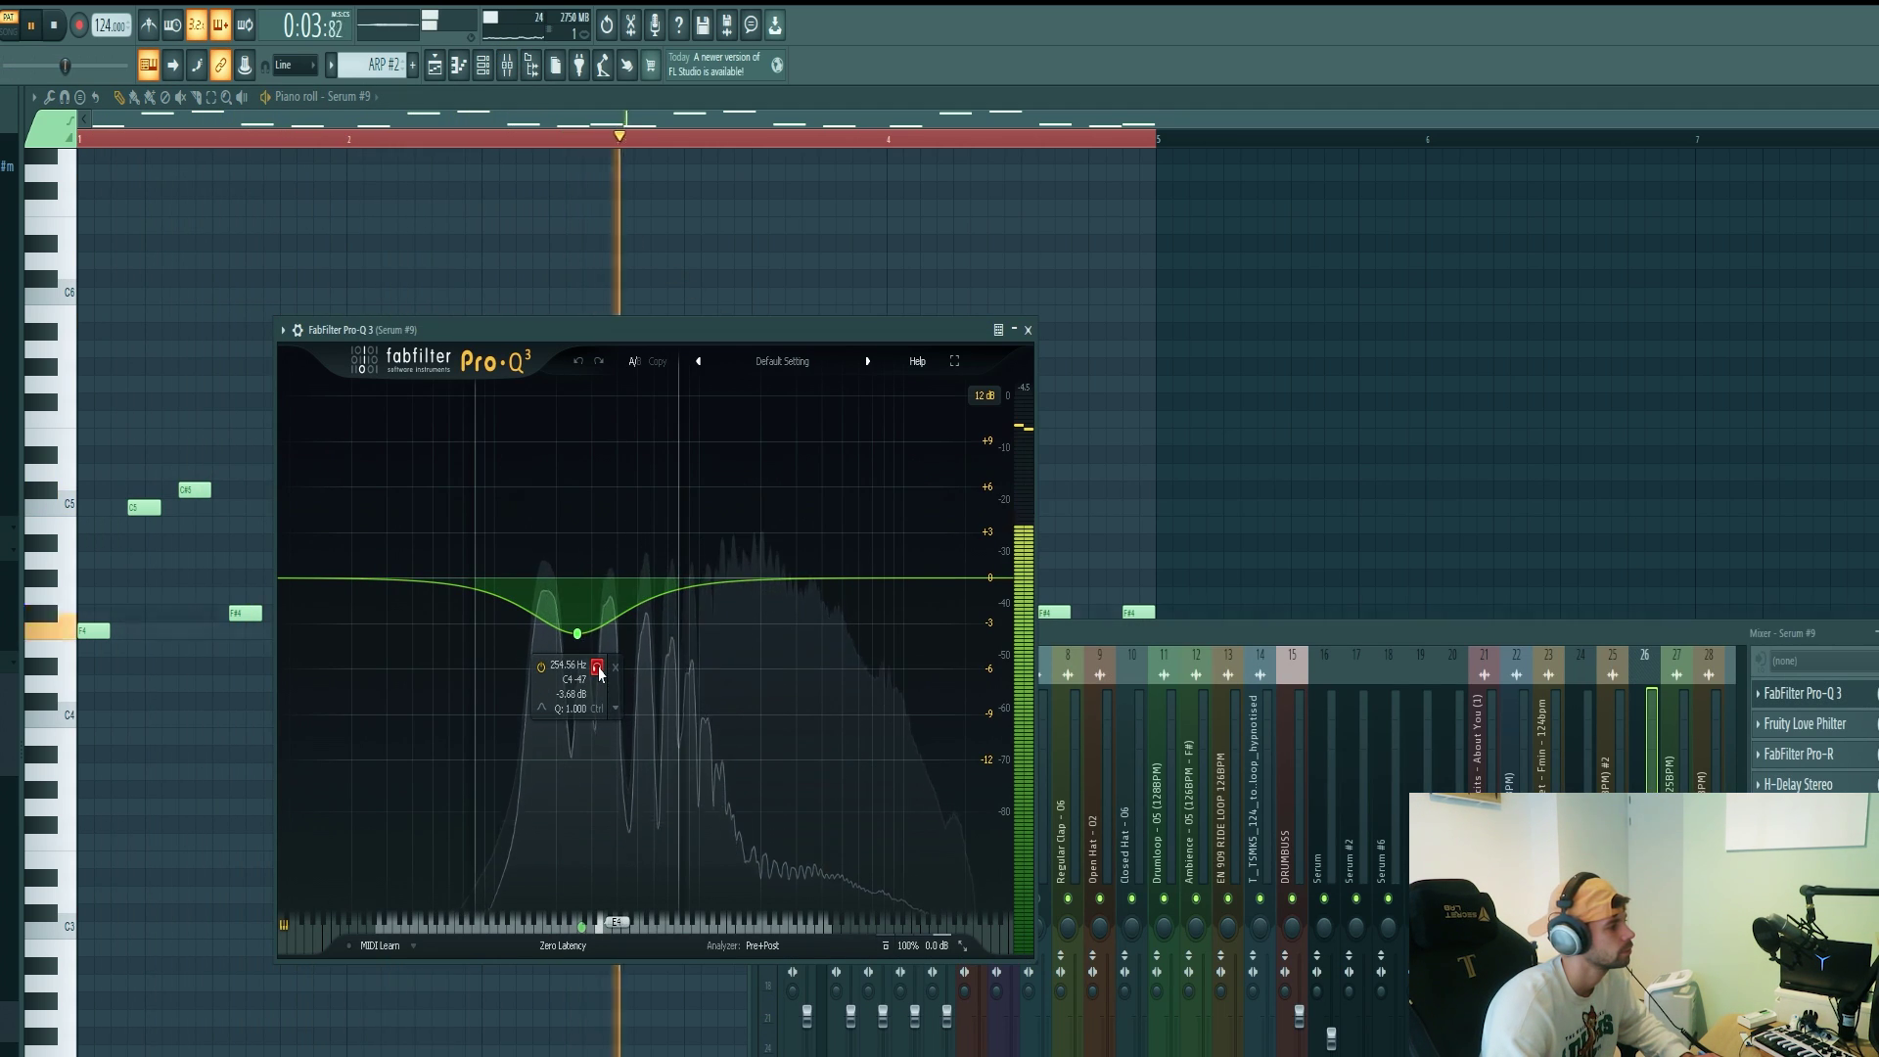
pyautogui.click(1804, 723)
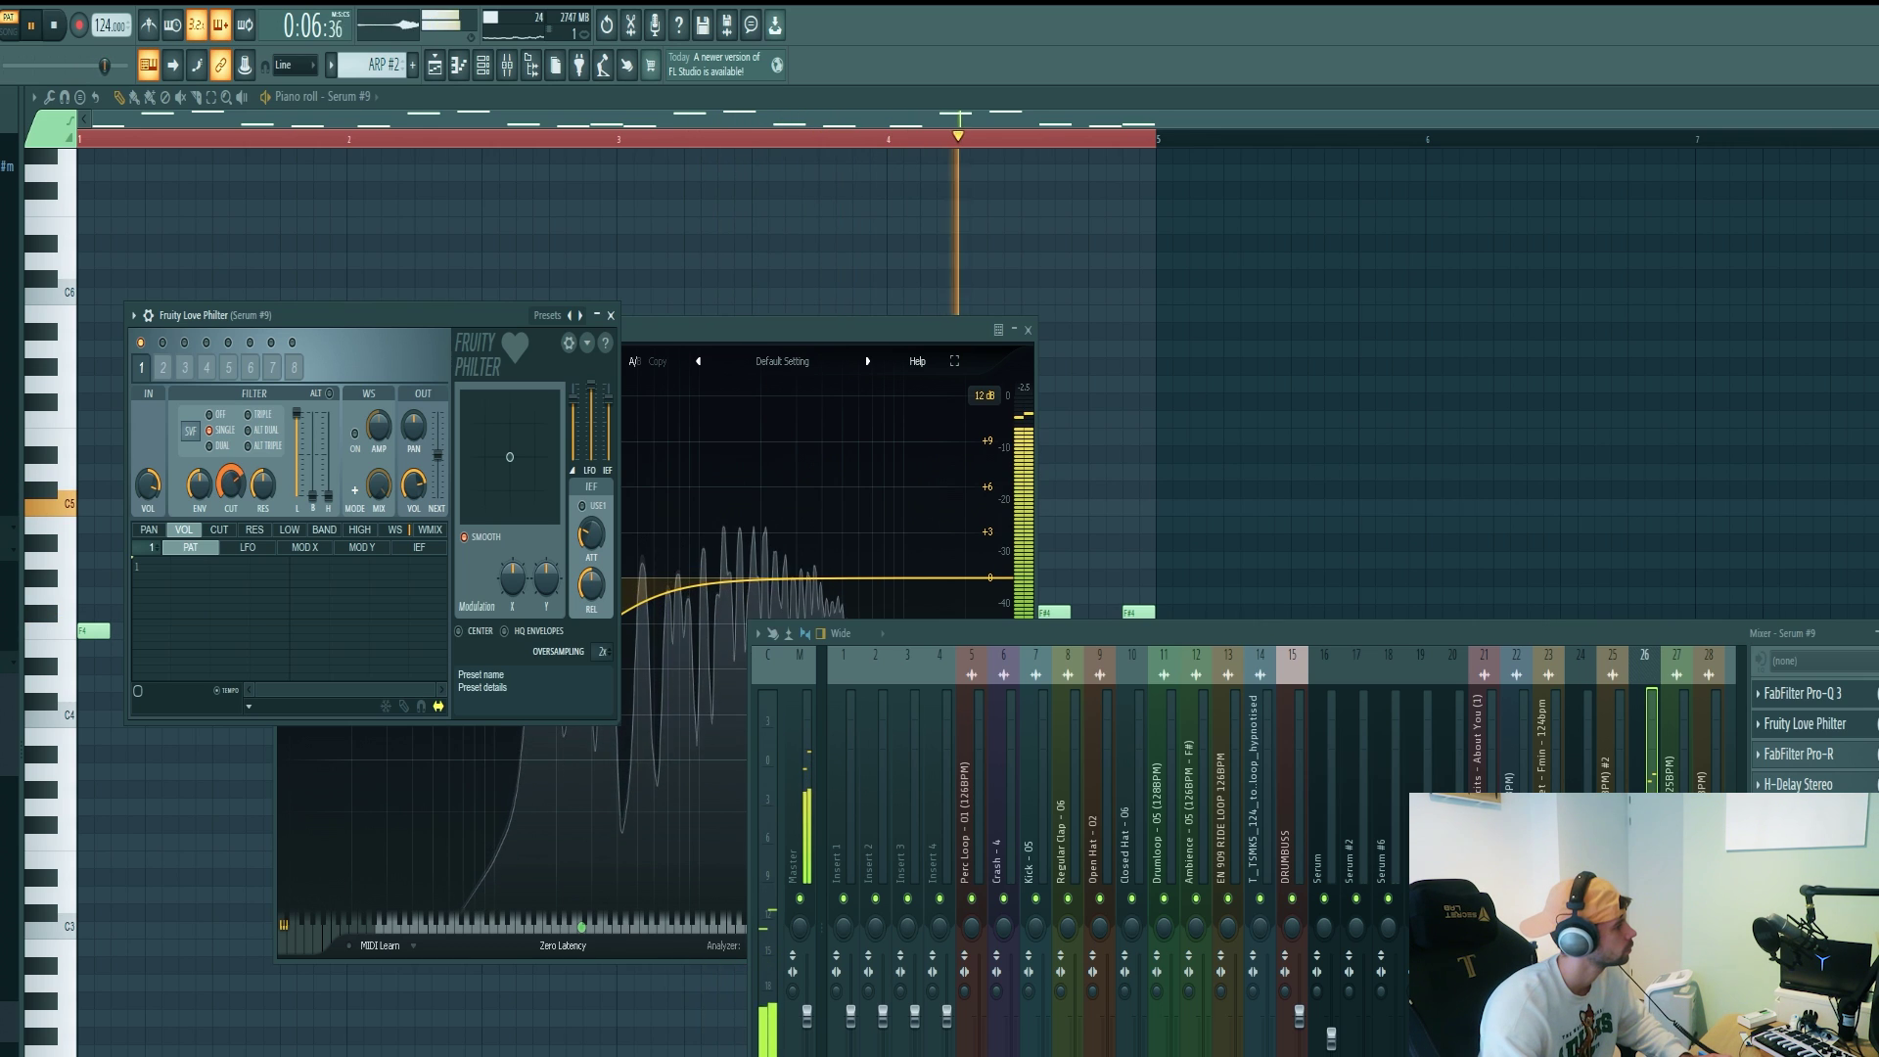
pyautogui.hotkey('ctrl', 'z')
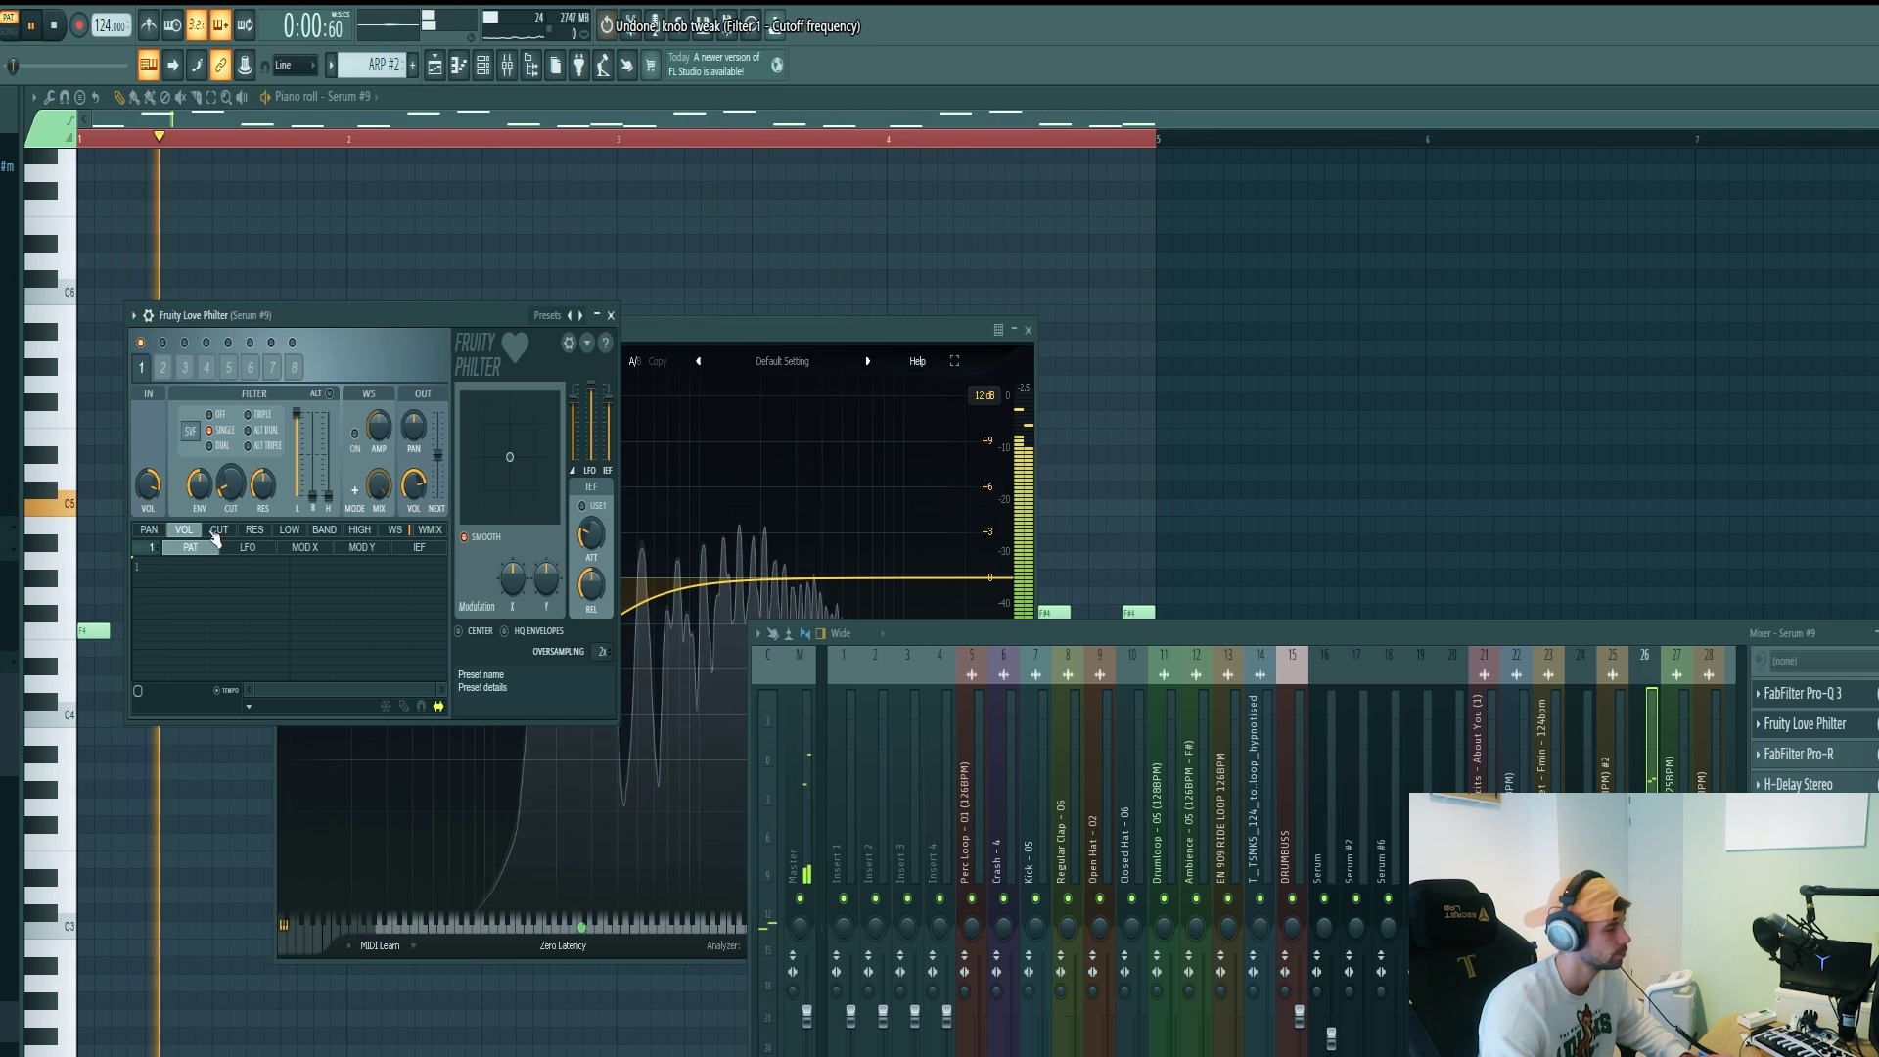
# - Check the ARP insert's Pro-R reverb, H-Delay Stereo and Kickstart effects
pyautogui.click(1859, 760)
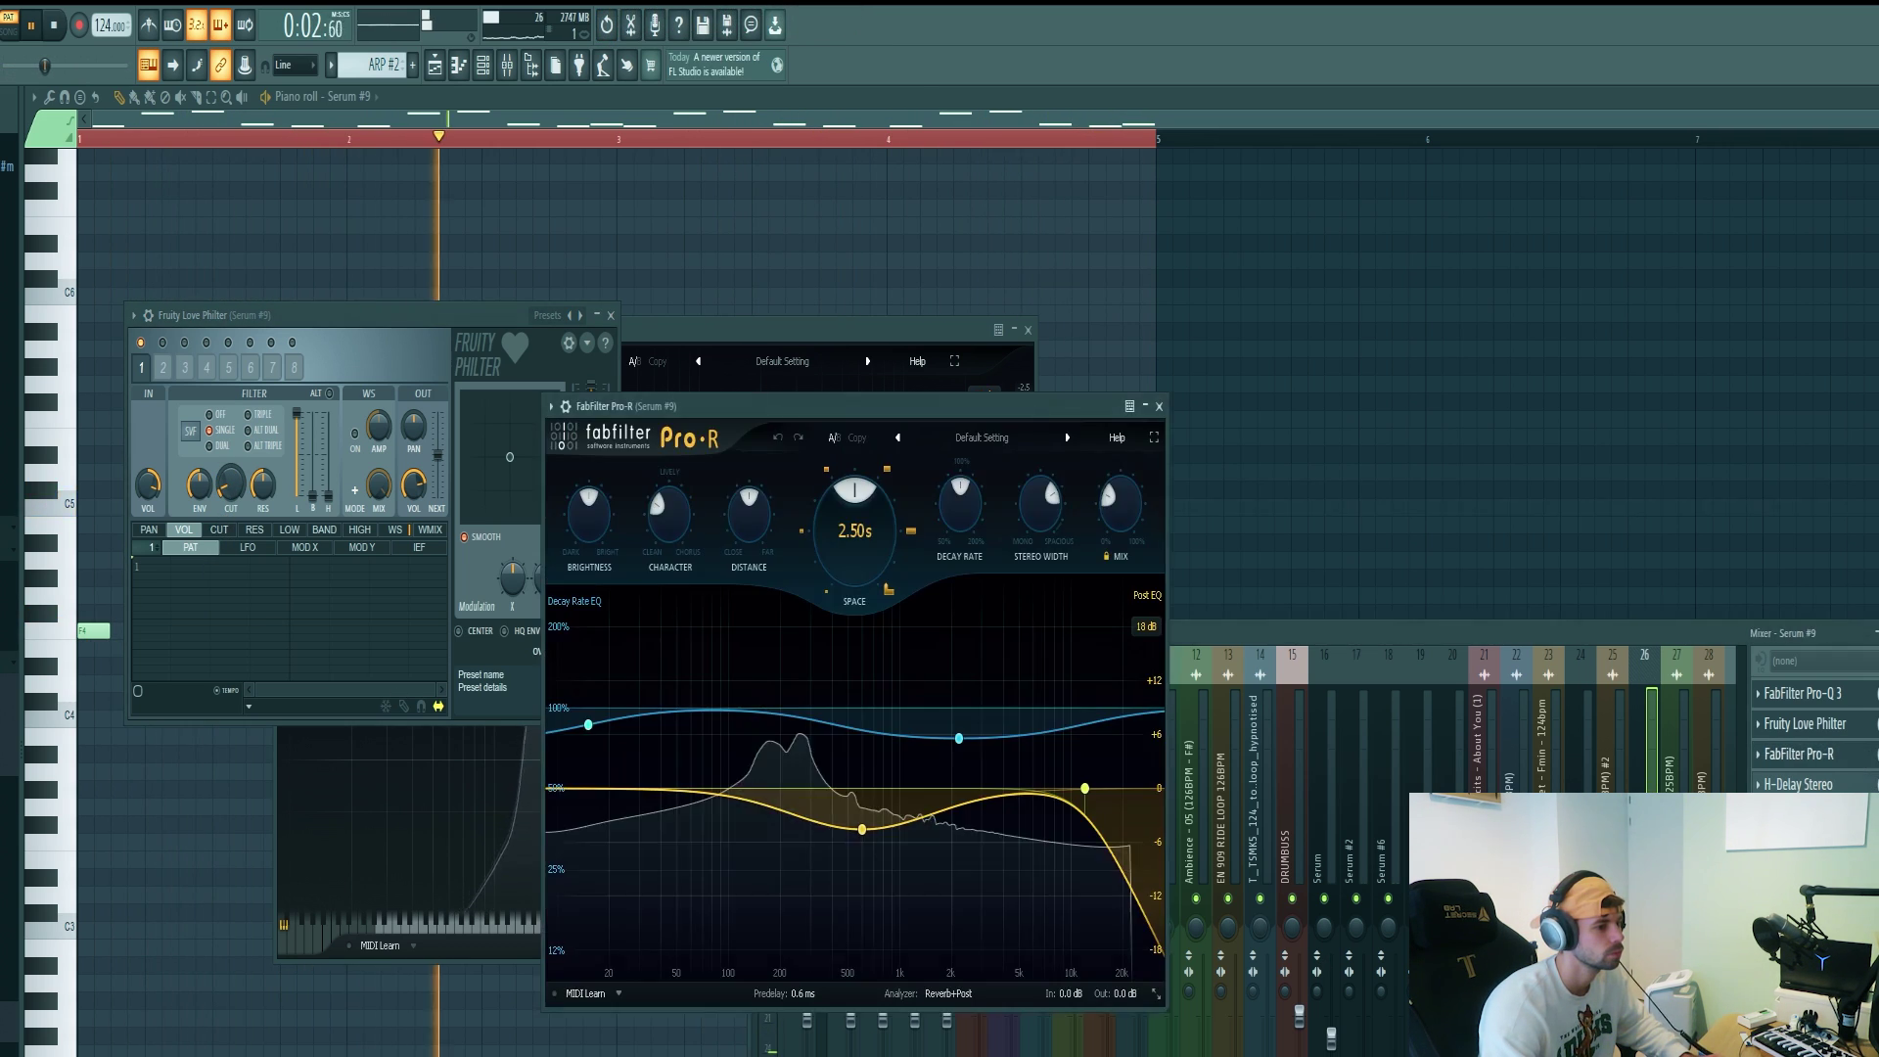
pyautogui.click(1857, 758)
pyautogui.click(1853, 758)
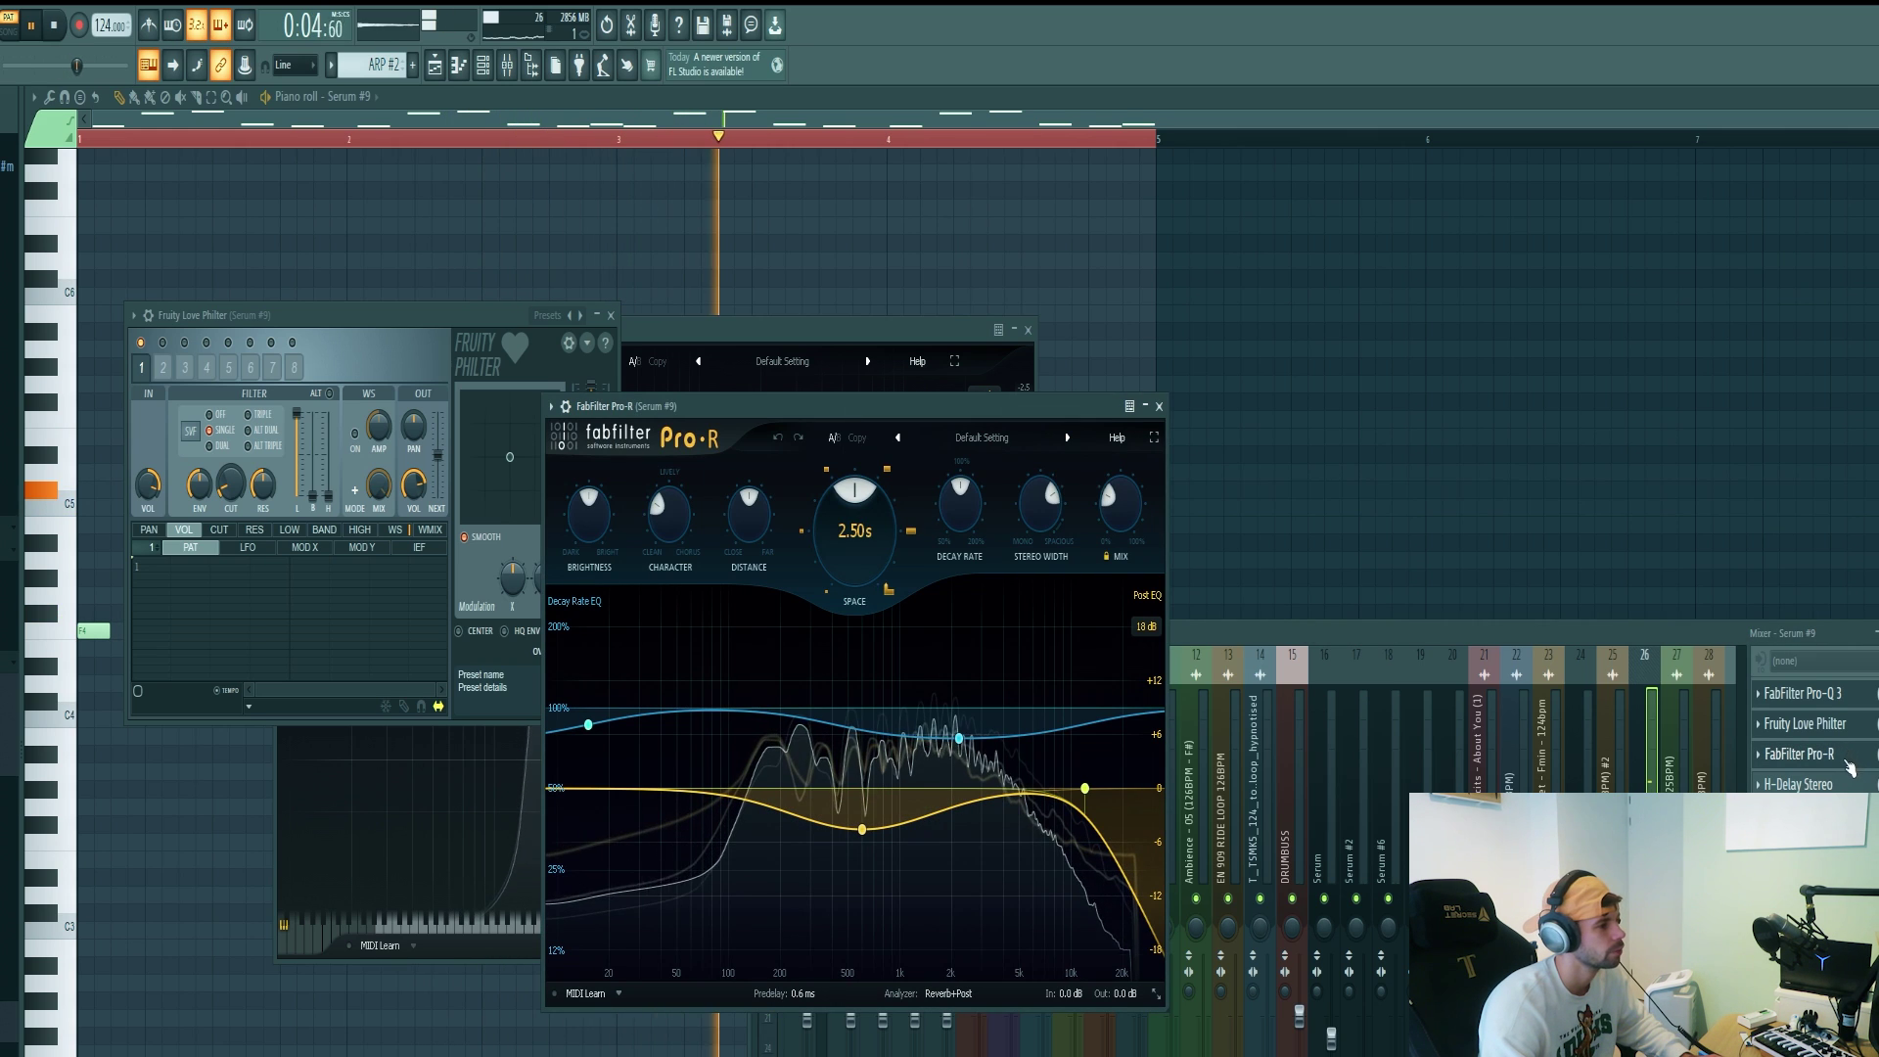
pyautogui.click(1852, 785)
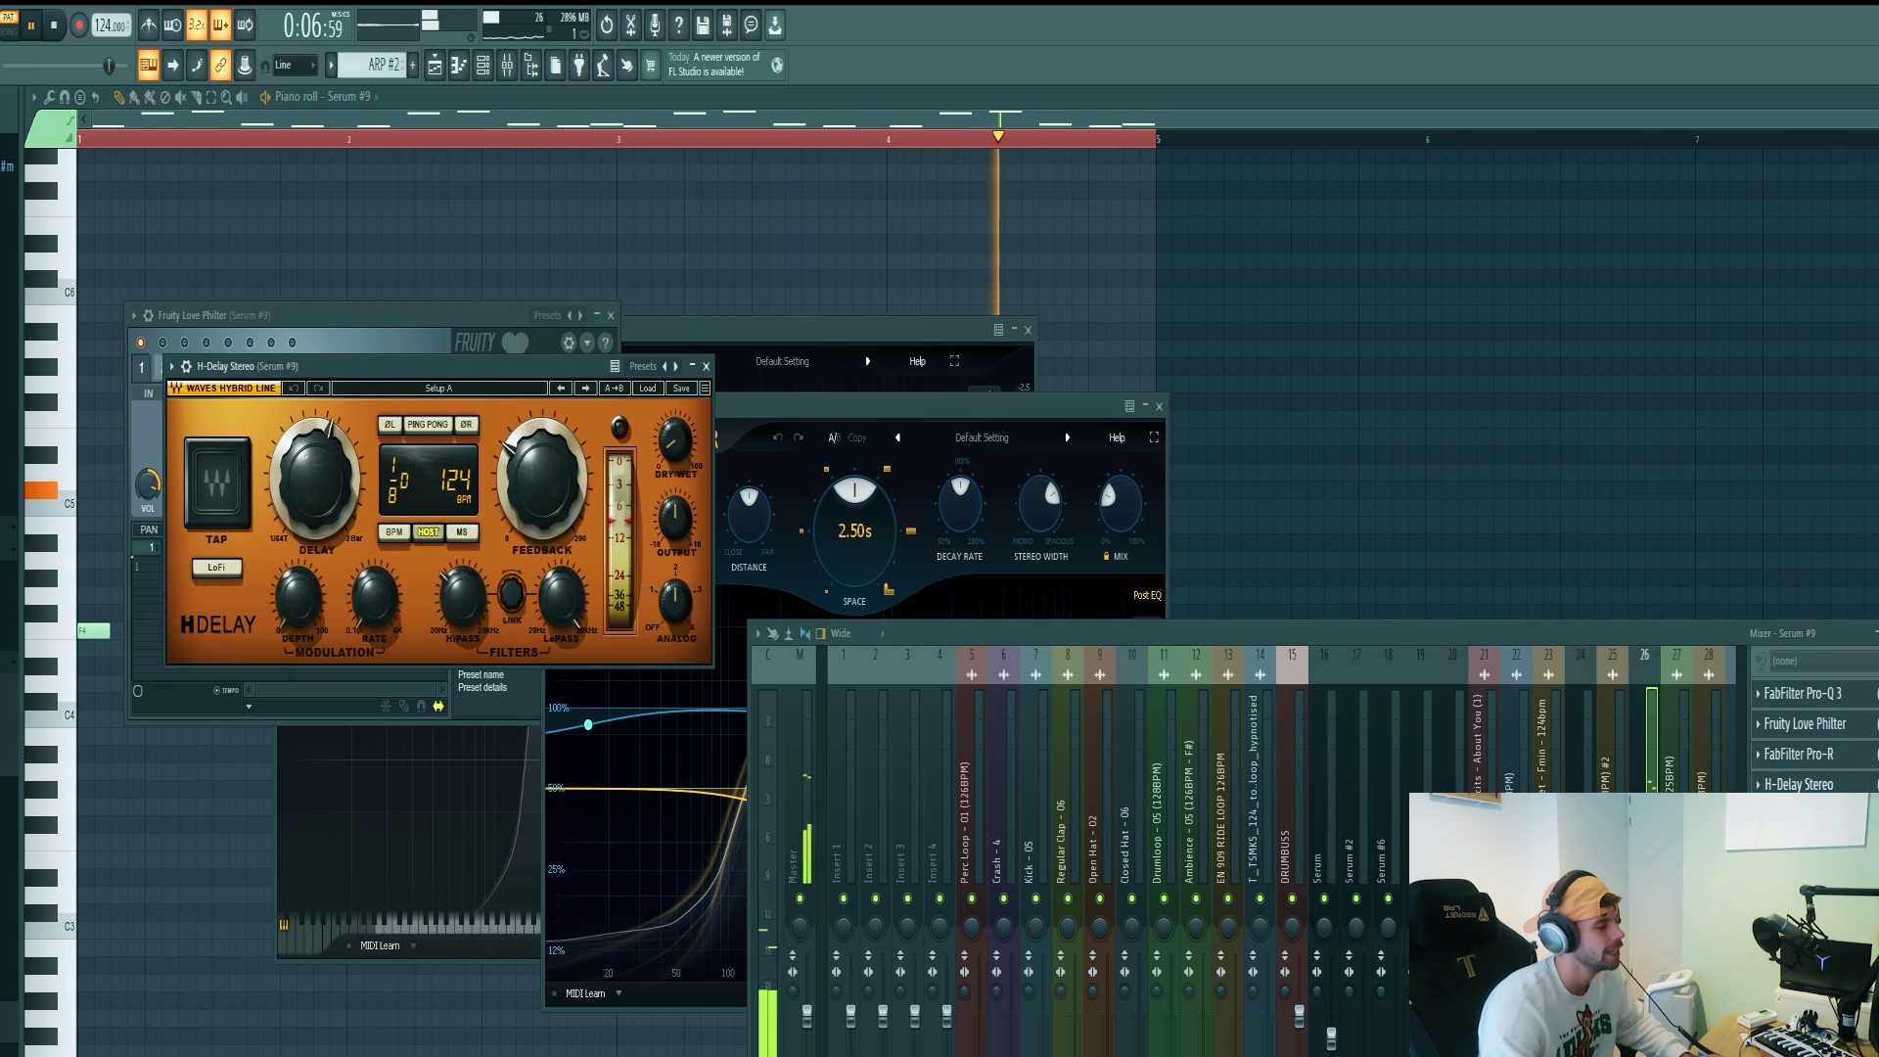
pyautogui.click(1853, 814)
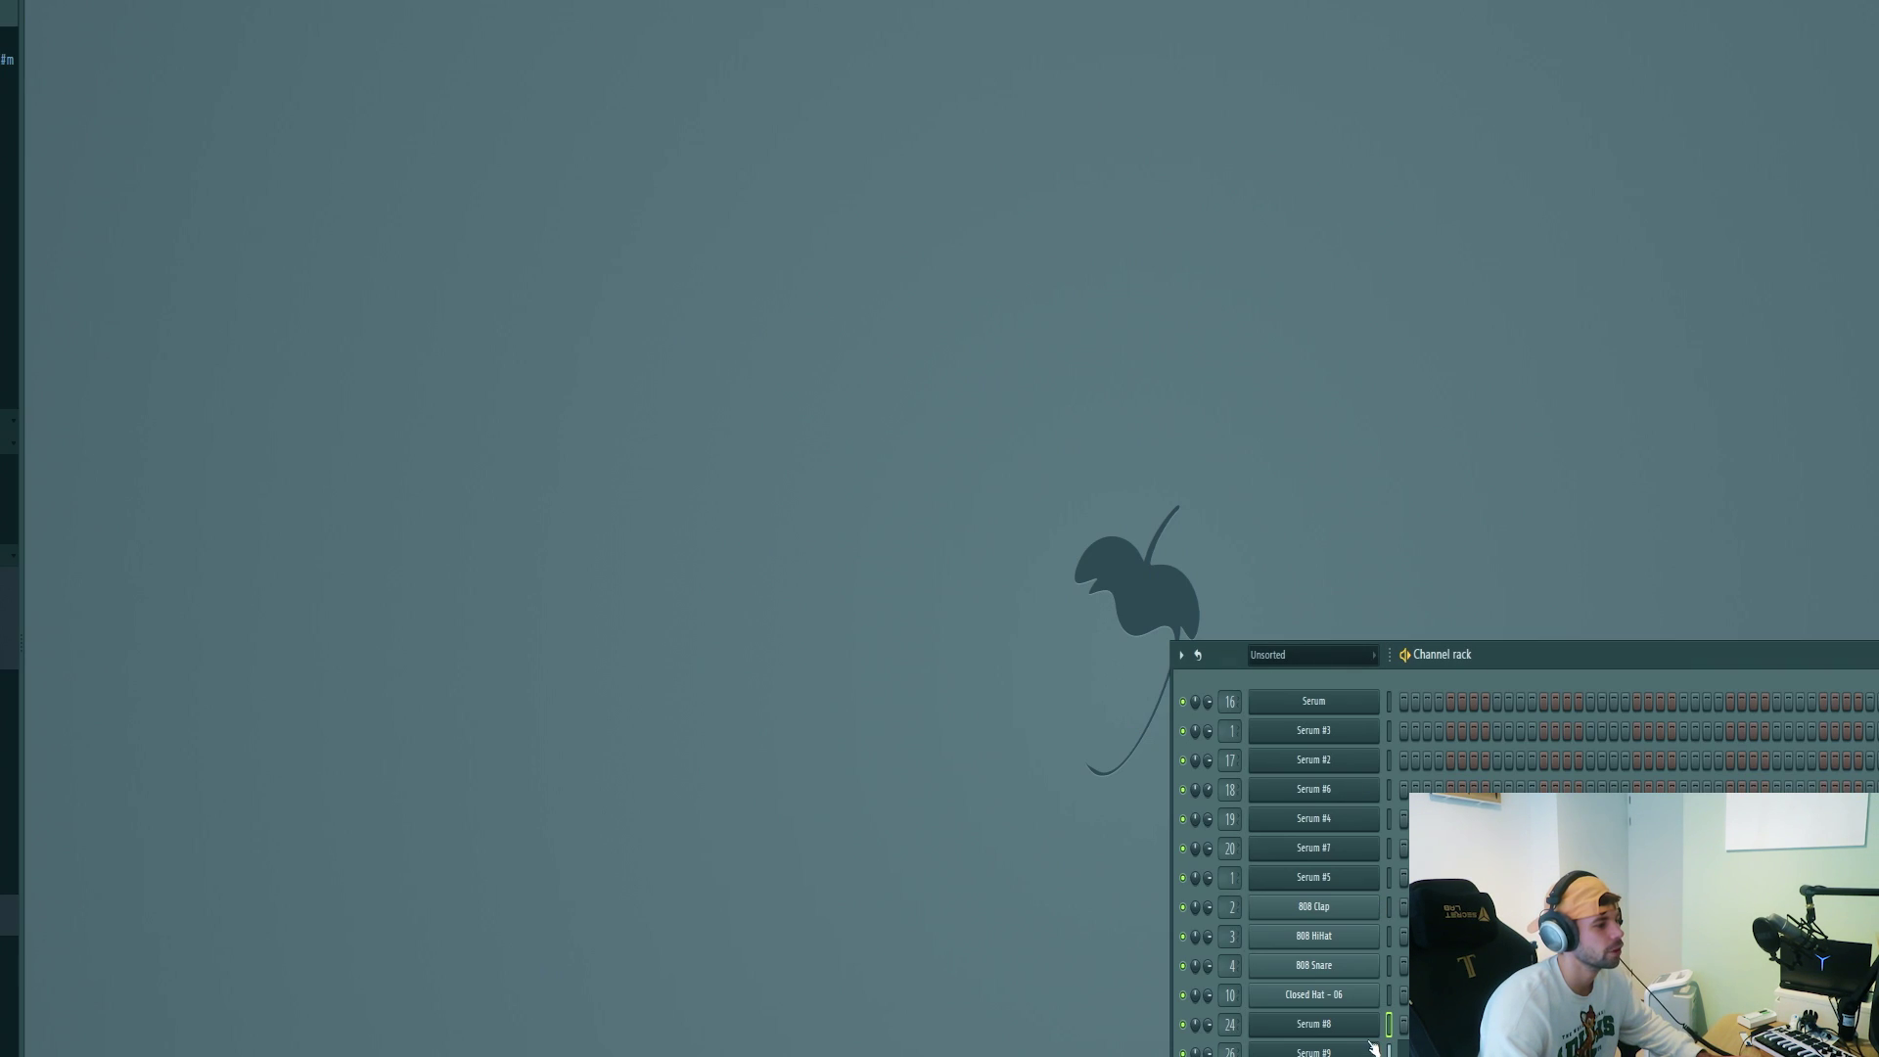
# - Open the Serum #9 synth from the channel rack, then toggle the mixer with F9
pyautogui.click(1370, 1049)
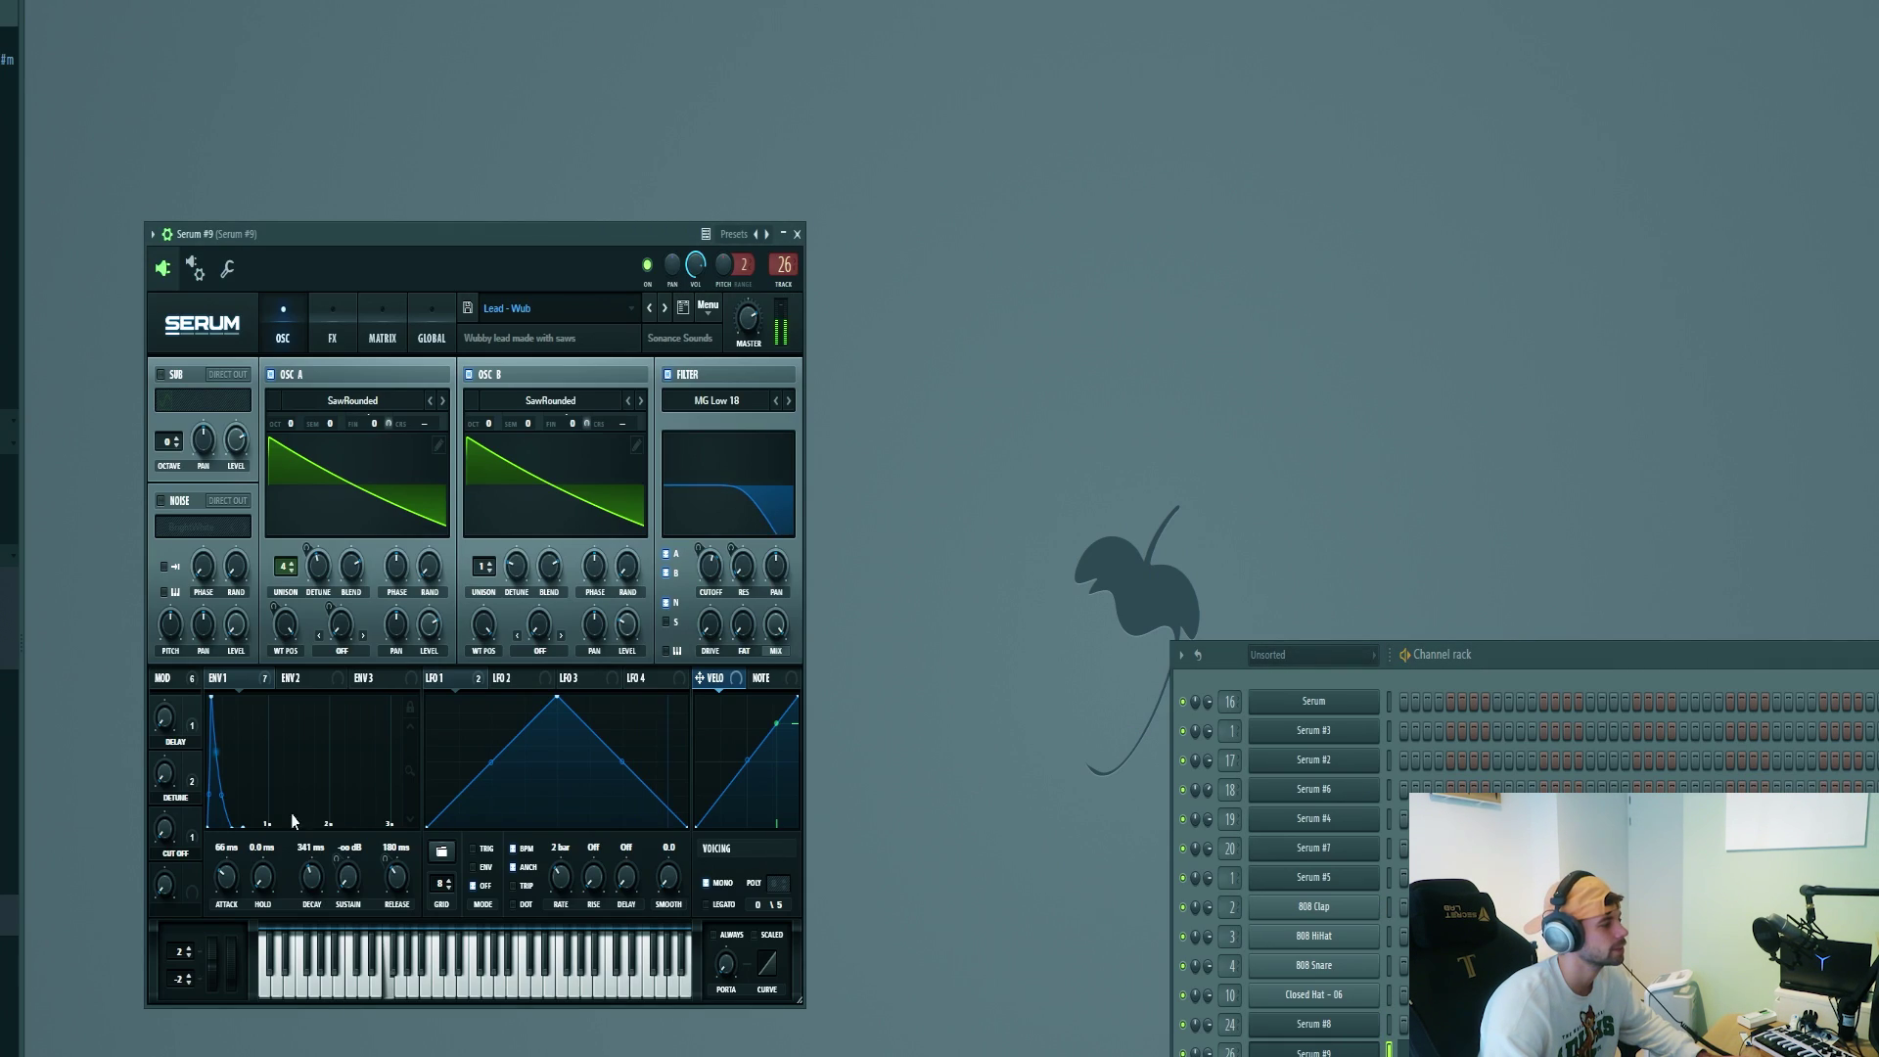
pyautogui.moveTo(231, 961)
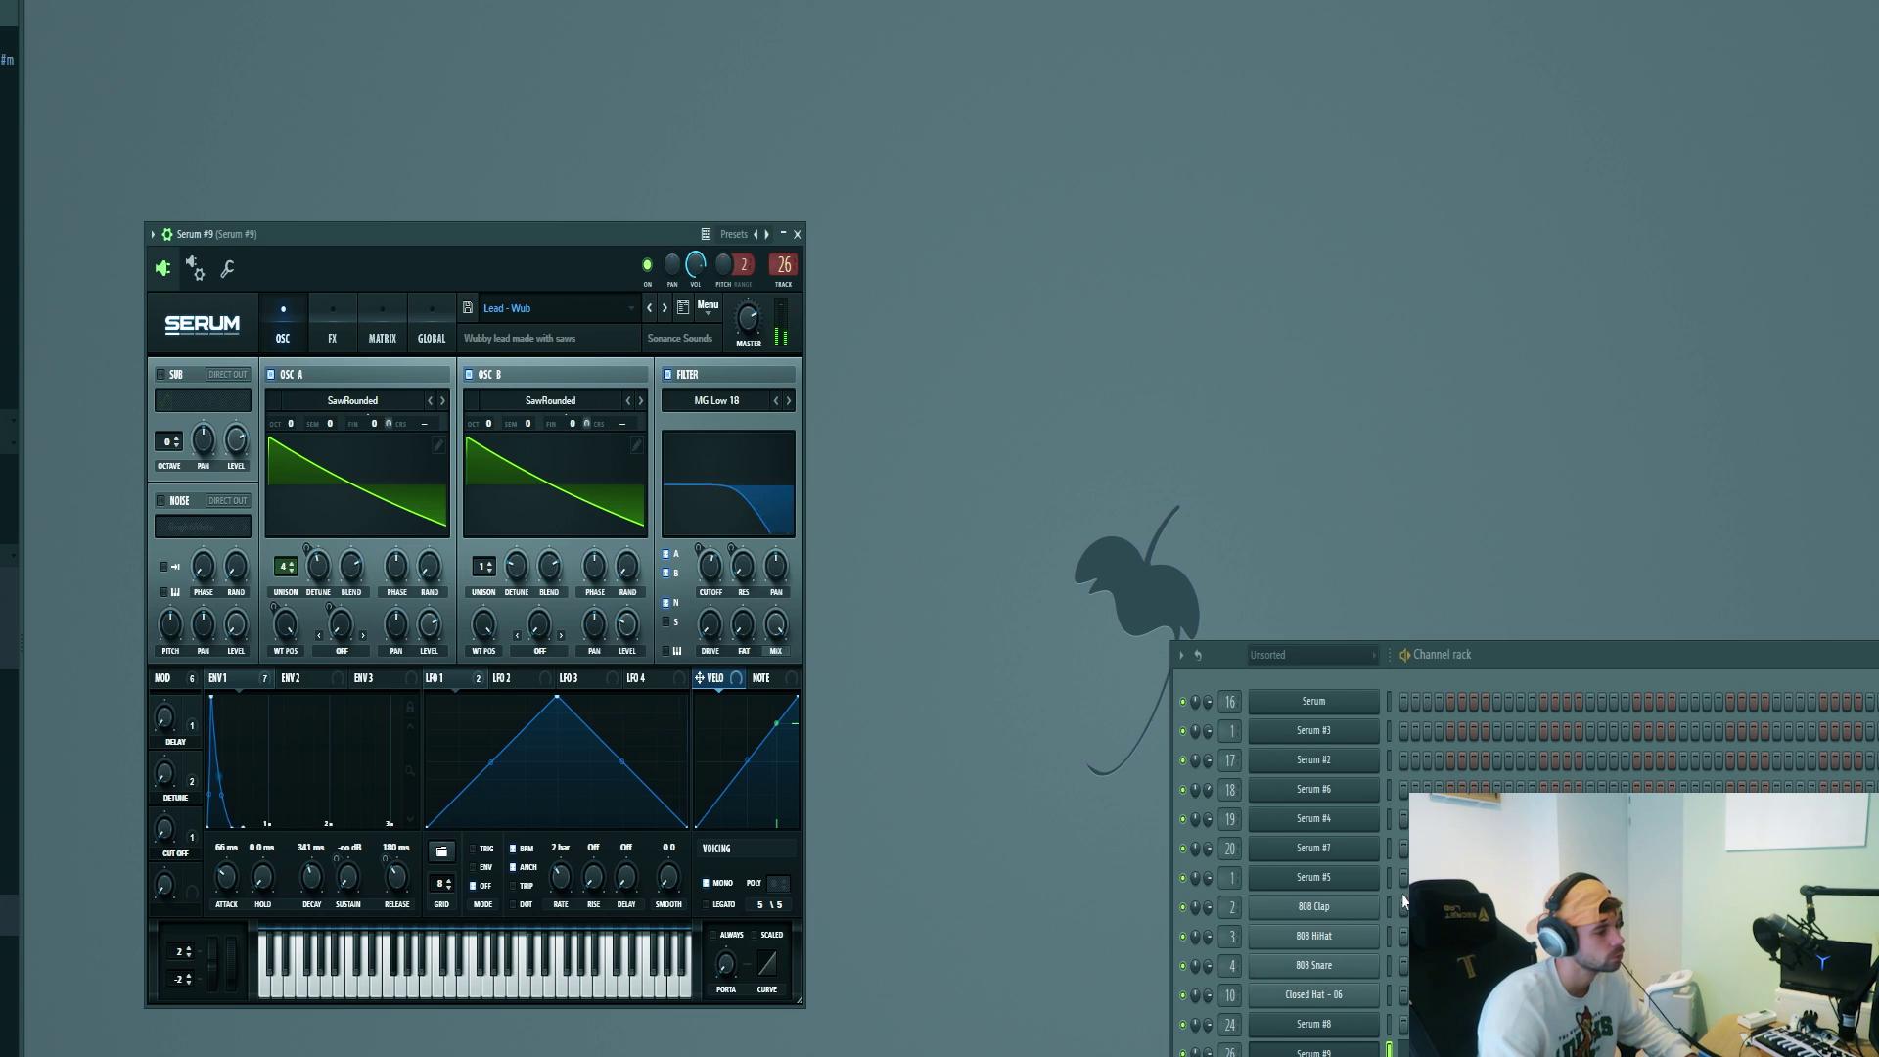
pyautogui.press('F9')
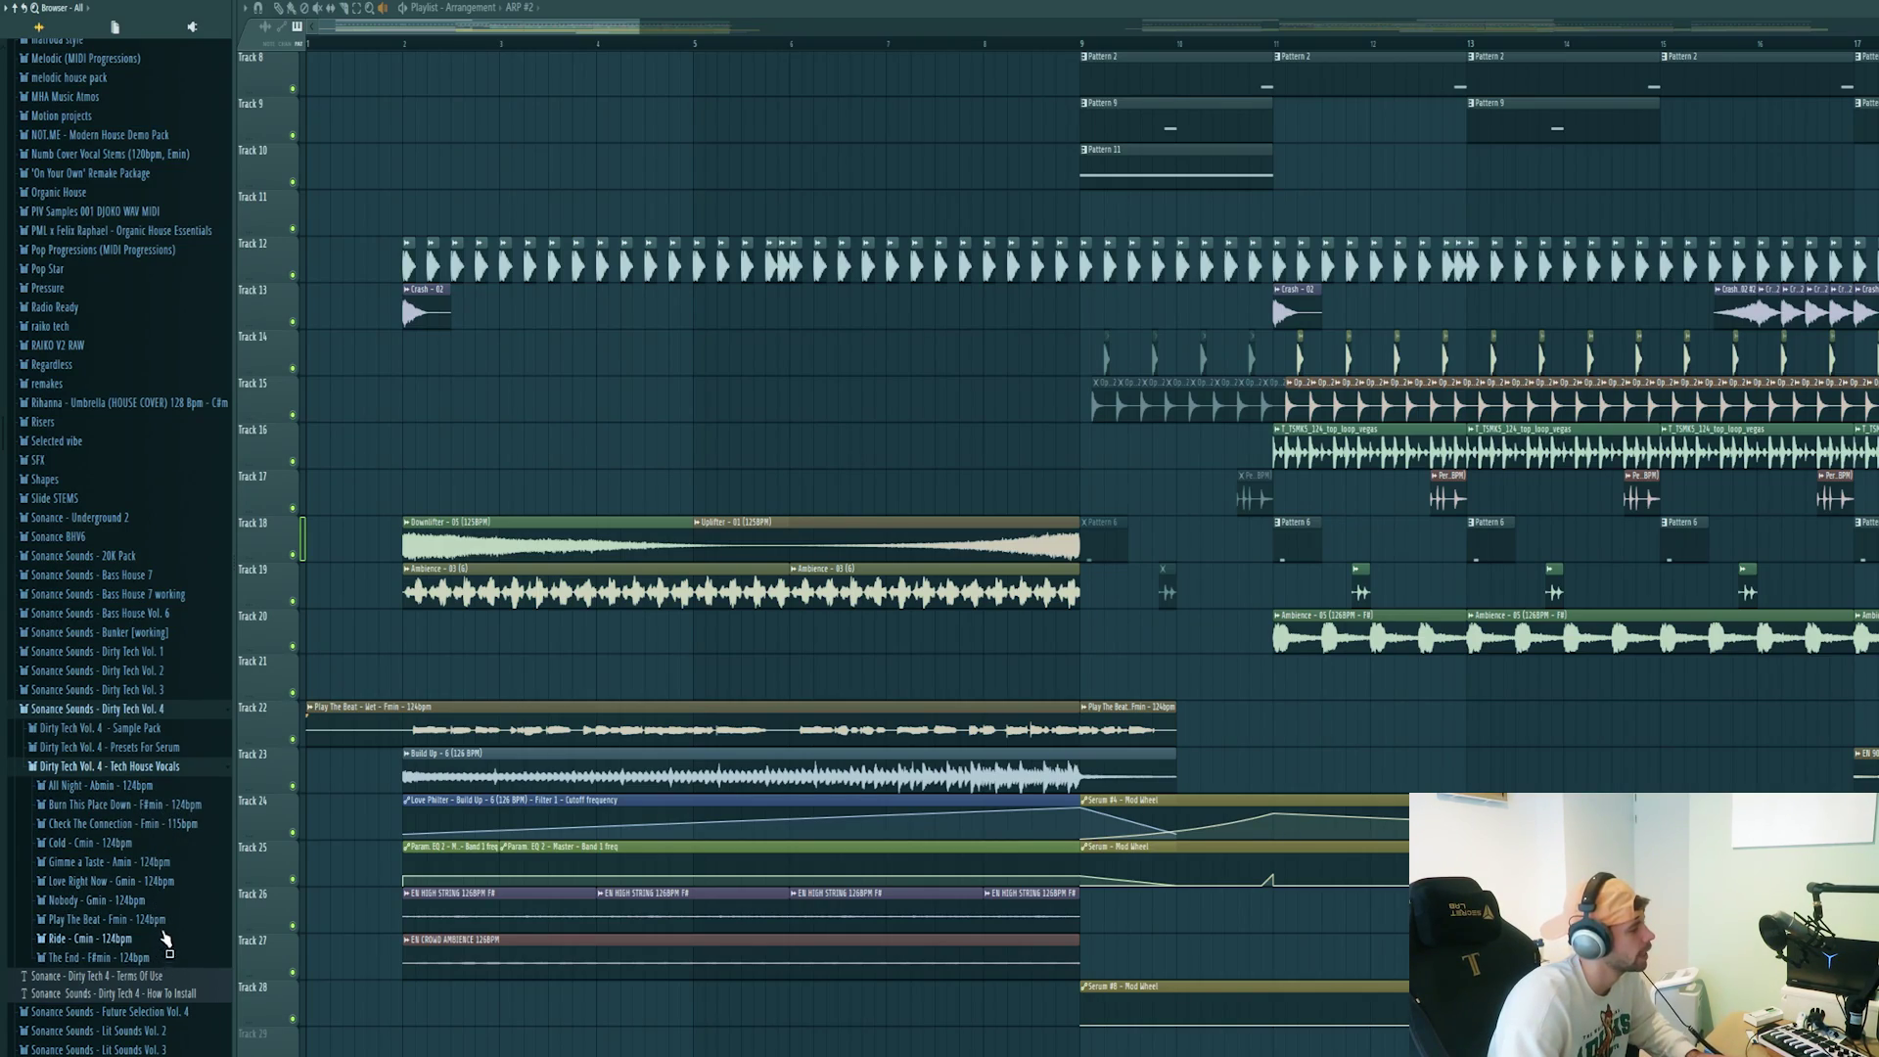
# - Preview the Track 22 vocal, then move the build-up clips one bar earlier to bar 1
pyautogui.click(409, 725)
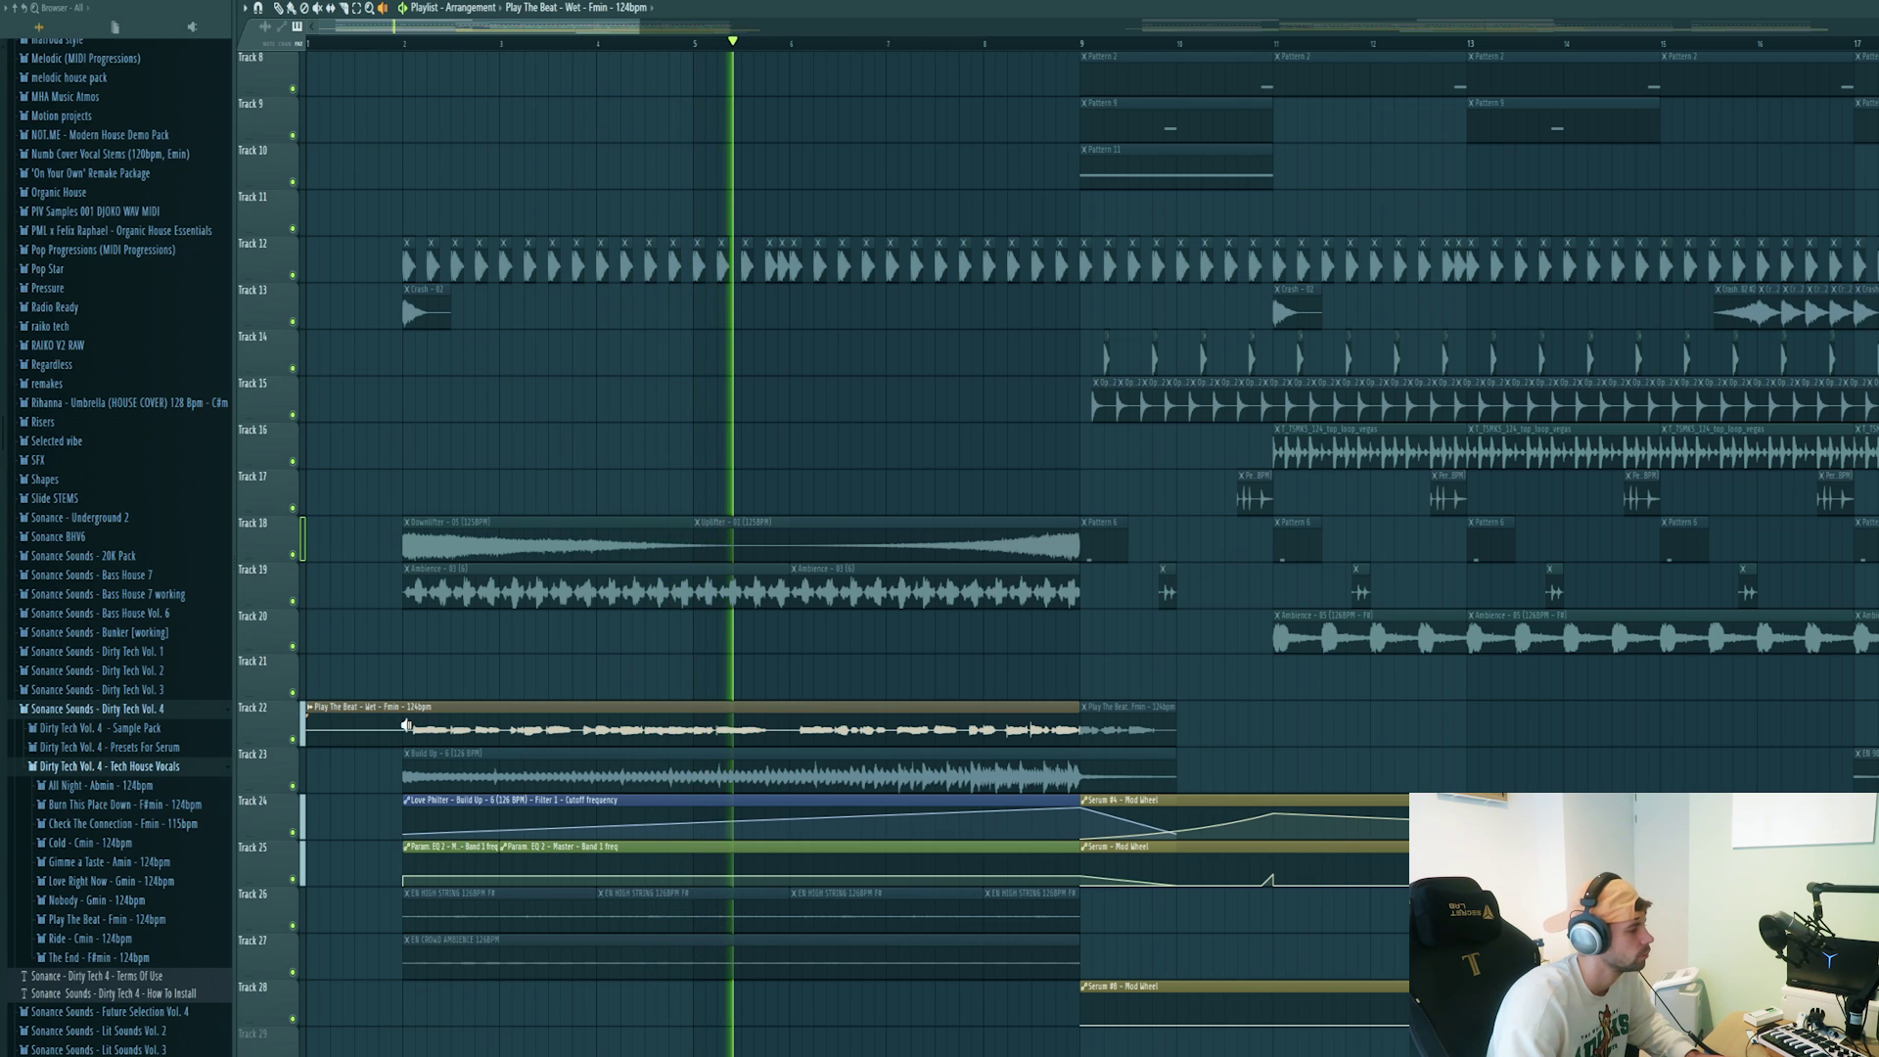
pyautogui.press('space')
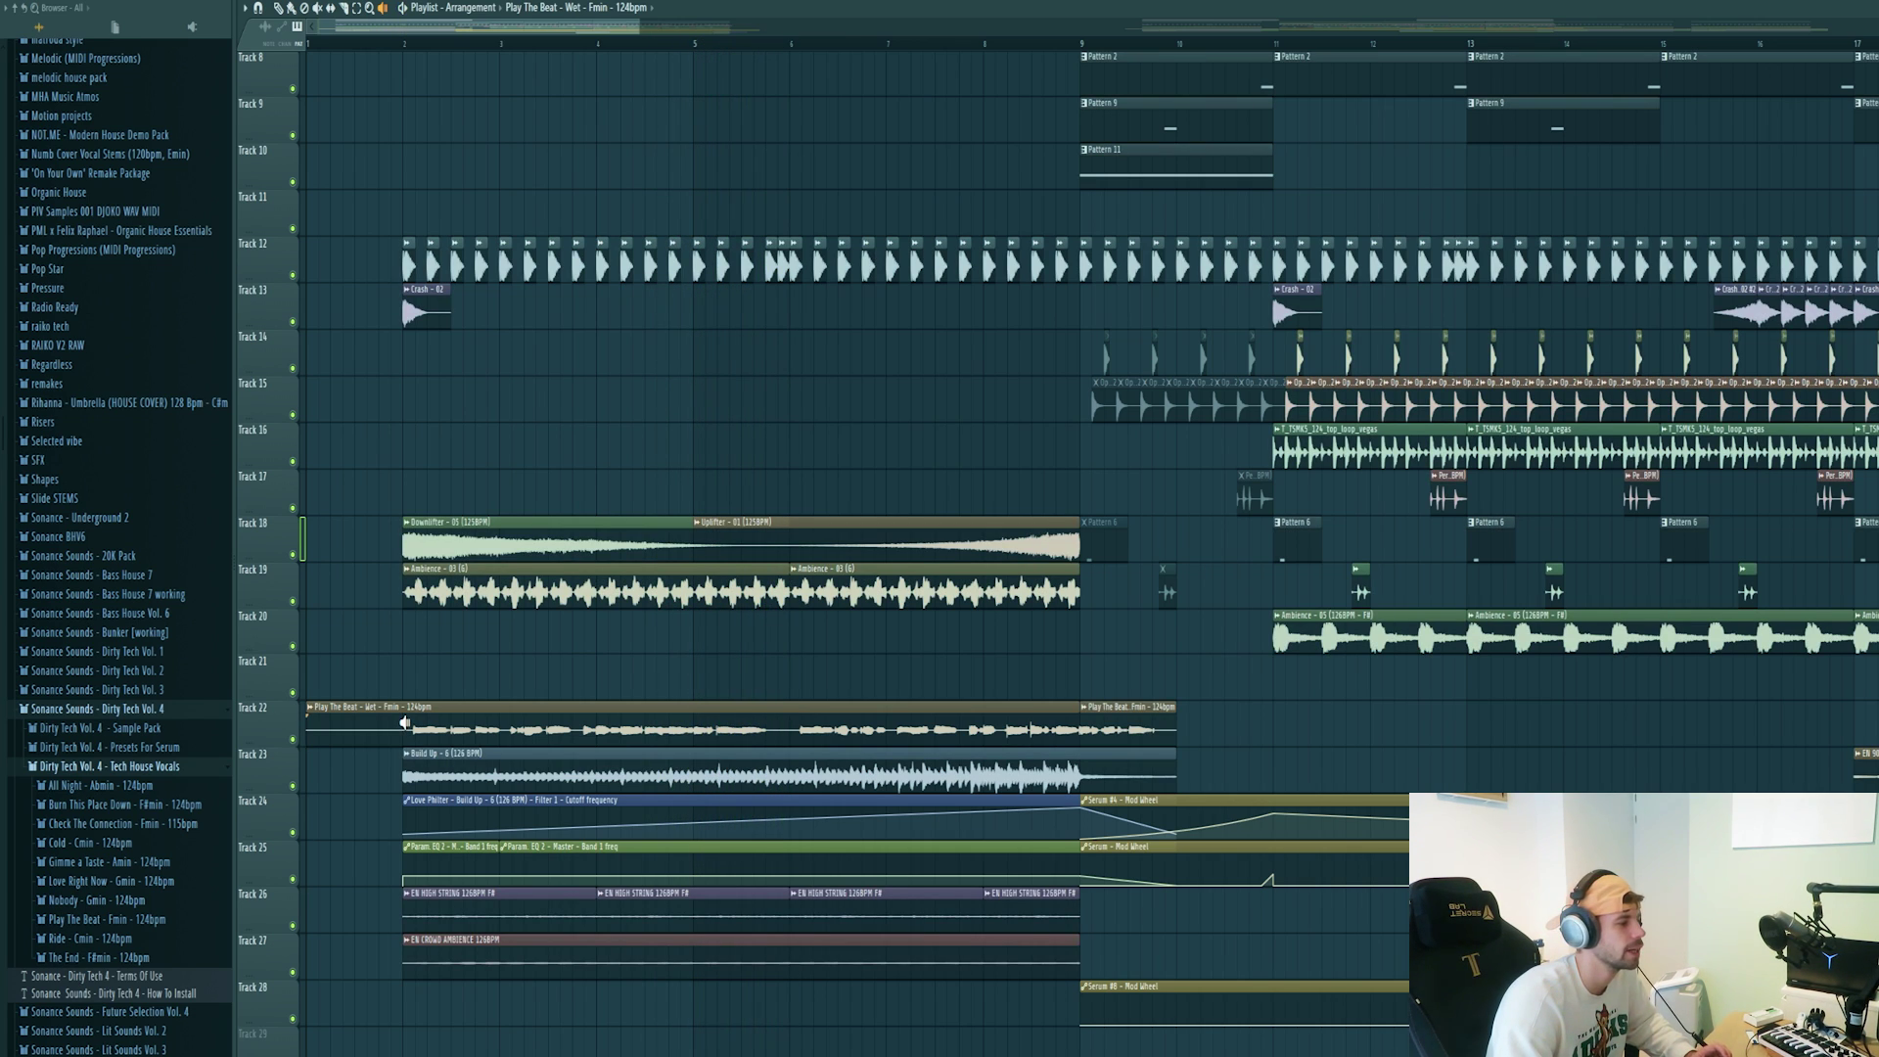
pyautogui.moveTo(404, 722); pyautogui.dragTo(310, 587)
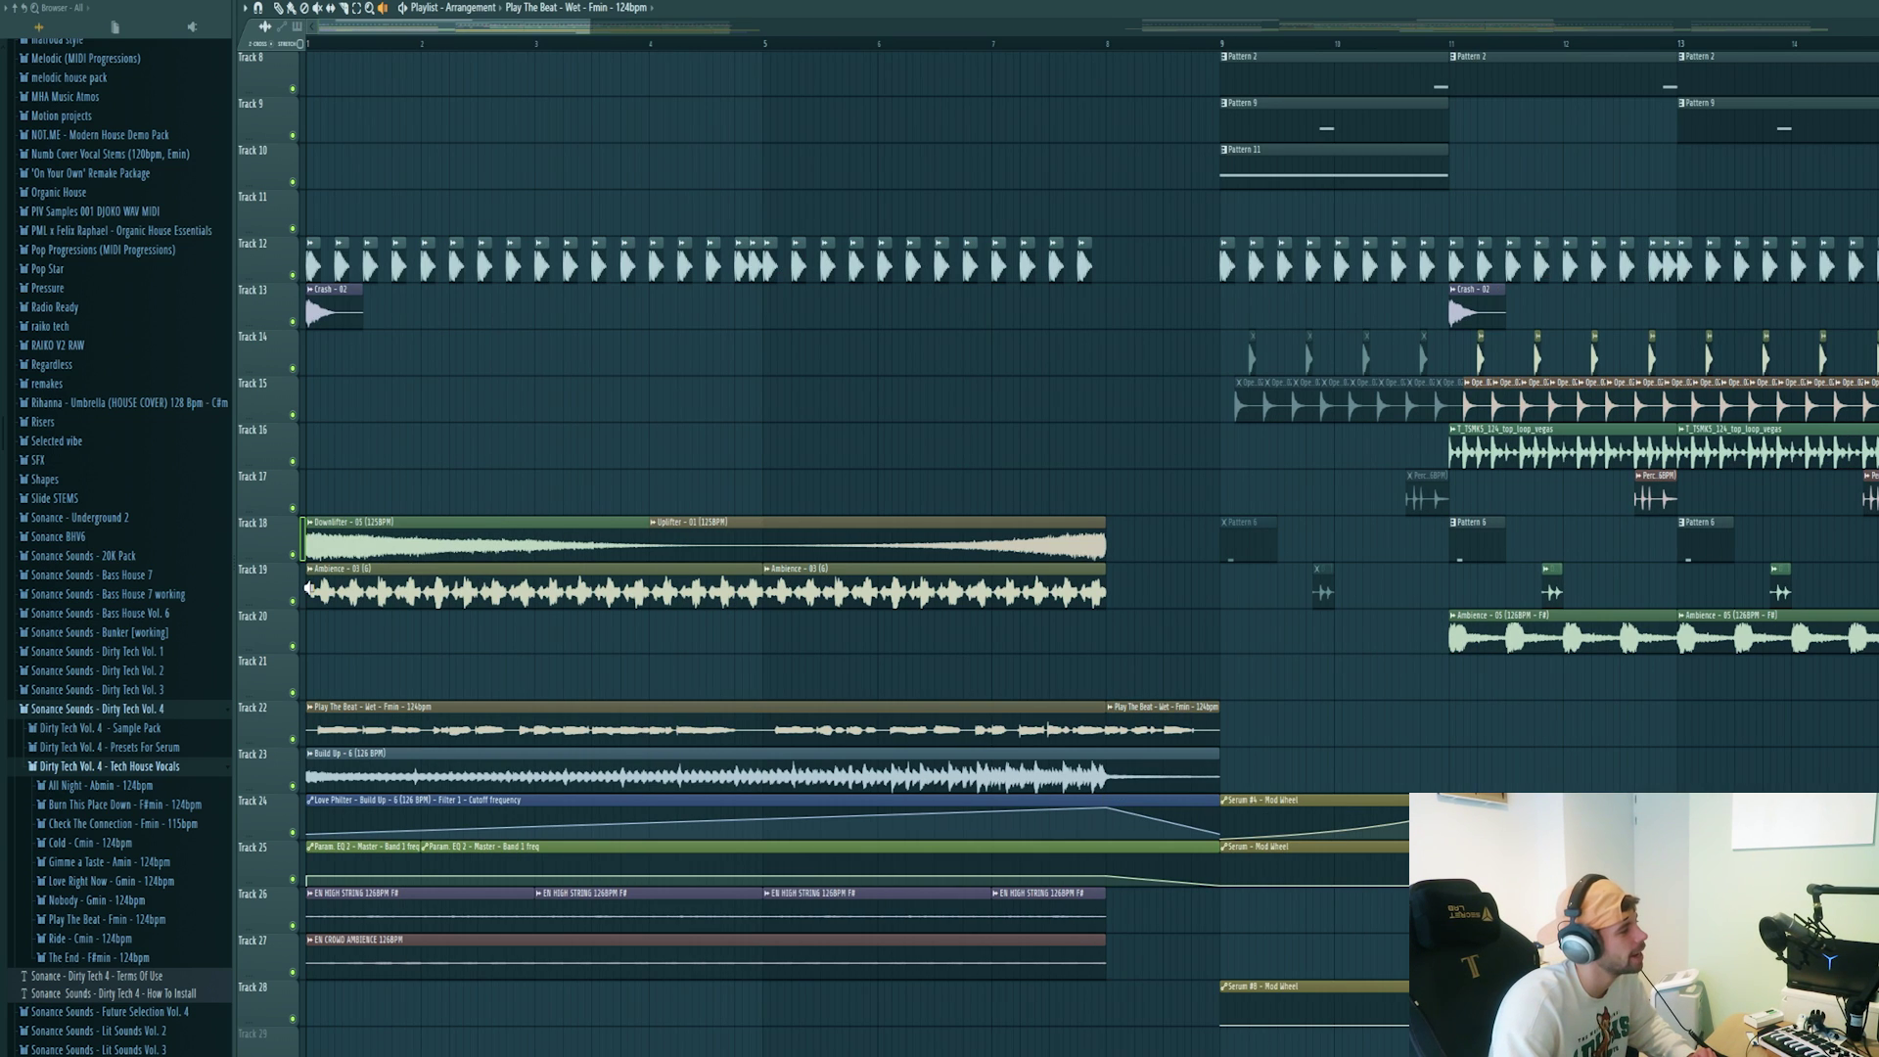
# - Audition the Ambience, Downlifter, Uplifter and Crash - 02 clips one at a time
pyautogui.click(305, 588)
pyautogui.press('space')
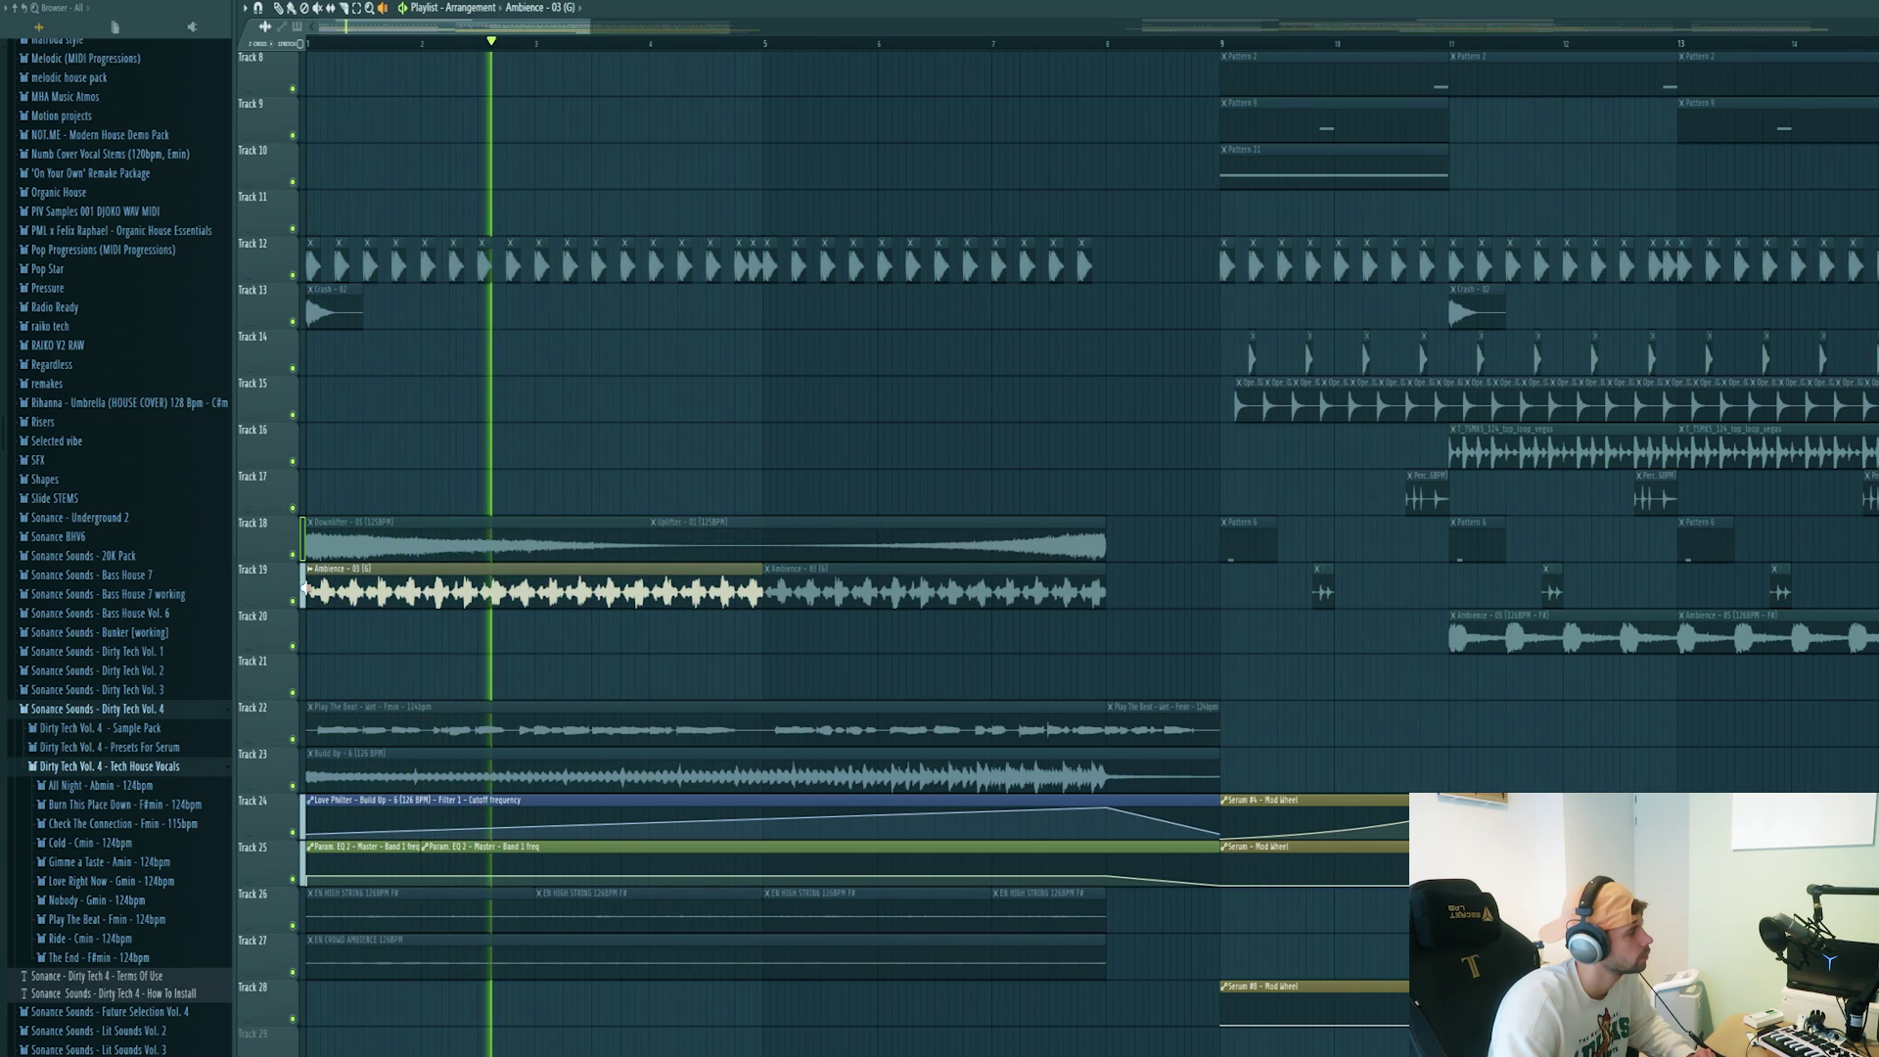
pyautogui.press('space')
pyautogui.click(304, 543)
pyautogui.press('space')
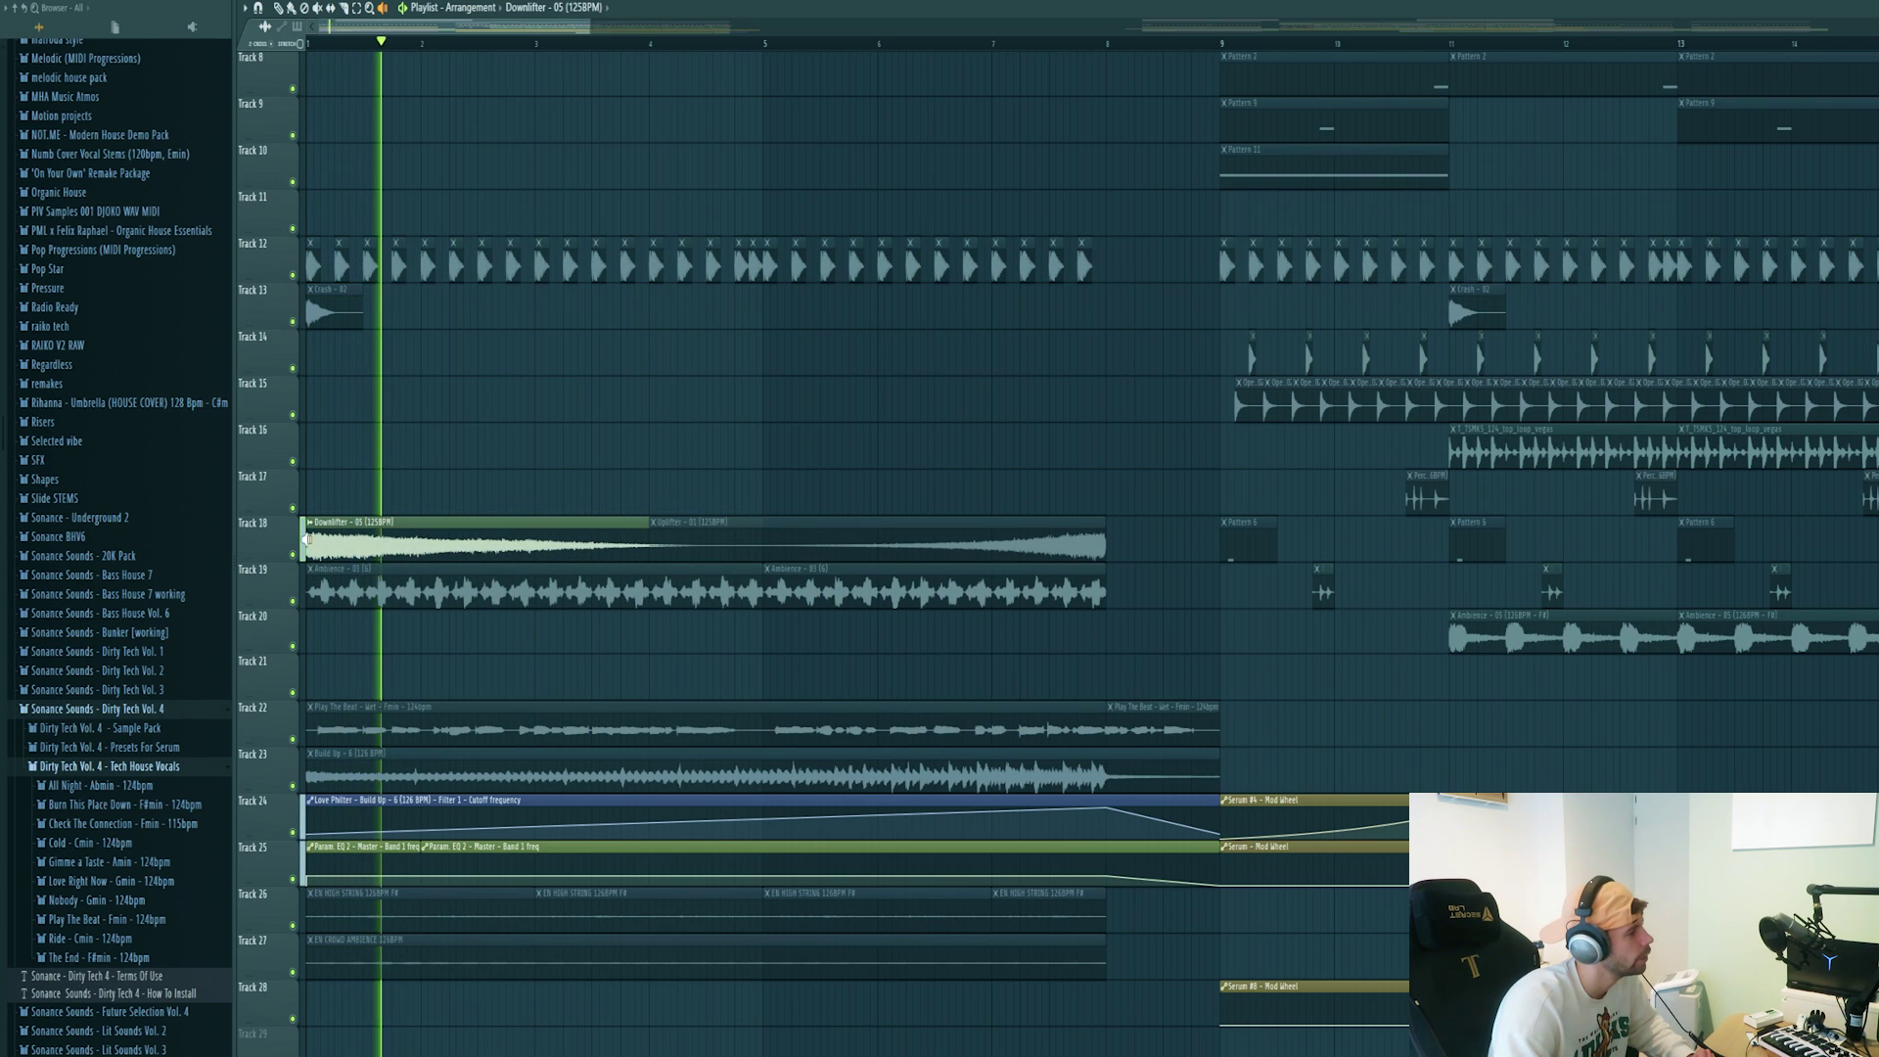
pyautogui.press('space')
pyautogui.click(1010, 550)
pyautogui.press('space')
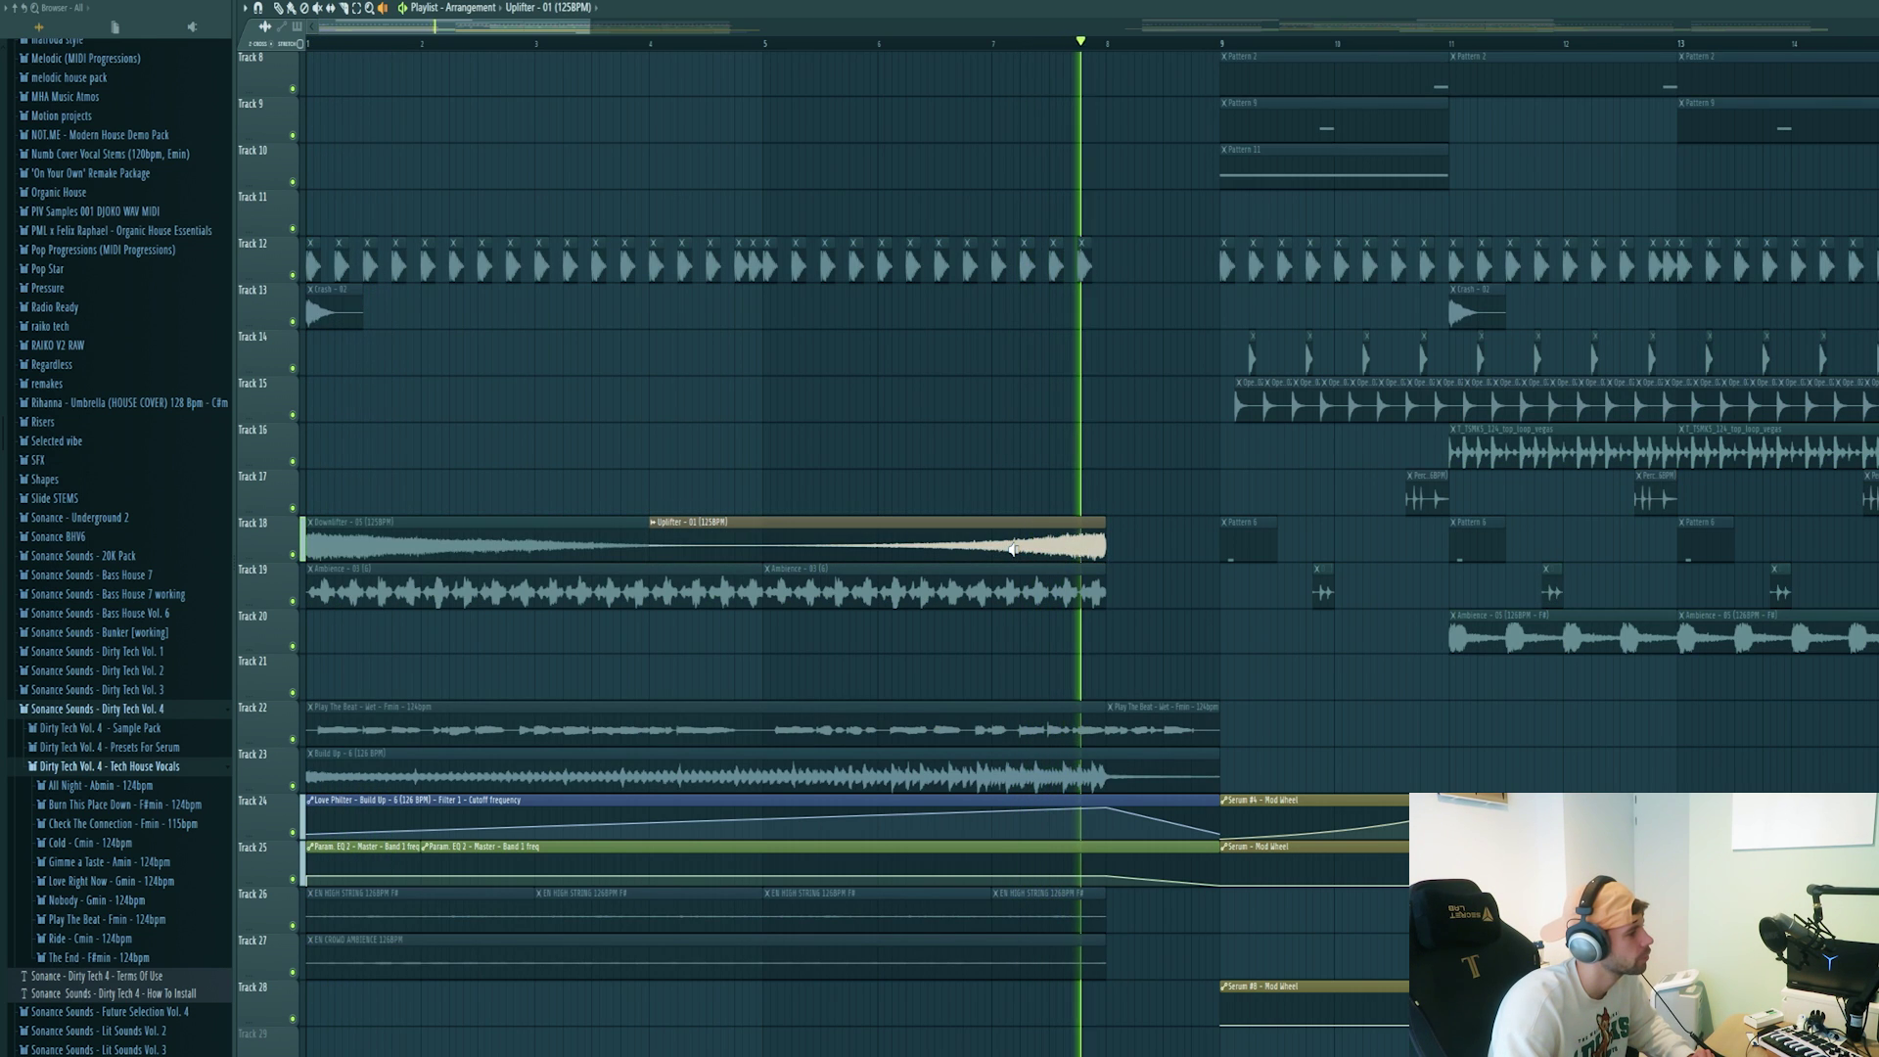
pyautogui.press('space')
pyautogui.click(309, 323)
pyautogui.press('space')
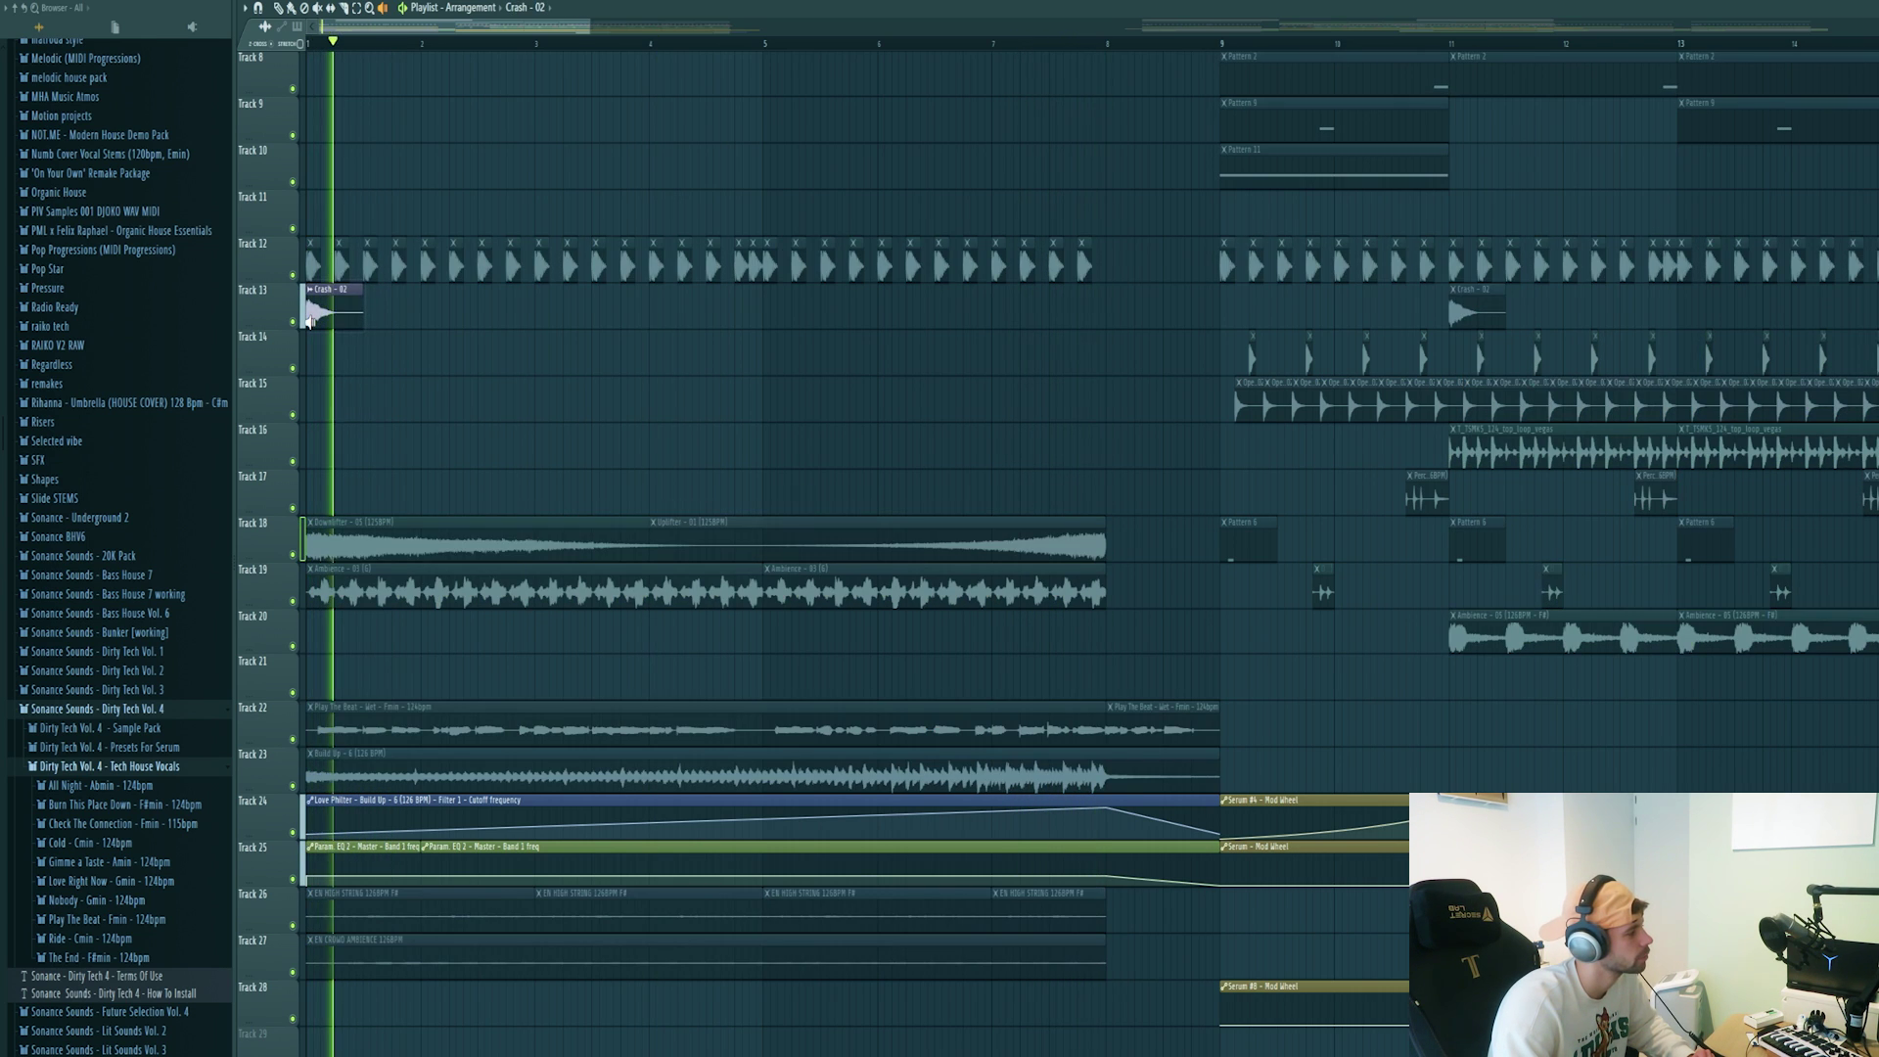
pyautogui.press('space')
# - Audition the EN HIGH STRING, EN CROWD AMBIENCE and Build Up - 6 clips
pyautogui.click(340, 910)
pyautogui.press('space')
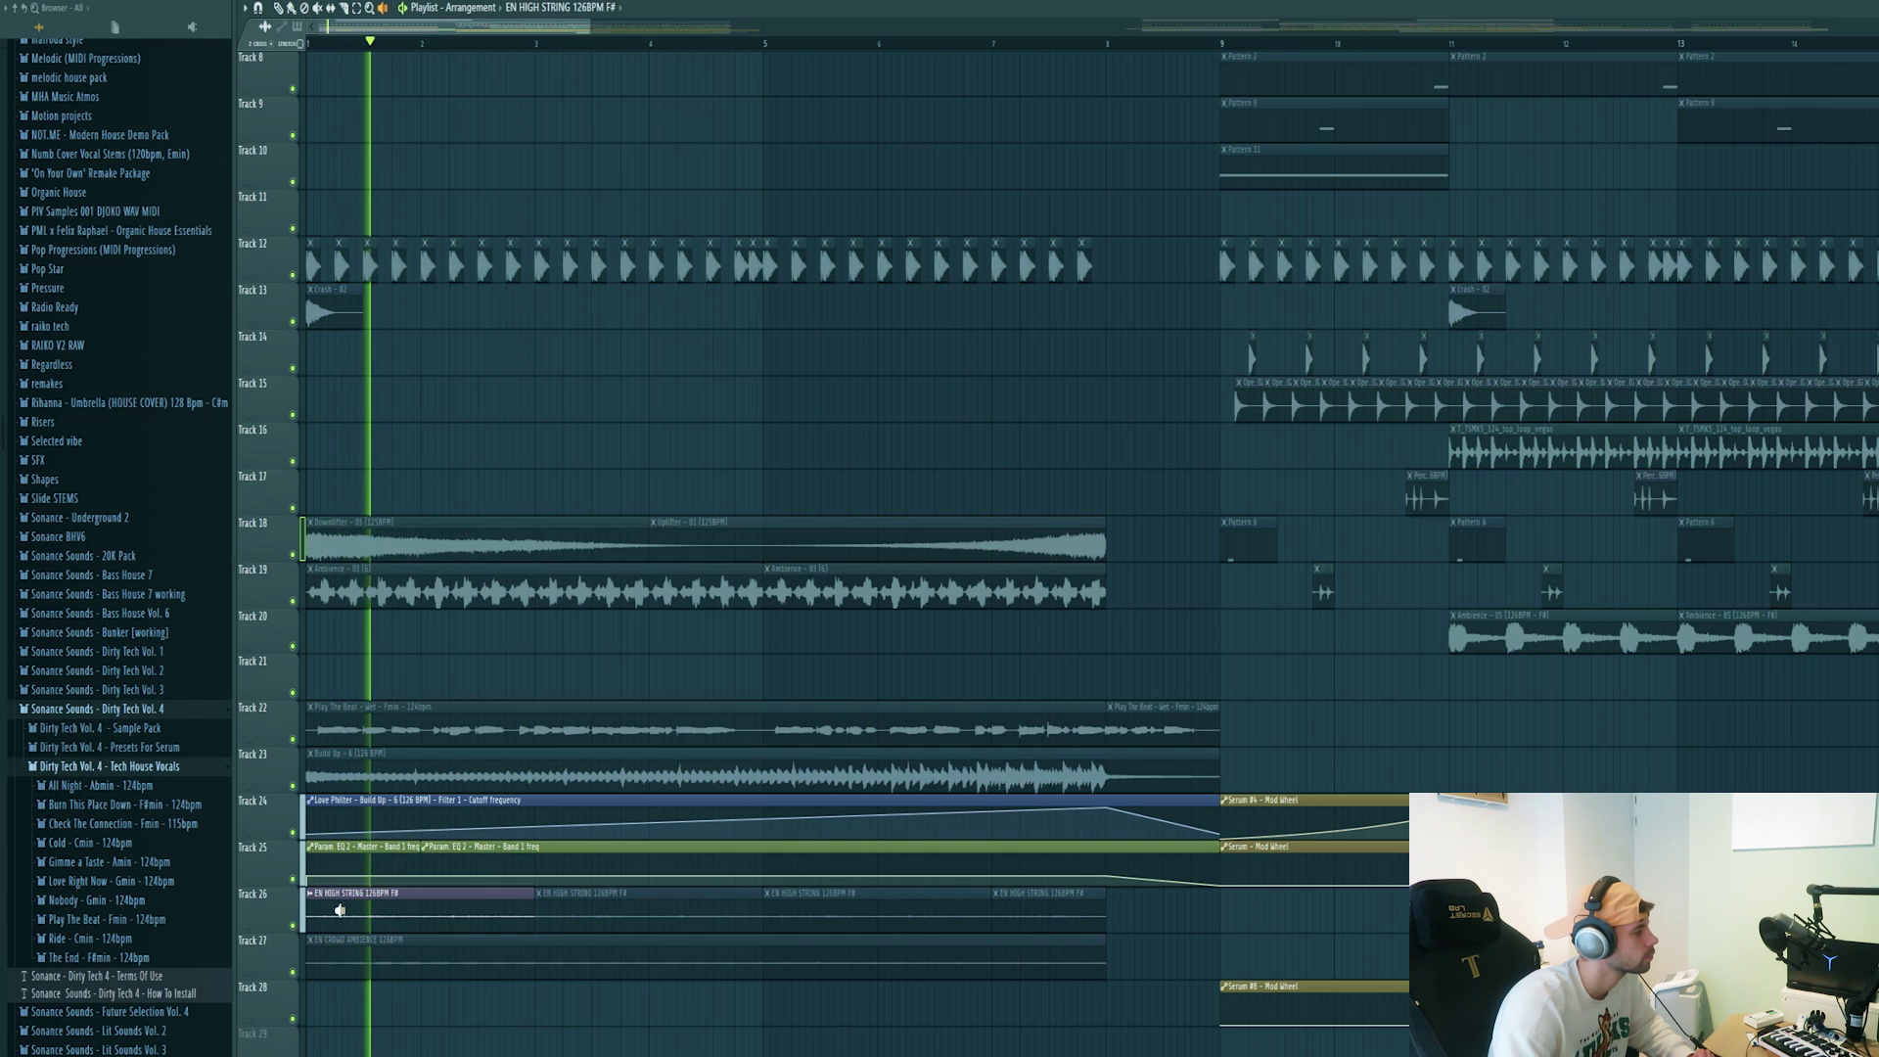
pyautogui.press('space')
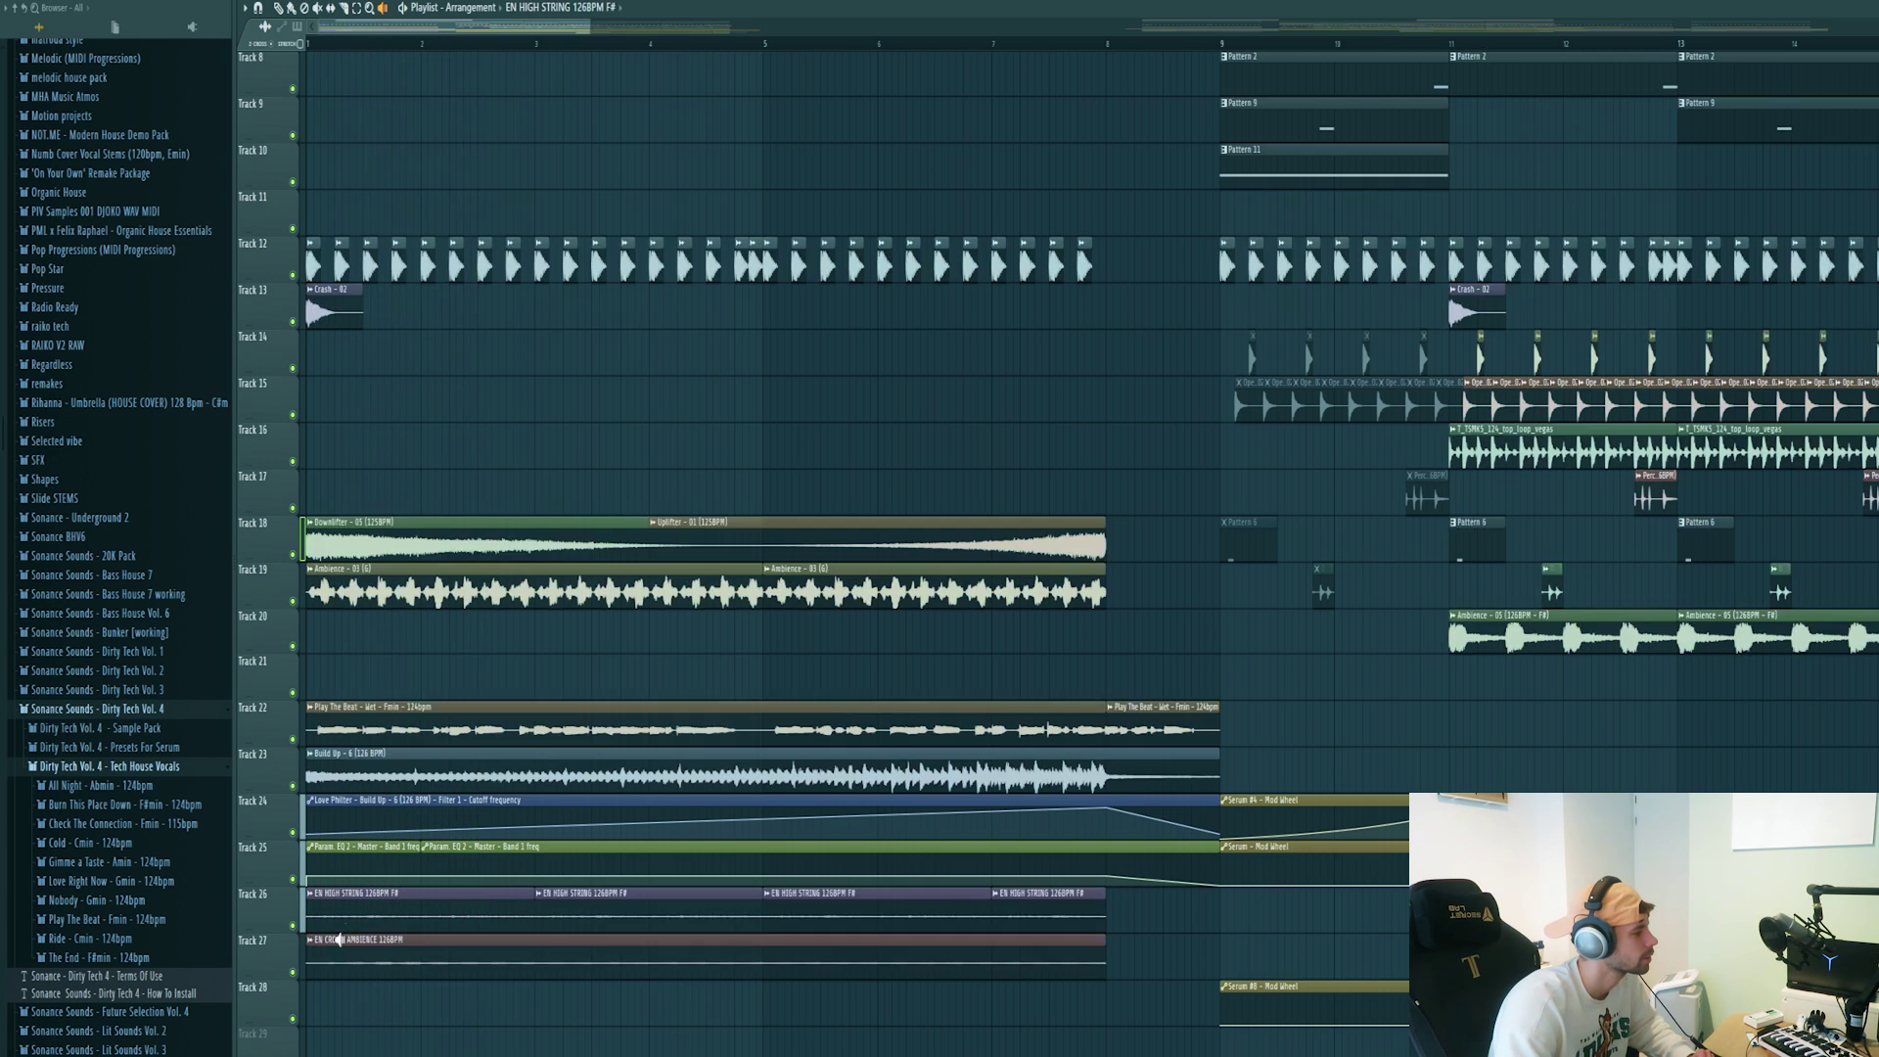
pyautogui.click(328, 963)
pyautogui.press('space')
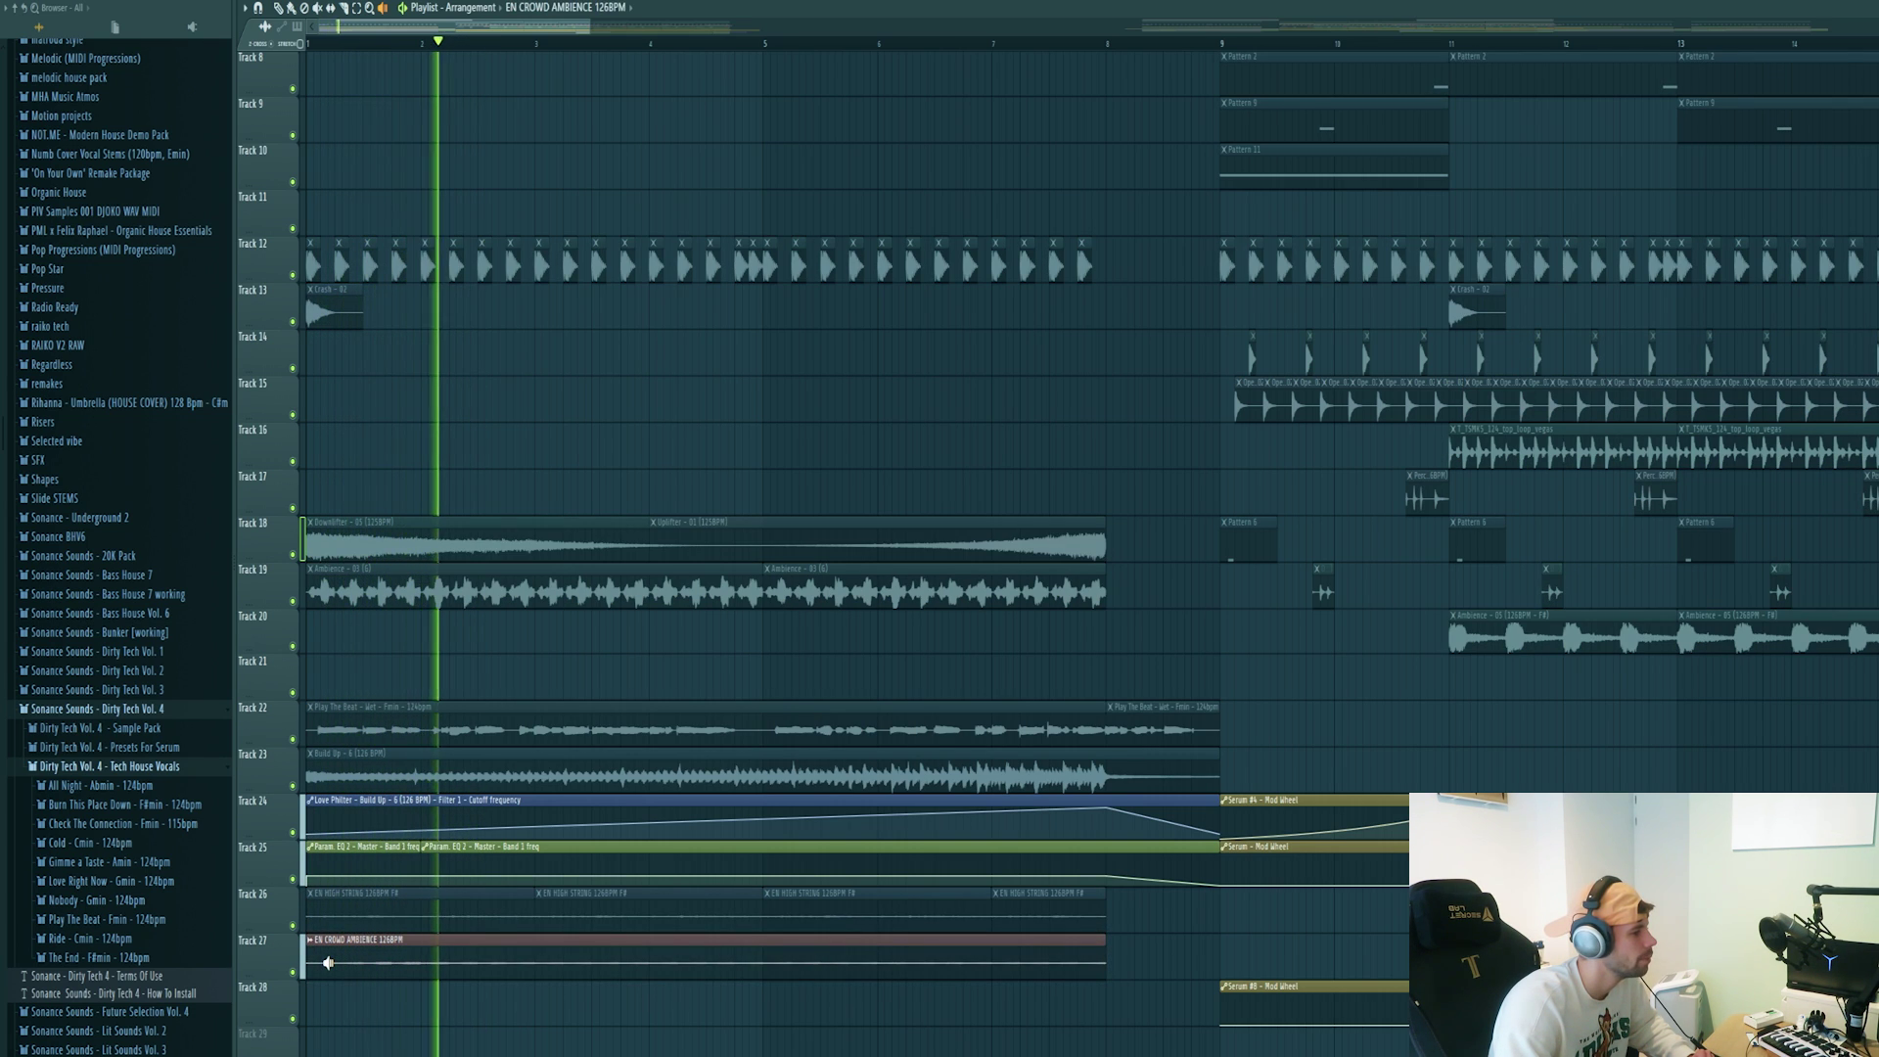
pyautogui.press('space')
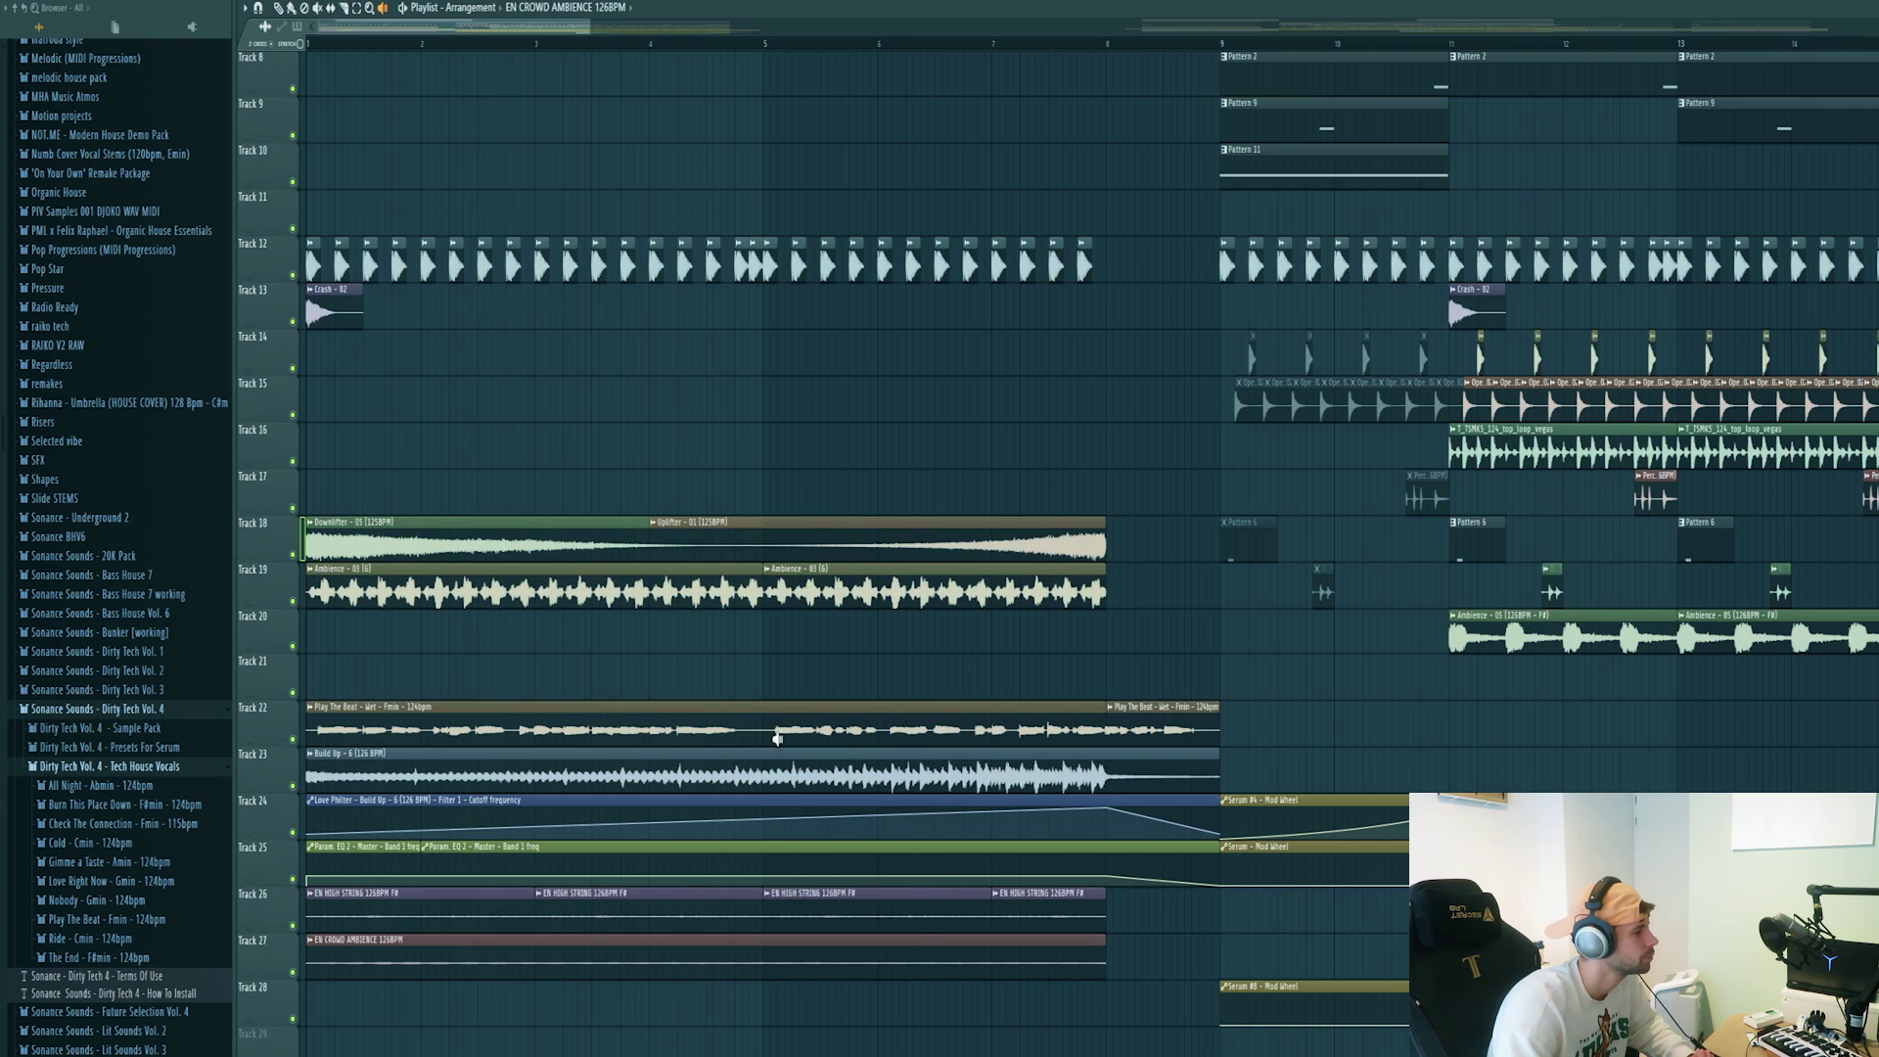
pyautogui.click(932, 778)
pyautogui.press('space')
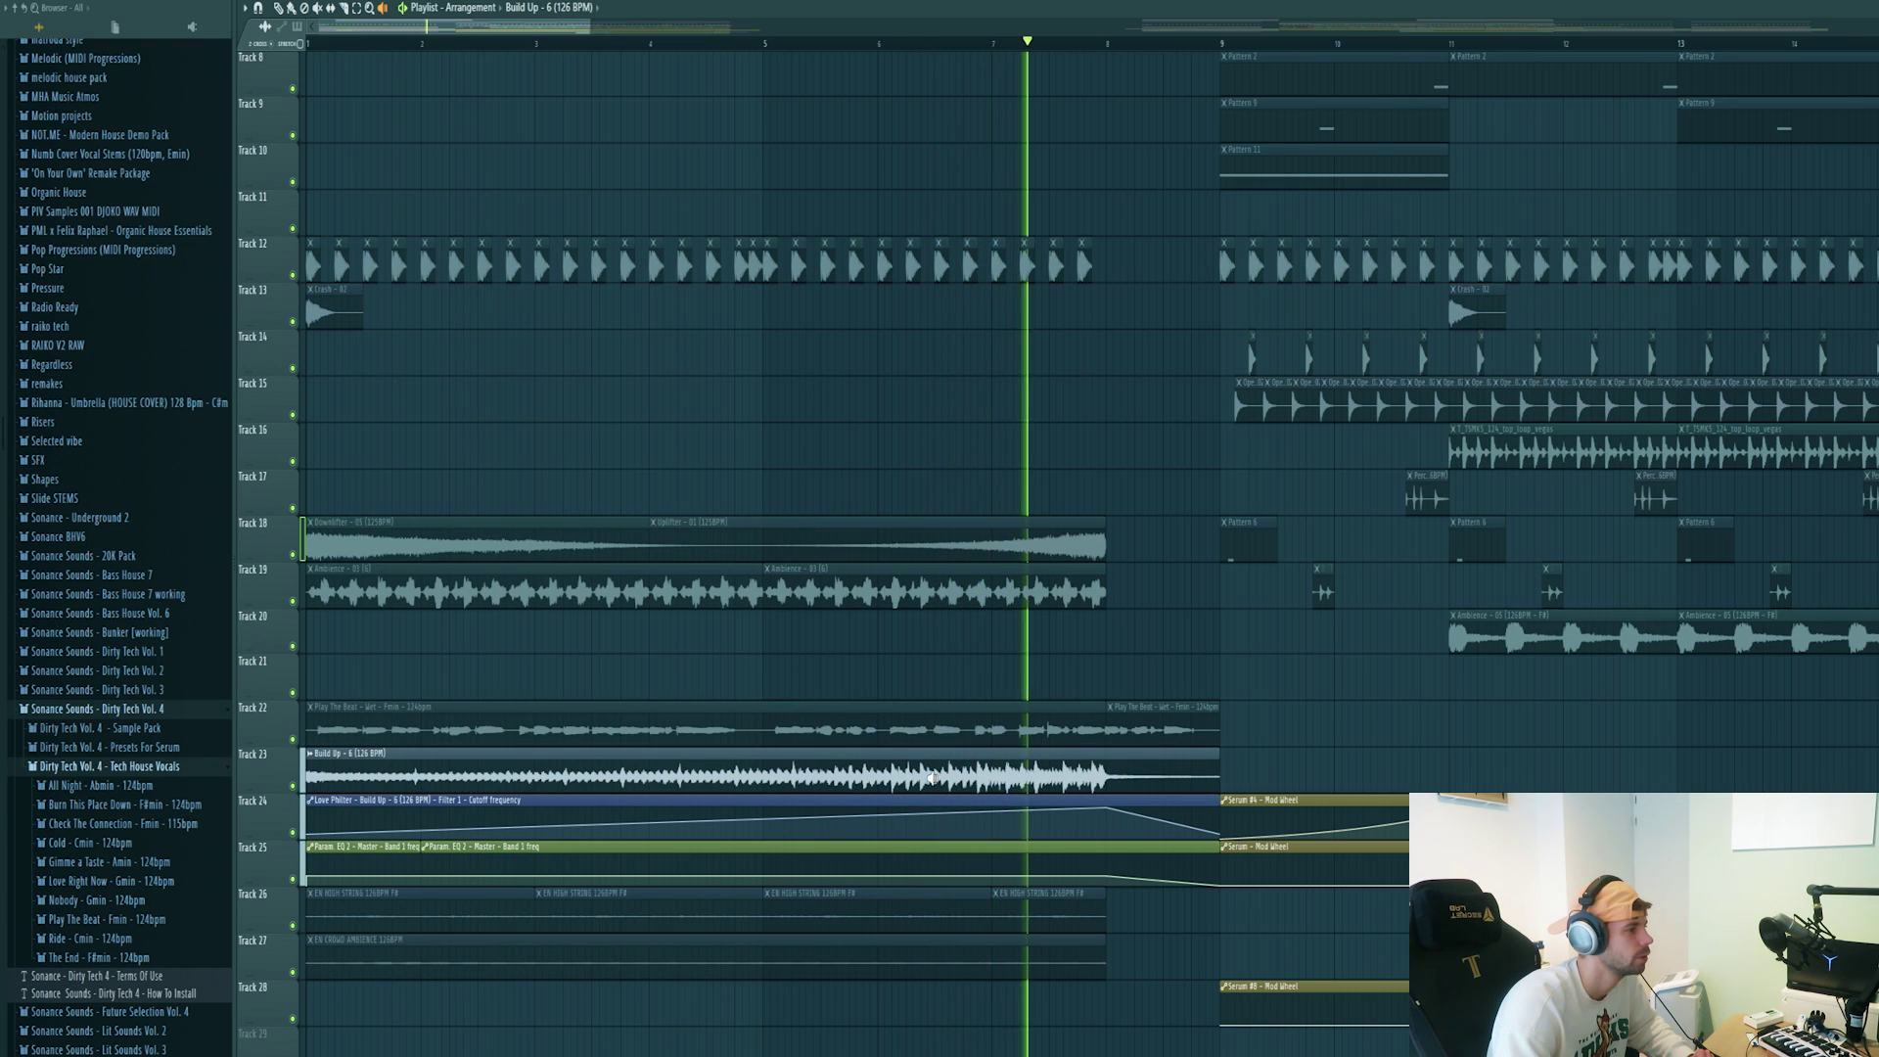
pyautogui.press('space')
pyautogui.scroll(1, 916, 770)
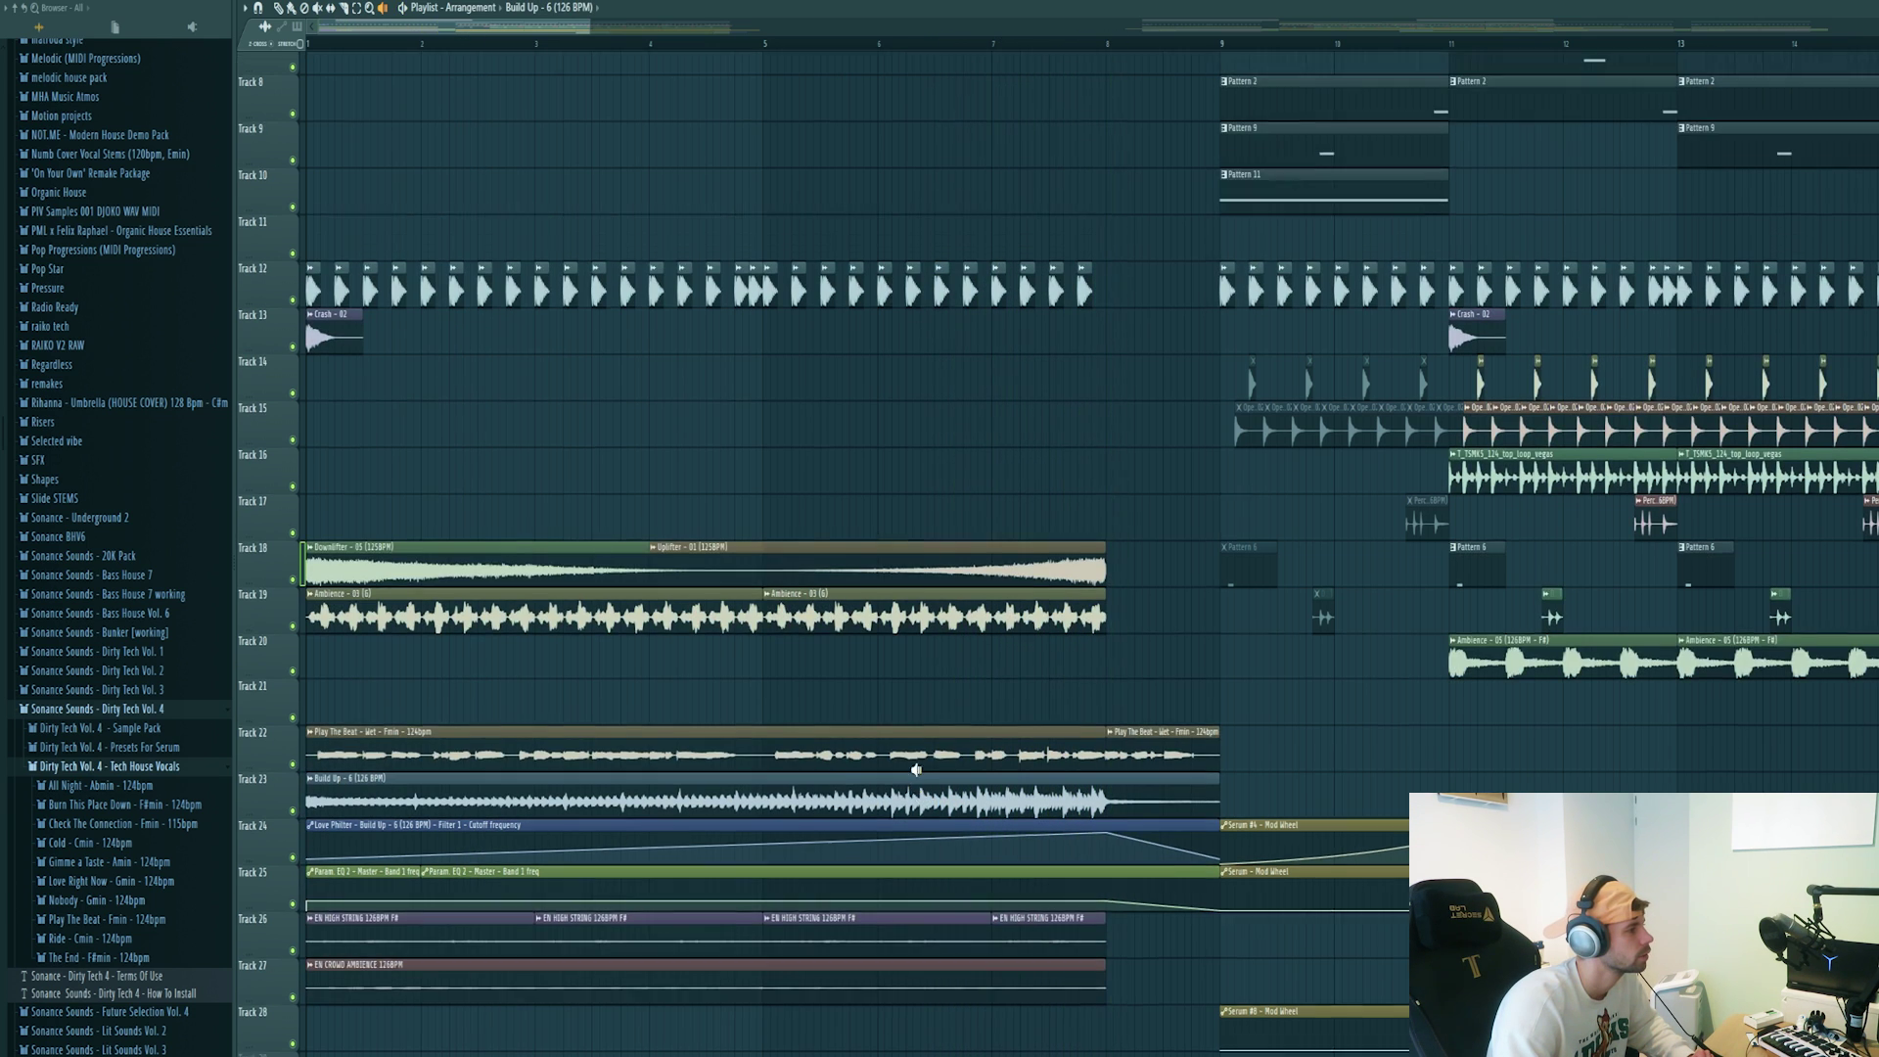
# - Audition the ARP clip on Track 5 and the Pattern 7 clip on Track 6
pyautogui.scroll(6, 916, 770)
pyautogui.click(421, 257)
pyautogui.press('space')
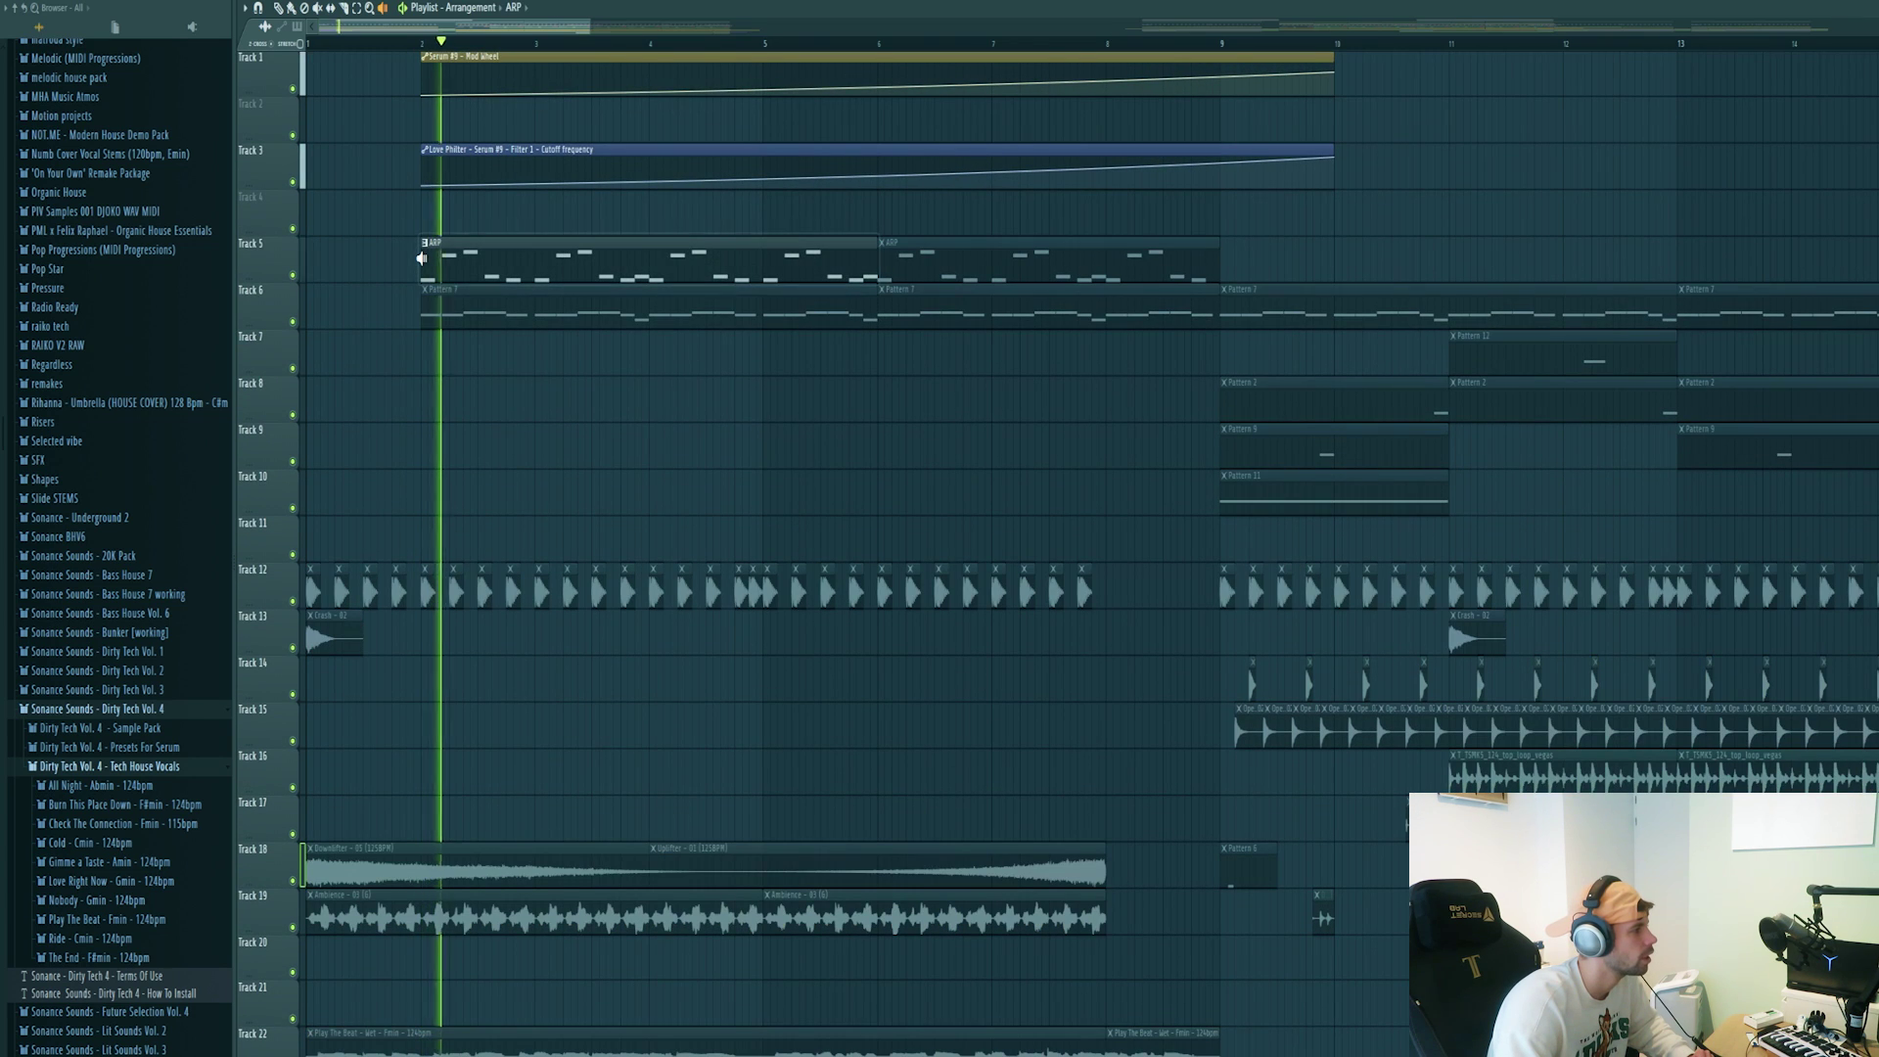
pyautogui.press('space')
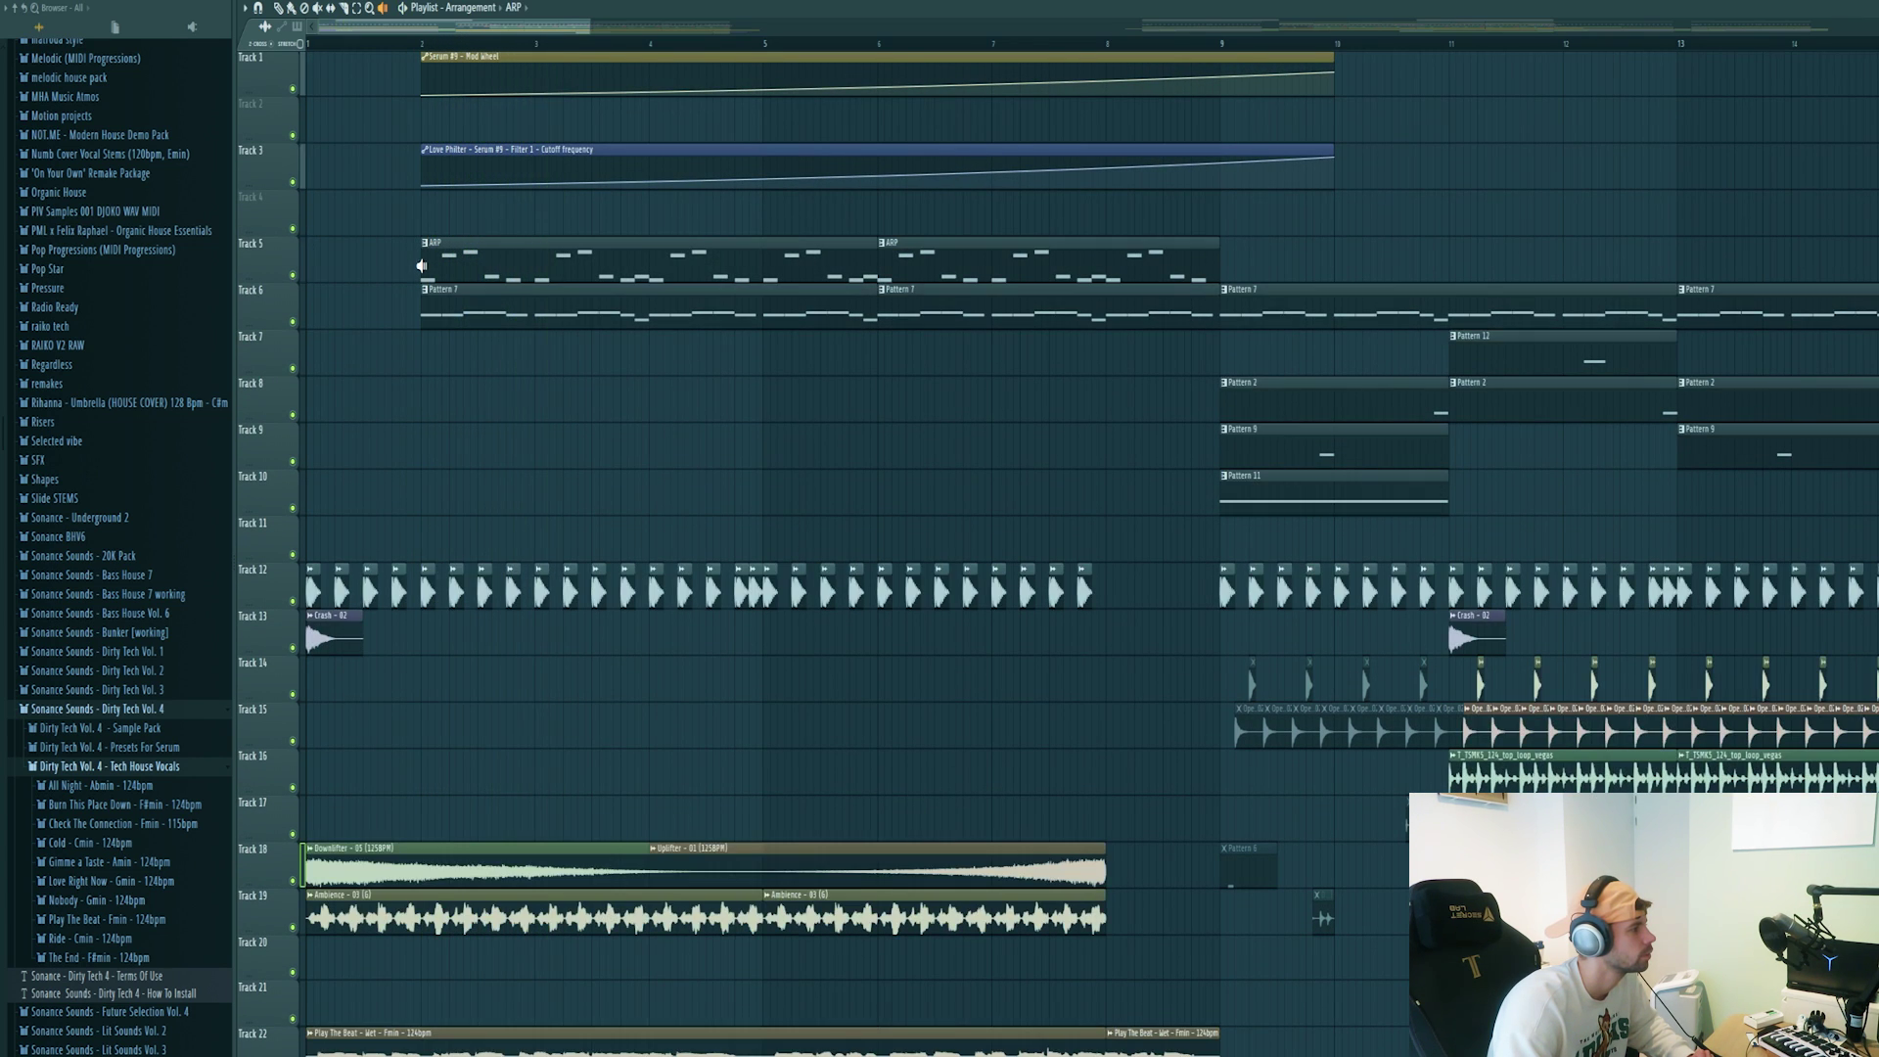
pyautogui.click(421, 298)
pyautogui.press('space')
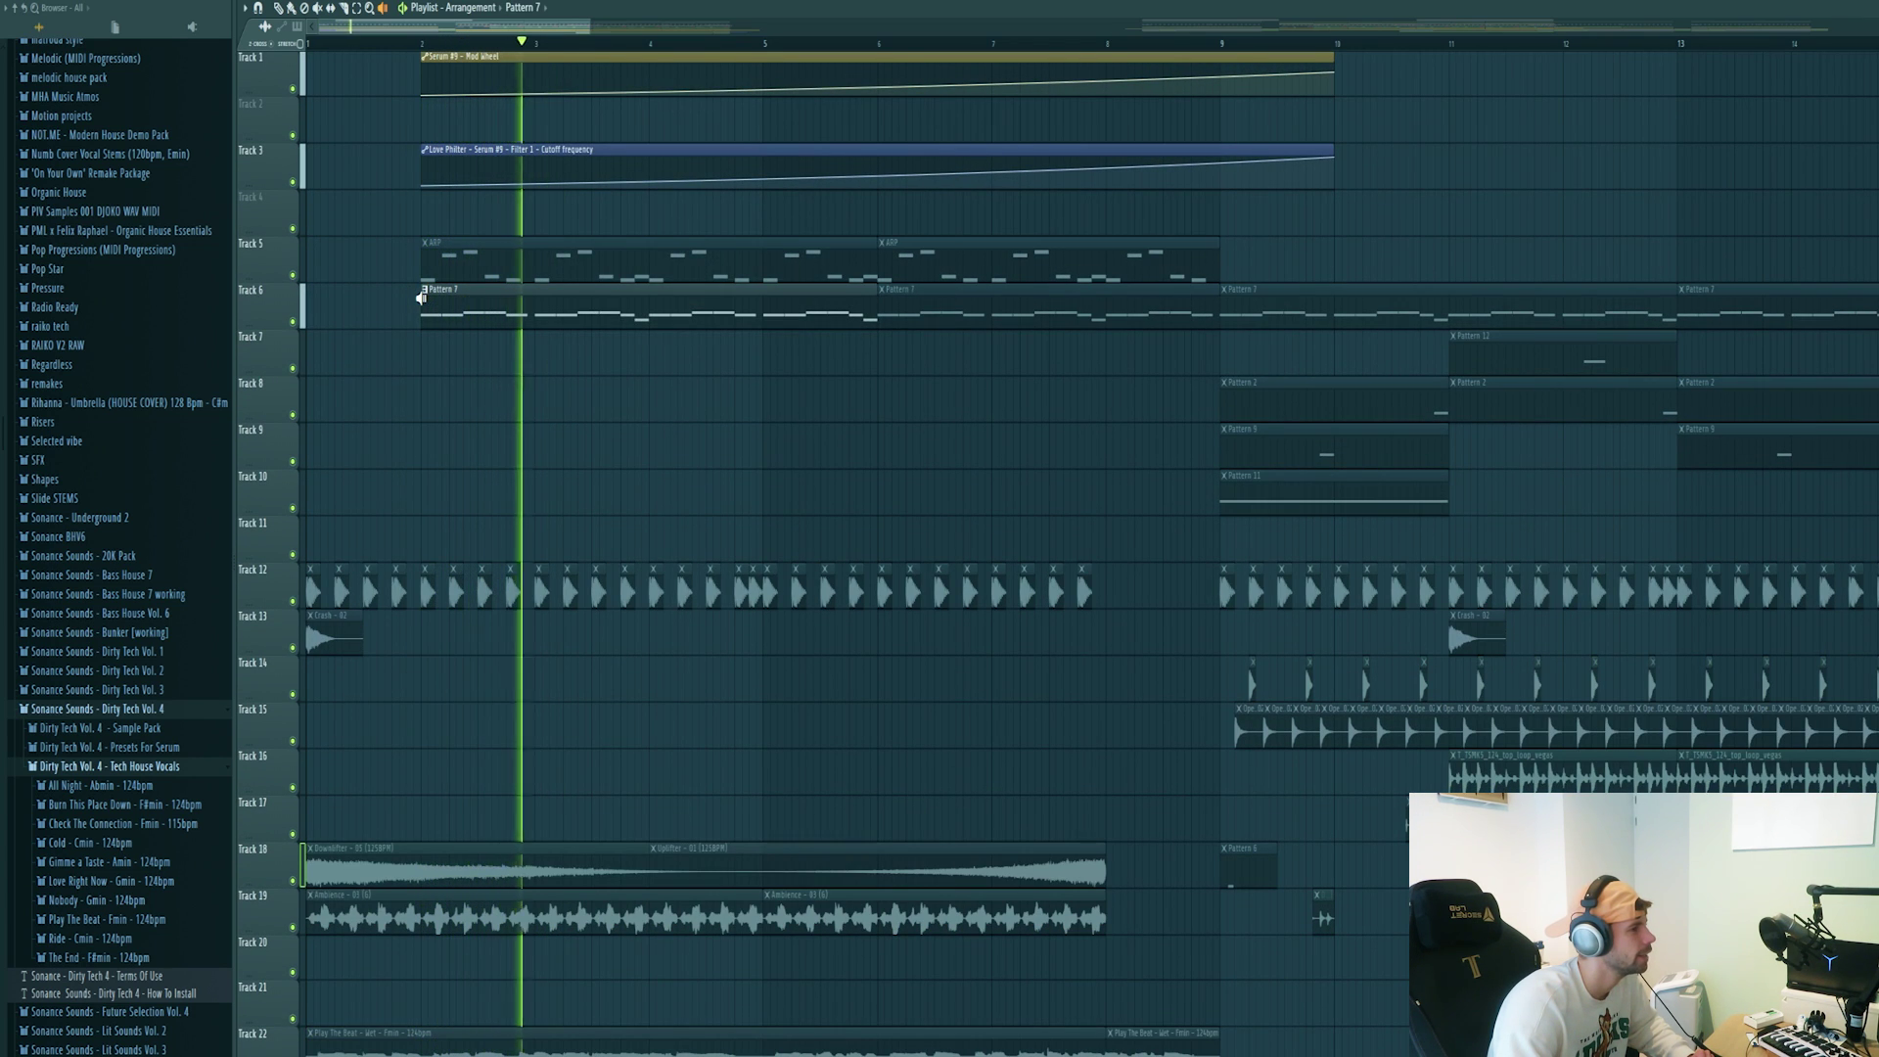
# - Open the mixer with F9 to reach the Master insert's effects
pyautogui.scroll(-5, 422, 298)
pyautogui.press('F9')
pyautogui.moveTo(283, 127); pyautogui.dragTo(329, 223)
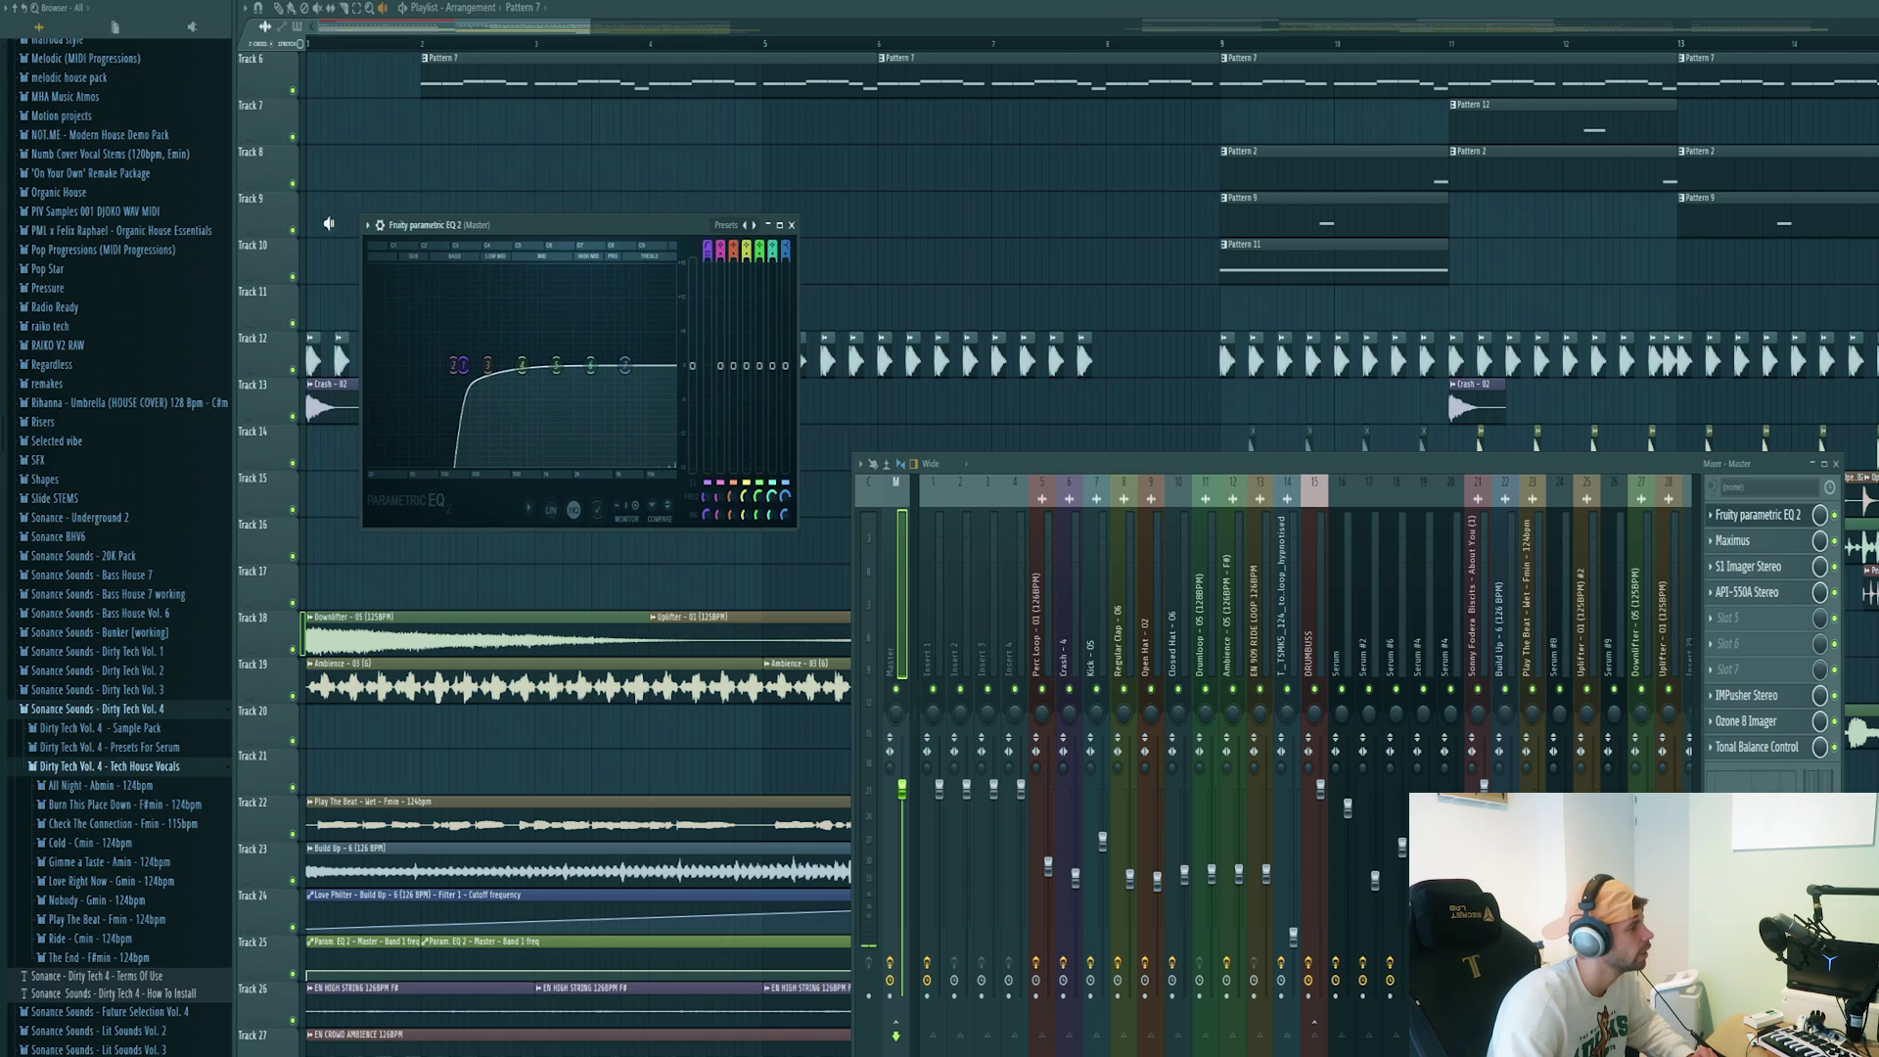